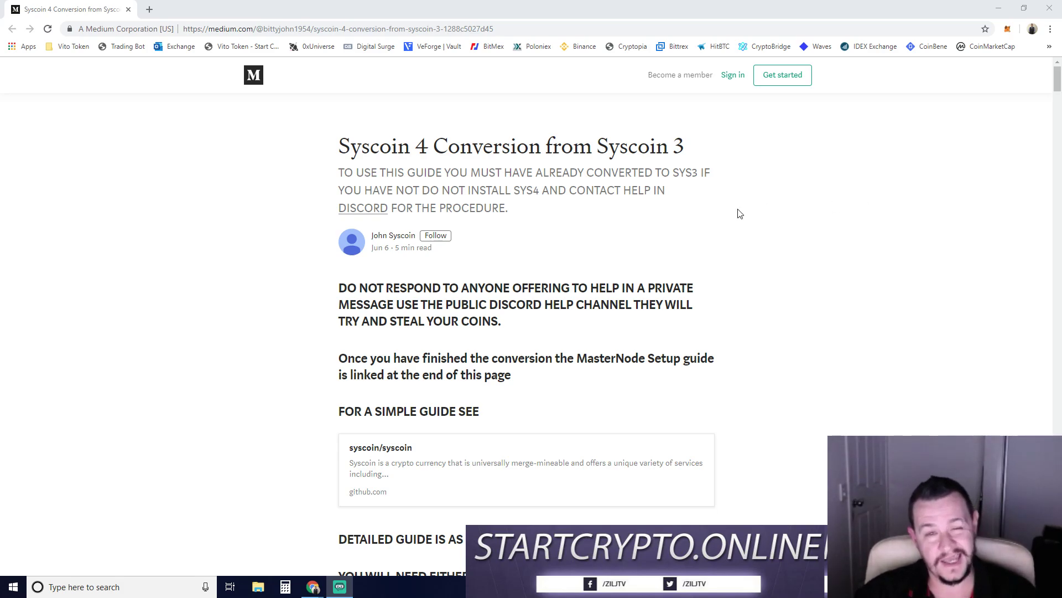
Step: Focus the browser and highlight the Medium article's title and warning subtitle
{"action": "left_click", "coordinate": [328, 174]}
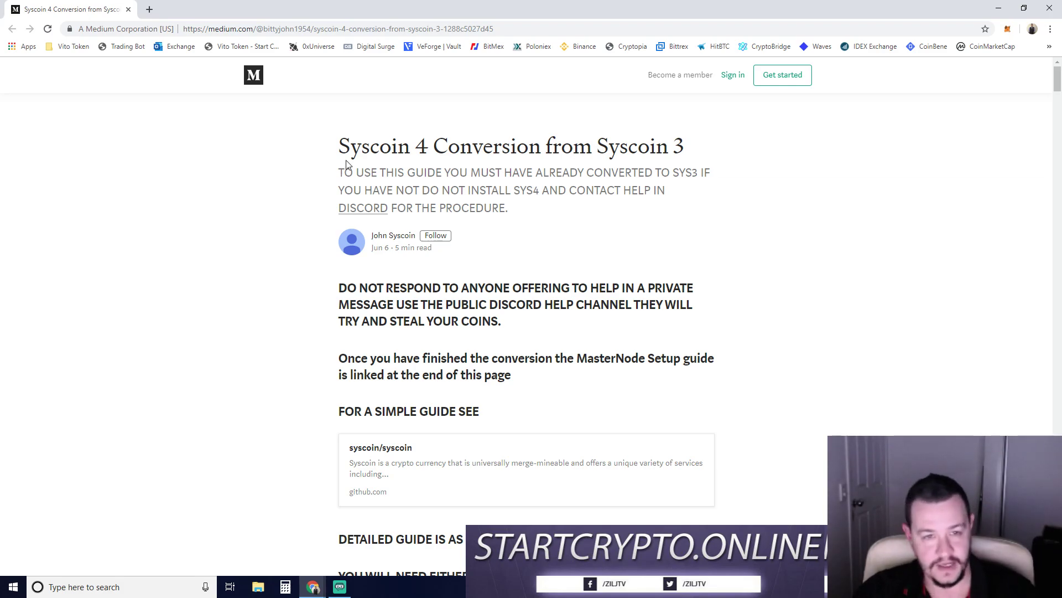
{"action": "left_click_drag", "start_coordinate": [347, 164], "coordinate": [543, 225]}
{"action": "left_click", "coordinate": [545, 224]}
{"action": "left_click_drag", "start_coordinate": [323, 149], "coordinate": [532, 218]}
{"action": "left_click", "coordinate": [532, 218]}
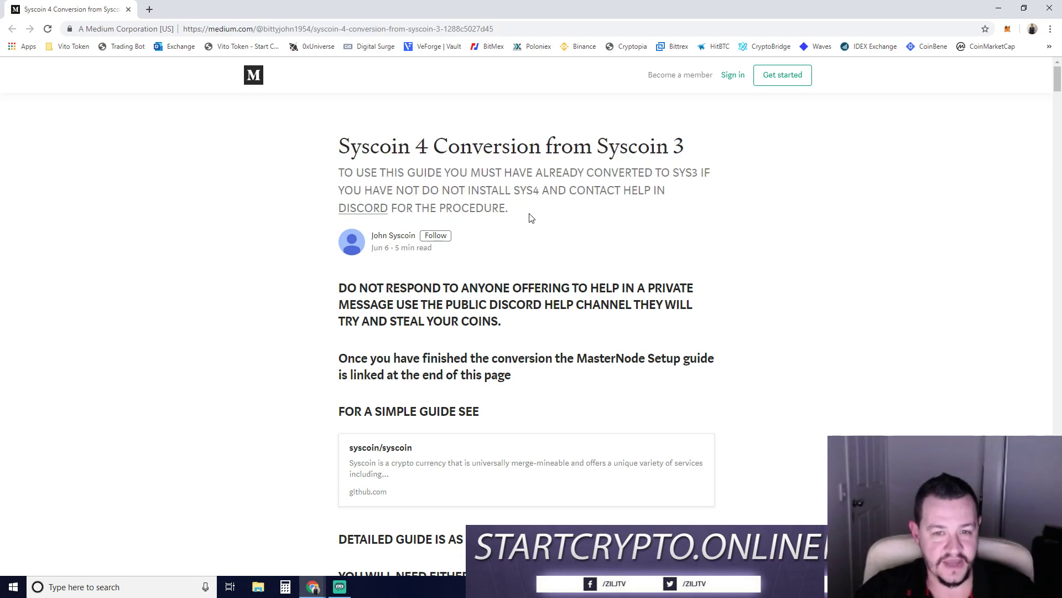
{"action": "key", "text": "ctrl+l"}
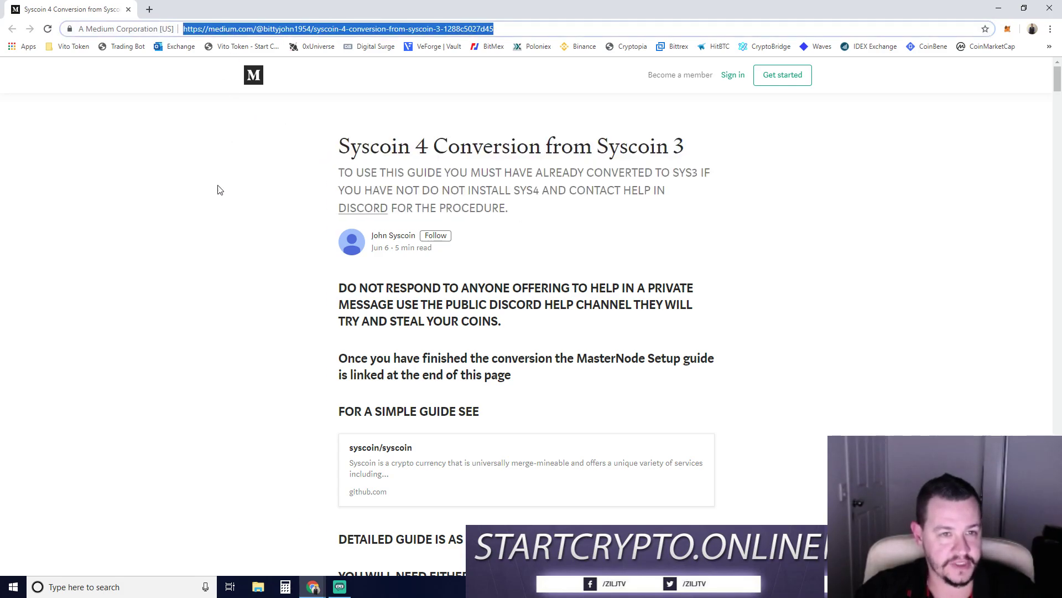
{"action": "left_click", "coordinate": [300, 243]}
{"action": "left_click_drag", "start_coordinate": [342, 143], "coordinate": [546, 208]}
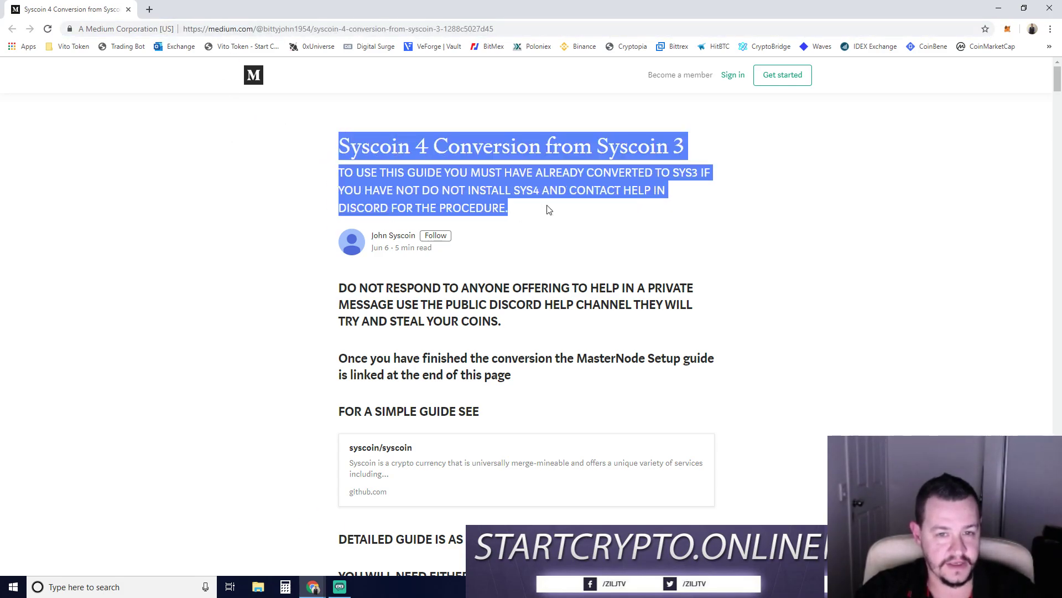
{"action": "left_click", "coordinate": [545, 209]}
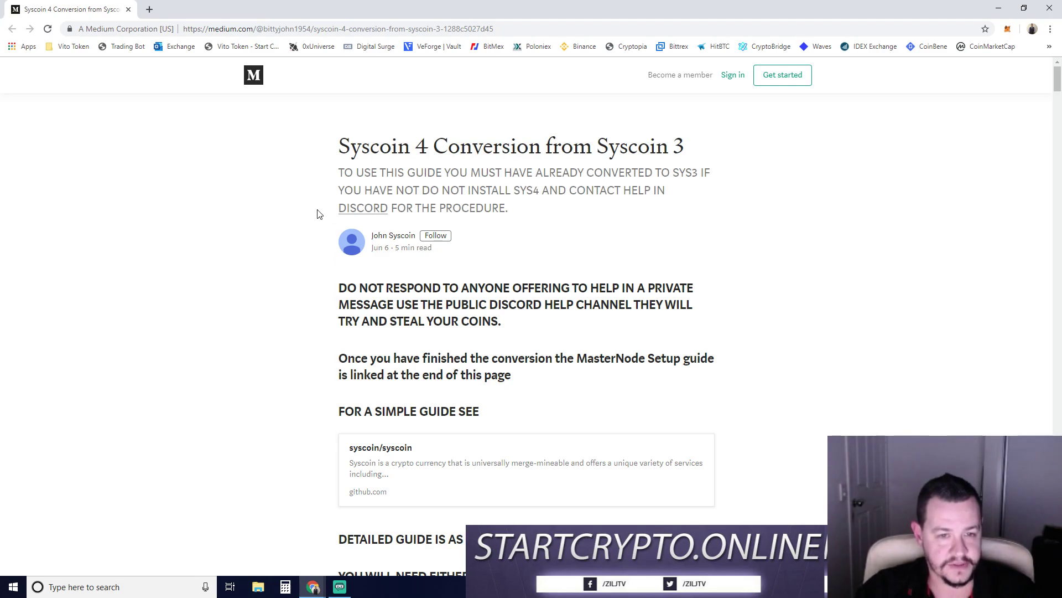
{"action": "key", "text": "ctrl+l"}
{"action": "left_click", "coordinate": [308, 194]}
{"action": "left_click_drag", "start_coordinate": [338, 141], "coordinate": [461, 198]}
{"action": "left_click", "coordinate": [553, 229]}
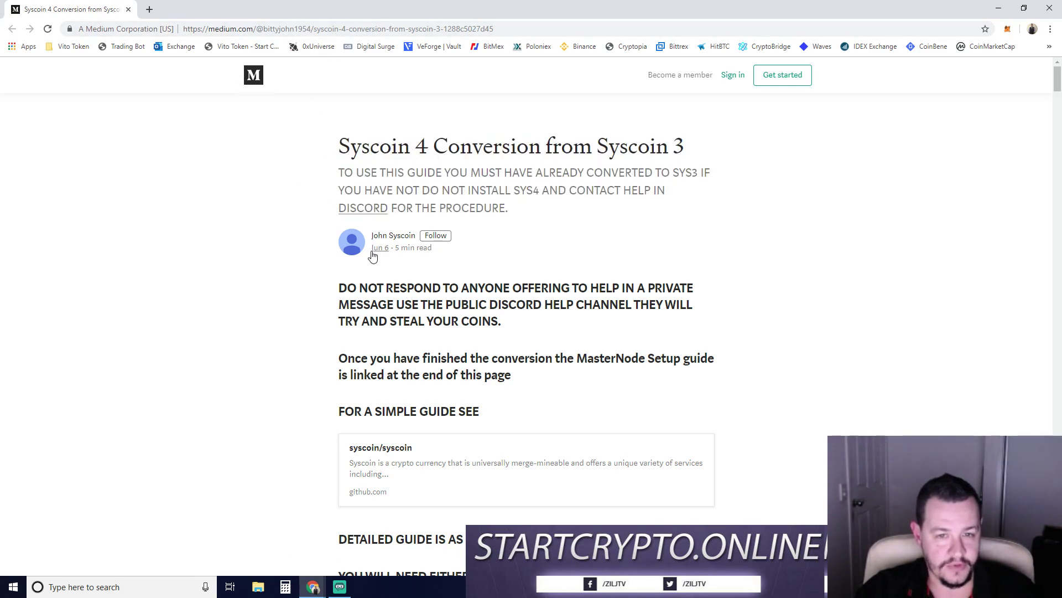
Step: Scroll down and highlight the 'QT3 OR BM3' heading and the wallet.dat backup reminder
{"action": "scroll", "coordinate": [331, 246], "scroll_direction": "down", "scroll_amount": 4}
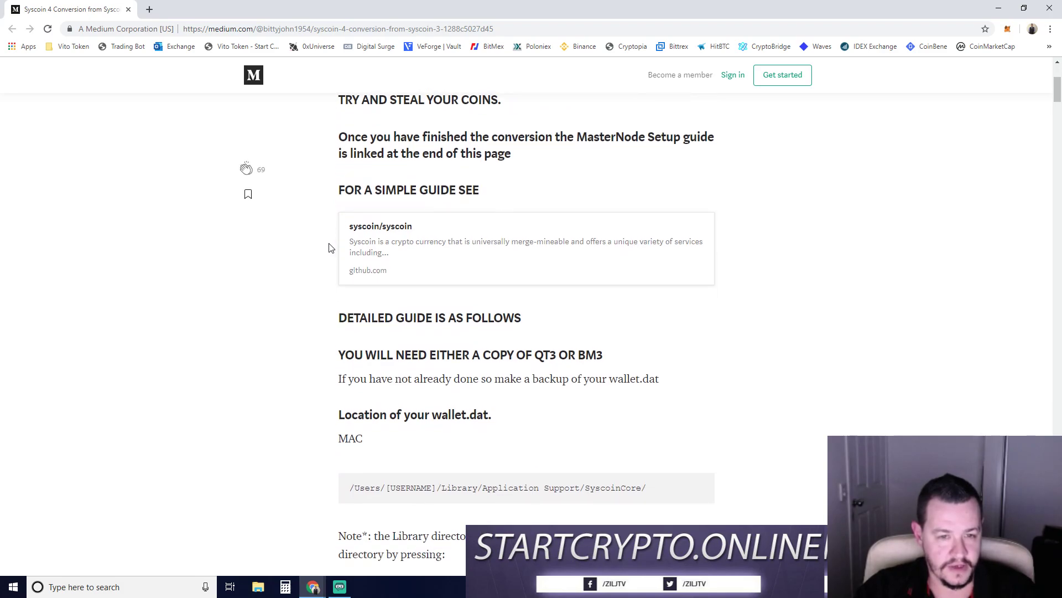
{"action": "scroll", "coordinate": [330, 267], "scroll_direction": "down", "scroll_amount": 3}
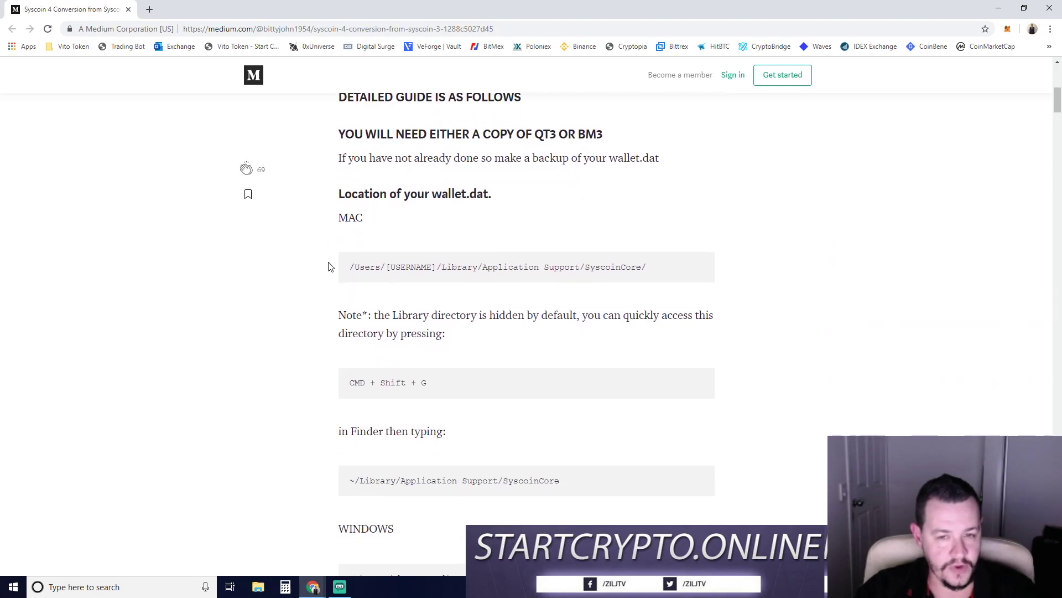
{"action": "left_click_drag", "start_coordinate": [341, 191], "coordinate": [604, 189]}
{"action": "left_click", "coordinate": [552, 190]}
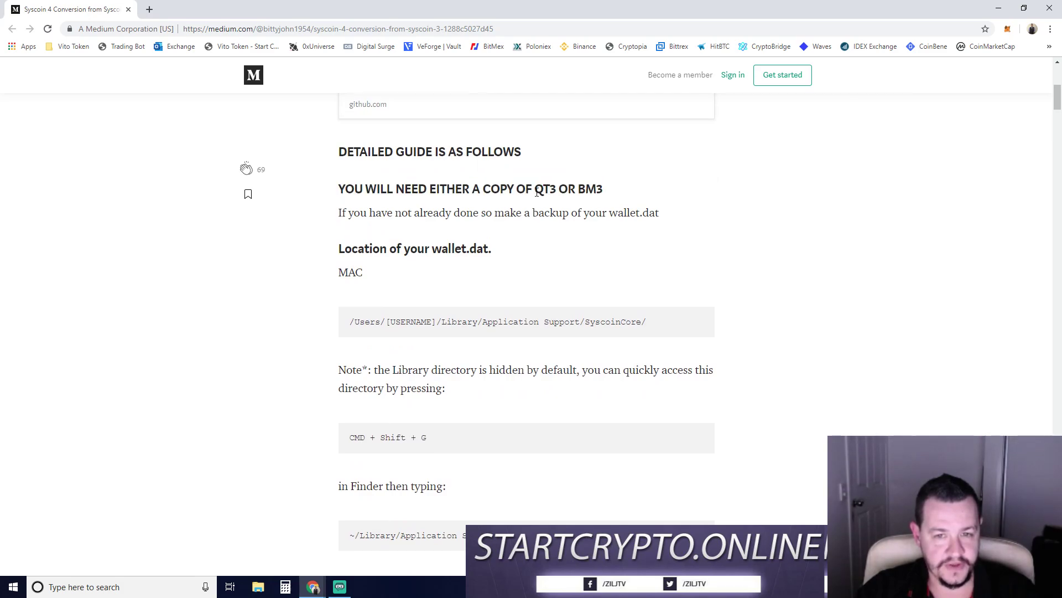
{"action": "left_click_drag", "start_coordinate": [536, 191], "coordinate": [607, 194]}
{"action": "left_click", "coordinate": [578, 192]}
{"action": "left_click_drag", "start_coordinate": [537, 191], "coordinate": [623, 198]}
{"action": "left_click", "coordinate": [623, 198]}
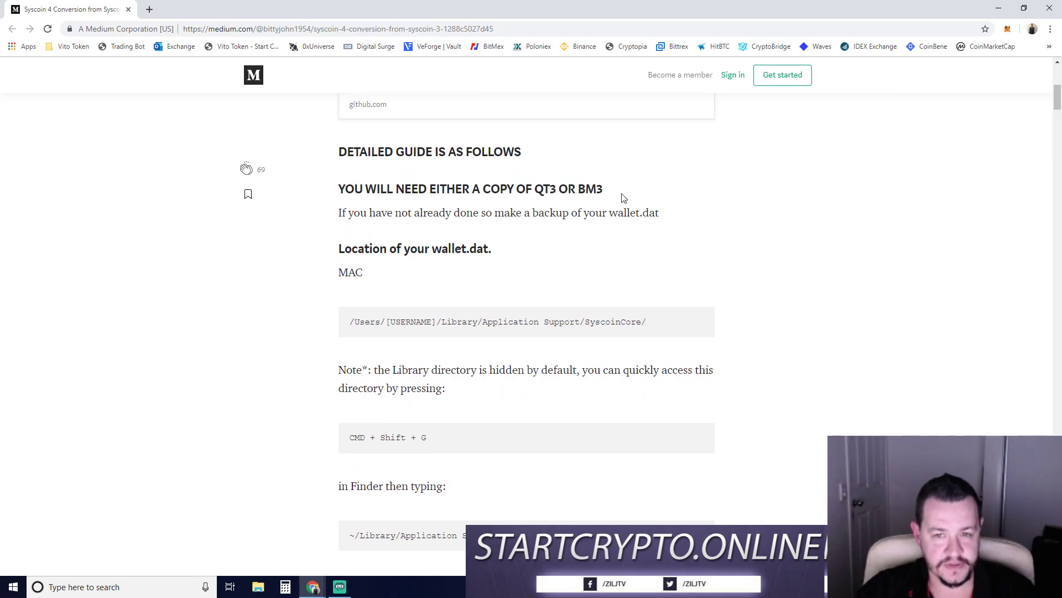
{"action": "left_click_drag", "start_coordinate": [539, 191], "coordinate": [628, 198]}
{"action": "left_click", "coordinate": [628, 198]}
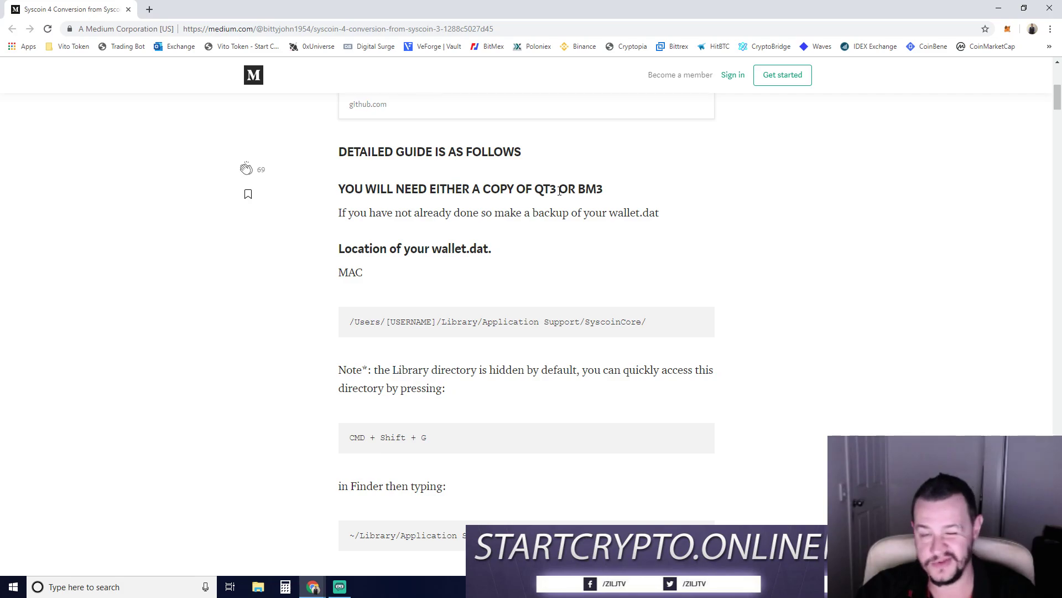
{"action": "left_click_drag", "start_coordinate": [341, 213], "coordinate": [644, 210]}
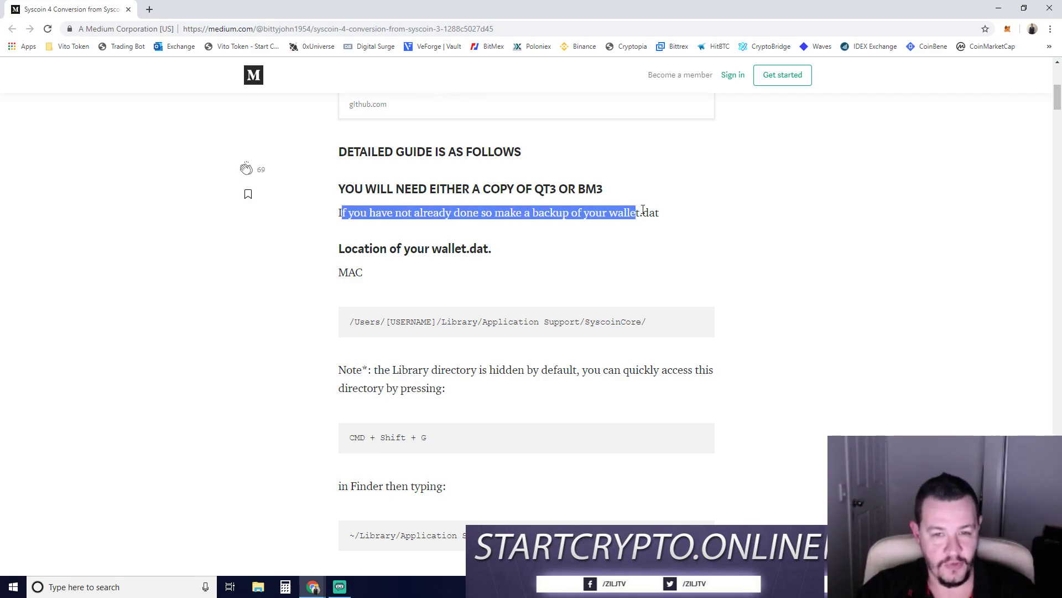
{"action": "left_click", "coordinate": [643, 210]}
{"action": "left_click_drag", "start_coordinate": [535, 191], "coordinate": [603, 194]}
{"action": "left_click", "coordinate": [584, 191]}
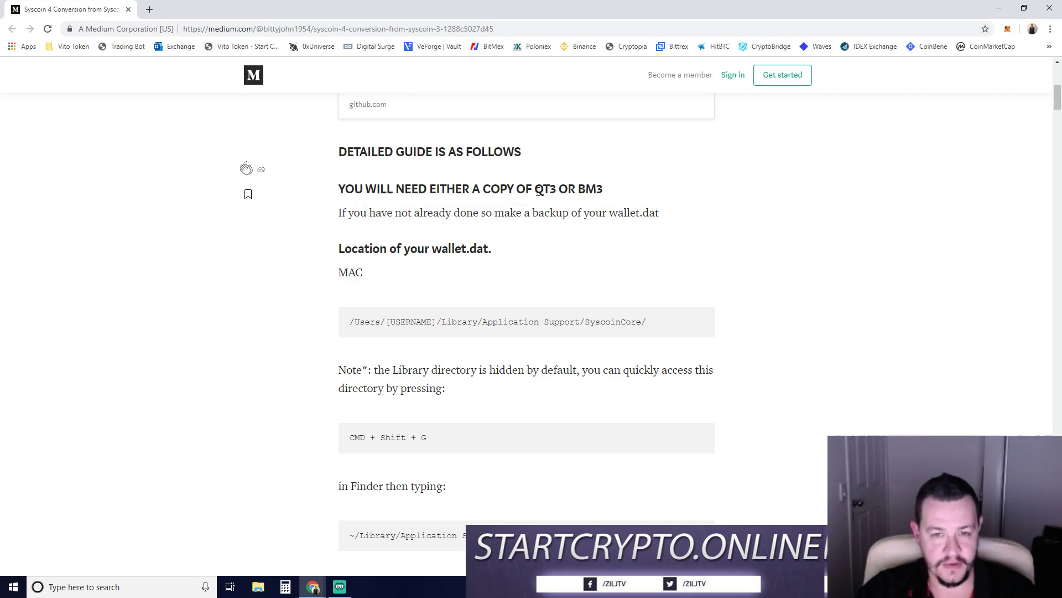
{"action": "left_click_drag", "start_coordinate": [539, 191], "coordinate": [607, 197]}
{"action": "left_click", "coordinate": [607, 197]}
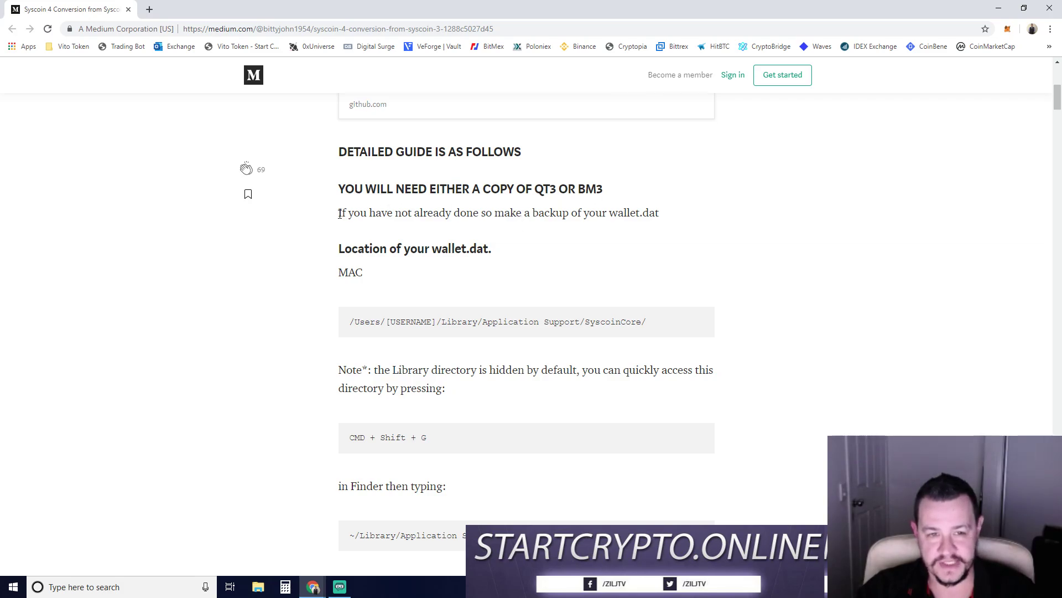
{"action": "left_click_drag", "start_coordinate": [339, 213], "coordinate": [673, 218]}
{"action": "left_click", "coordinate": [673, 218]}
{"action": "left_click_drag", "start_coordinate": [337, 215], "coordinate": [664, 218]}
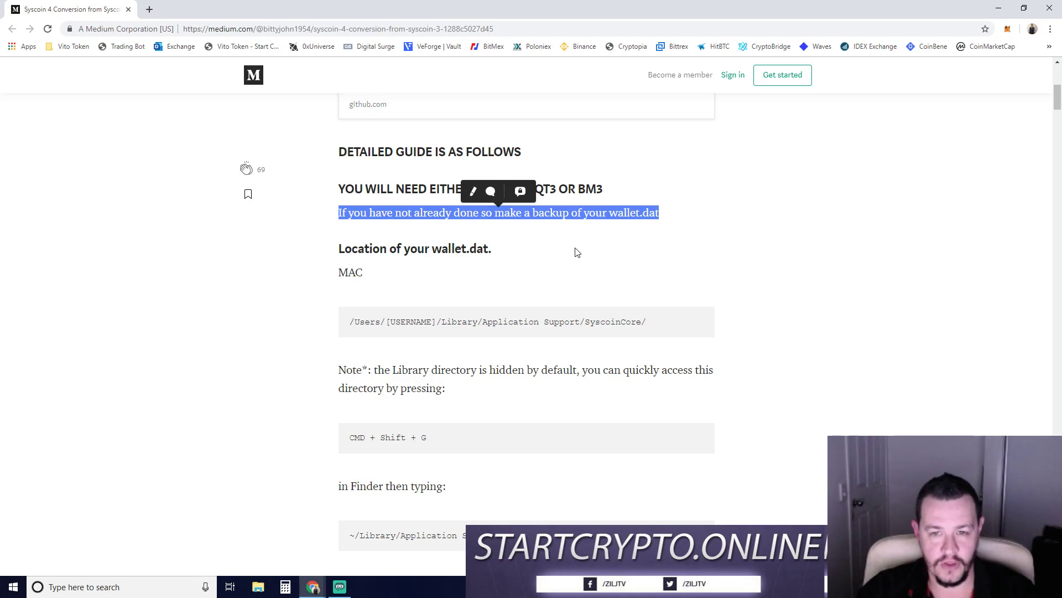
{"action": "left_click", "coordinate": [520, 251]}
Step: Highlight the Windows wallet.dat path C:\Users\[USERNAME]\AppData\Roaming\SyscoinCore\ and open File Explorer
{"action": "left_click_drag", "start_coordinate": [338, 250], "coordinate": [520, 258]}
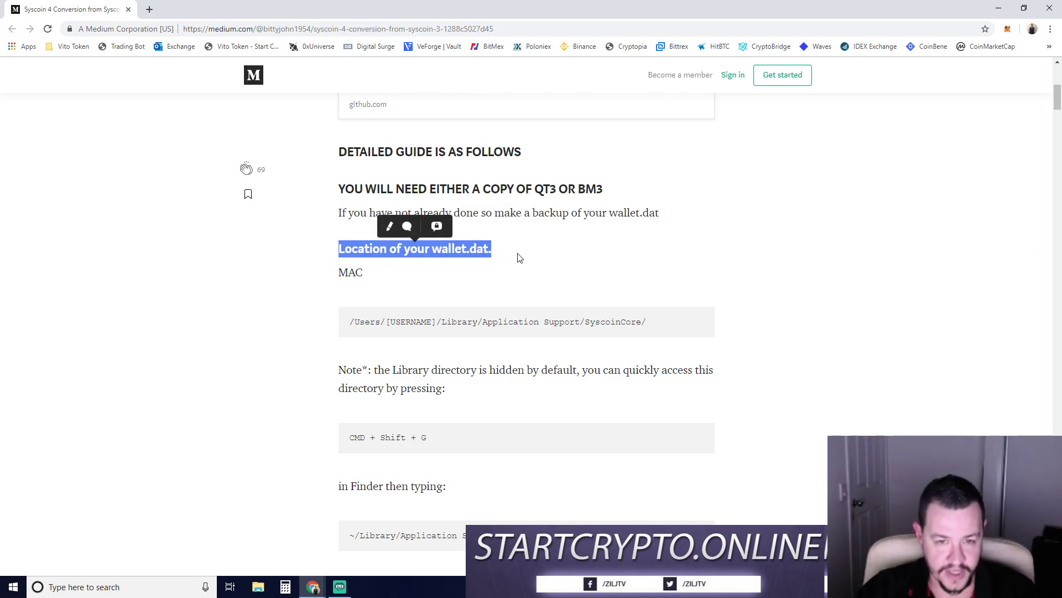
{"action": "left_click", "coordinate": [325, 296]}
{"action": "left_click_drag", "start_coordinate": [353, 306], "coordinate": [386, 280]}
{"action": "left_click", "coordinate": [387, 280]}
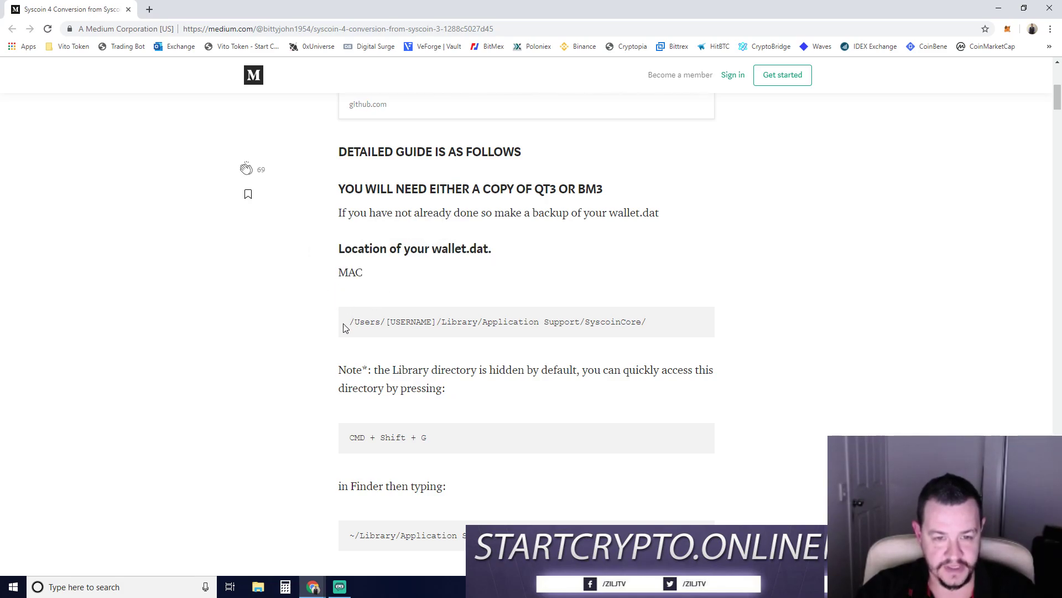
{"action": "scroll", "coordinate": [331, 322], "scroll_direction": "down", "scroll_amount": 1}
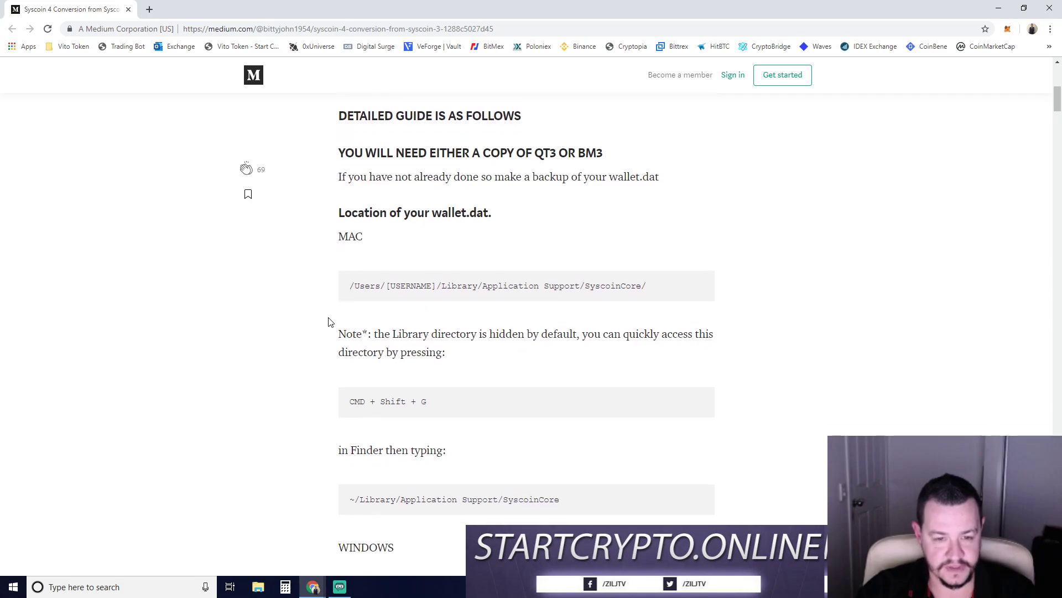
{"action": "left_click_drag", "start_coordinate": [334, 191], "coordinate": [372, 215]}
{"action": "left_click", "coordinate": [373, 216]}
{"action": "scroll", "coordinate": [339, 268], "scroll_direction": "down", "scroll_amount": 6}
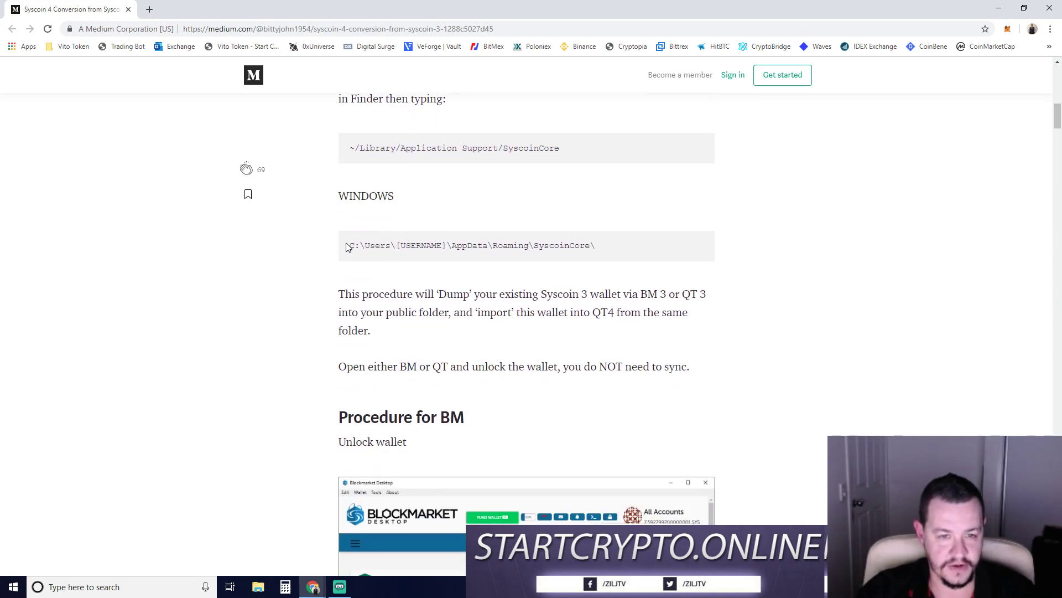
{"action": "left_click_drag", "start_coordinate": [350, 245], "coordinate": [629, 252]}
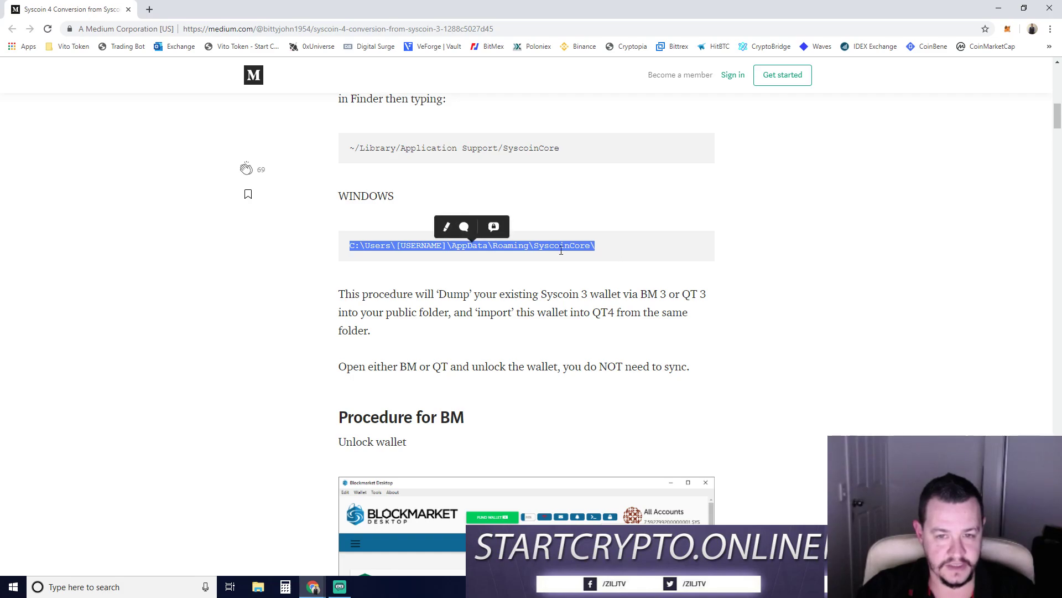
{"action": "left_click", "coordinate": [258, 586]}
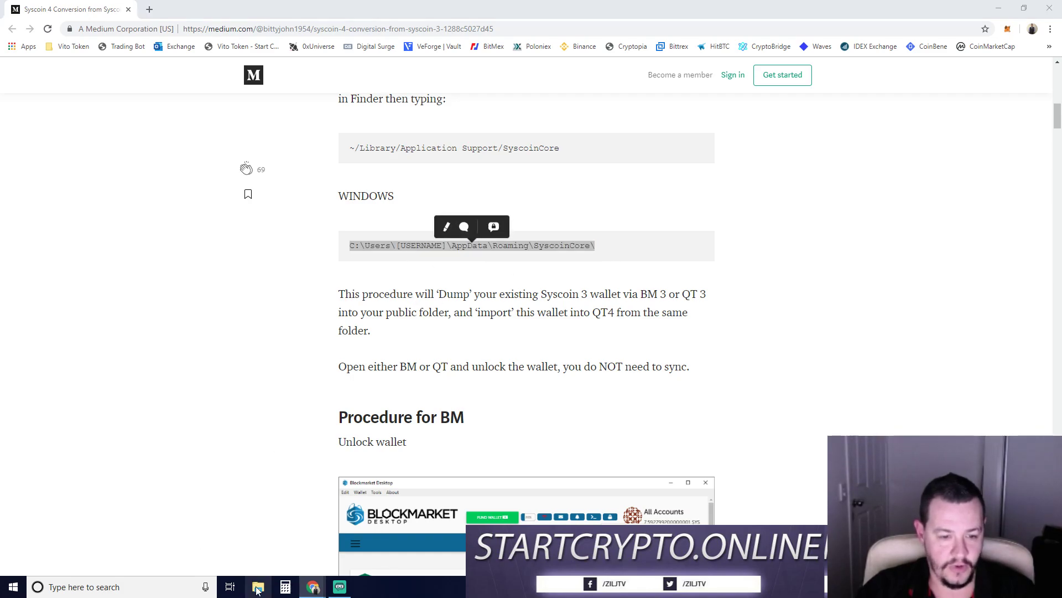
Step: Resize the Explorer window and browse from Local Disk (C:) into Users and the user's home folder
{"action": "double_click", "coordinate": [616, 4]}
{"action": "left_click_drag", "start_coordinate": [431, 99], "coordinate": [441, 285]}
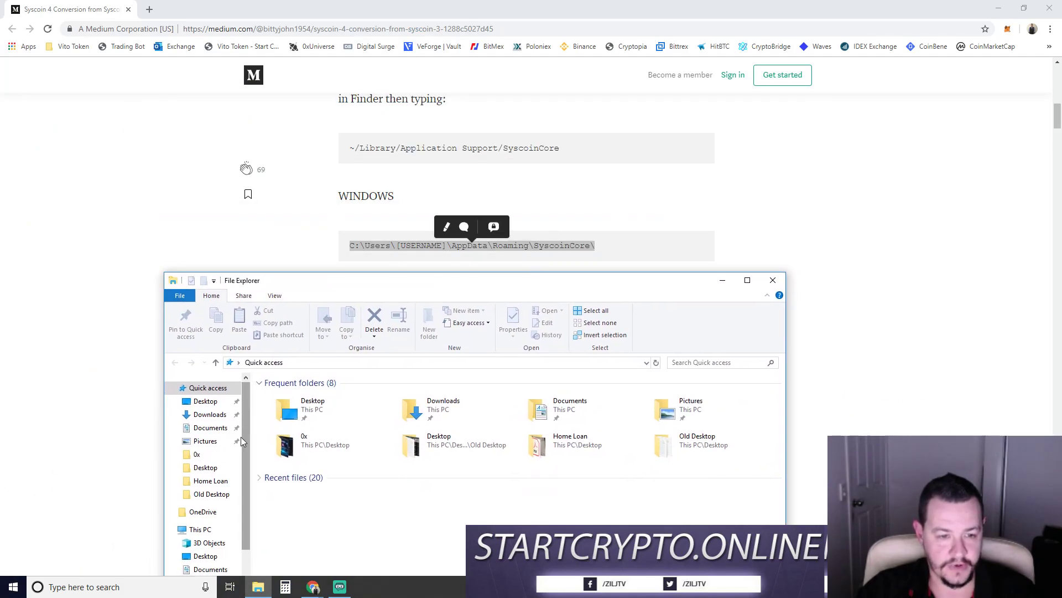
{"action": "left_click_drag", "start_coordinate": [248, 447], "coordinate": [249, 511]}
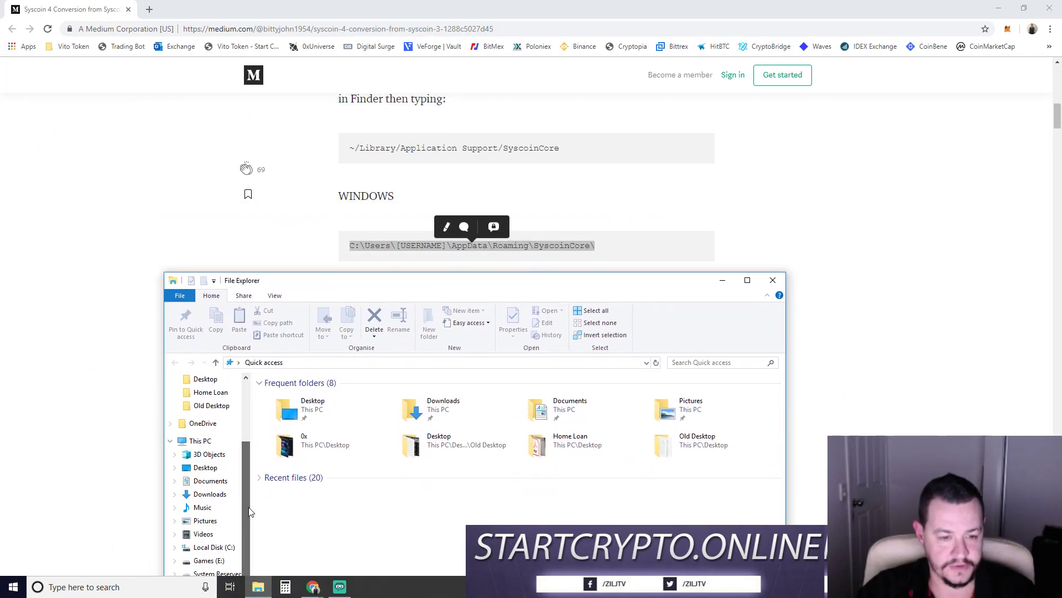
{"action": "left_click", "coordinate": [213, 546]}
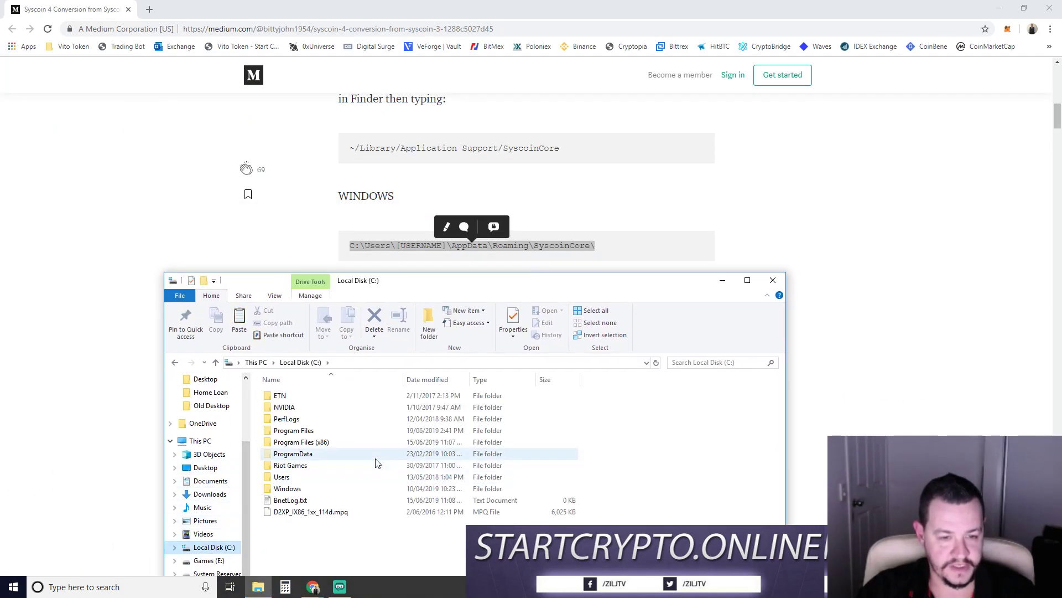
{"action": "double_click", "coordinate": [283, 480]}
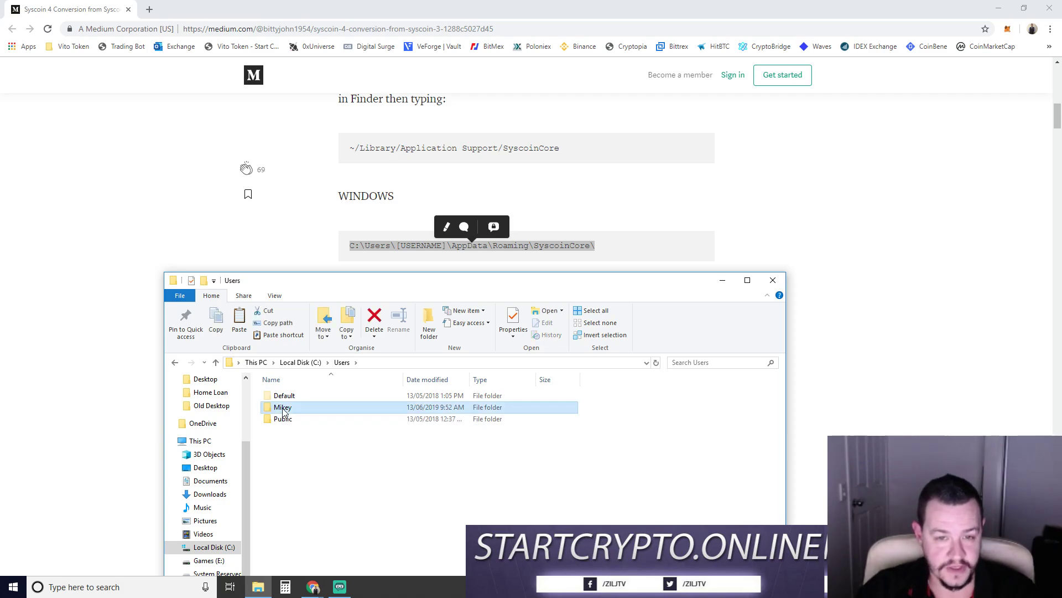
{"action": "double_click", "coordinate": [282, 409]}
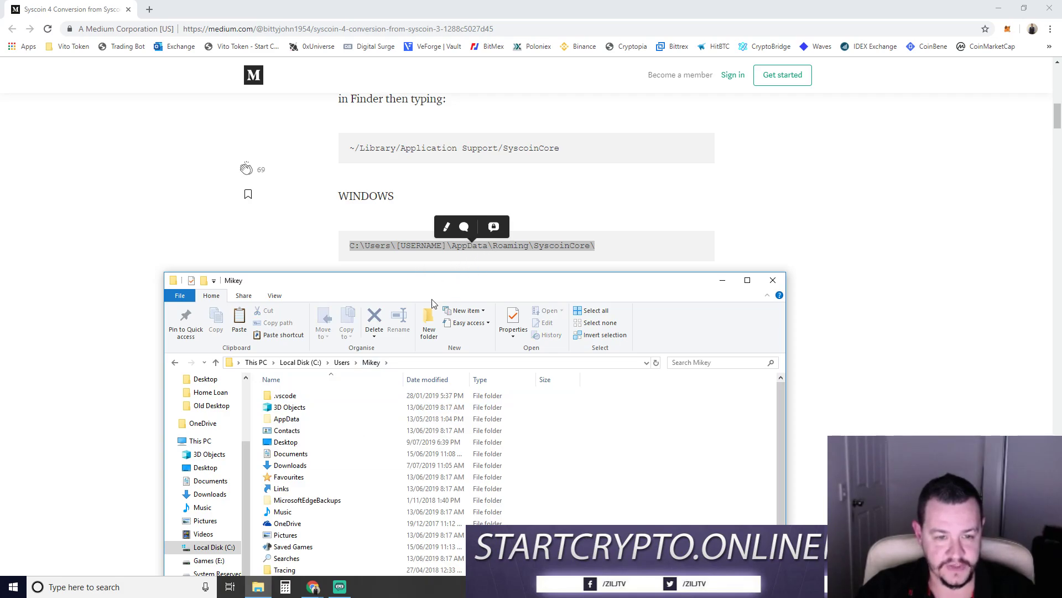
{"action": "left_click", "coordinate": [291, 421]}
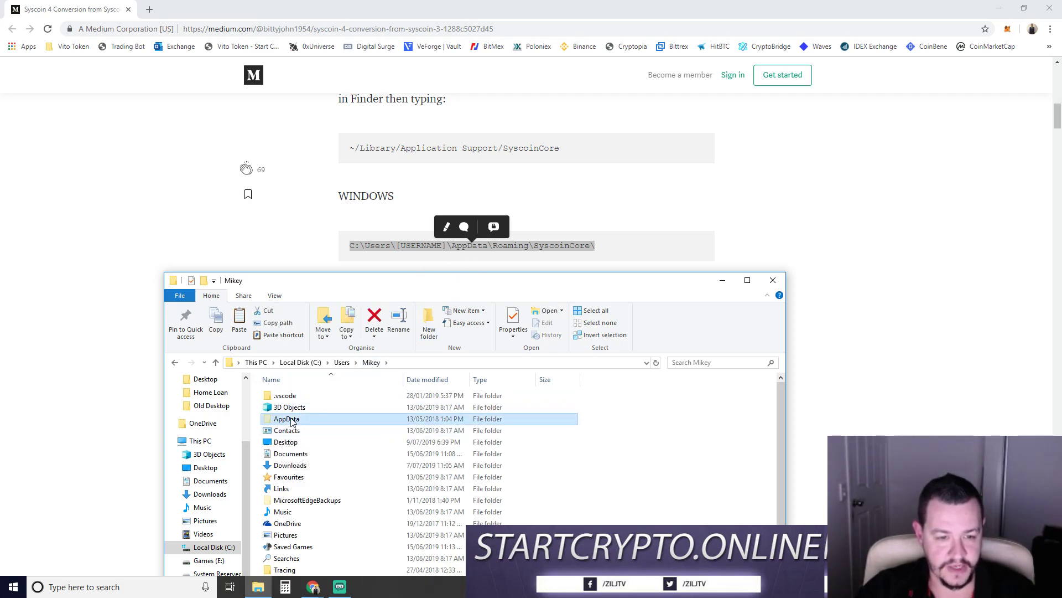
Step: Reach AppData by typing \appdata into the path bar, then open Roaming and SyscoinCore
{"action": "left_click", "coordinate": [411, 362]}
{"action": "key", "text": "End"}
{"action": "type", "text": "\\ao"}
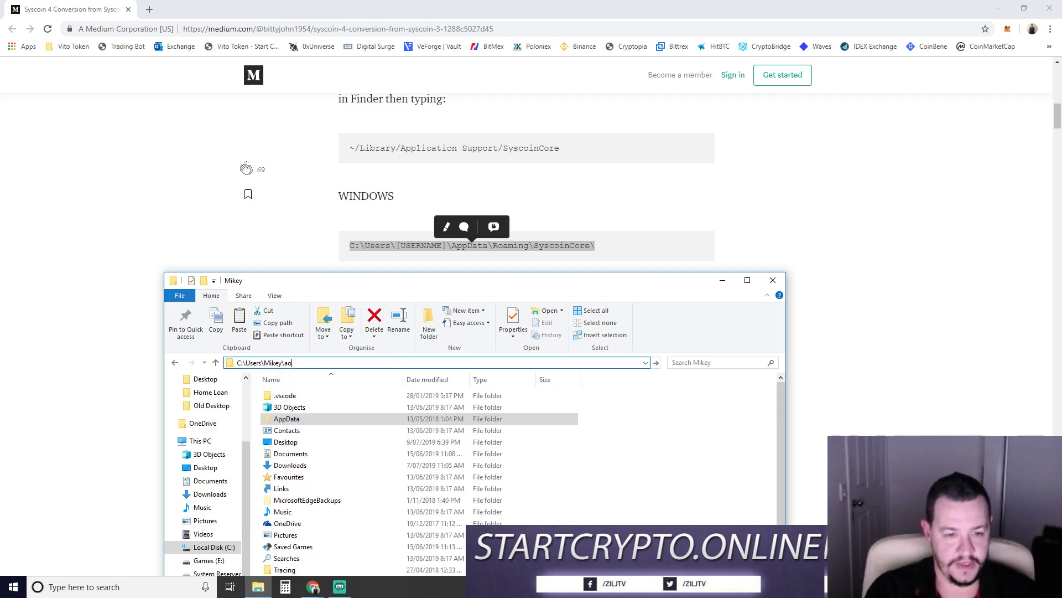
{"action": "key", "text": "BackSpace"}
{"action": "type", "text": "ppdata"}
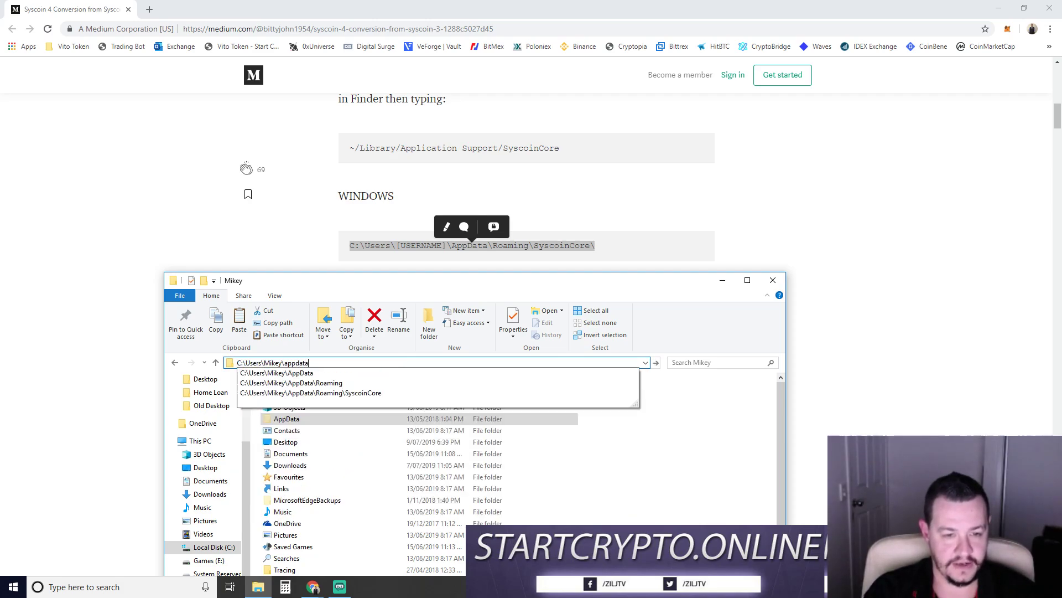
{"action": "key", "text": "Return"}
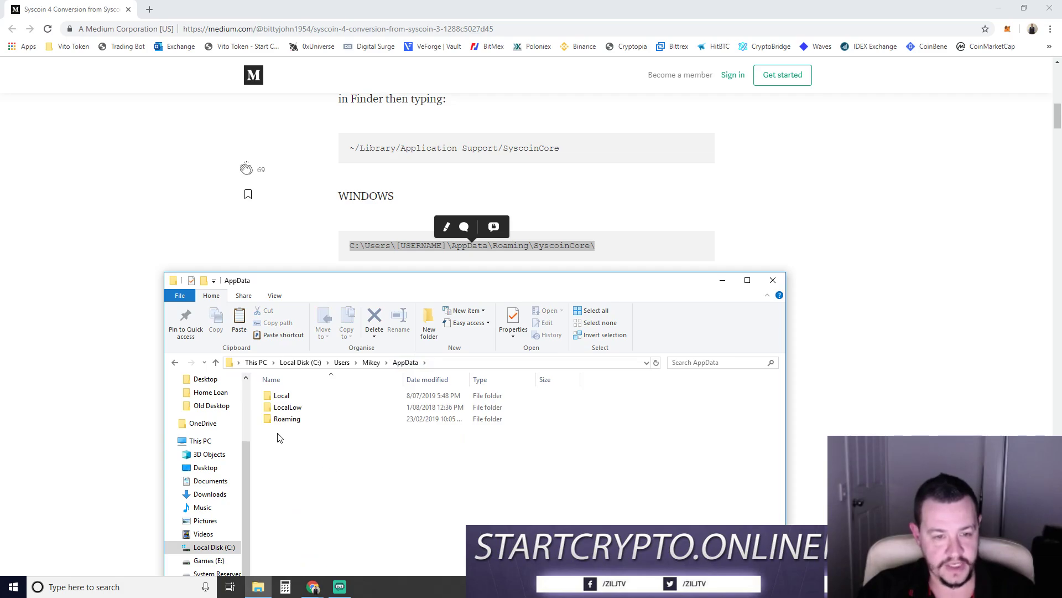
{"action": "double_click", "coordinate": [285, 419]}
{"action": "left_click_drag", "start_coordinate": [390, 288], "coordinate": [391, 270]}
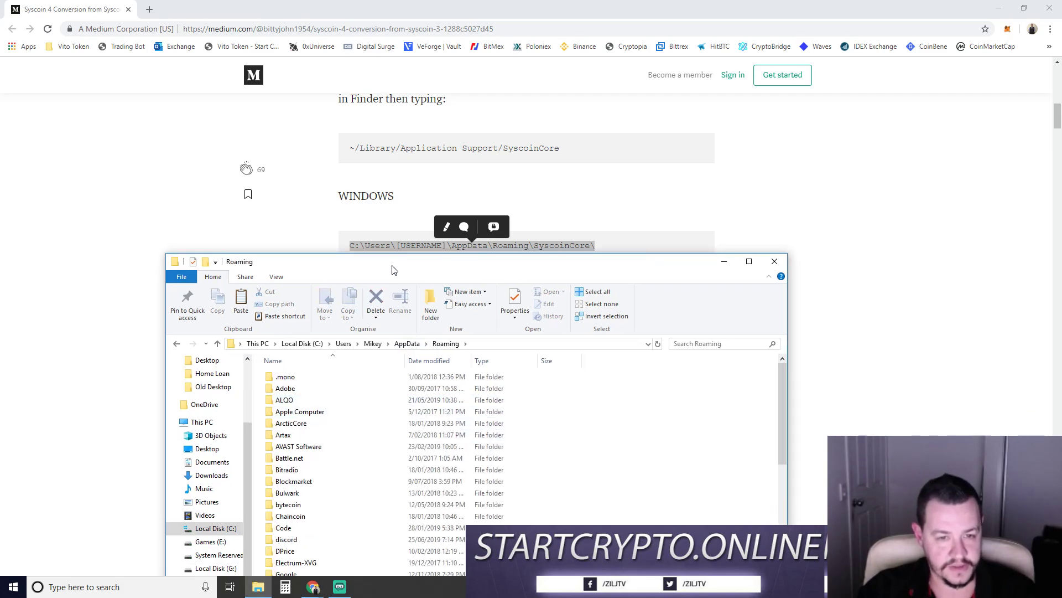
{"action": "scroll", "coordinate": [310, 420], "scroll_direction": "down", "scroll_amount": 15}
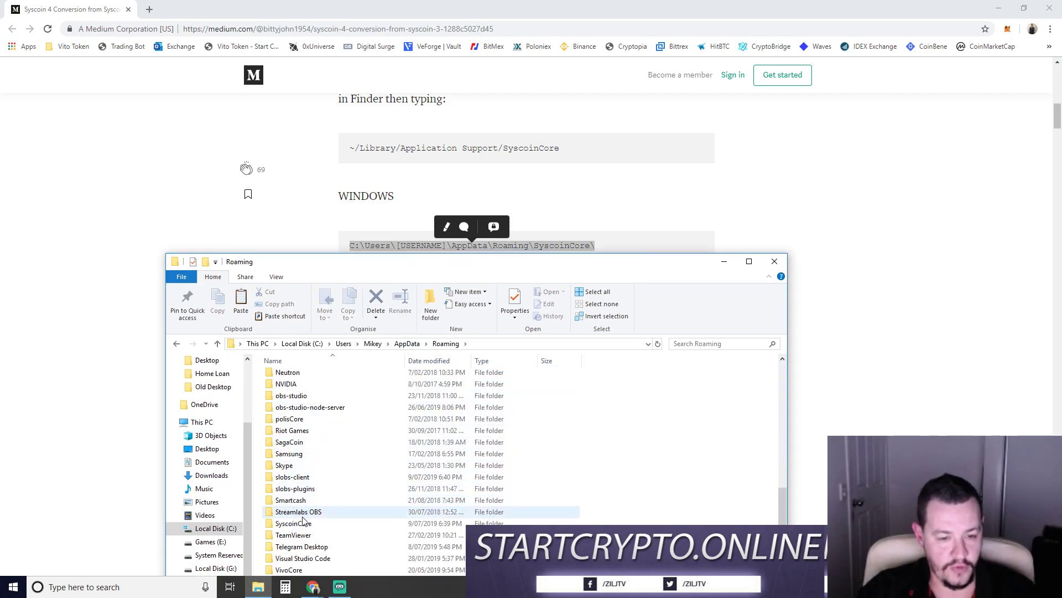
{"action": "double_click", "coordinate": [299, 523]}
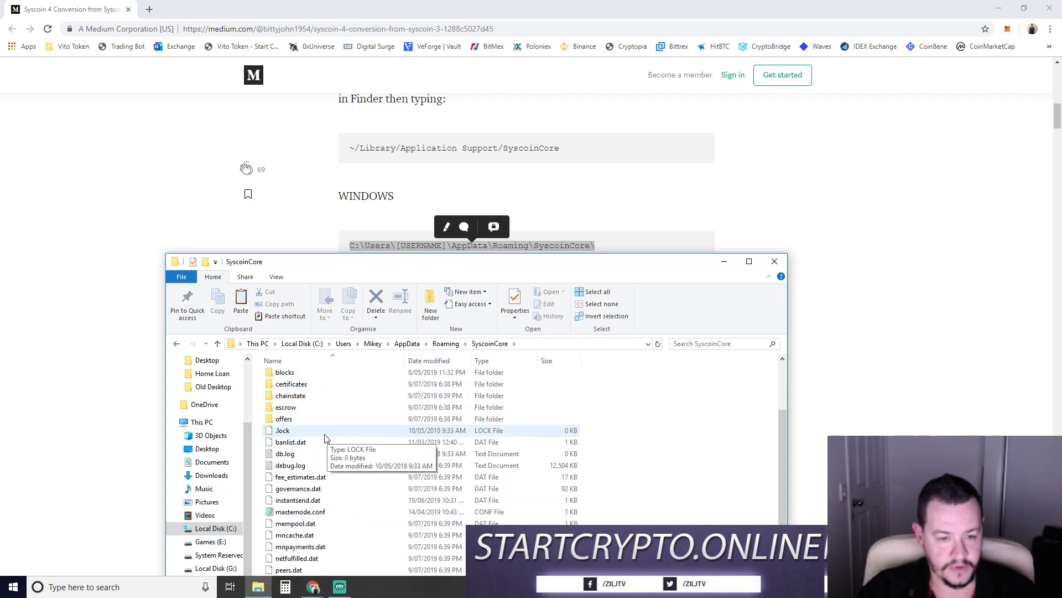
Step: Copy wallet.dat from the SyscoinCore folder and paste it onto the desktop
{"action": "left_click_drag", "start_coordinate": [443, 272], "coordinate": [531, 78]}
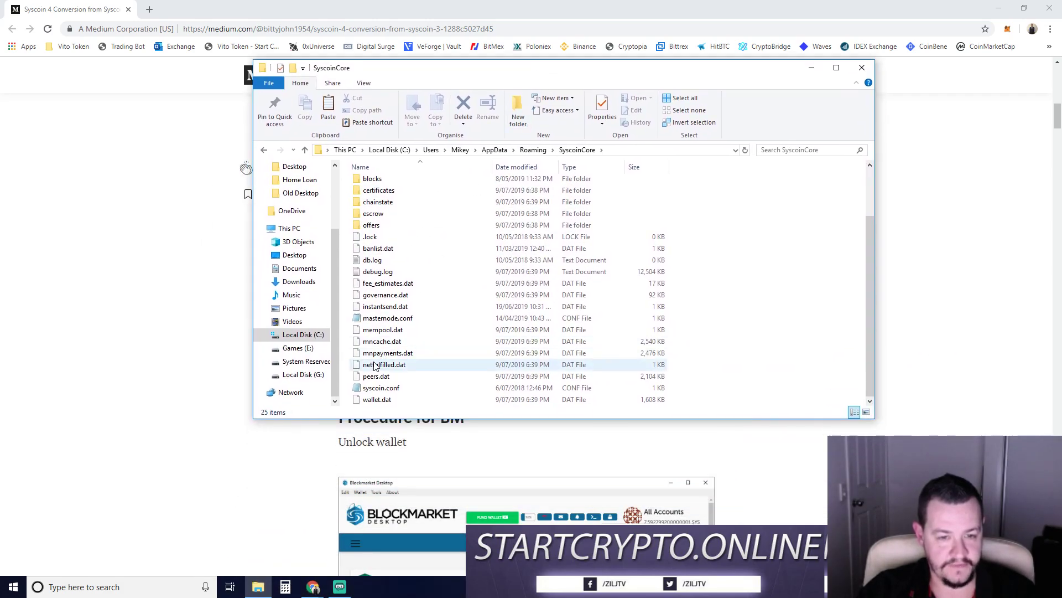
{"action": "left_click", "coordinate": [375, 401]}
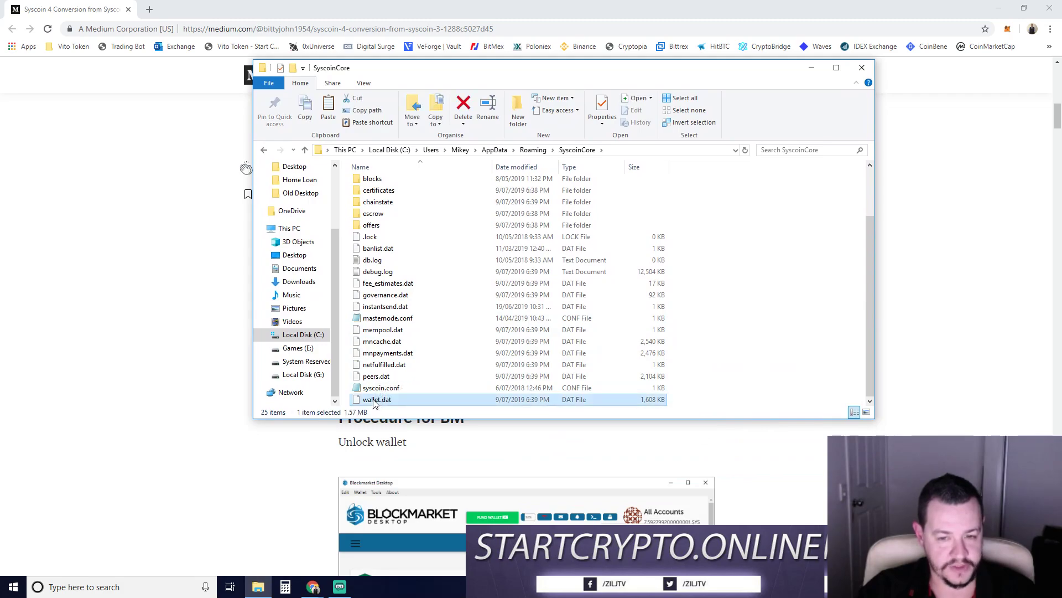
{"action": "right_click", "coordinate": [375, 401]}
{"action": "left_click", "coordinate": [398, 346]}
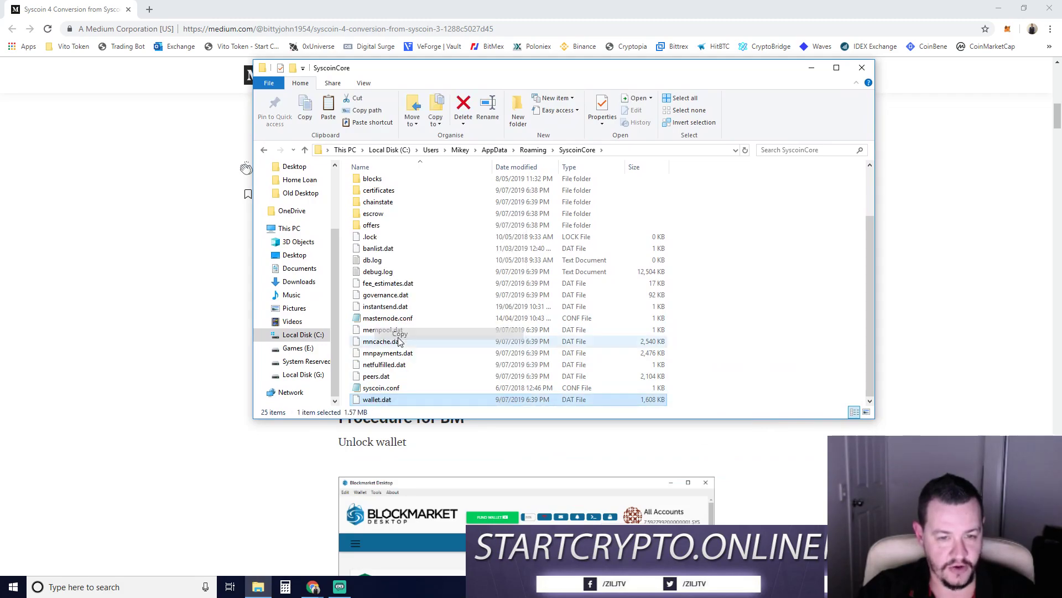
{"action": "left_click", "coordinate": [994, 10]}
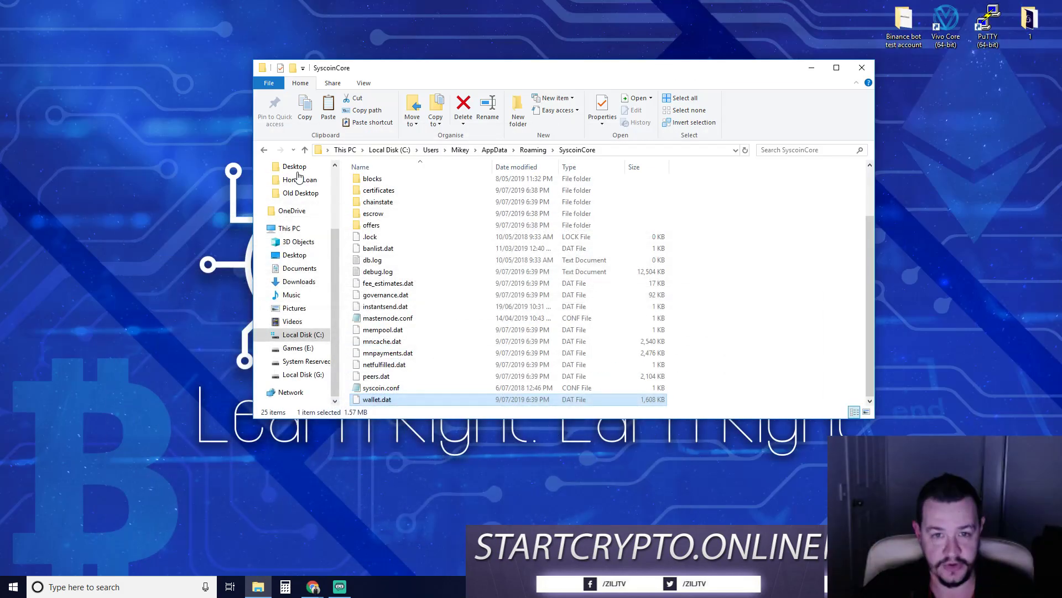
{"action": "right_click", "coordinate": [97, 144]}
{"action": "left_click", "coordinate": [121, 191]}
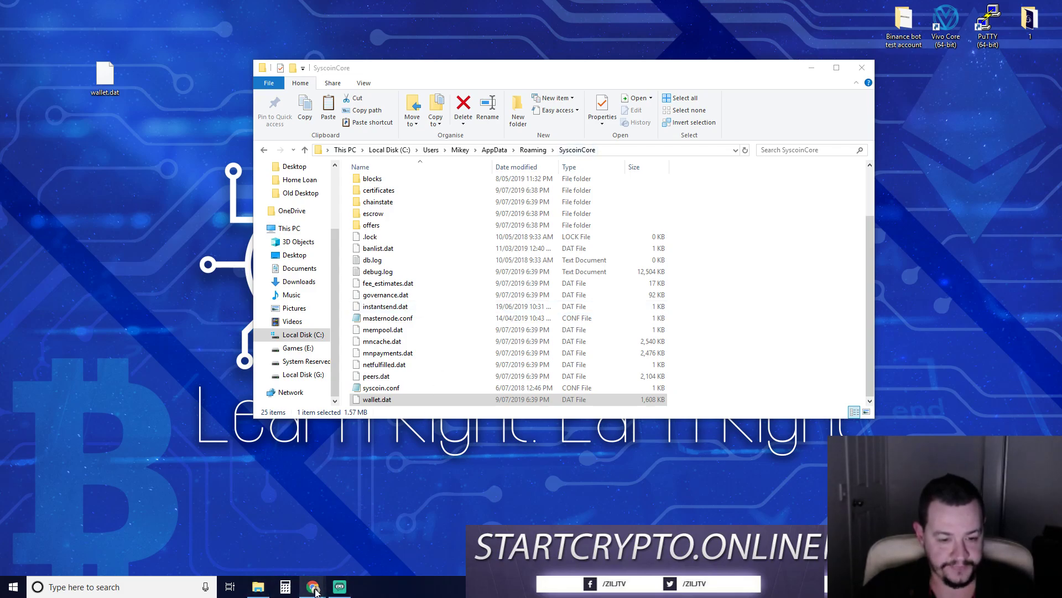
Step: Return to the Syscoin 4 Conversion article and read the dump-and-import paragraph and unlock-wallet line
{"action": "mouse_move", "coordinate": [314, 591]}
{"action": "left_click", "coordinate": [372, 540]}
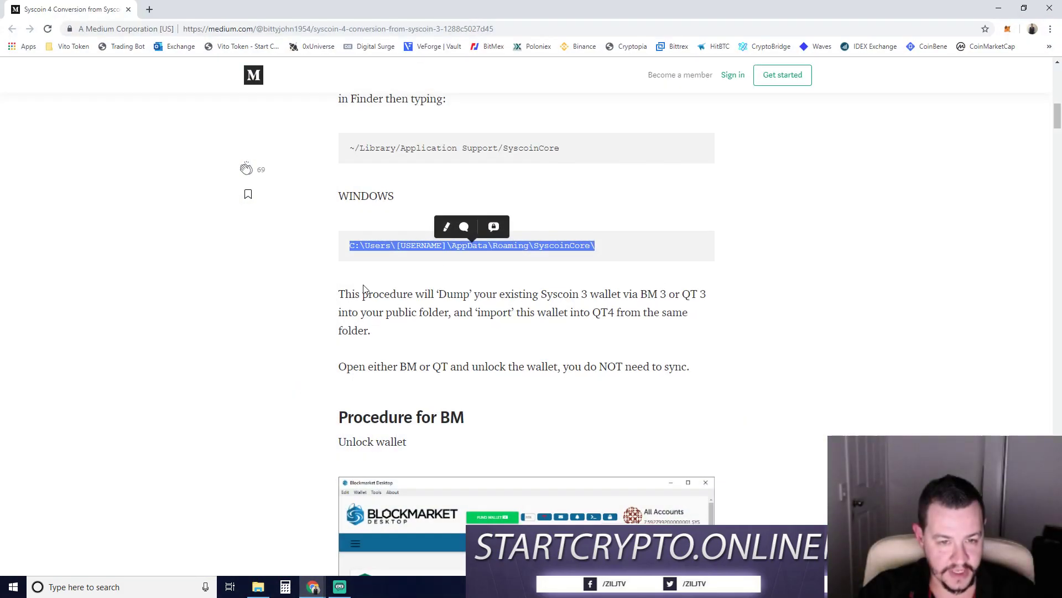
{"action": "left_click_drag", "start_coordinate": [337, 293], "coordinate": [372, 325]}
{"action": "left_click", "coordinate": [372, 326]}
{"action": "left_click_drag", "start_coordinate": [339, 294], "coordinate": [370, 330]}
{"action": "left_click", "coordinate": [371, 330]}
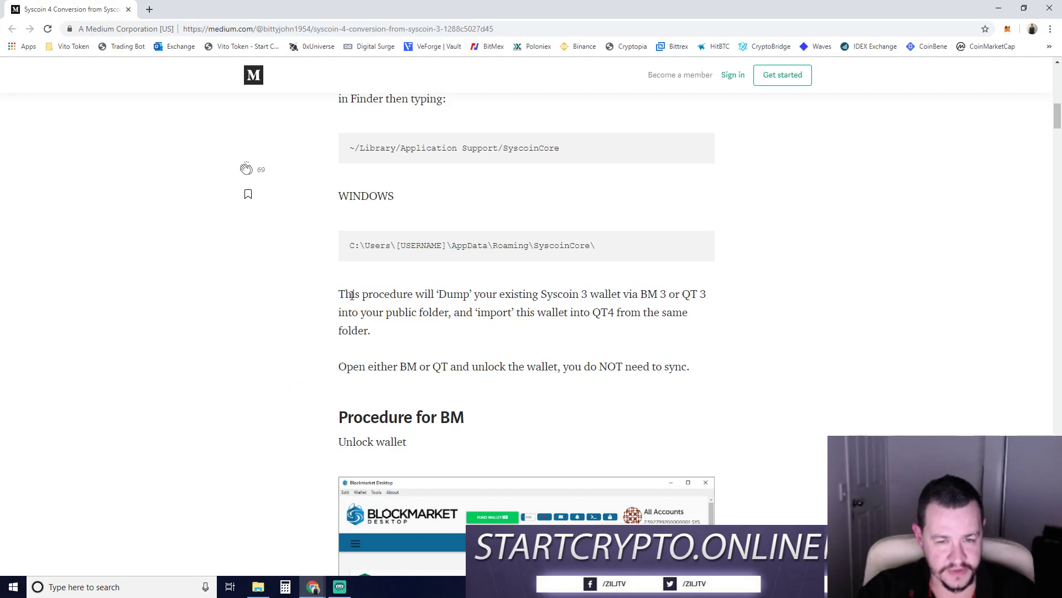
{"action": "left_click_drag", "start_coordinate": [352, 294], "coordinate": [340, 337]}
{"action": "scroll", "coordinate": [338, 334], "scroll_direction": "down", "scroll_amount": 2}
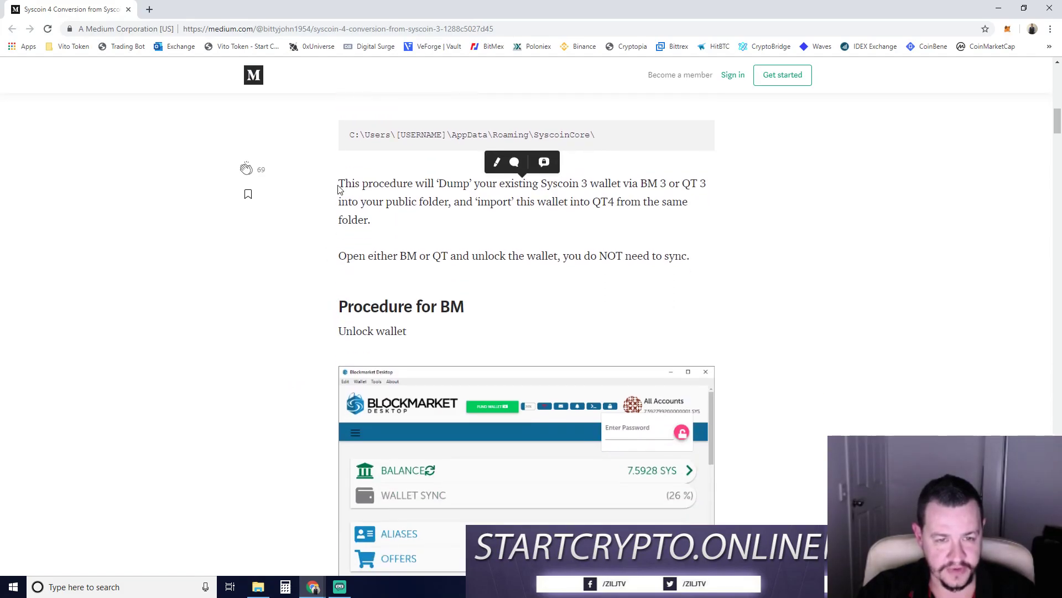
{"action": "left_click_drag", "start_coordinate": [339, 183], "coordinate": [371, 217]}
{"action": "left_click", "coordinate": [370, 217]}
{"action": "left_click_drag", "start_coordinate": [340, 256], "coordinate": [693, 256]}
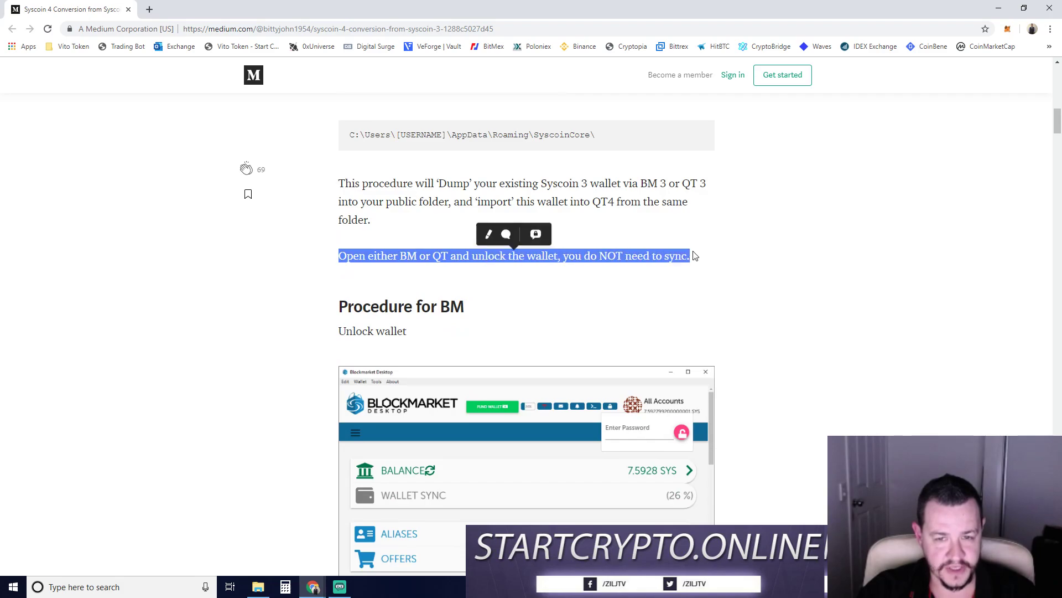
{"action": "left_click", "coordinate": [692, 257]}
{"action": "scroll", "coordinate": [373, 287], "scroll_direction": "down", "scroll_amount": 2}
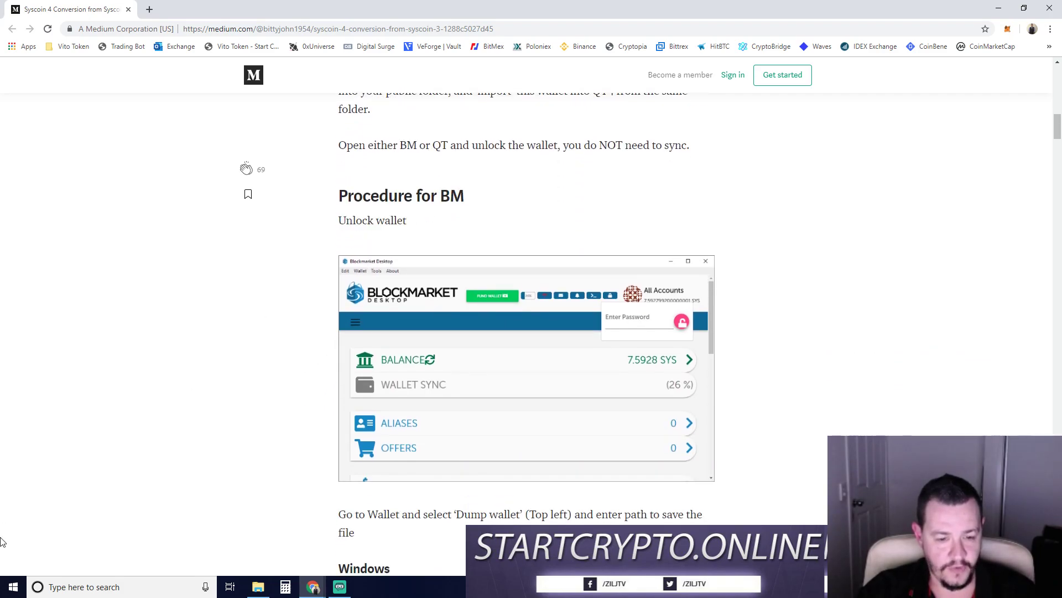
Step: Launch Blockmarket from the Start menu and move its loading window aside to keep reading
{"action": "left_click", "coordinate": [13, 587]}
{"action": "scroll", "coordinate": [99, 379], "scroll_direction": "down", "scroll_amount": 3}
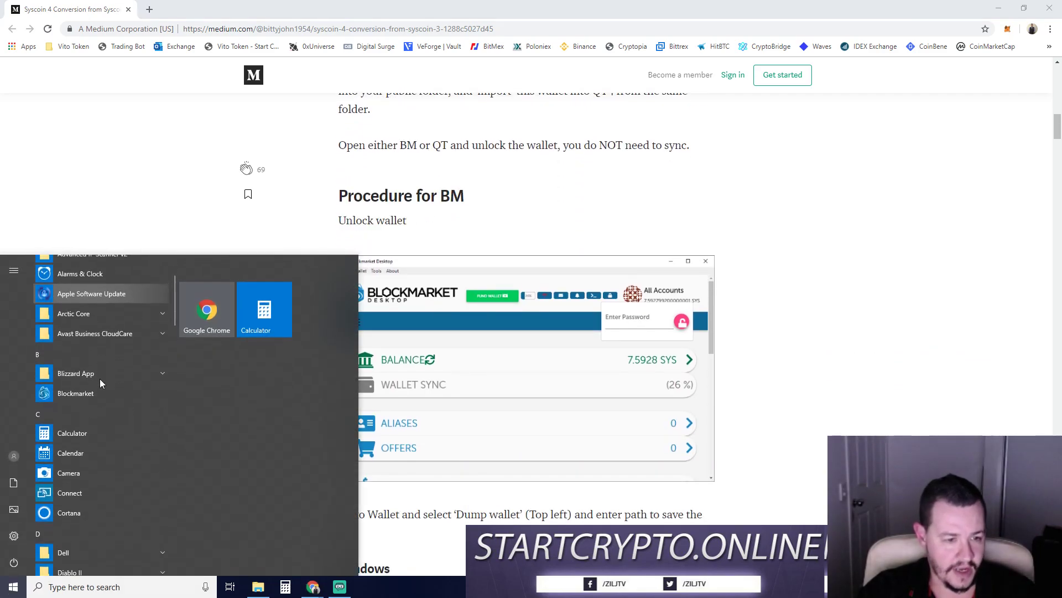
{"action": "left_click", "coordinate": [71, 391]}
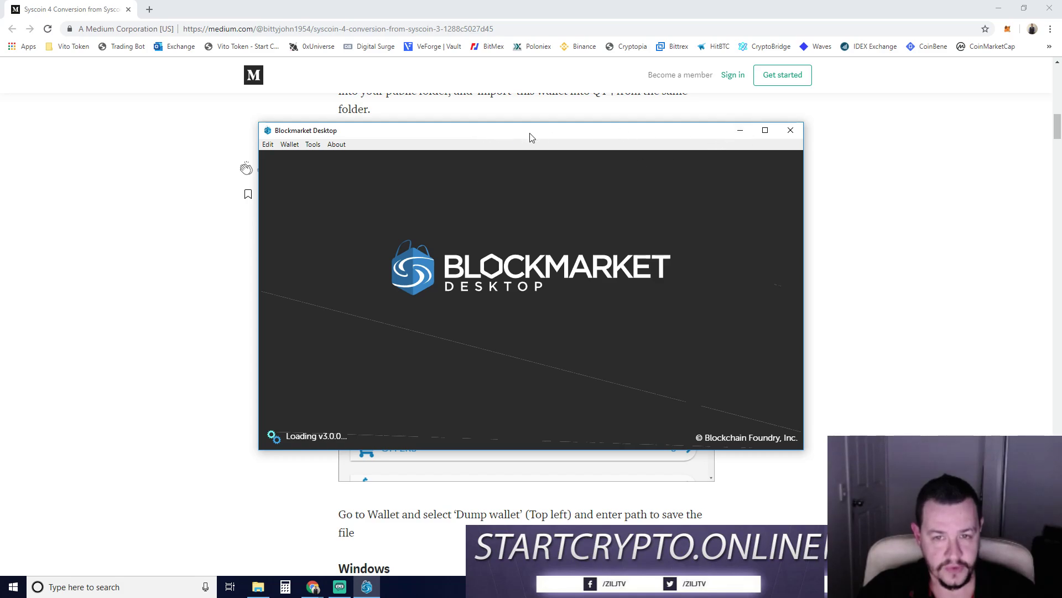
{"action": "left_click_drag", "start_coordinate": [526, 134], "coordinate": [294, 135]}
{"action": "left_click", "coordinate": [597, 221]}
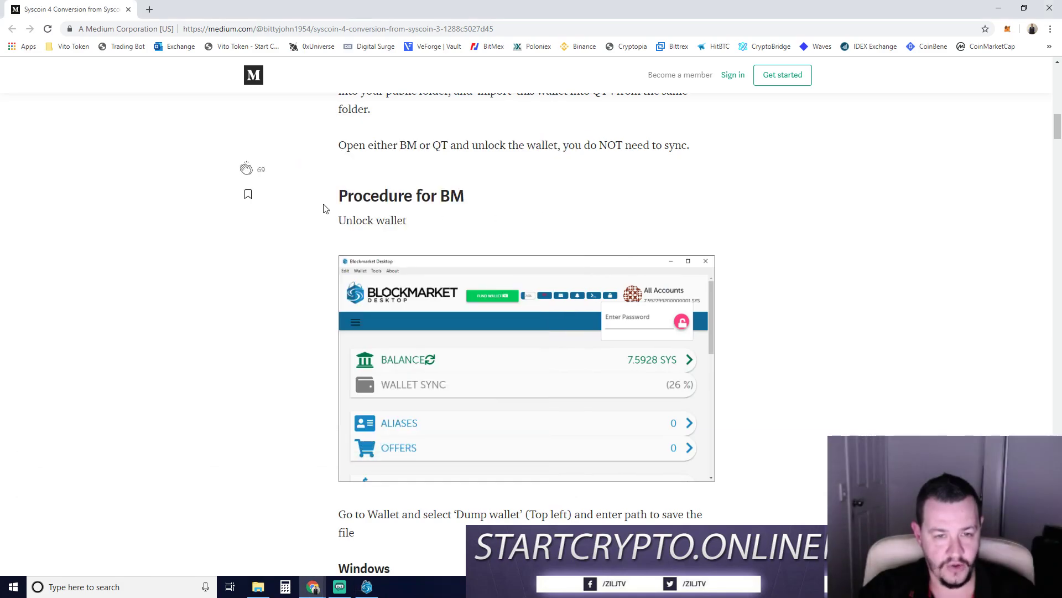
{"action": "left_click_drag", "start_coordinate": [325, 208], "coordinate": [403, 233]}
{"action": "left_click", "coordinate": [357, 232]}
{"action": "scroll", "coordinate": [356, 231], "scroll_direction": "down", "scroll_amount": 6}
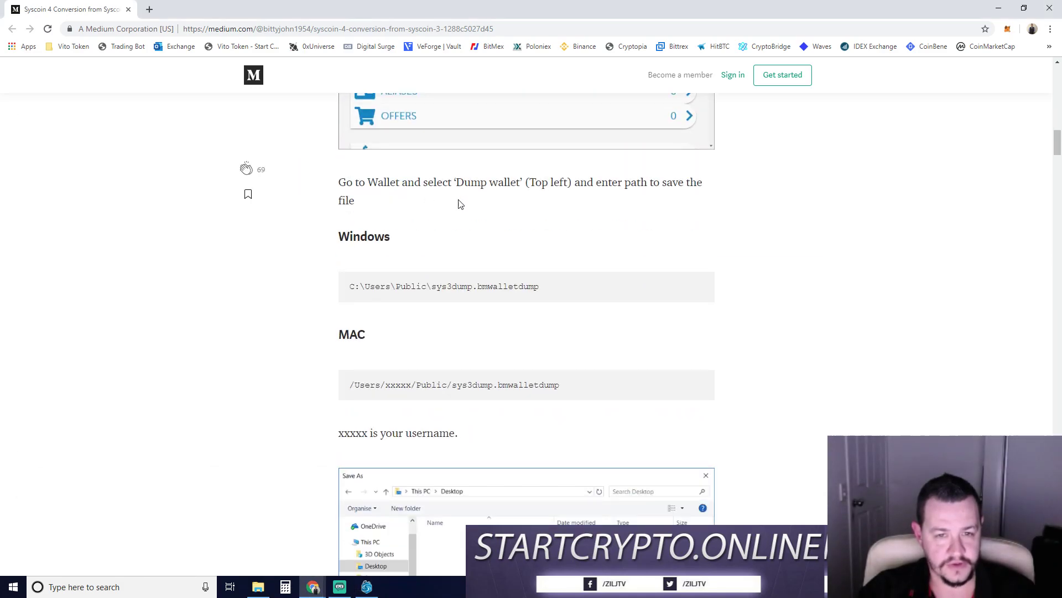
{"action": "scroll", "coordinate": [387, 249], "scroll_direction": "up", "scroll_amount": 1}
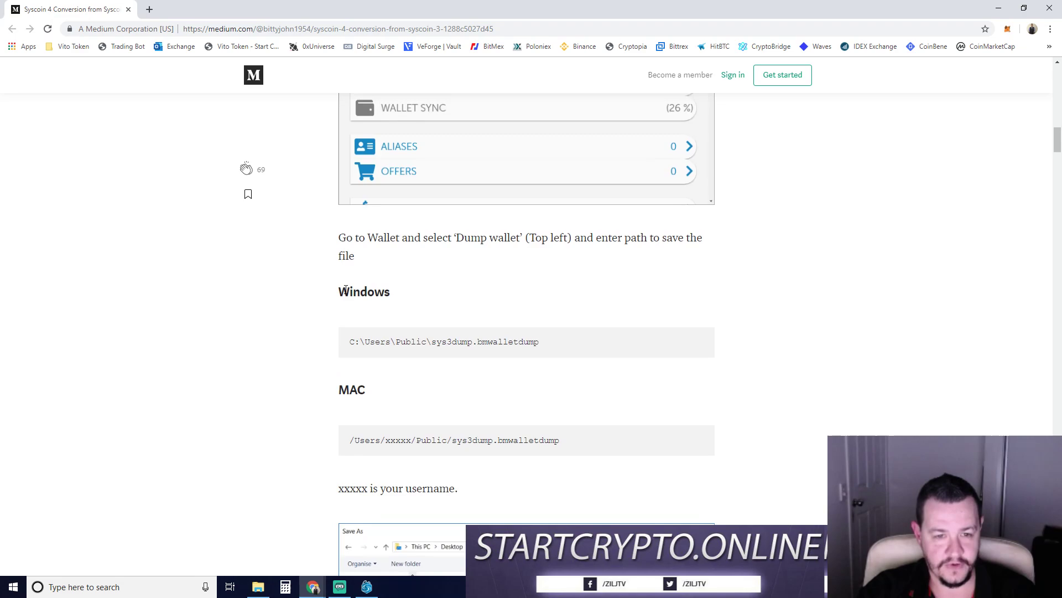
Step: Check Blockmarket's Wallet menu, minimise it, and highlight the dump path C:\Users\Public\sys3dump.bmwalletdump
{"action": "left_click", "coordinate": [367, 586]}
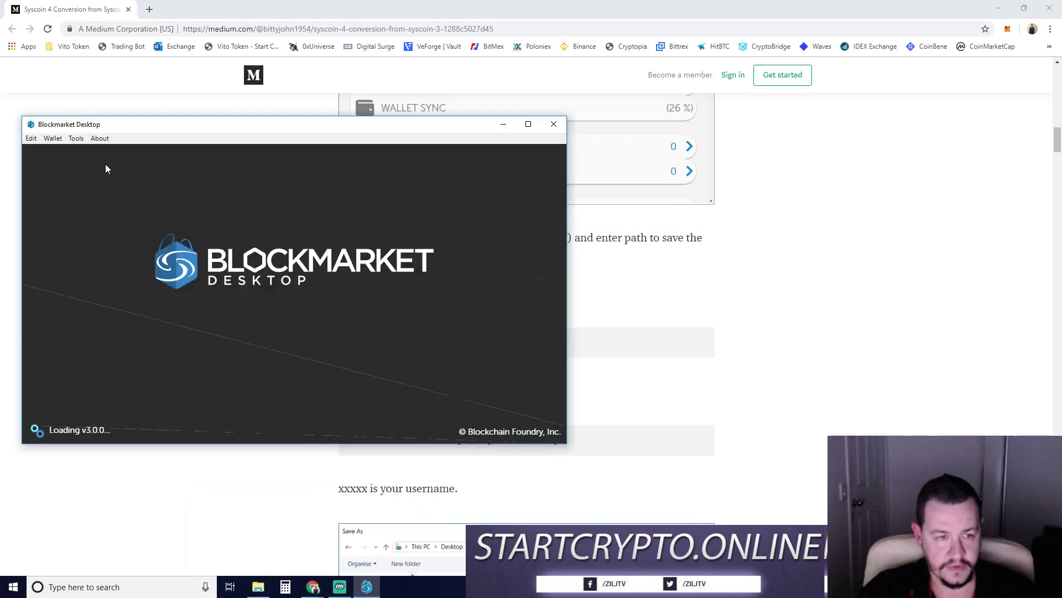
{"action": "left_click", "coordinate": [53, 138]}
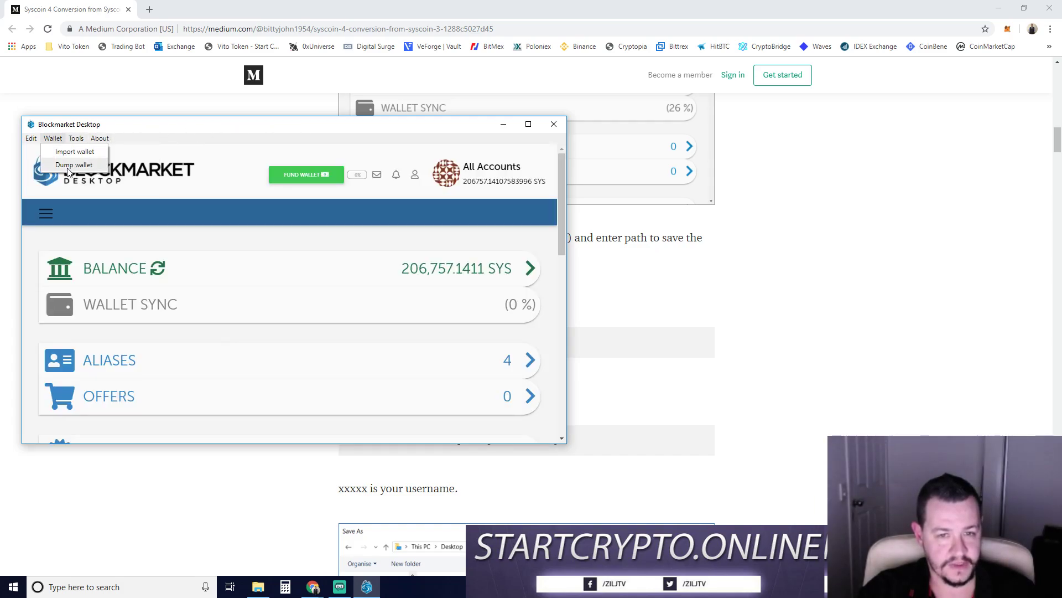
{"action": "left_click", "coordinate": [503, 124]}
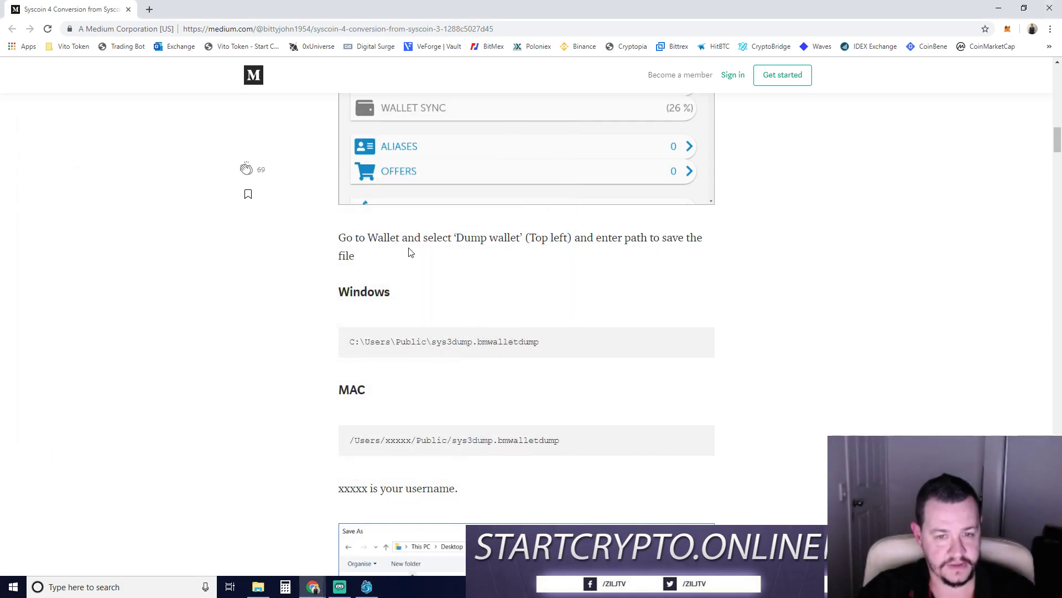
{"action": "scroll", "coordinate": [326, 358], "scroll_direction": "down", "scroll_amount": 2}
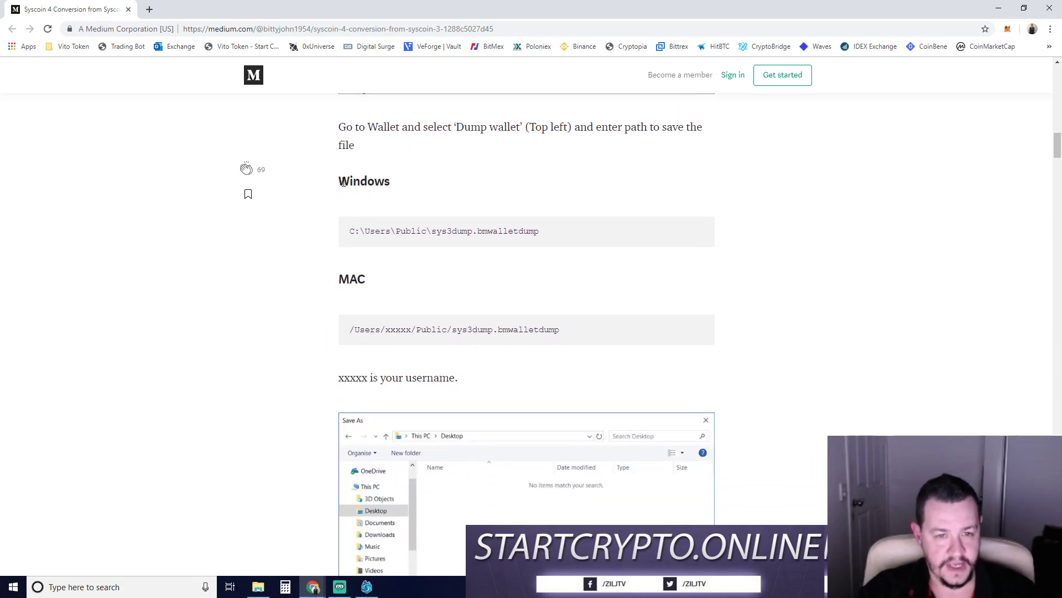
{"action": "left_click_drag", "start_coordinate": [343, 240], "coordinate": [591, 235]}
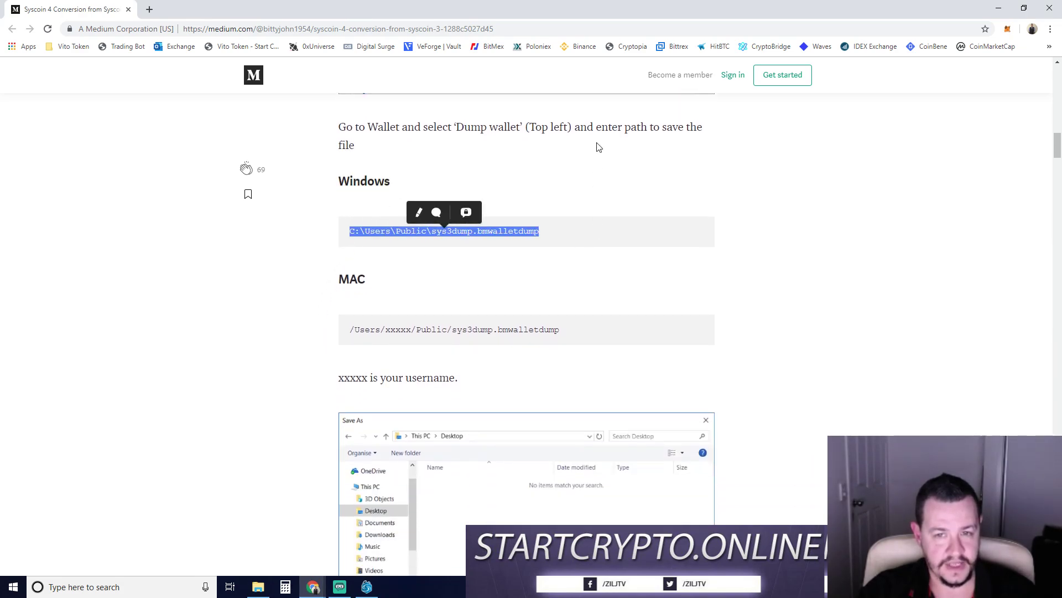
{"action": "triple_click", "coordinate": [347, 141]}
{"action": "left_click", "coordinate": [363, 144]}
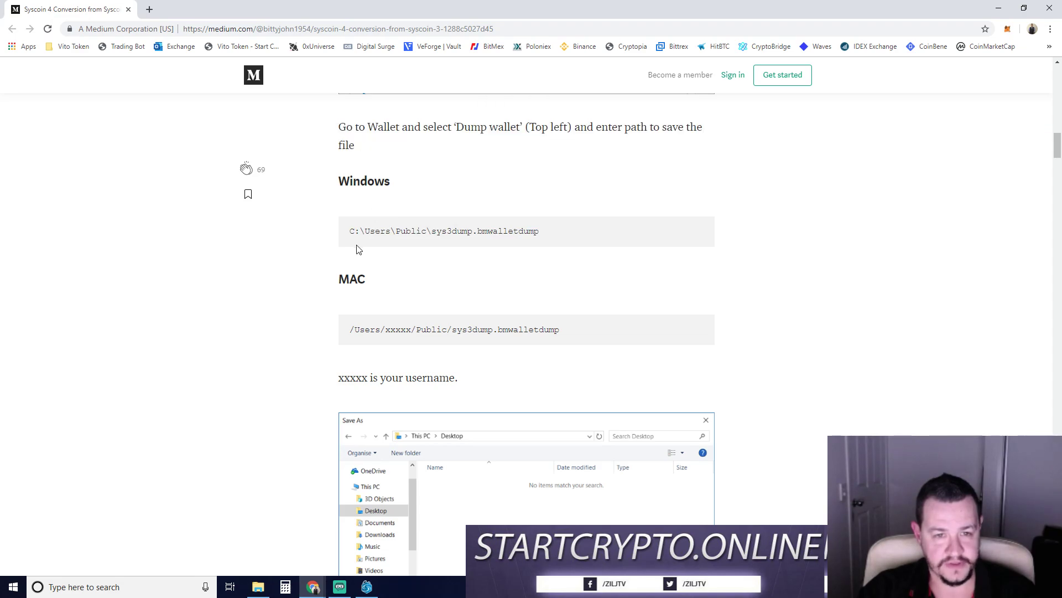
{"action": "left_click_drag", "start_coordinate": [348, 239], "coordinate": [580, 239]}
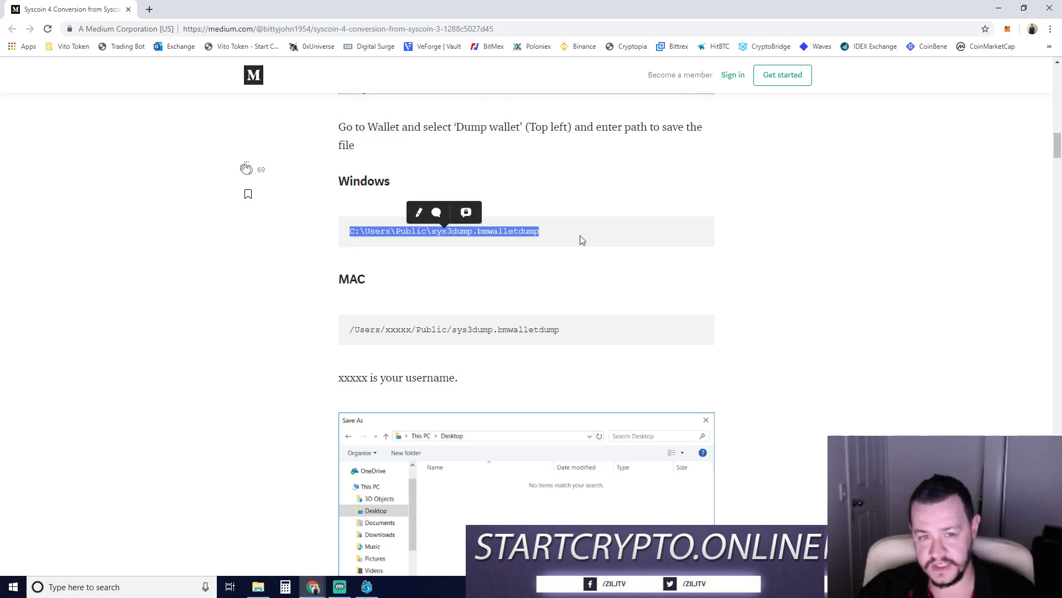
{"action": "left_click", "coordinate": [580, 236]}
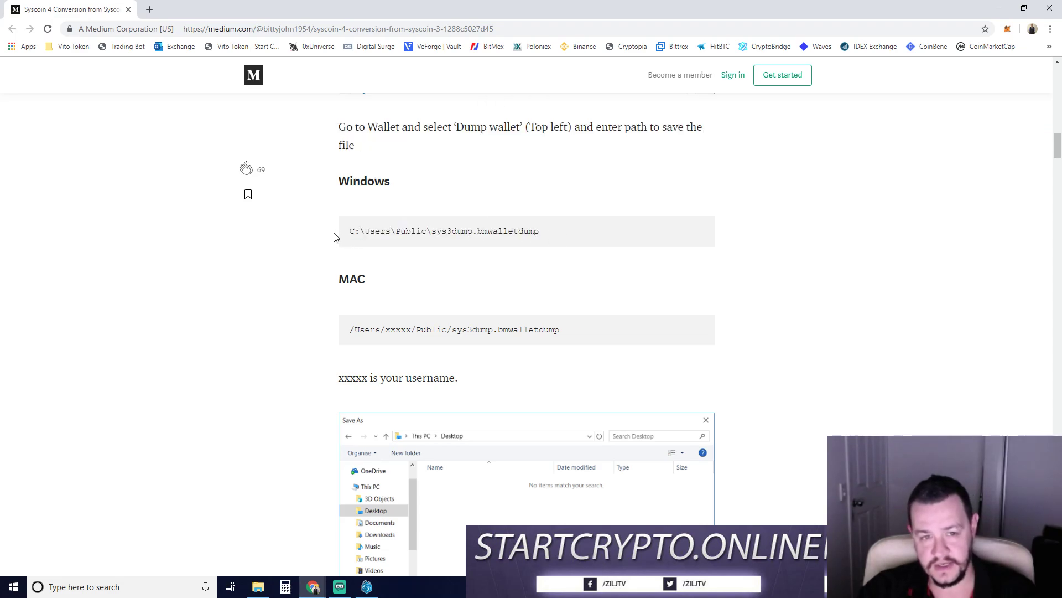
Step: Go to This PC > Local Disk (C:), add a new folder named Temp, and open it
{"action": "left_click", "coordinate": [261, 590]}
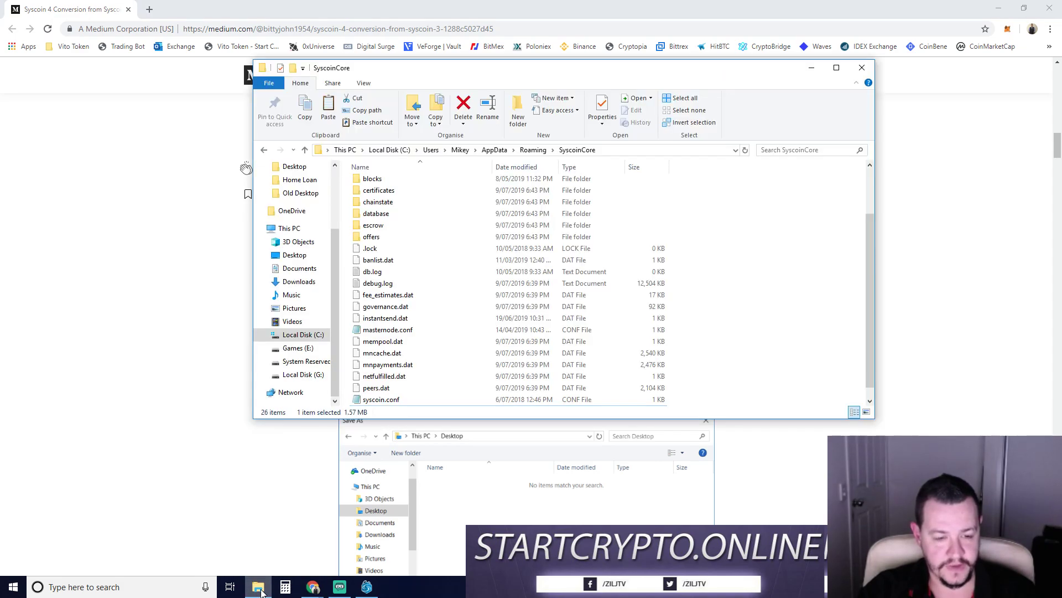
{"action": "left_click", "coordinate": [289, 228]}
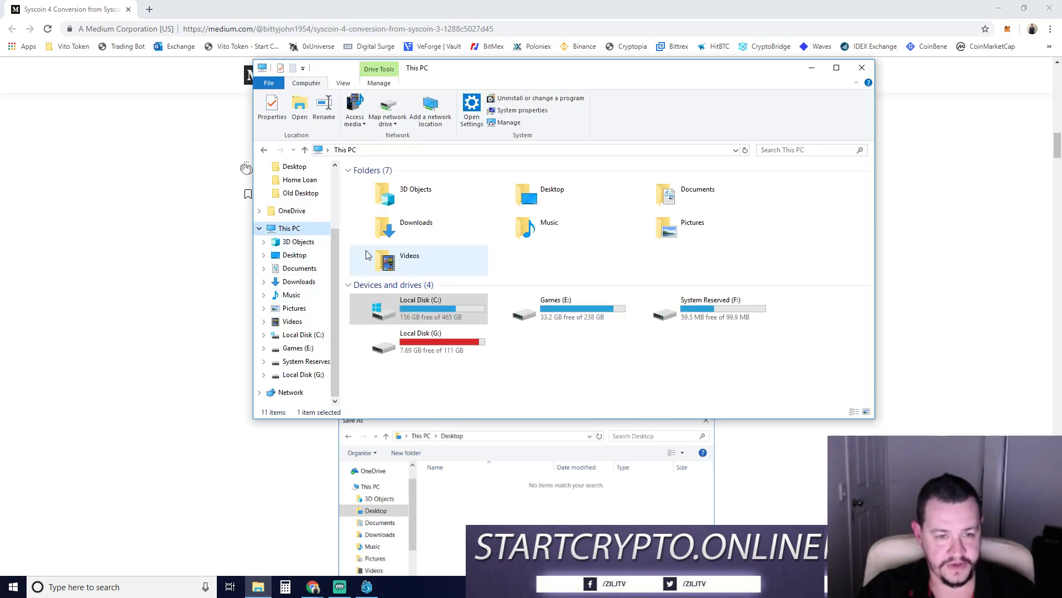
{"action": "double_click", "coordinate": [372, 315]}
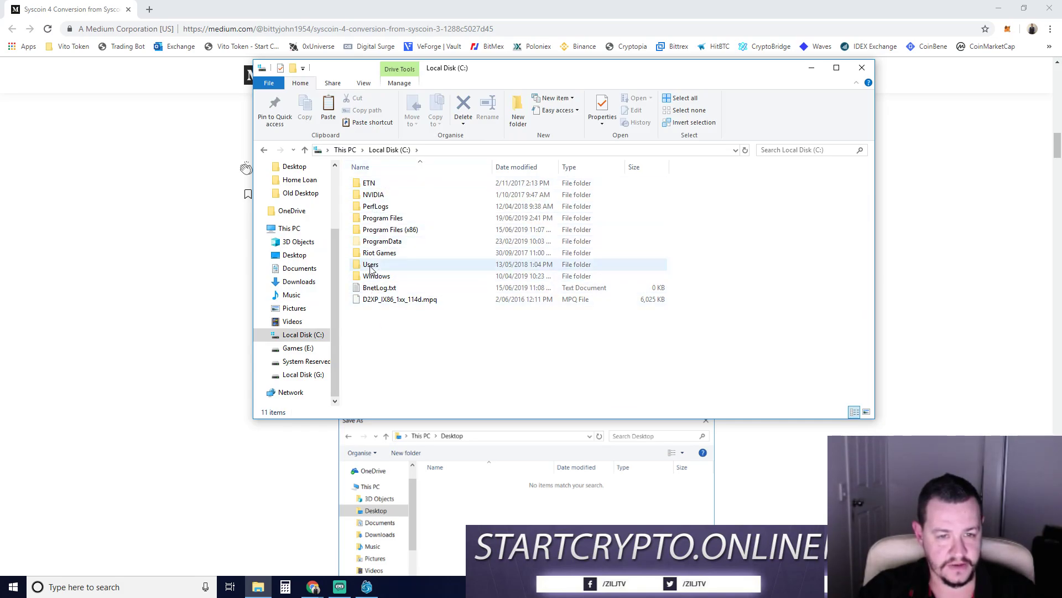
{"action": "right_click", "coordinate": [378, 352]}
{"action": "mouse_move", "coordinate": [423, 467]}
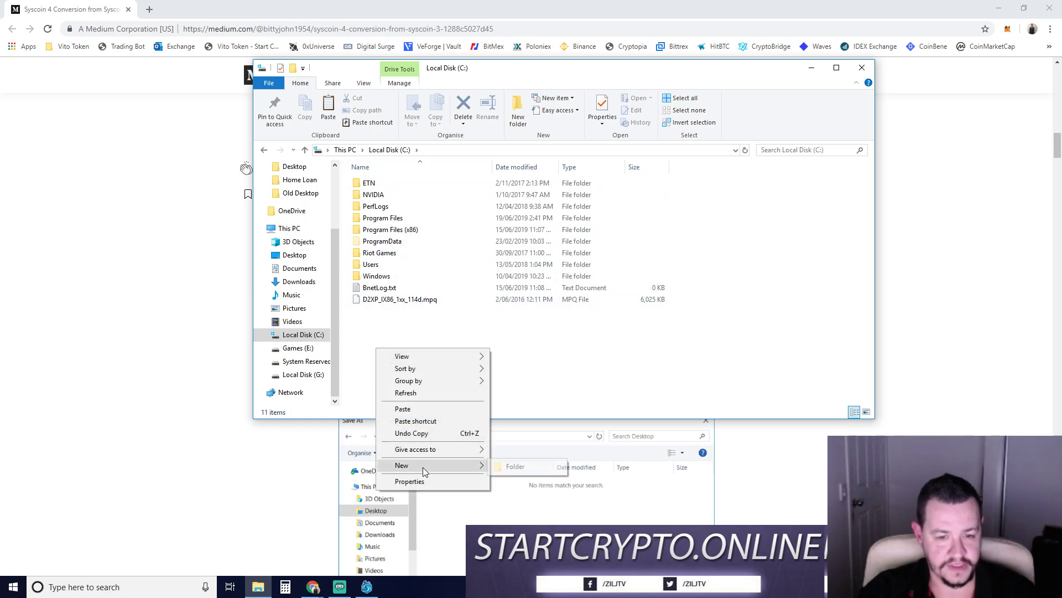
{"action": "left_click", "coordinate": [501, 468]}
{"action": "type", "text": "Temp"}
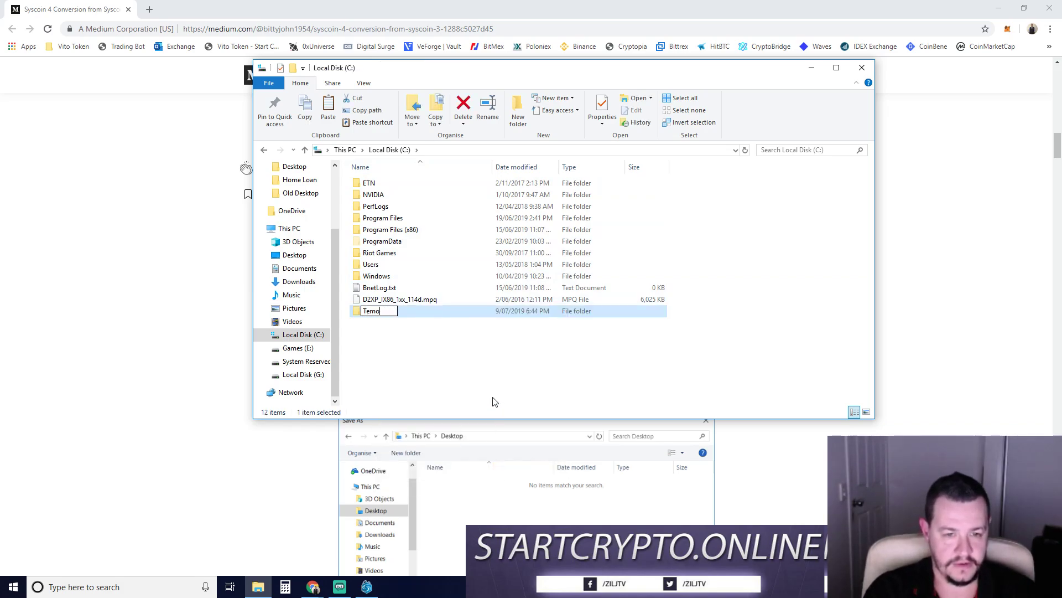
{"action": "key", "text": "Return"}
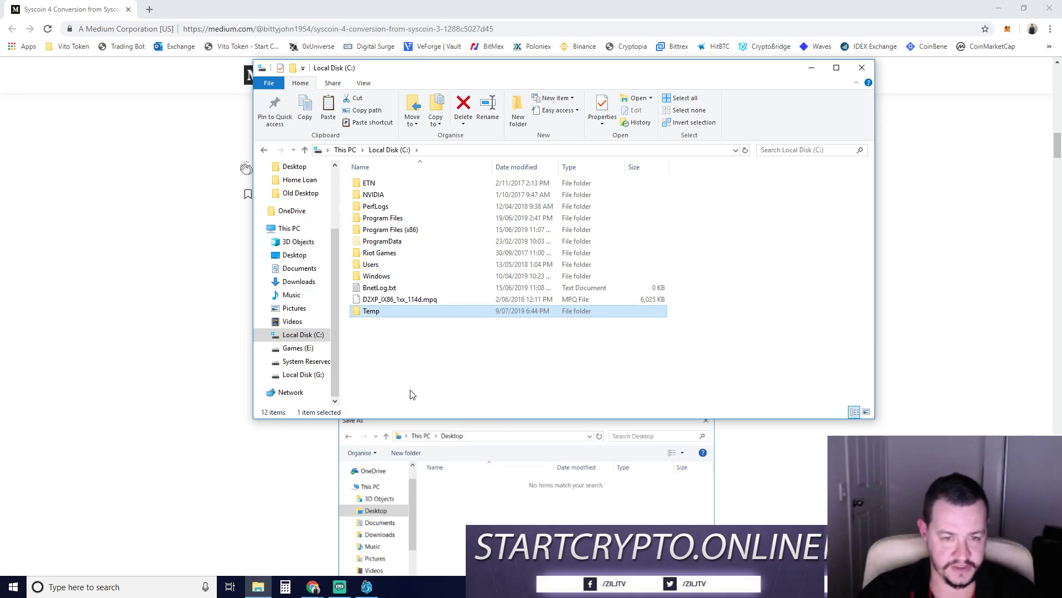
{"action": "left_click", "coordinate": [411, 394]}
{"action": "double_click", "coordinate": [372, 311]}
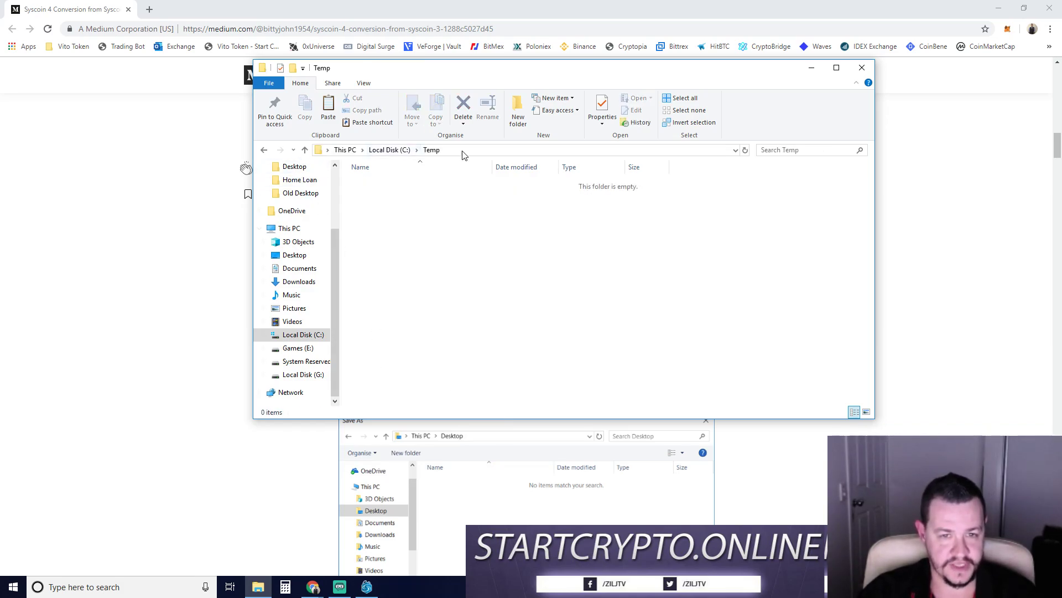
Step: Close the Temp window and scroll the guide past the Windows dump path to 'Procedure for QT 3'
{"action": "left_click", "coordinate": [862, 67]}
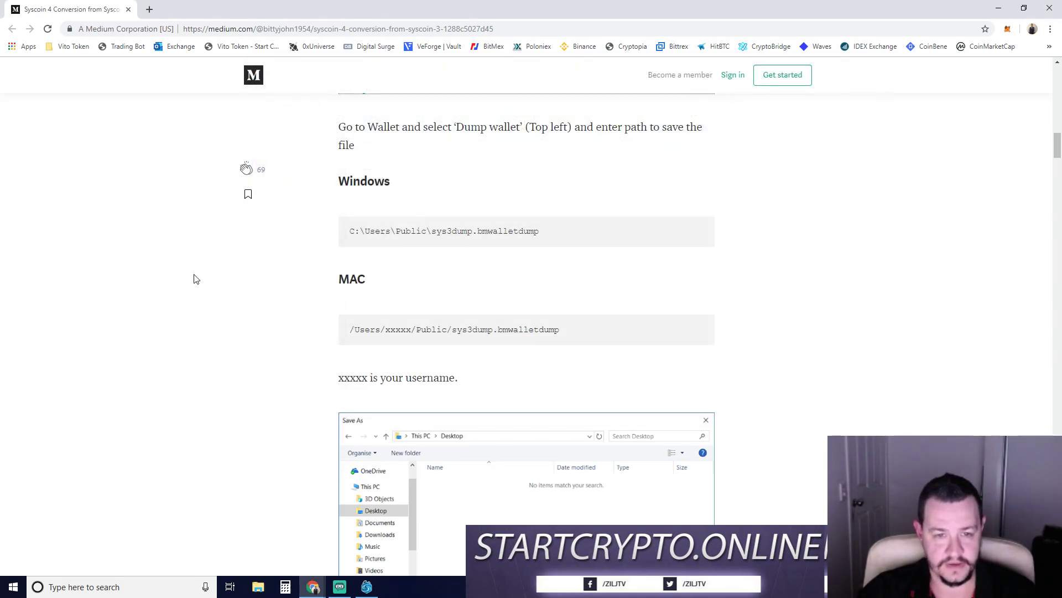
{"action": "left_click_drag", "start_coordinate": [347, 235], "coordinate": [548, 231]}
{"action": "left_click", "coordinate": [343, 235]}
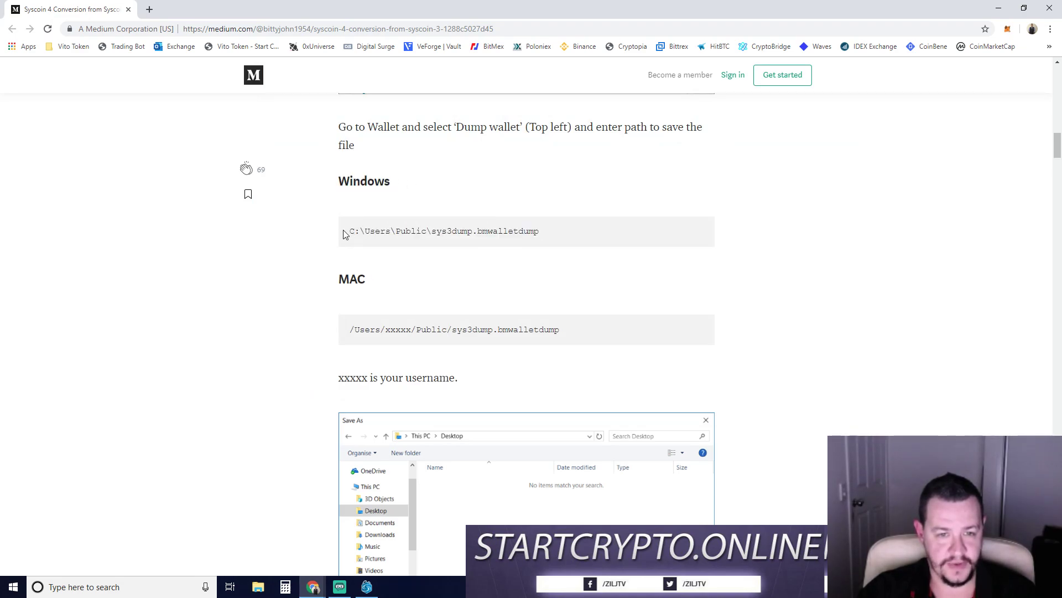
{"action": "left_click_drag", "start_coordinate": [343, 234], "coordinate": [537, 235]}
{"action": "left_click", "coordinate": [540, 239]}
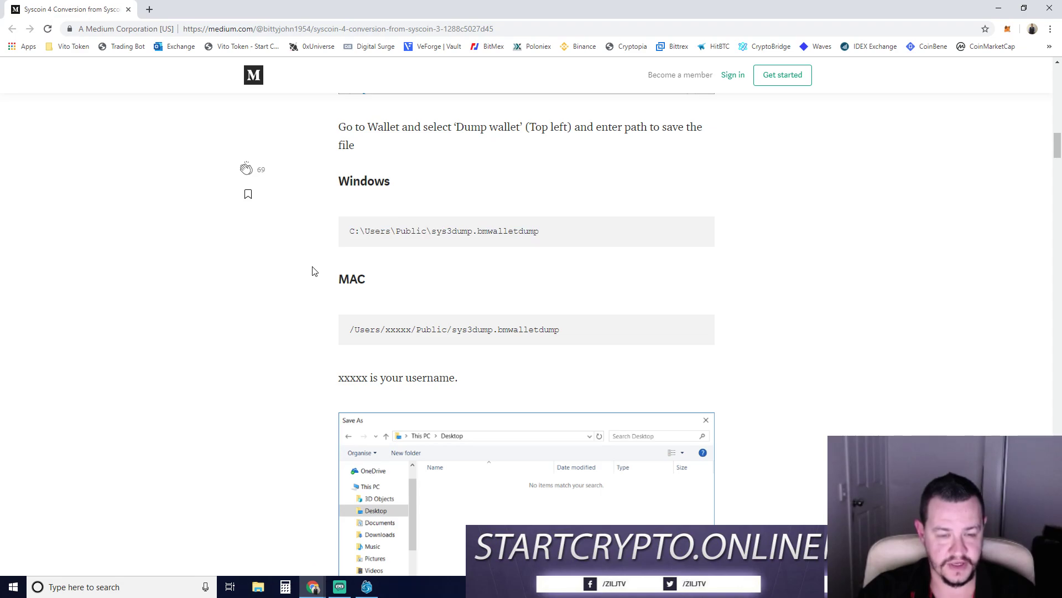
{"action": "scroll", "coordinate": [326, 279], "scroll_direction": "down", "scroll_amount": 1}
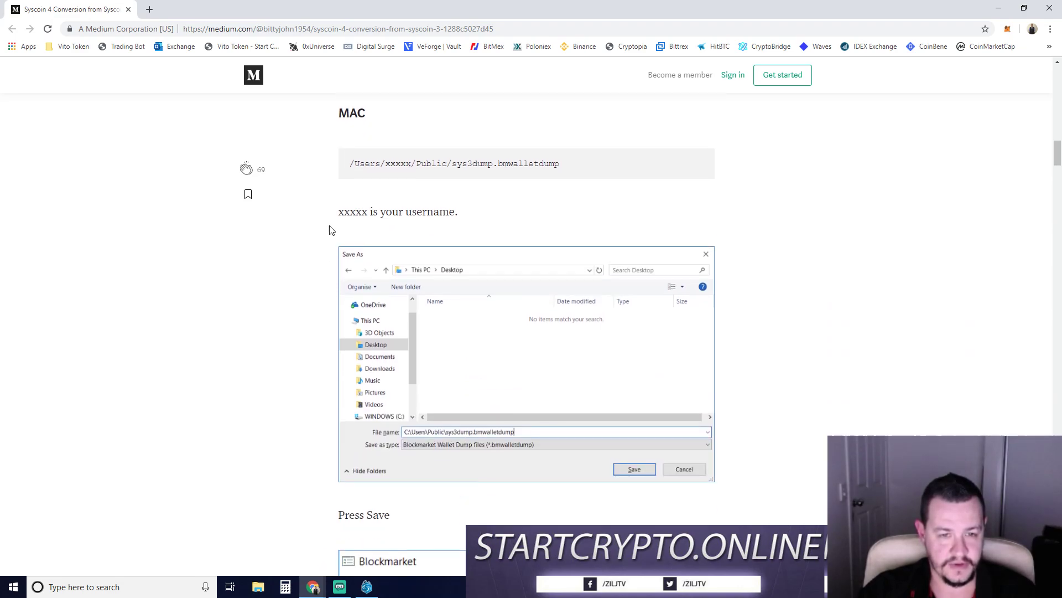
{"action": "left_click_drag", "start_coordinate": [340, 212], "coordinate": [455, 214]}
{"action": "left_click", "coordinate": [453, 214]}
{"action": "scroll", "coordinate": [329, 258], "scroll_direction": "down", "scroll_amount": 4}
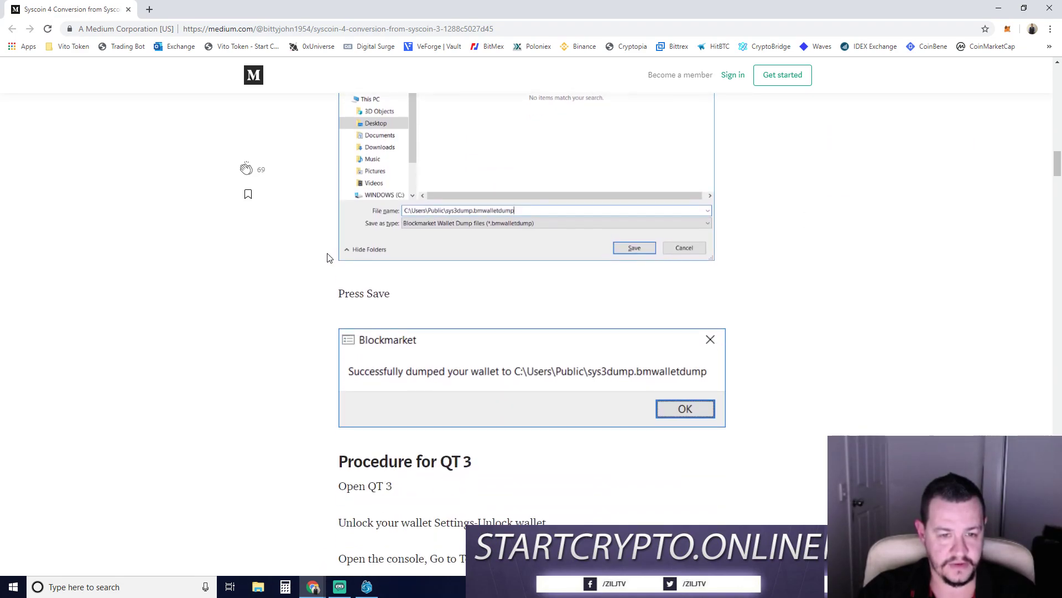
{"action": "scroll", "coordinate": [329, 257], "scroll_direction": "down", "scroll_amount": 1}
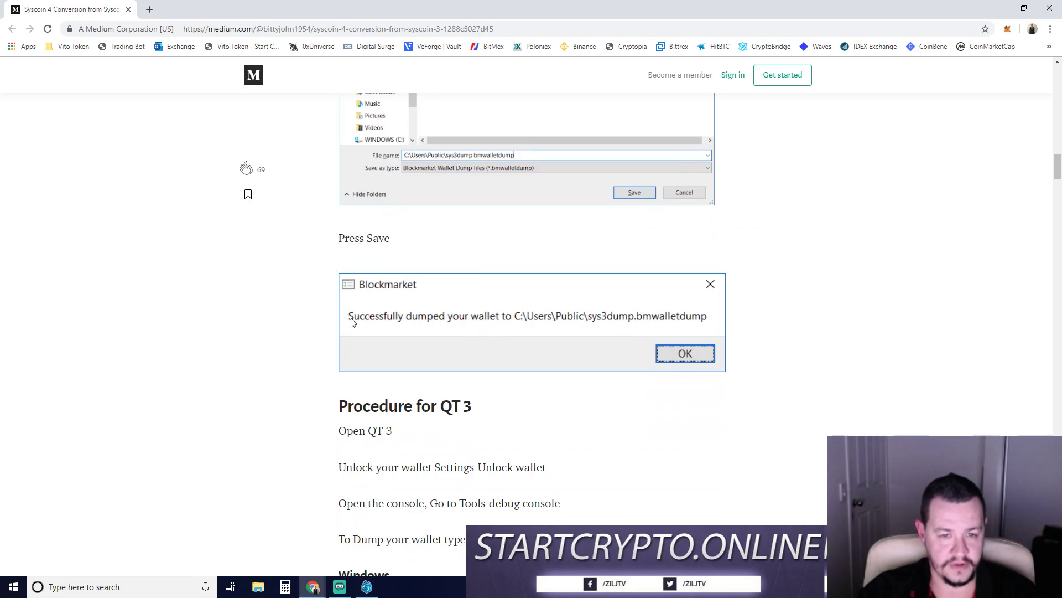
{"action": "scroll", "coordinate": [352, 322], "scroll_direction": "down", "scroll_amount": 3}
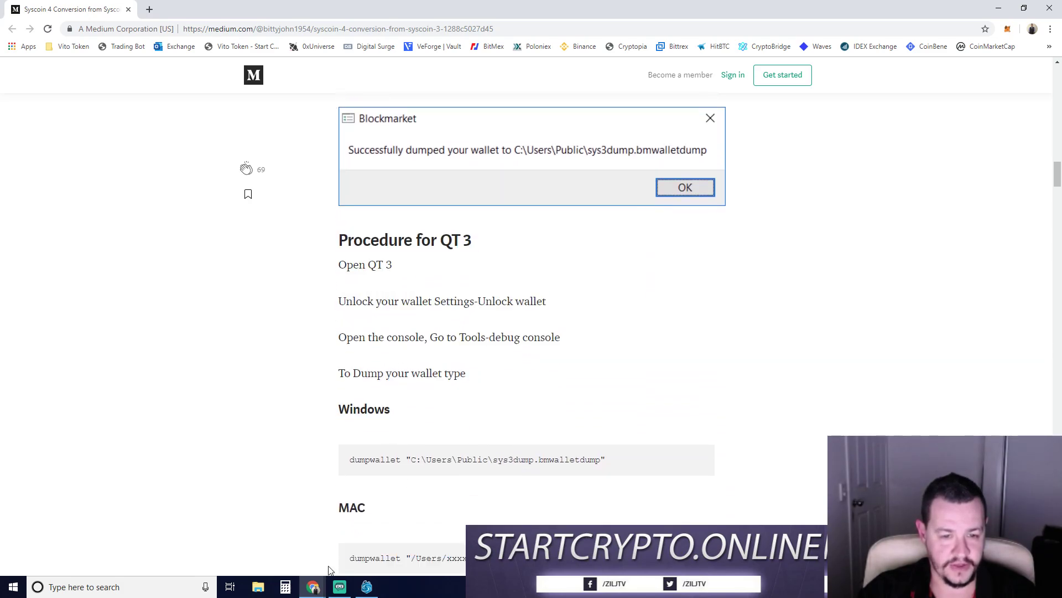
Step: Close the Blockmarket Desktop wallet and highlight the first Procedure for QT 3 steps
{"action": "left_click", "coordinate": [367, 587]}
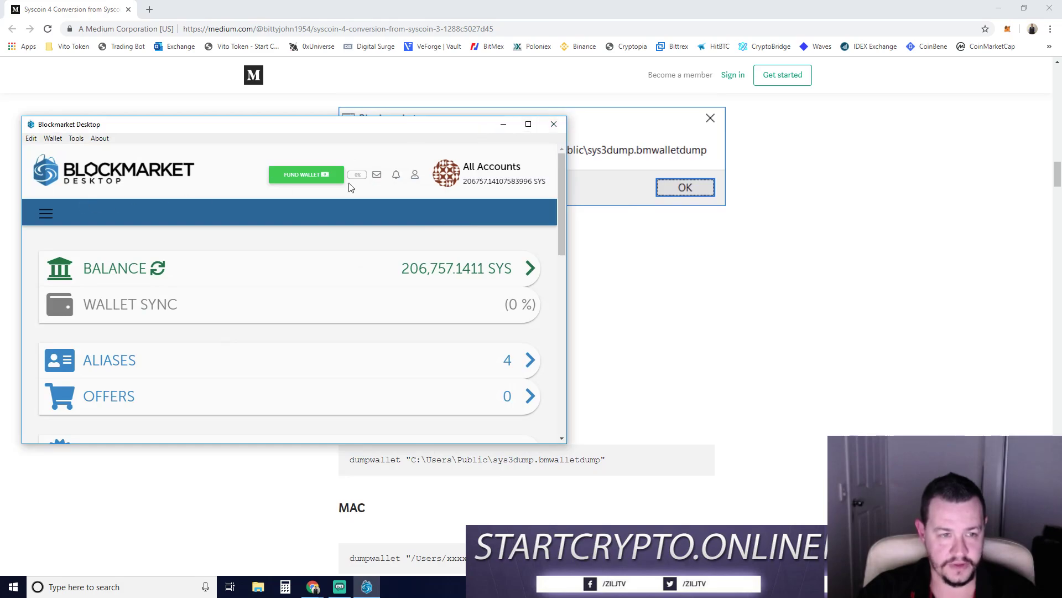
{"action": "left_click", "coordinate": [554, 124]}
{"action": "left_click_drag", "start_coordinate": [336, 232], "coordinate": [424, 312]}
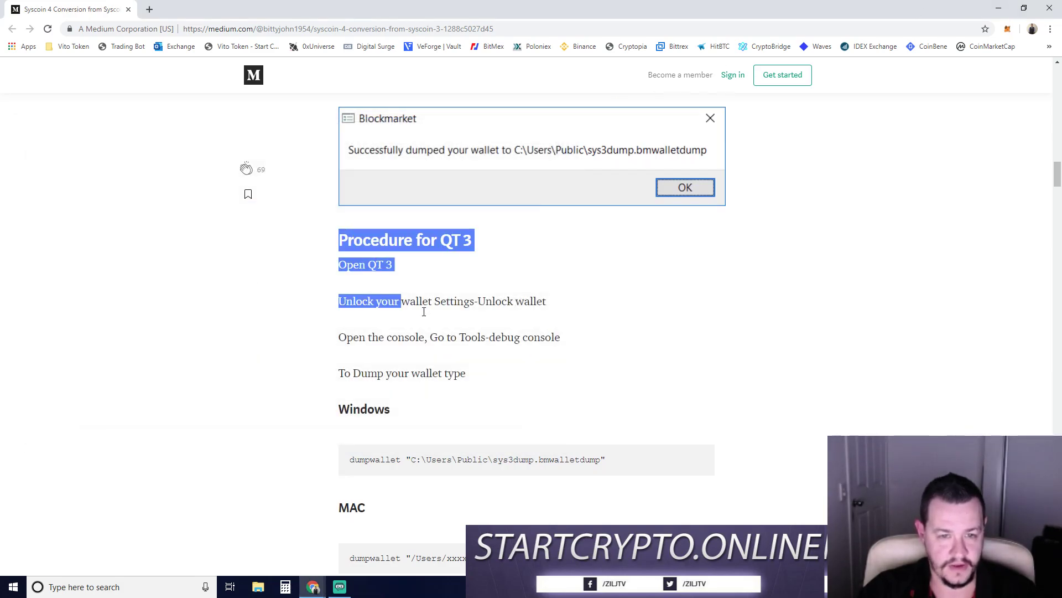
{"action": "left_click", "coordinate": [407, 312]}
Step: Launch Syscoin Core from the syscoin-qt shortcut in desktop folder 1 and dismiss the startup warning
{"action": "left_click", "coordinate": [999, 8]}
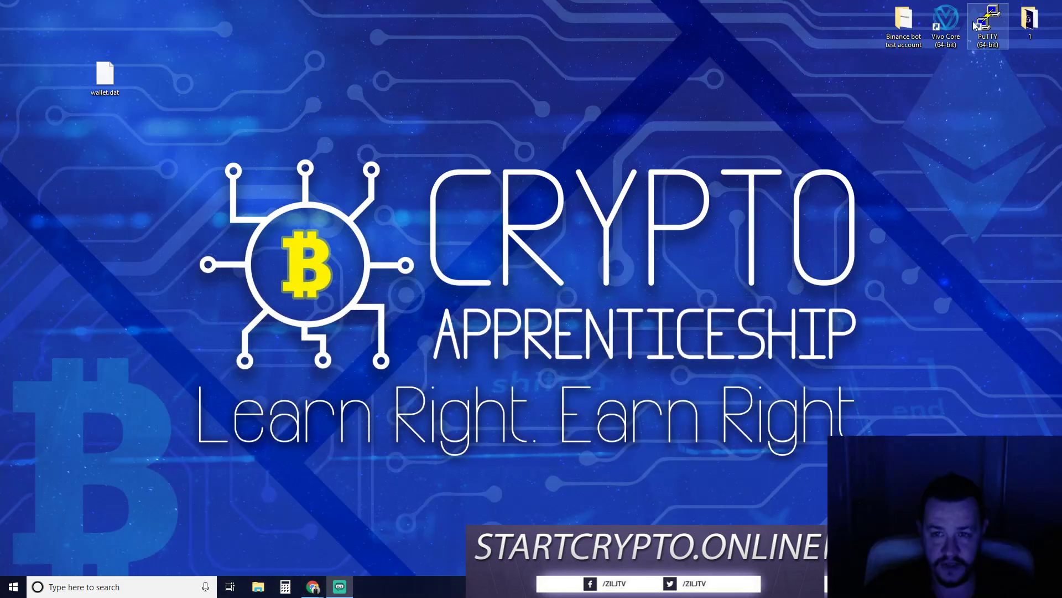
{"action": "double_click", "coordinate": [1029, 21]}
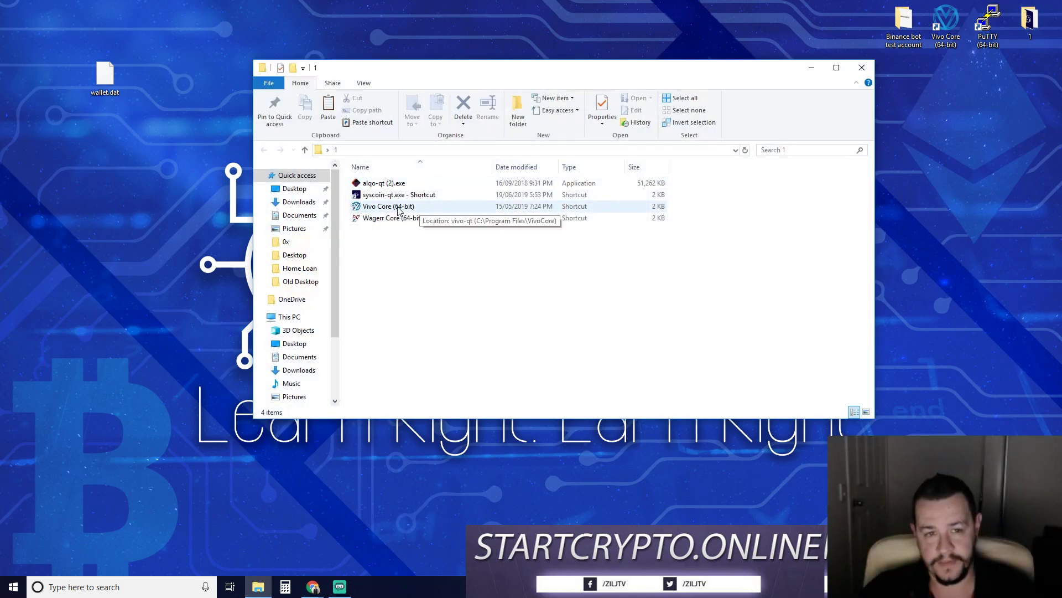
{"action": "double_click", "coordinate": [388, 195]}
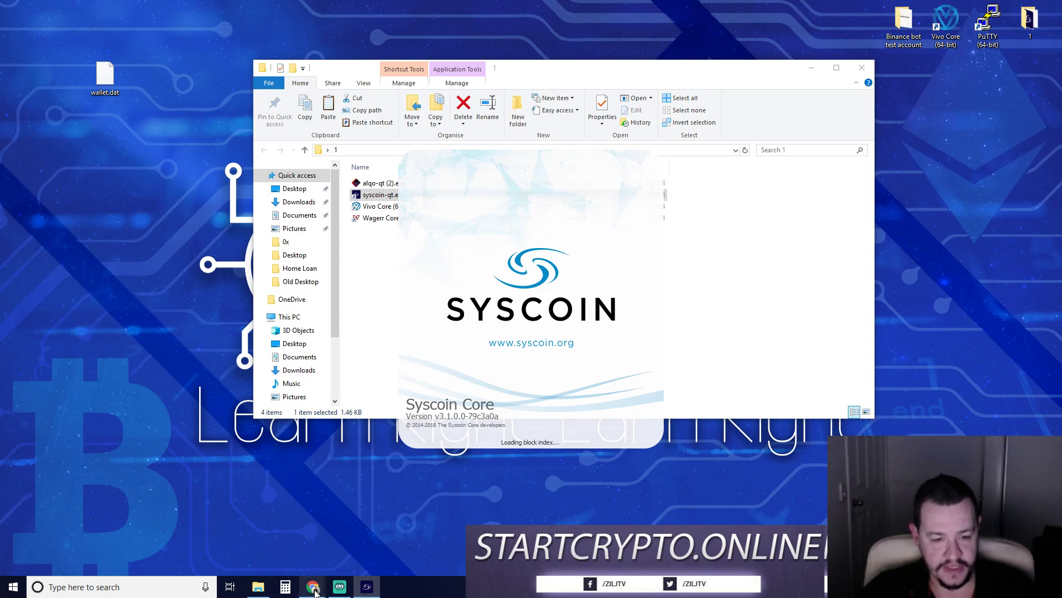
{"action": "left_click", "coordinate": [644, 309]}
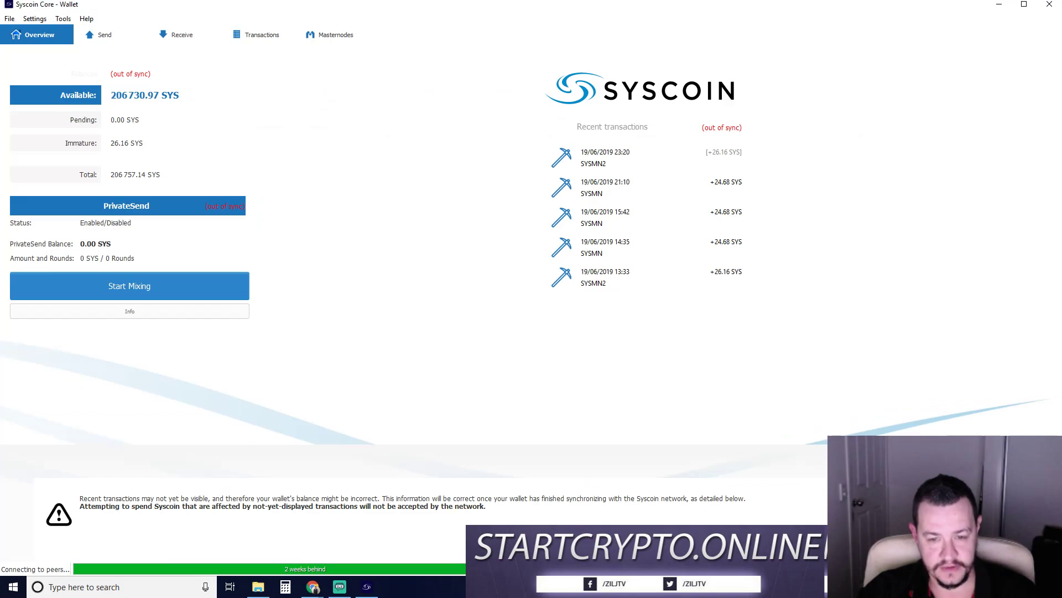
Step: Check the guide's Settings > Unlock wallet instruction, then open the wallet's Settings menu
{"action": "left_click", "coordinate": [313, 587]}
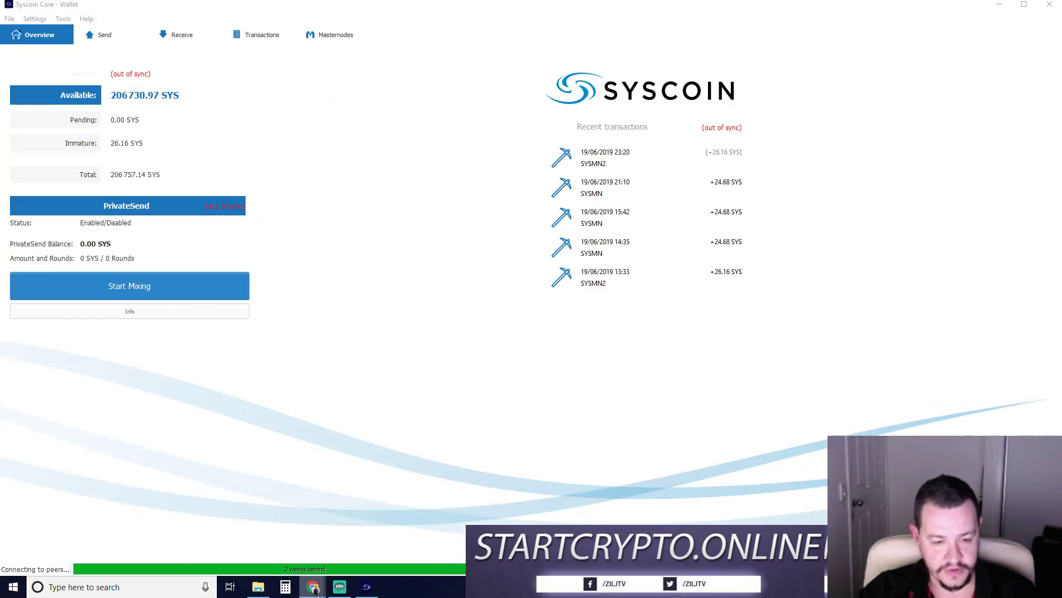
{"action": "left_click", "coordinate": [420, 536]}
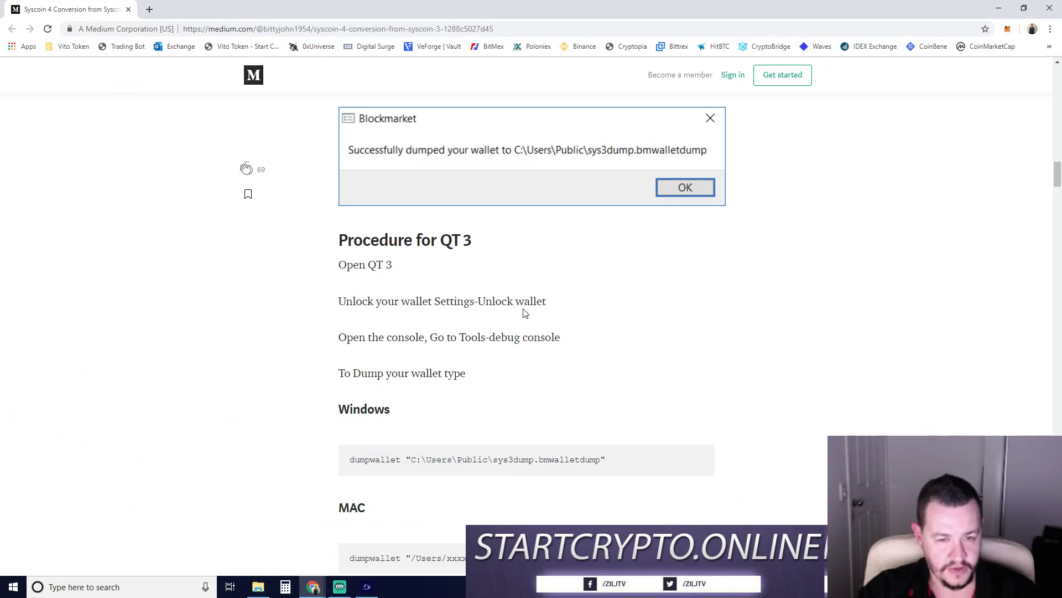
{"action": "left_click_drag", "start_coordinate": [365, 304], "coordinate": [547, 307]}
{"action": "left_click", "coordinate": [548, 308]}
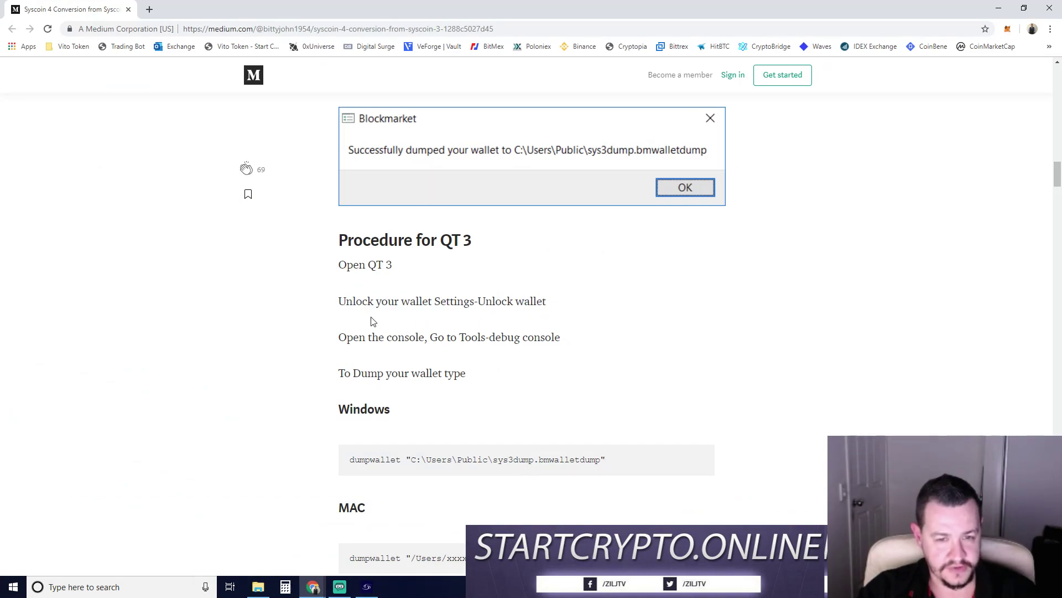
{"action": "left_click_drag", "start_coordinate": [360, 299], "coordinate": [554, 304]}
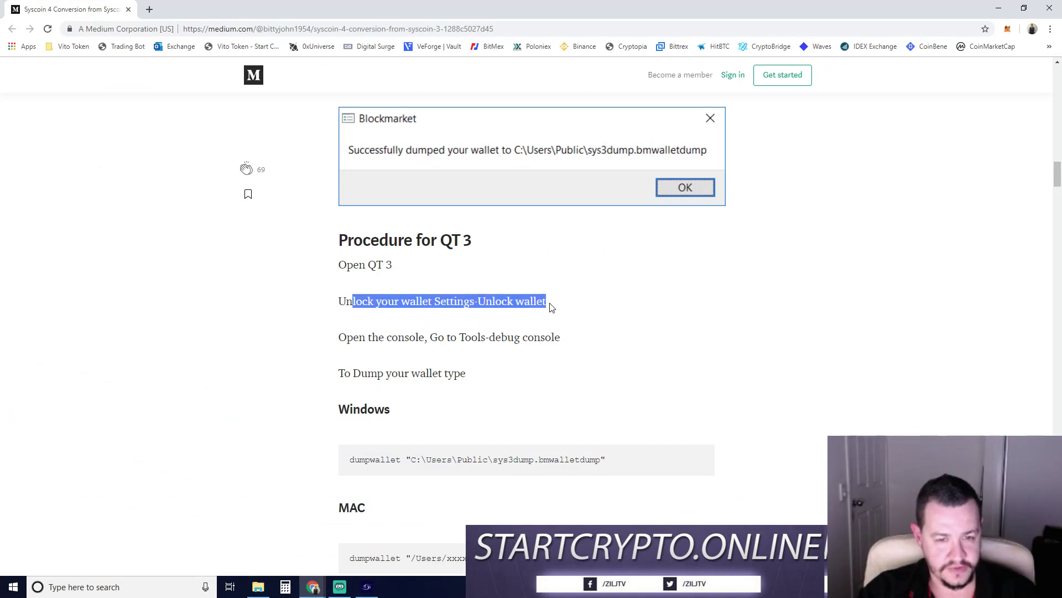
{"action": "left_click", "coordinate": [465, 326]}
{"action": "left_click", "coordinate": [367, 586]}
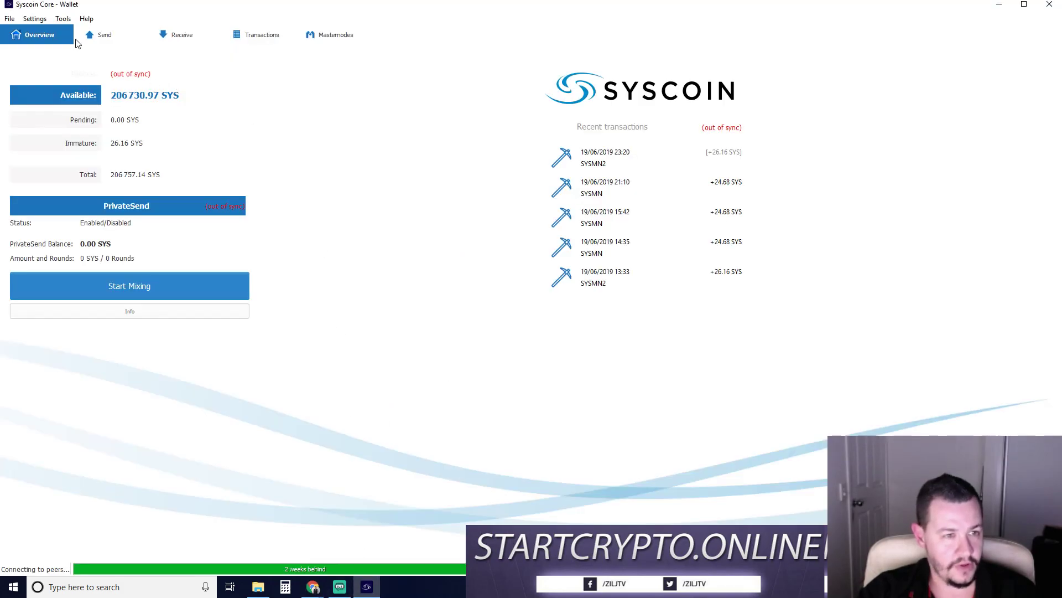
{"action": "left_click", "coordinate": [35, 21]}
Step: Look over the Wallet options in the Options dialog, then cancel without saving any changes
{"action": "left_click", "coordinate": [49, 61]}
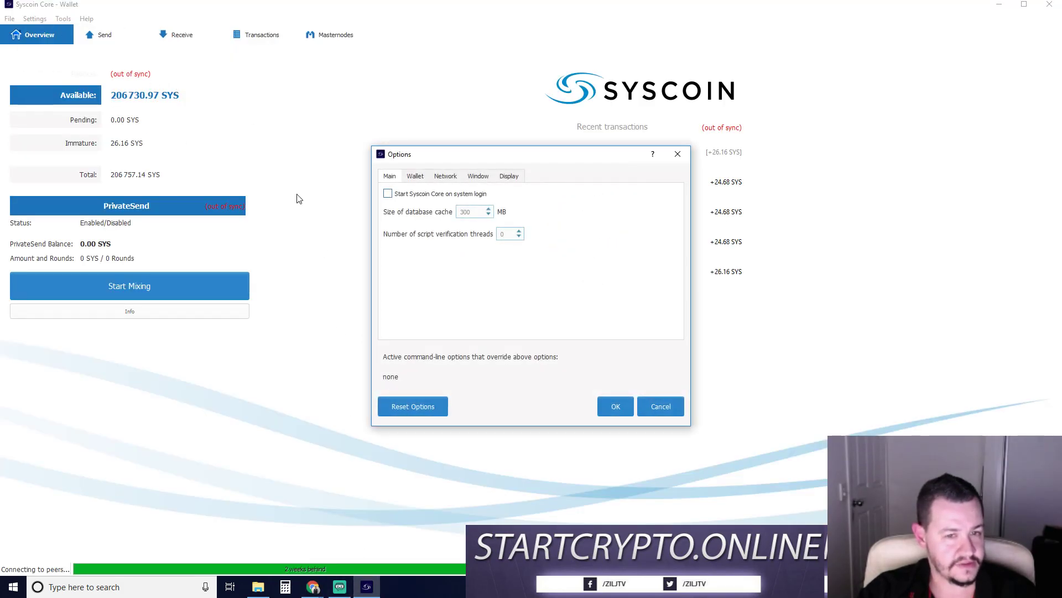
{"action": "left_click", "coordinate": [414, 177]}
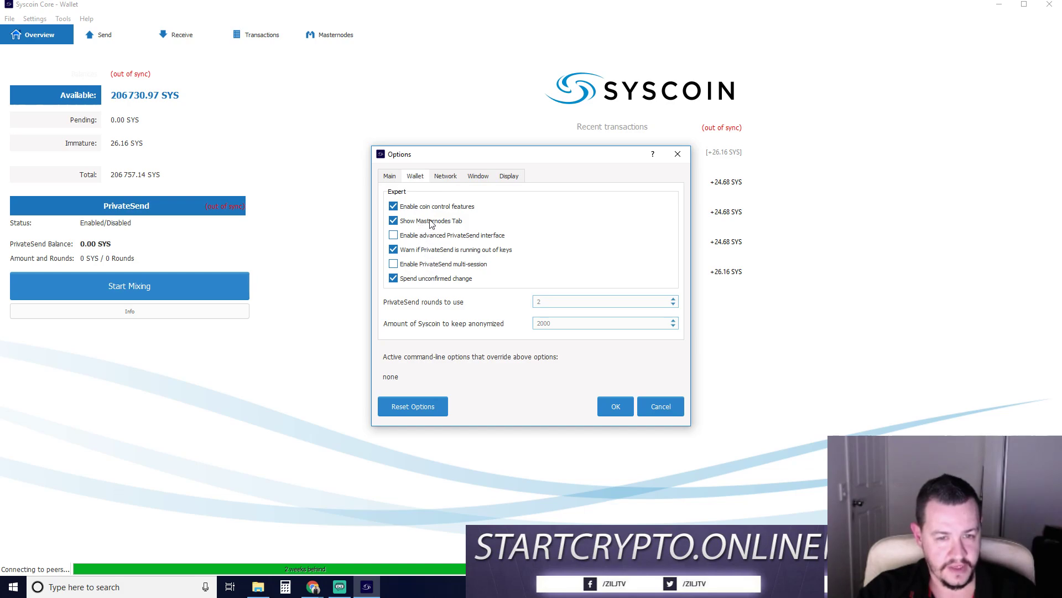
{"action": "left_click", "coordinate": [389, 176]}
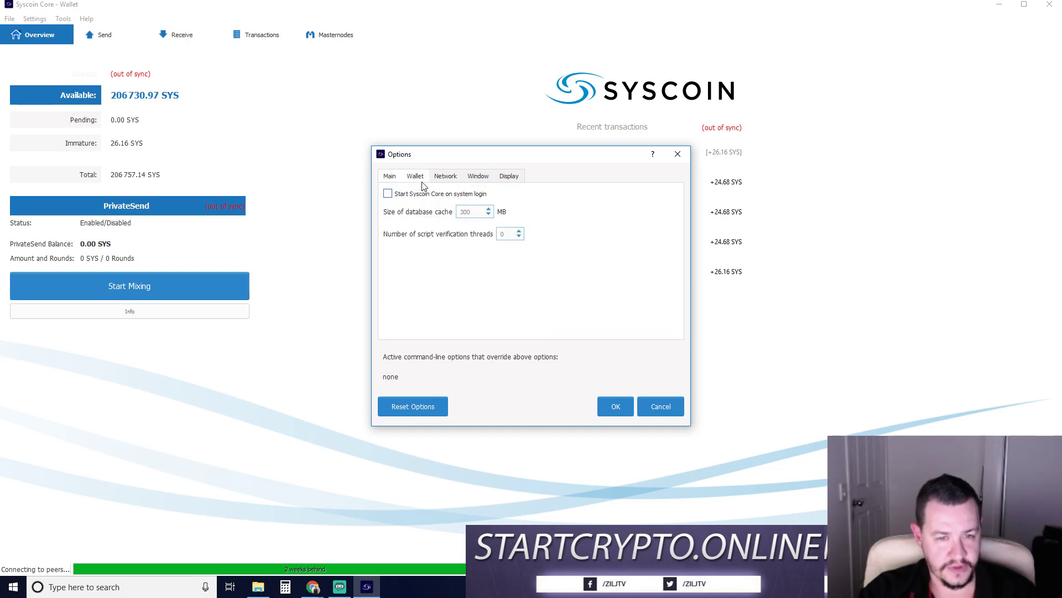
{"action": "left_click", "coordinate": [644, 412]}
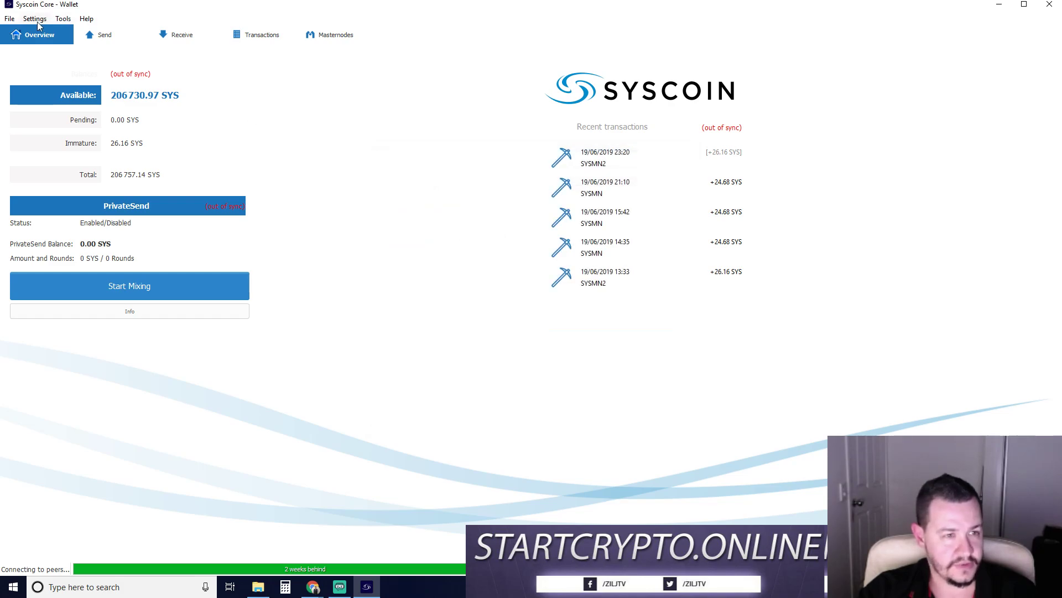
Step: Browse the Tools and Settings menus without choosing anything
{"action": "left_click", "coordinate": [37, 19]}
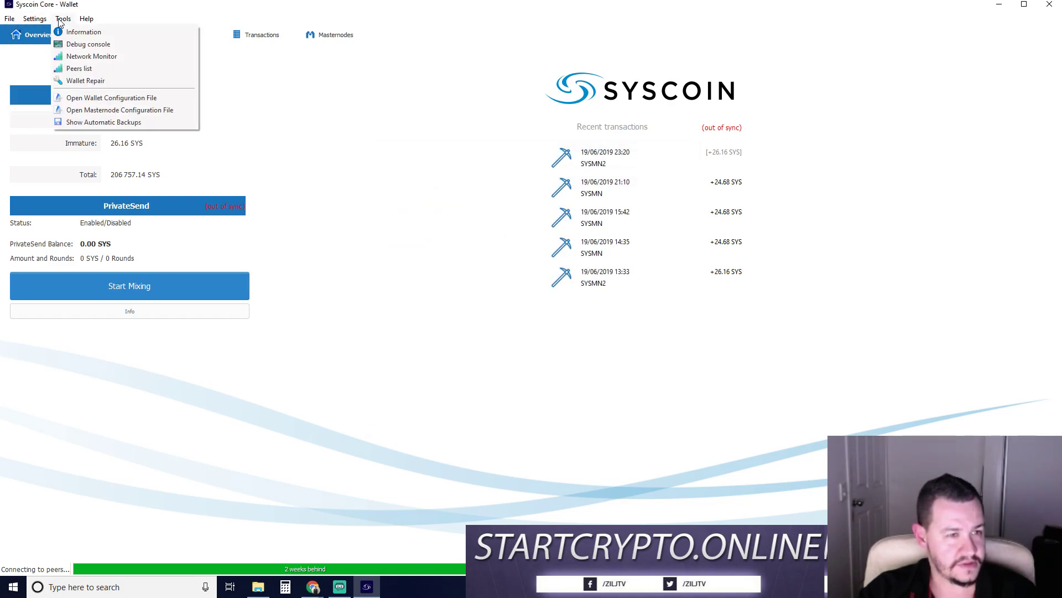
{"action": "left_click", "coordinate": [35, 20]}
{"action": "left_click", "coordinate": [35, 20]}
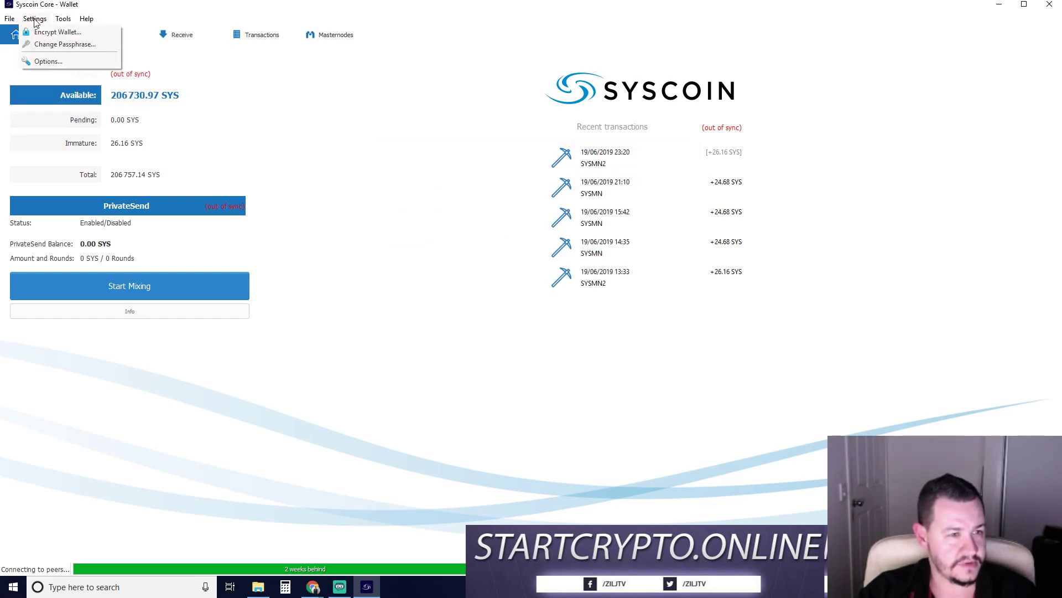
{"action": "mouse_move", "coordinate": [8, 22]}
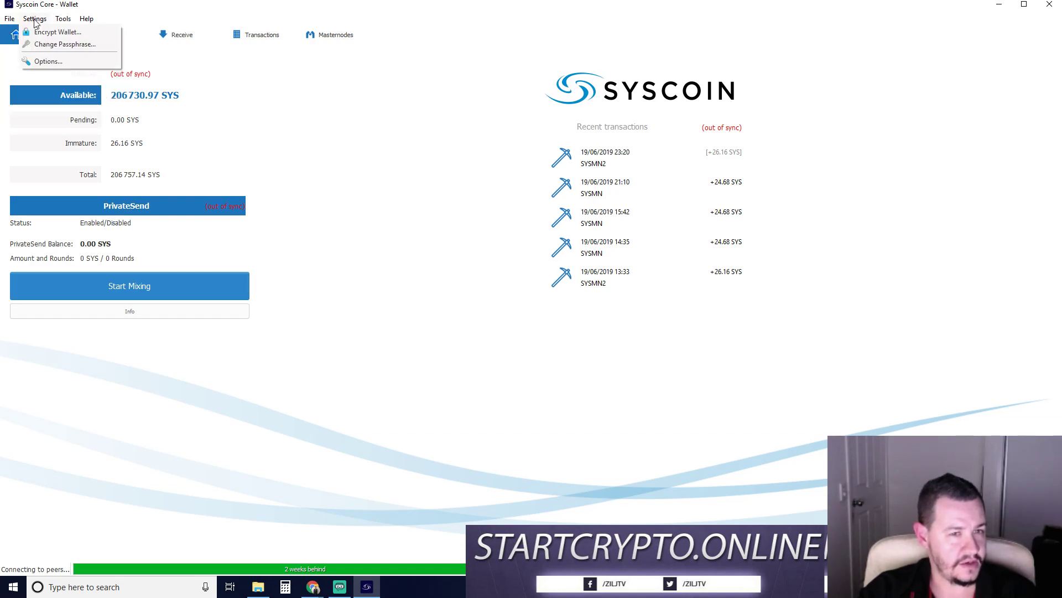
{"action": "left_click", "coordinate": [35, 20]}
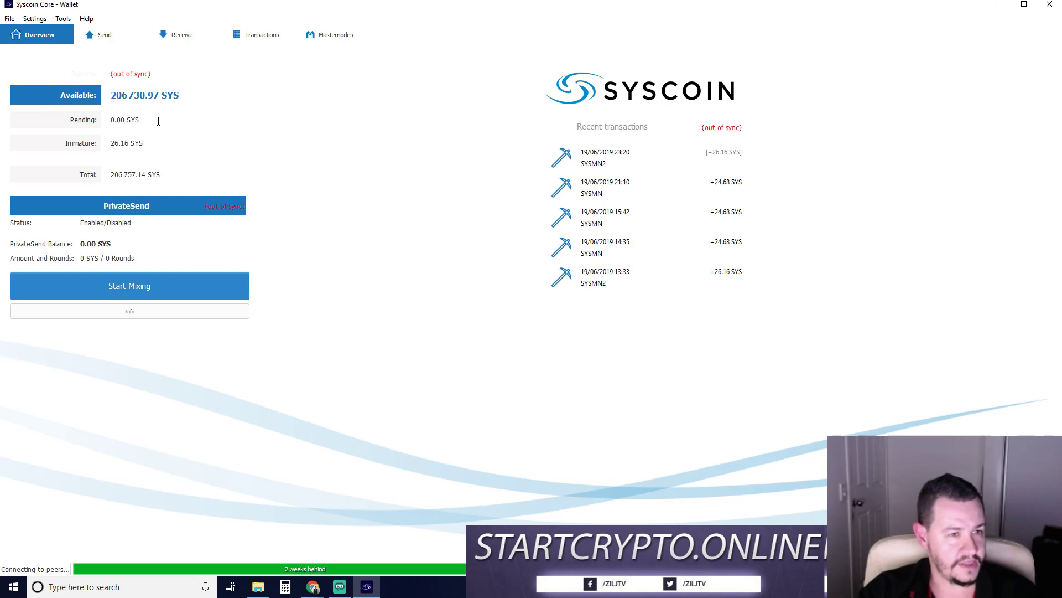
Step: Visit the Transactions, Masternodes and Send pages, ending back on the wallet Overview
{"action": "left_click", "coordinate": [261, 36]}
{"action": "left_click", "coordinate": [317, 39]}
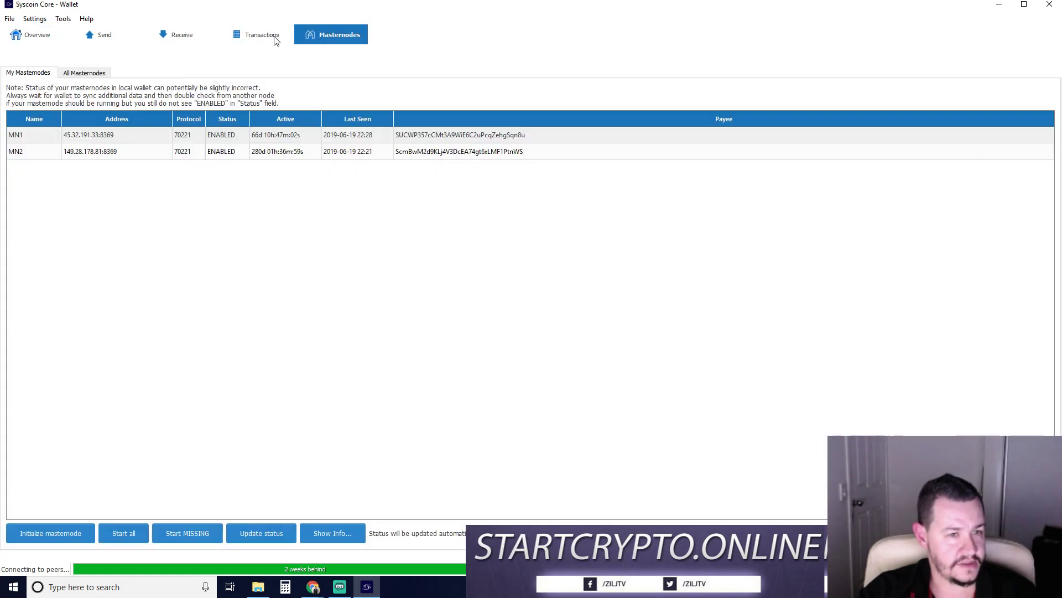
{"action": "left_click", "coordinate": [250, 36]}
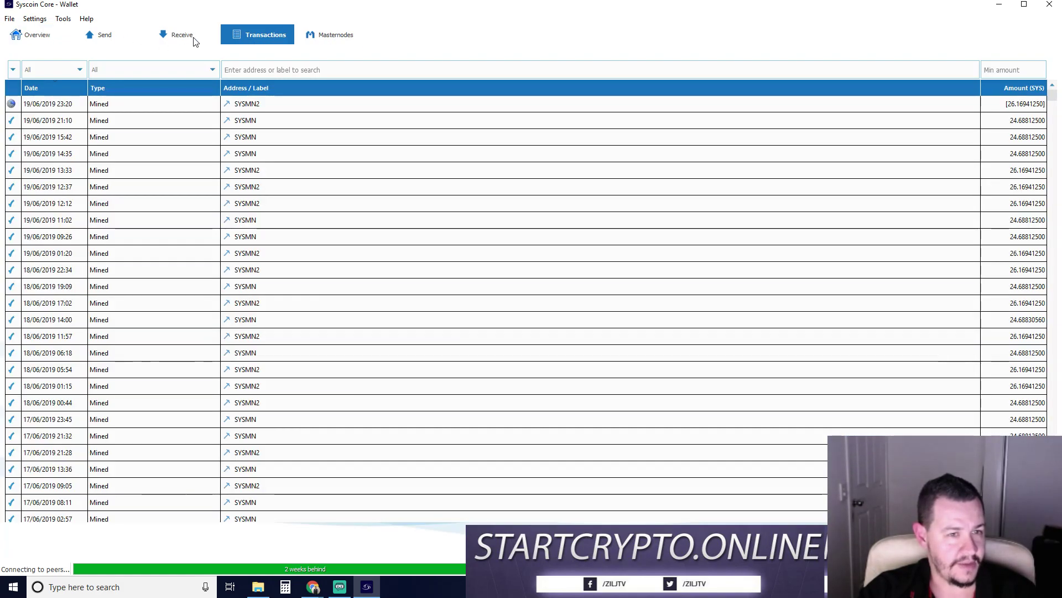
{"action": "left_click", "coordinate": [91, 35]}
{"action": "left_click", "coordinate": [40, 35]}
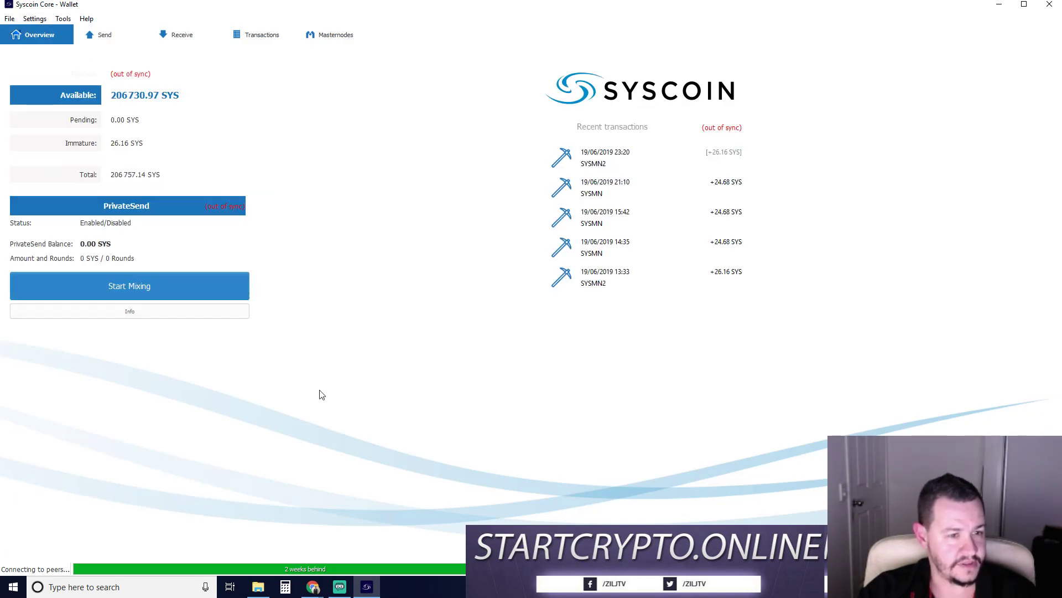
Step: Bring the Syscoin 4 conversion guide forward and read its unlock-wallet and console steps
{"action": "mouse_move", "coordinate": [312, 587]}
{"action": "left_click", "coordinate": [381, 564]}
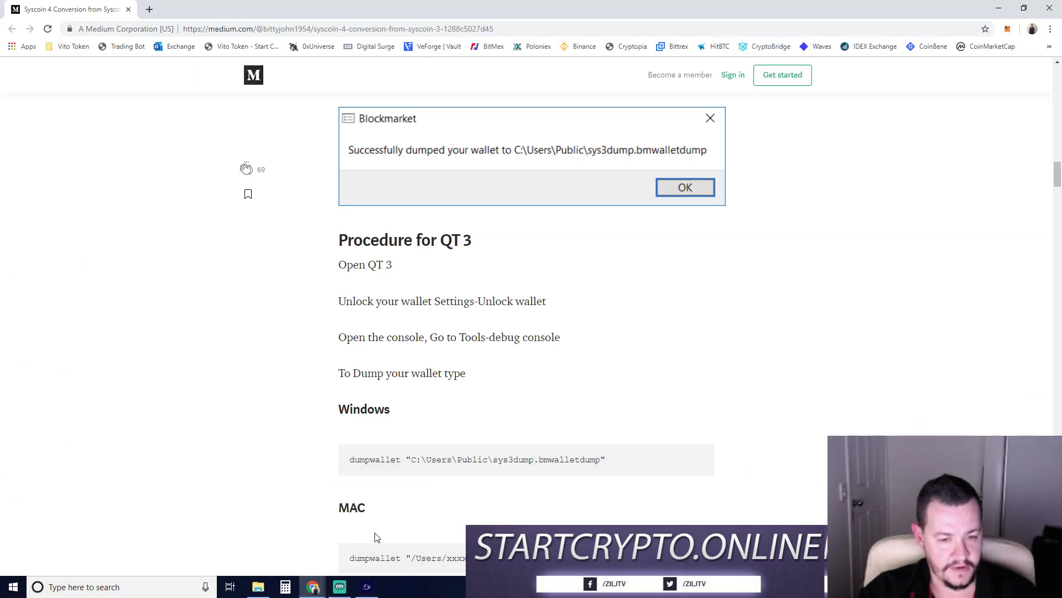
{"action": "left_click_drag", "start_coordinate": [339, 302], "coordinate": [550, 315]}
{"action": "left_click", "coordinate": [552, 320]}
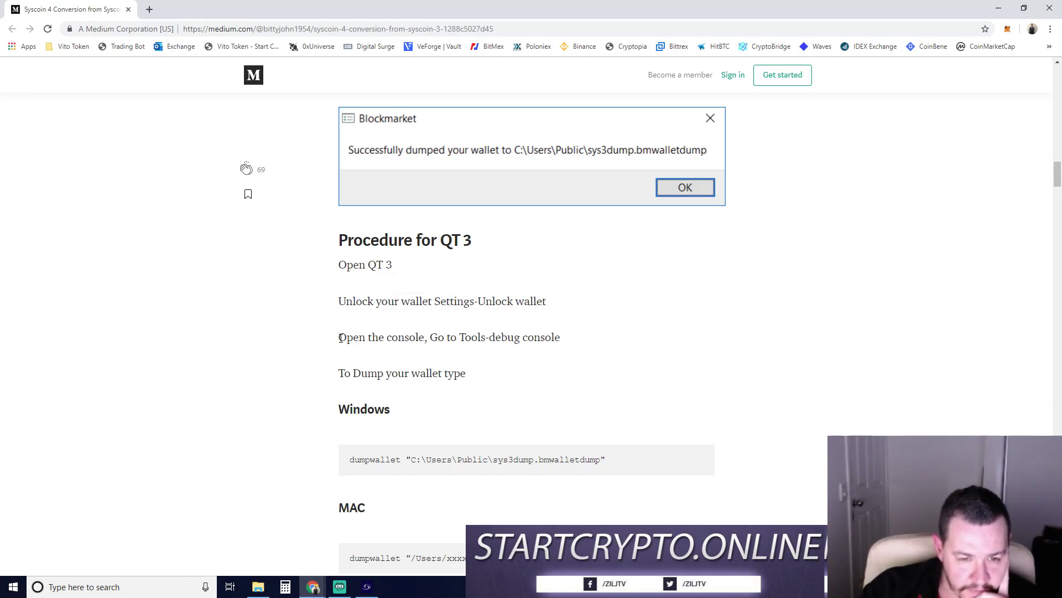
{"action": "left_click_drag", "start_coordinate": [340, 337], "coordinate": [509, 381]}
{"action": "left_click", "coordinate": [391, 361]}
{"action": "left_click", "coordinate": [509, 381]}
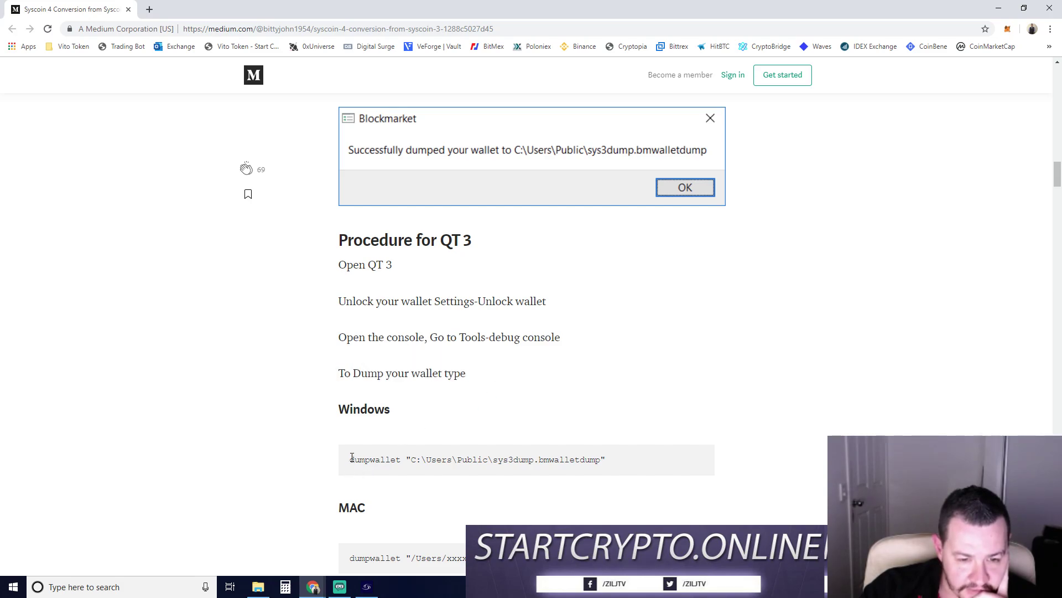
Step: Copy the Windows dumpwallet command line for C:\Users\Public\sys3dump.bmwalletdump
{"action": "left_click_drag", "start_coordinate": [352, 458], "coordinate": [609, 463]}
{"action": "right_click", "coordinate": [489, 465]}
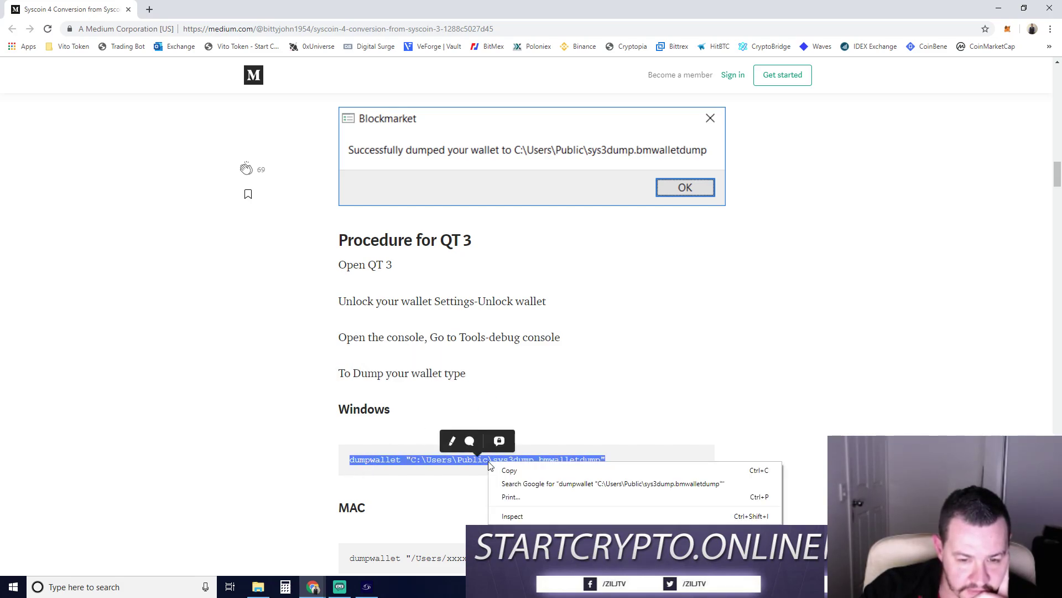
{"action": "left_click", "coordinate": [512, 471]}
{"action": "scroll", "coordinate": [288, 404], "scroll_direction": "down", "scroll_amount": 2}
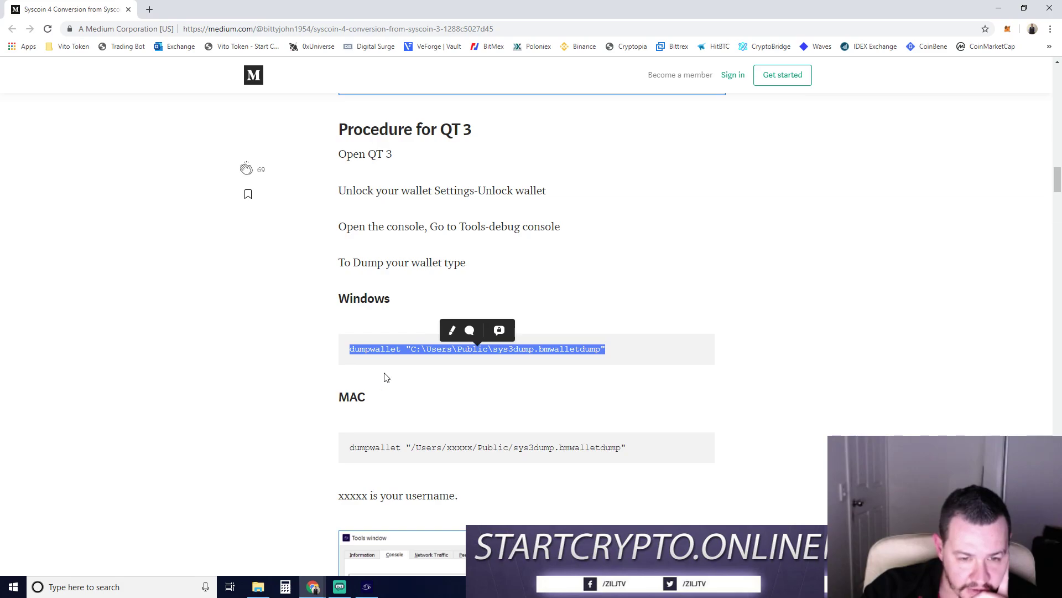
Step: In the Debug console, run the pasted dumpwallet command with the path changed to C:\temp\sys3dump.bmwalletdump
{"action": "left_click", "coordinate": [366, 586]}
{"action": "left_click", "coordinate": [63, 20]}
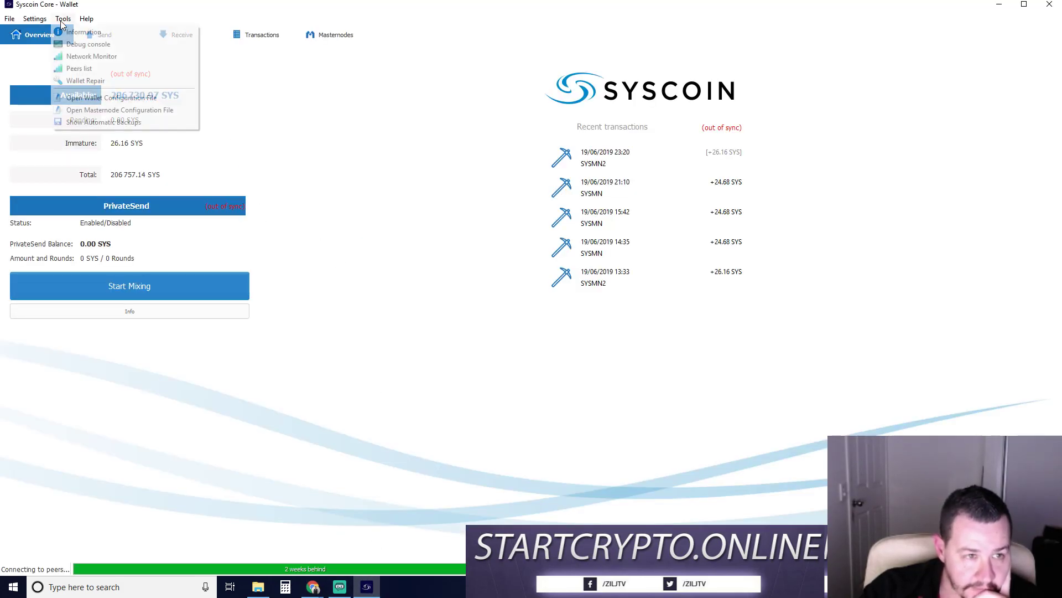
{"action": "left_click", "coordinate": [90, 49]}
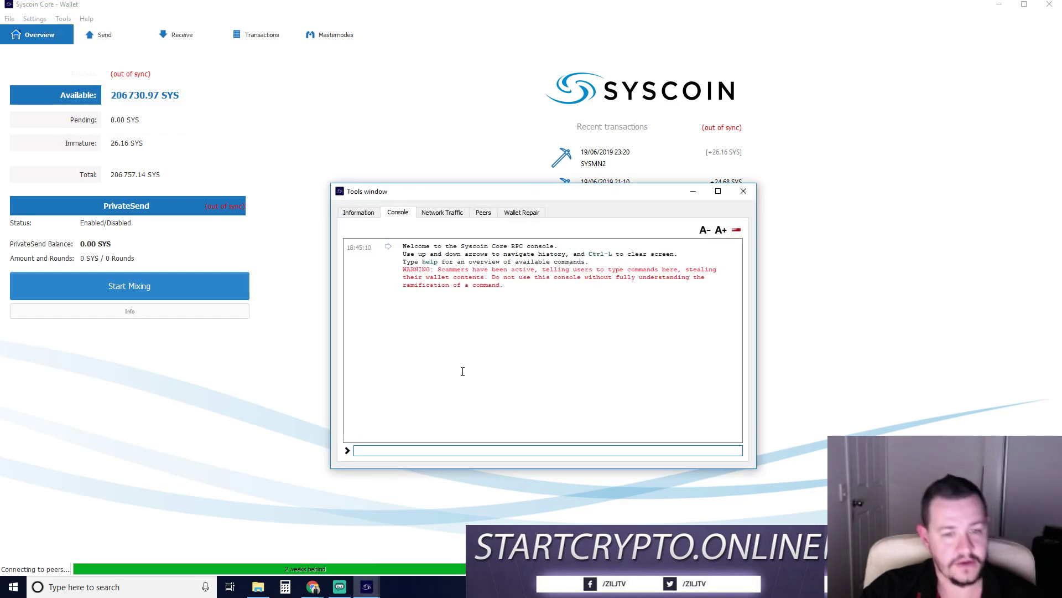
{"action": "key", "text": "ctrl+v"}
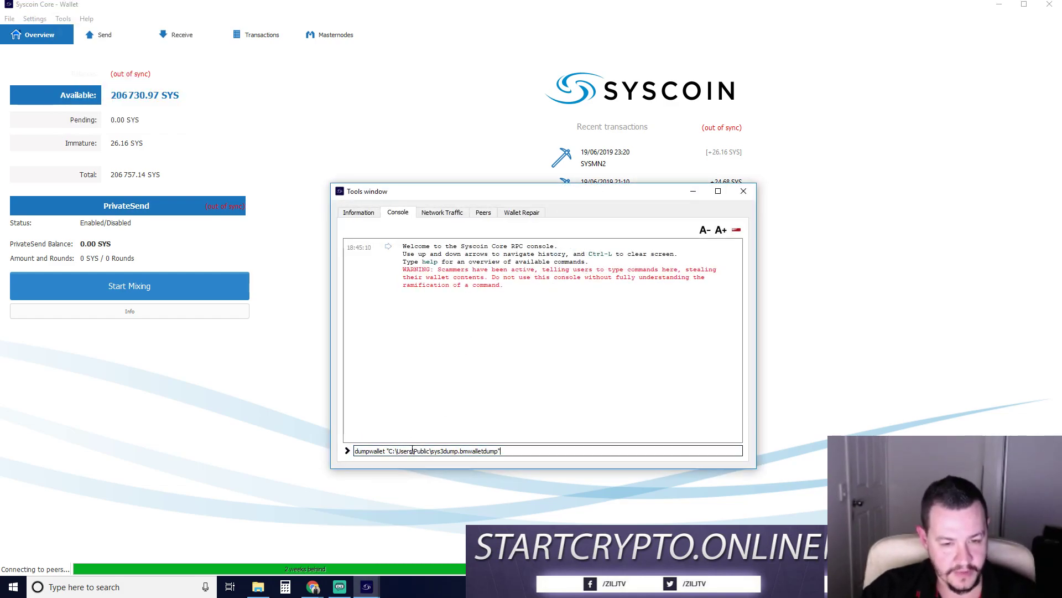
{"action": "key", "text": "BackSpace"}
{"action": "key", "text": "BackSpace"}
{"action": "key", "text": "BackSpace"}
{"action": "key", "text": "BackSpace"}
{"action": "key", "text": "BackSpace"}
{"action": "type", "text": "temp"}
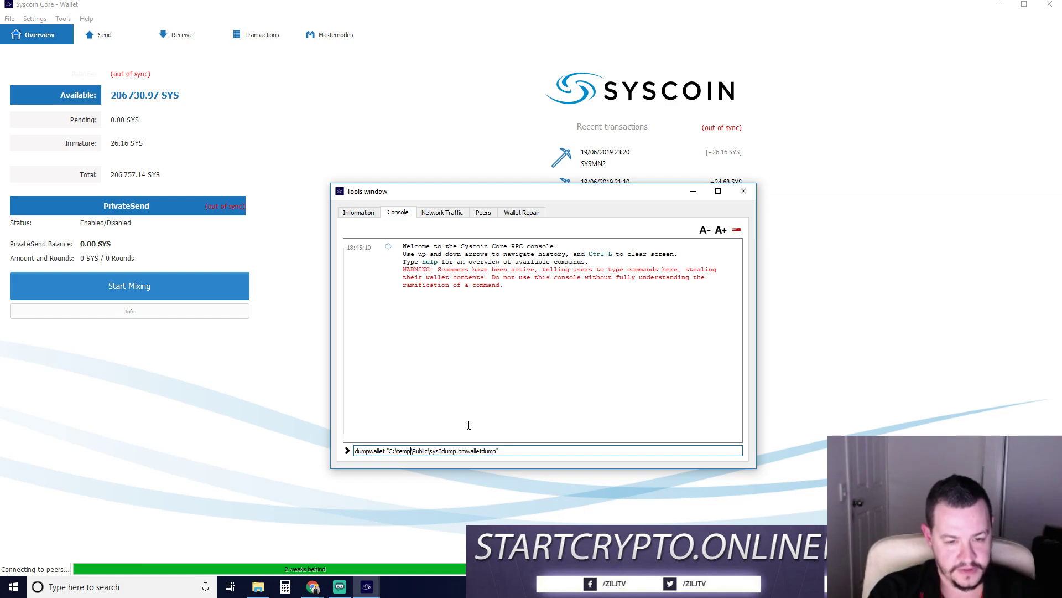
{"action": "key", "text": "Delete"}
{"action": "key", "text": "Delete"}
{"action": "key", "text": "Delete"}
{"action": "key", "text": "Delete"}
{"action": "key", "text": "Delete"}
{"action": "key", "text": "Delete"}
{"action": "key", "text": "Delete"}
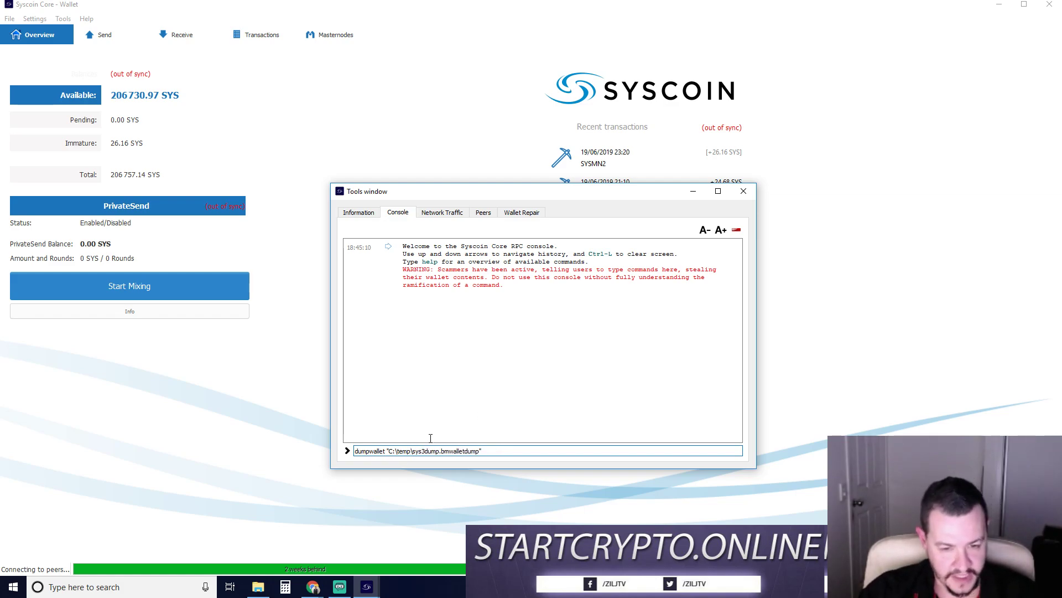
{"action": "triple_click", "coordinate": [473, 451]}
{"action": "key", "text": "End"}
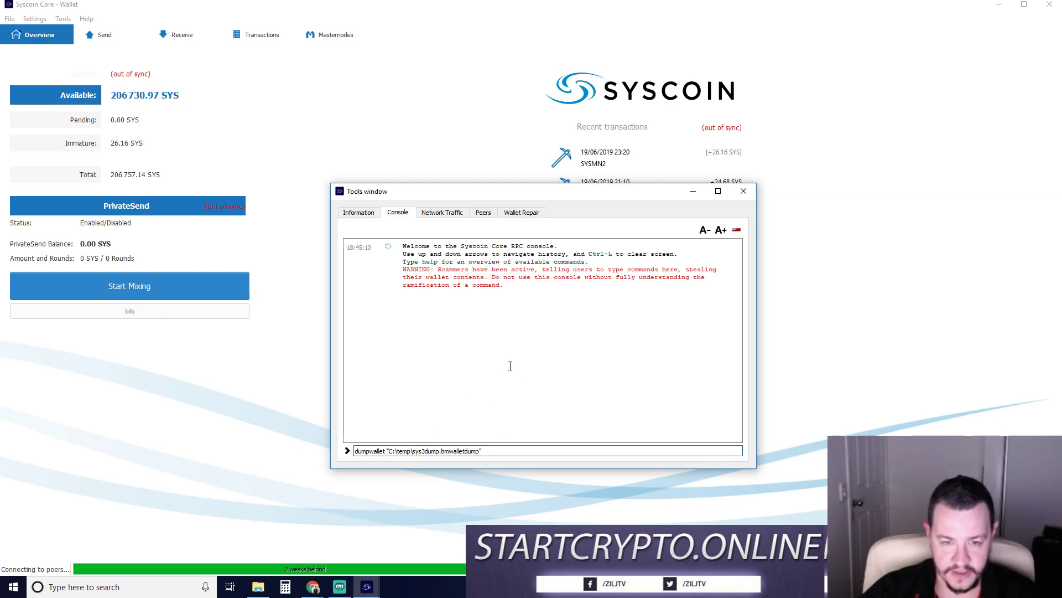
{"action": "key", "text": "Return"}
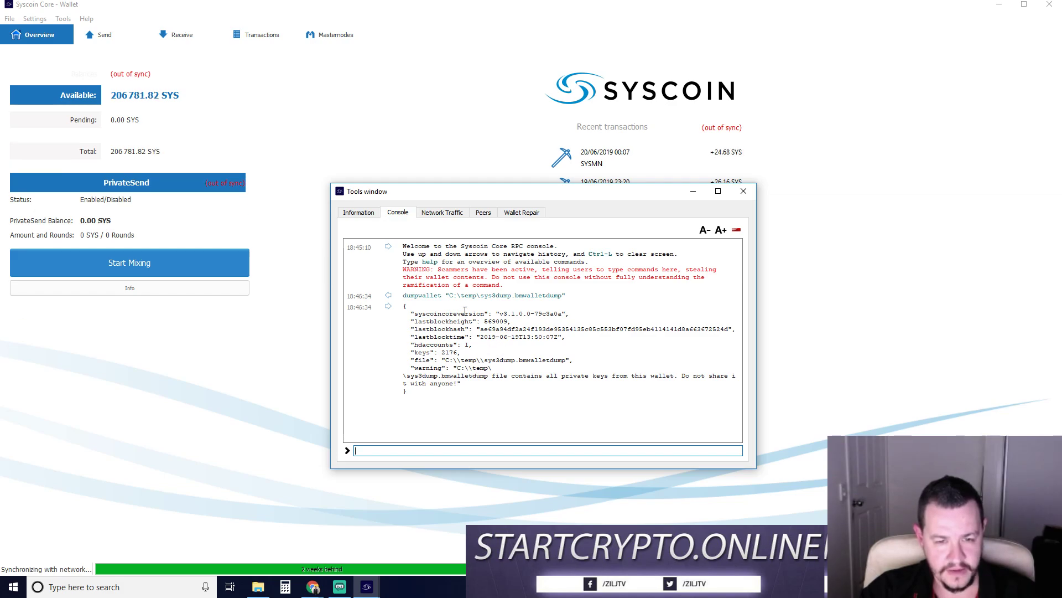
{"action": "left_click", "coordinate": [261, 589]}
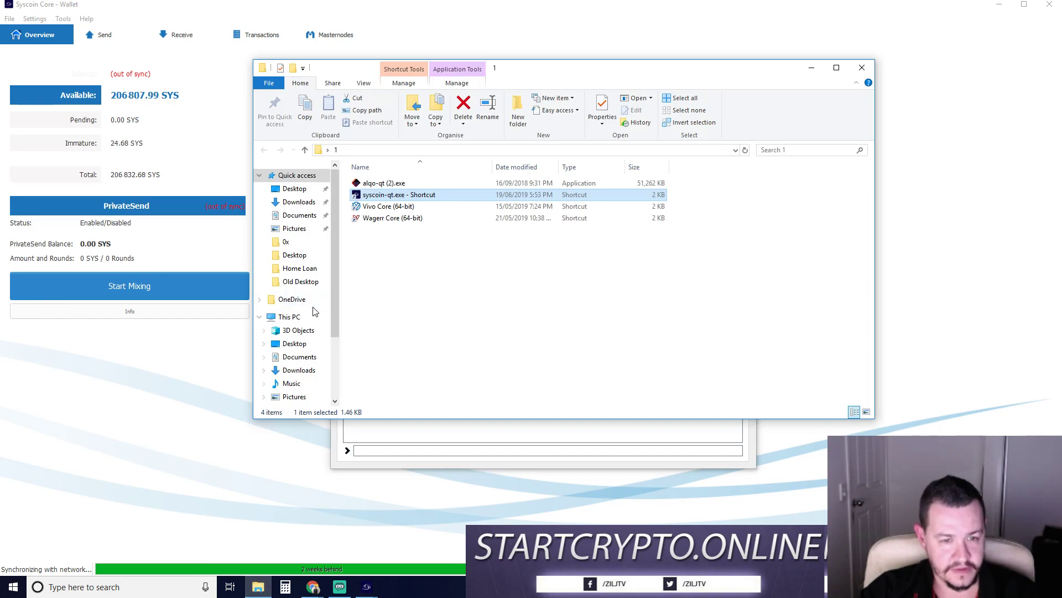
{"action": "double_click", "coordinate": [410, 307]}
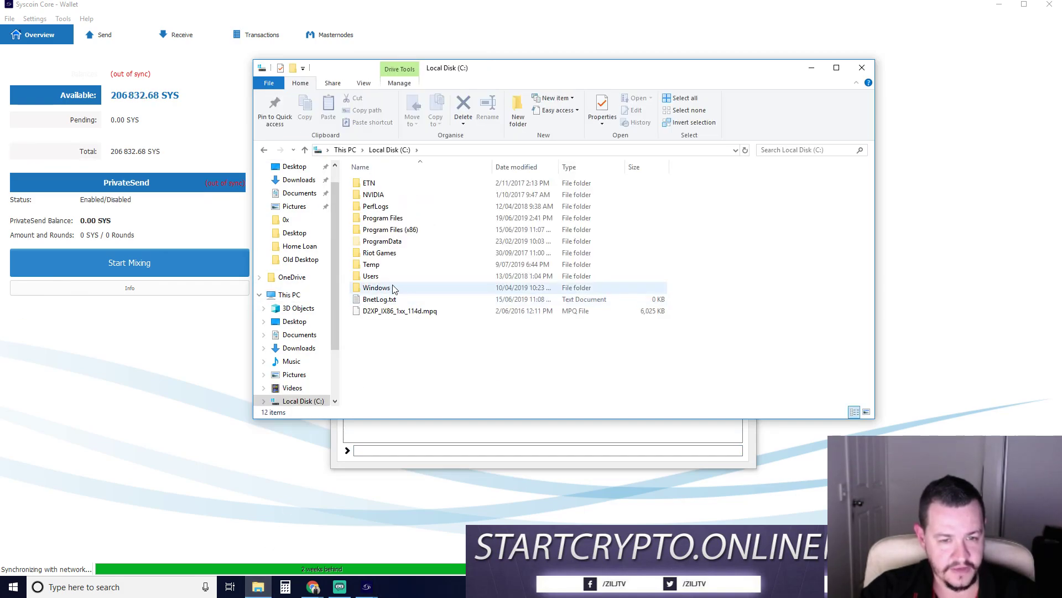
{"action": "double_click", "coordinate": [381, 266]}
{"action": "left_click", "coordinate": [387, 184]}
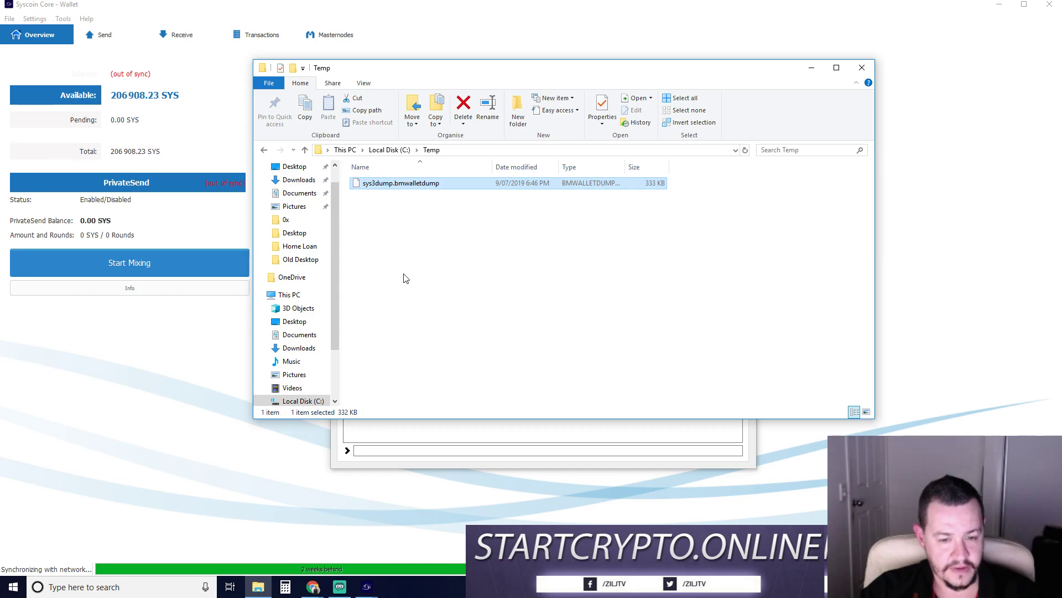
{"action": "left_click", "coordinate": [401, 279]}
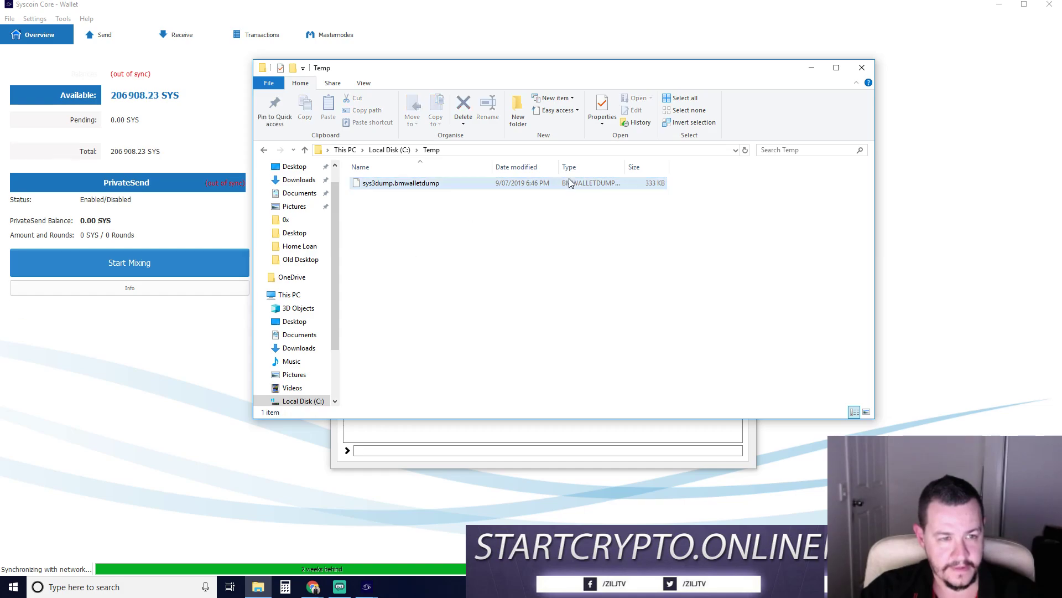
Step: Close File Explorer and bring the Medium guide back to the front
{"action": "left_click", "coordinate": [862, 68]}
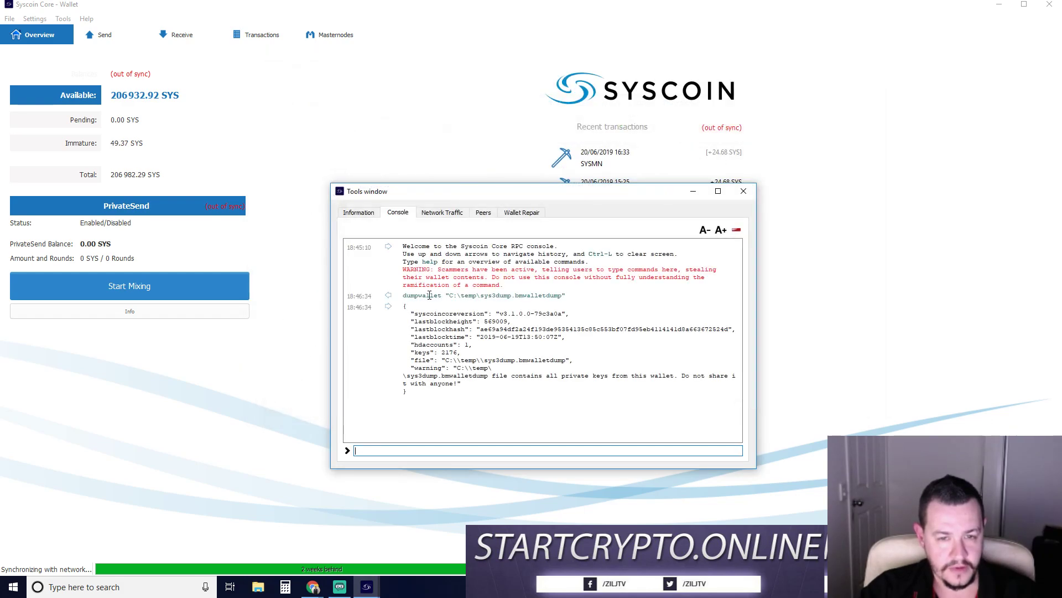
{"action": "mouse_move", "coordinate": [313, 587]}
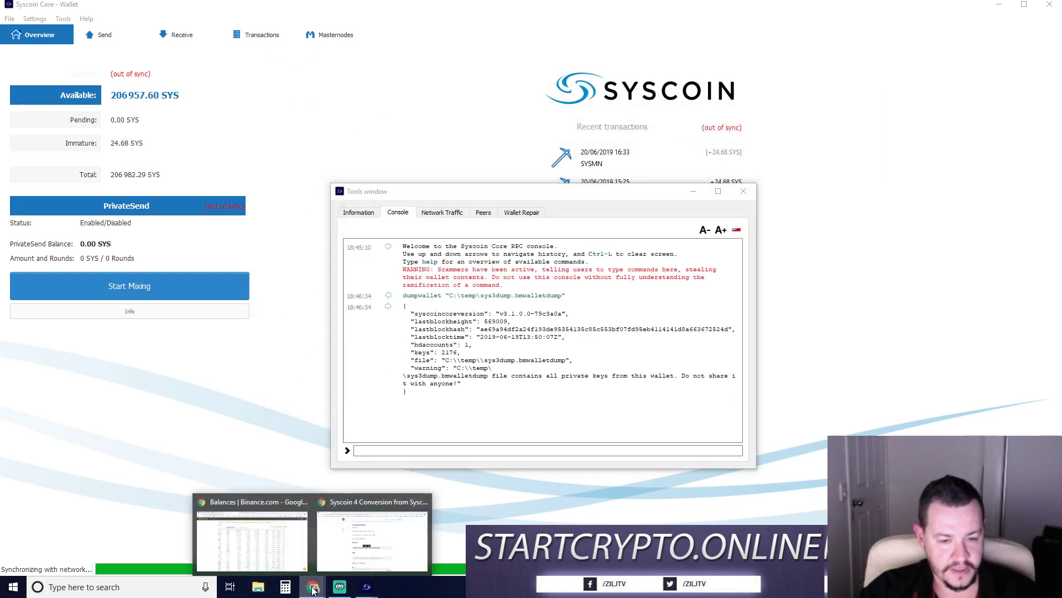
{"action": "left_click", "coordinate": [382, 531]}
{"action": "left_click", "coordinate": [381, 375]}
Step: Read down the guide past the wallet dump step, highlighting lines along the way
{"action": "scroll", "coordinate": [330, 372], "scroll_direction": "down", "scroll_amount": 8}
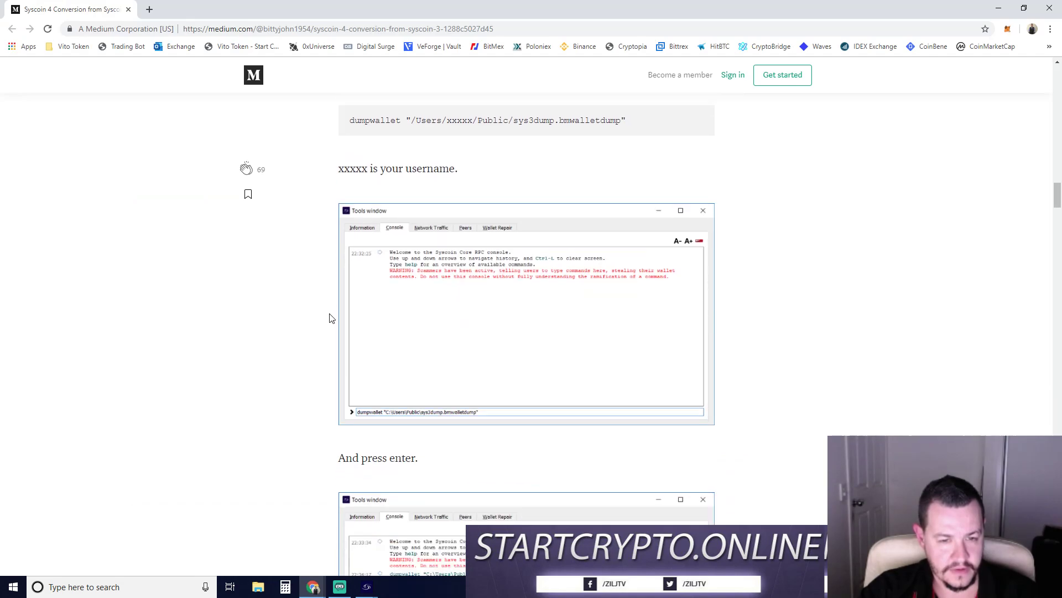
{"action": "scroll", "coordinate": [326, 327], "scroll_direction": "down", "scroll_amount": 5}
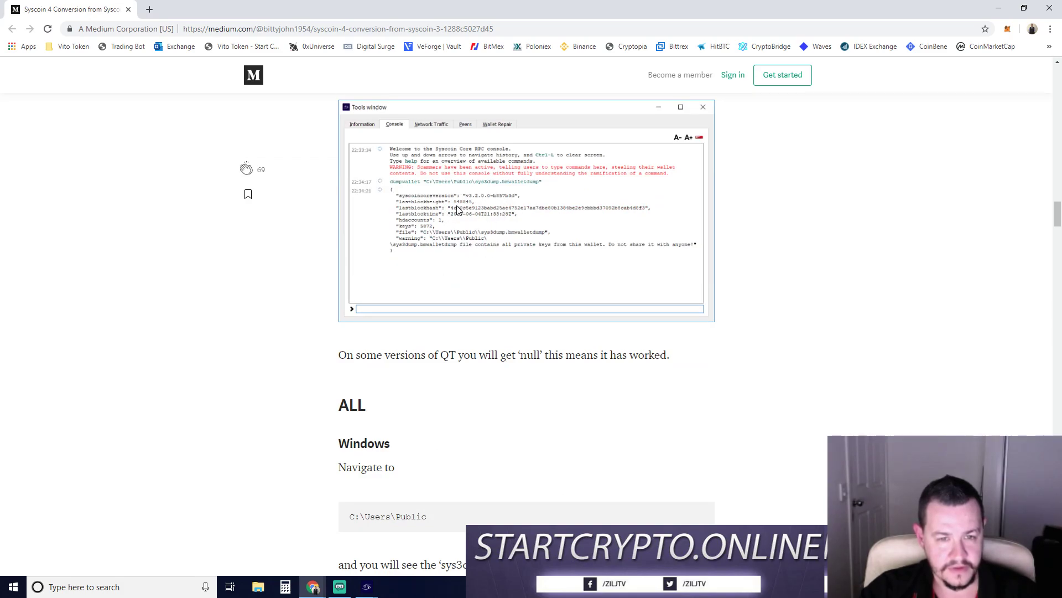
{"action": "scroll", "coordinate": [416, 262], "scroll_direction": "up", "scroll_amount": 1}
{"action": "scroll", "coordinate": [312, 278], "scroll_direction": "down", "scroll_amount": 1}
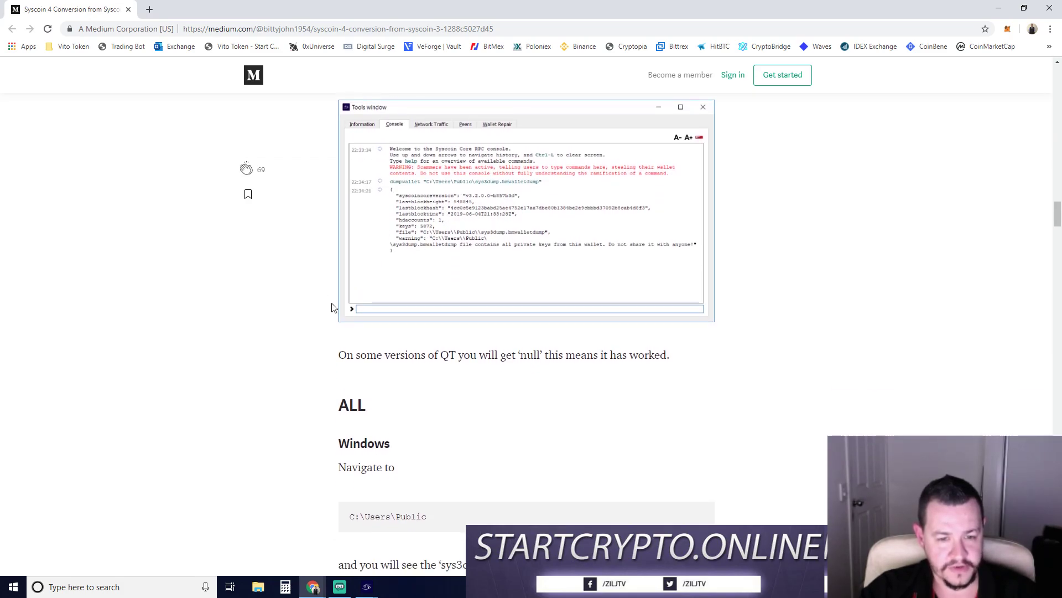
{"action": "left_click_drag", "start_coordinate": [337, 354], "coordinate": [680, 368]}
{"action": "left_click", "coordinate": [570, 370]}
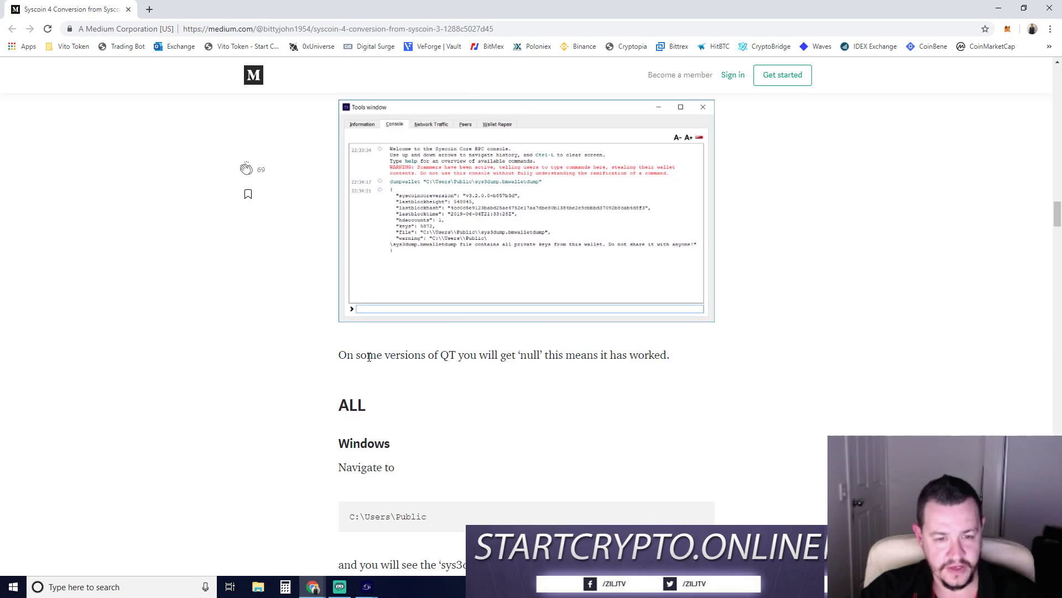
{"action": "scroll", "coordinate": [318, 372], "scroll_direction": "down", "scroll_amount": 1}
{"action": "scroll", "coordinate": [325, 242], "scroll_direction": "up", "scroll_amount": 2}
{"action": "scroll", "coordinate": [325, 242], "scroll_direction": "down", "scroll_amount": 4}
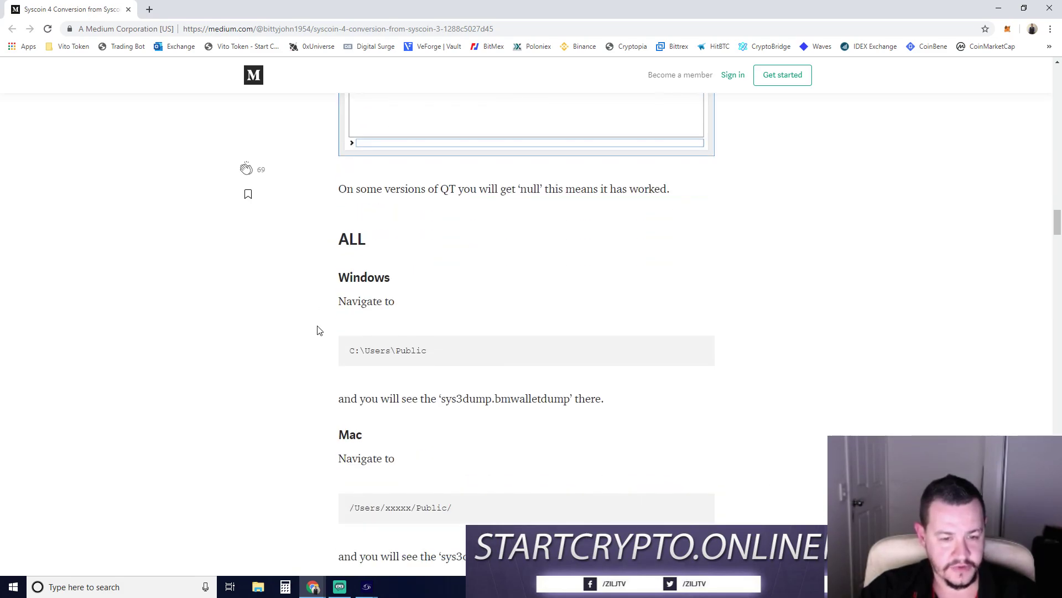
{"action": "scroll", "coordinate": [334, 296], "scroll_direction": "down", "scroll_amount": 1}
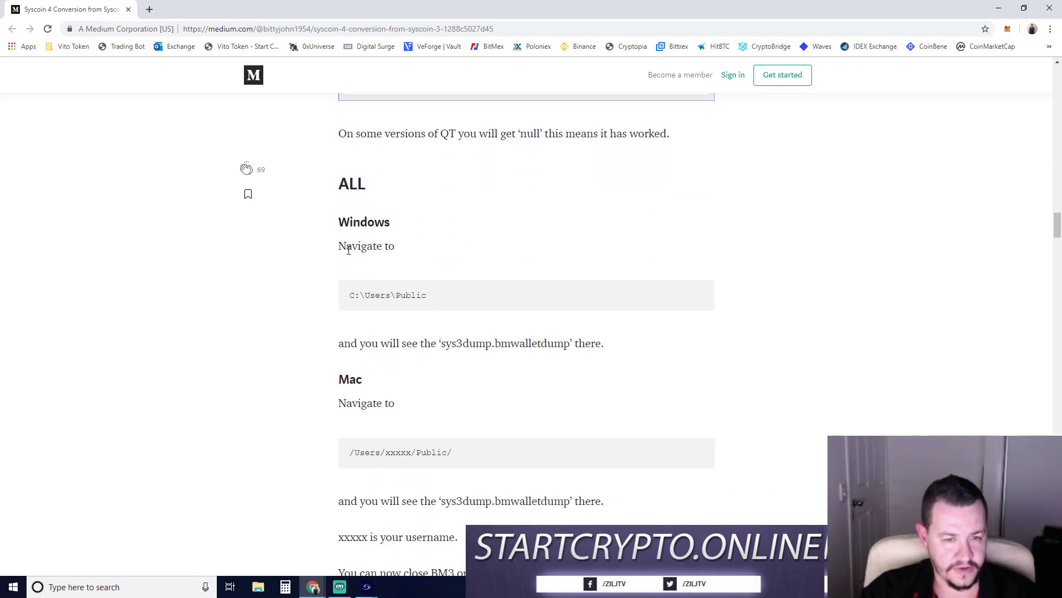
{"action": "left_click_drag", "start_coordinate": [323, 343], "coordinate": [640, 352]}
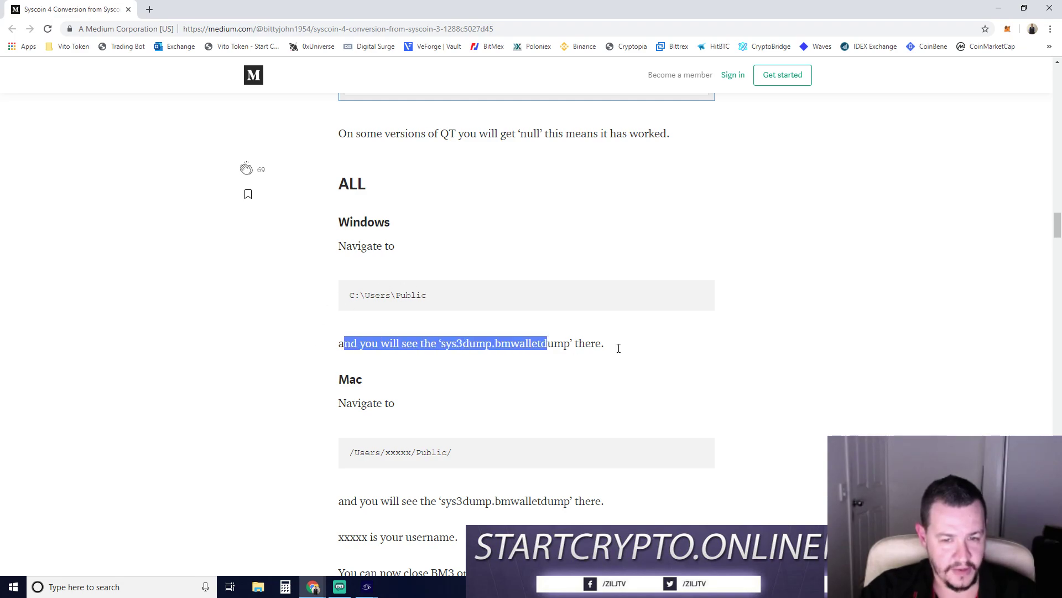
{"action": "left_click", "coordinate": [639, 352]}
Step: Continue reading to 'You can now close BM3 or QT3', then bring the wallet console forward
{"action": "scroll", "coordinate": [339, 346], "scroll_direction": "down", "scroll_amount": 2}
{"action": "scroll", "coordinate": [340, 235], "scroll_direction": "up", "scroll_amount": 1}
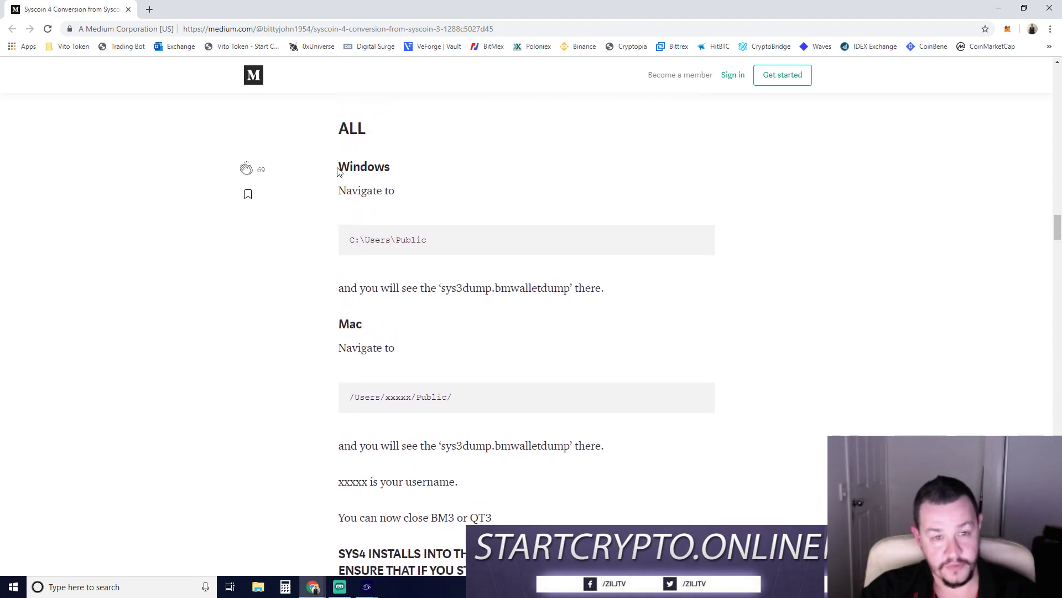
{"action": "left_click_drag", "start_coordinate": [338, 166], "coordinate": [659, 304]}
{"action": "left_click", "coordinate": [659, 304]}
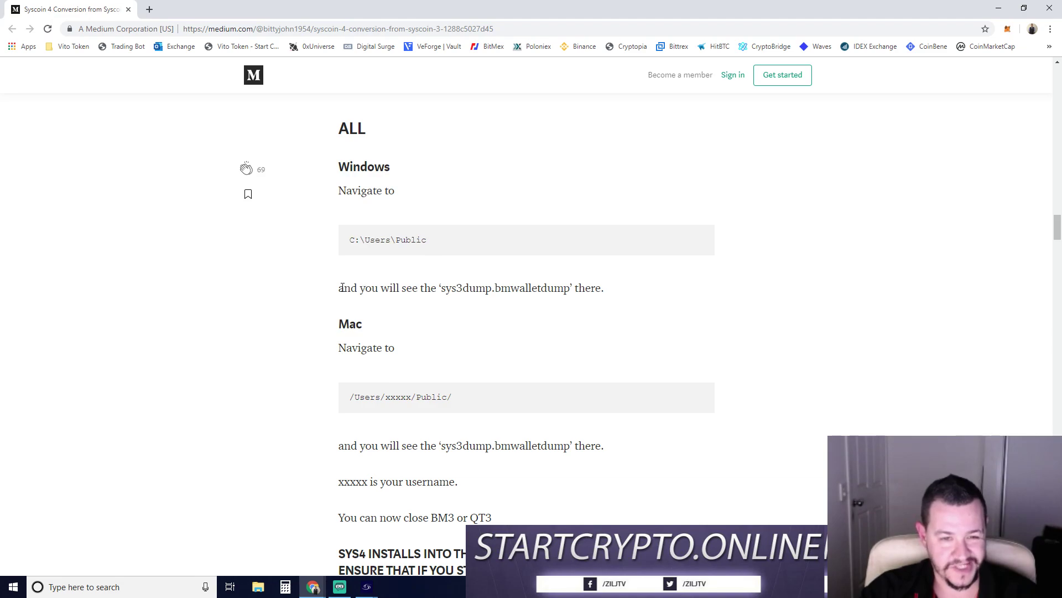
{"action": "left_click_drag", "start_coordinate": [342, 288], "coordinate": [678, 289]}
{"action": "left_click", "coordinate": [679, 290]}
{"action": "scroll", "coordinate": [330, 294], "scroll_direction": "down", "scroll_amount": 3}
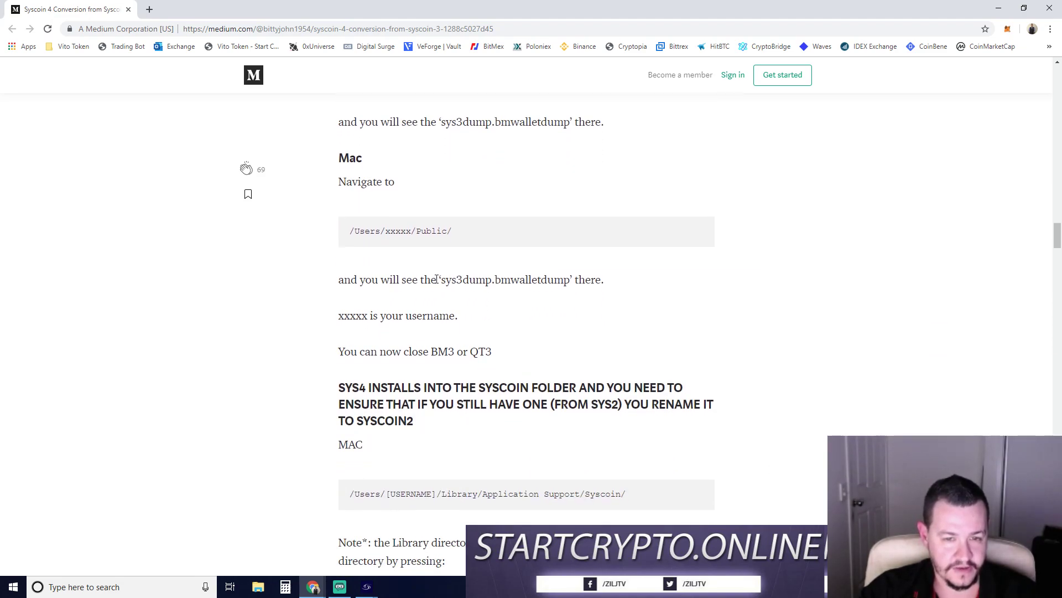
{"action": "left_click_drag", "start_coordinate": [319, 353], "coordinate": [512, 357]}
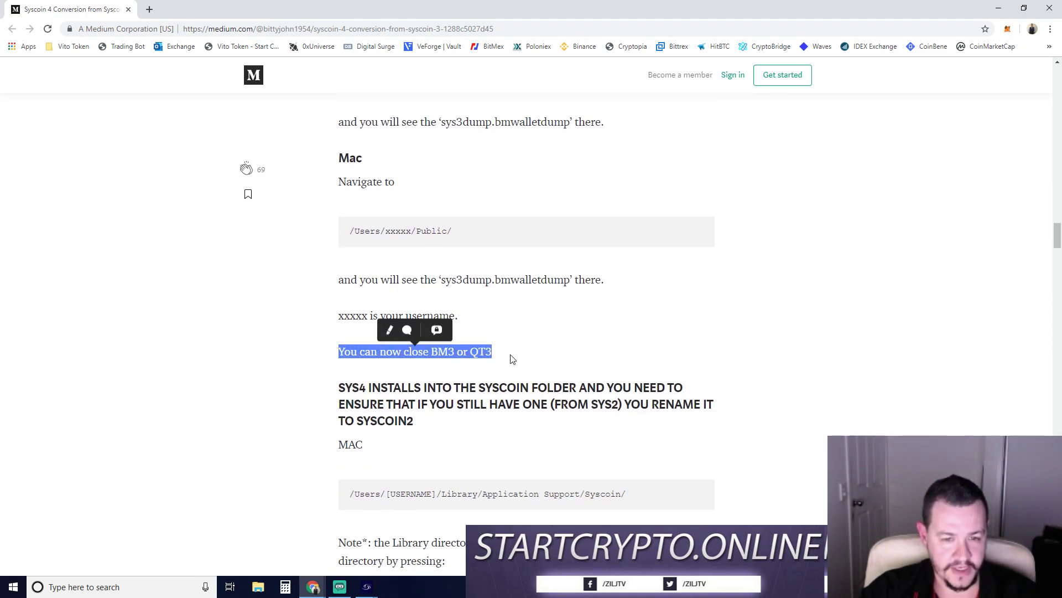
{"action": "left_click", "coordinate": [329, 348]}
{"action": "scroll", "coordinate": [328, 349], "scroll_direction": "down", "scroll_amount": 1}
{"action": "left_click", "coordinate": [430, 535]}
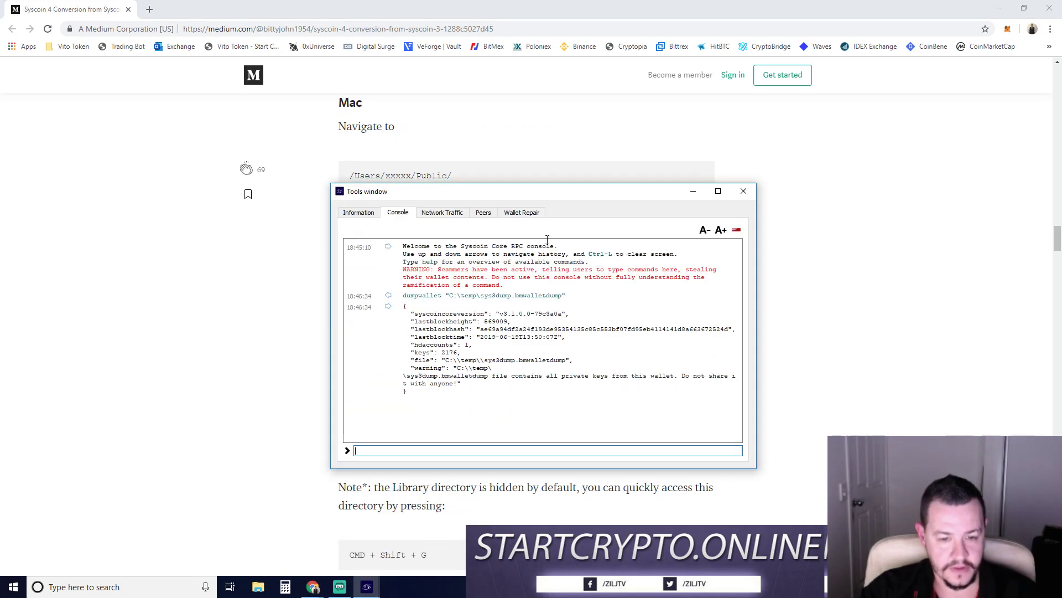
Step: Close the wallet console and scroll the guide past the SYS4 heading to the WINDOWS Syscoin path
{"action": "left_click", "coordinate": [743, 191]}
{"action": "left_click", "coordinate": [367, 588]}
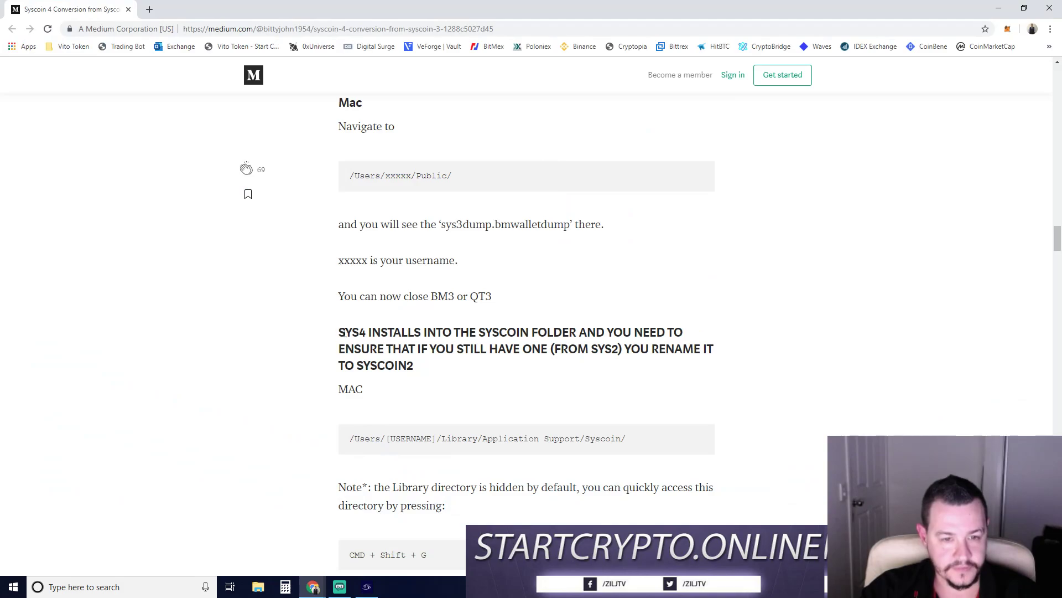
{"action": "left_click_drag", "start_coordinate": [343, 333], "coordinate": [360, 391]}
{"action": "left_click", "coordinate": [435, 370]}
{"action": "scroll", "coordinate": [444, 371], "scroll_direction": "down", "scroll_amount": 1}
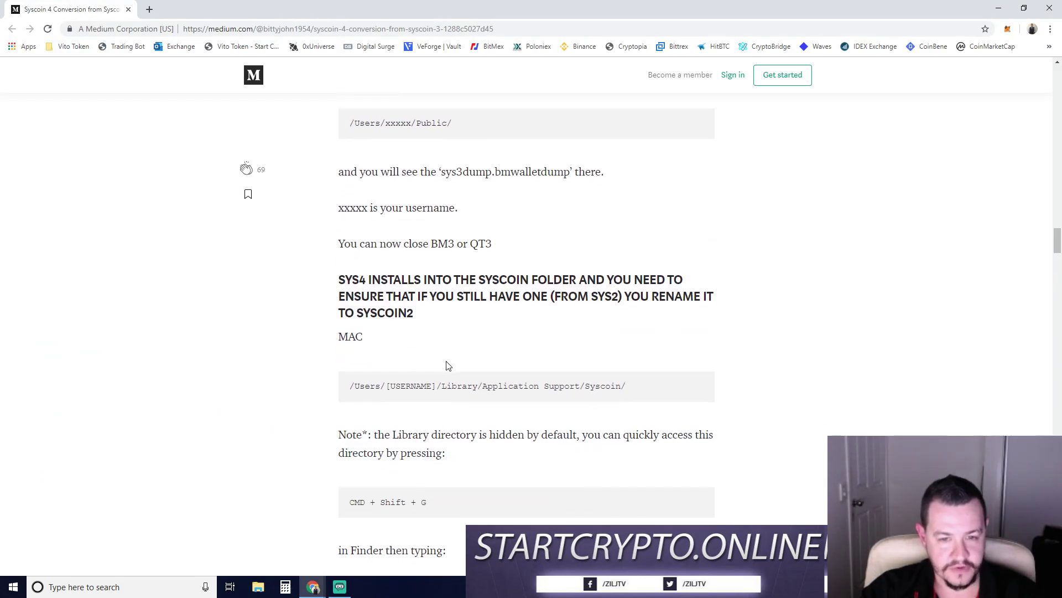
{"action": "left_click_drag", "start_coordinate": [354, 282], "coordinate": [422, 311]}
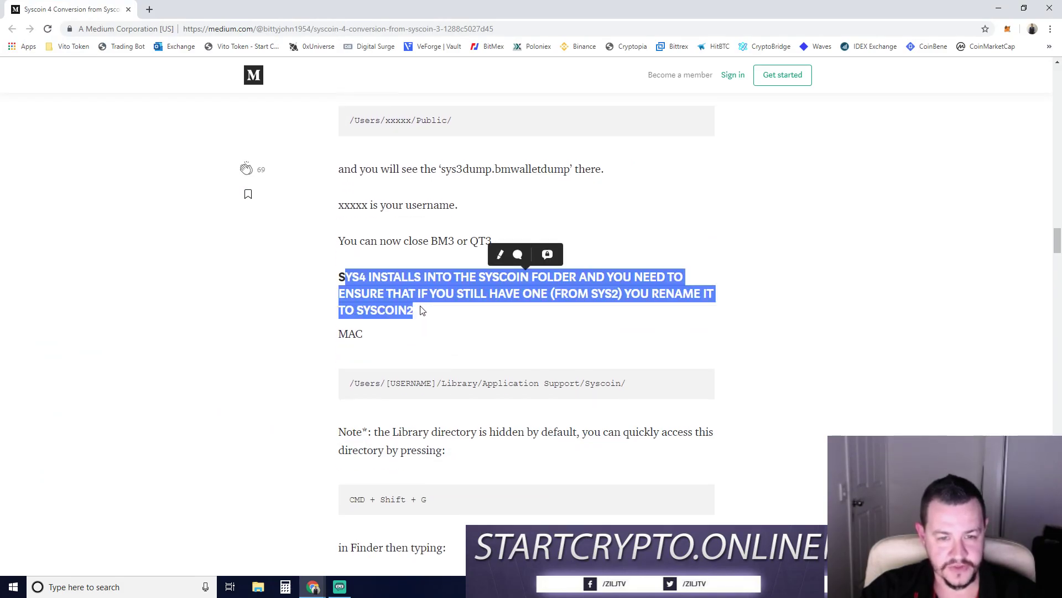
{"action": "left_click", "coordinate": [447, 318]}
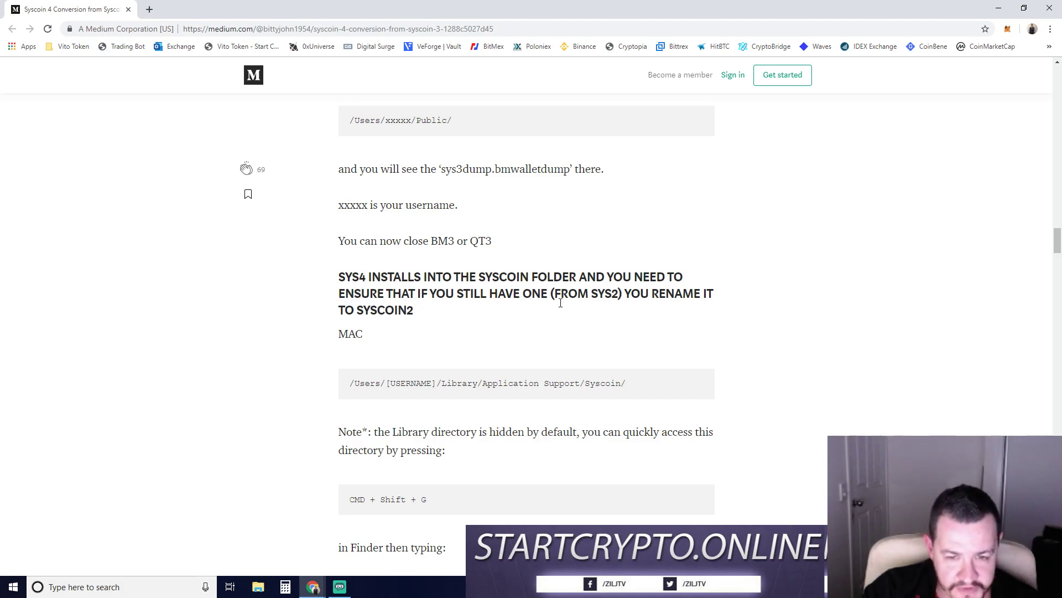
{"action": "scroll", "coordinate": [324, 310], "scroll_direction": "down", "scroll_amount": 2}
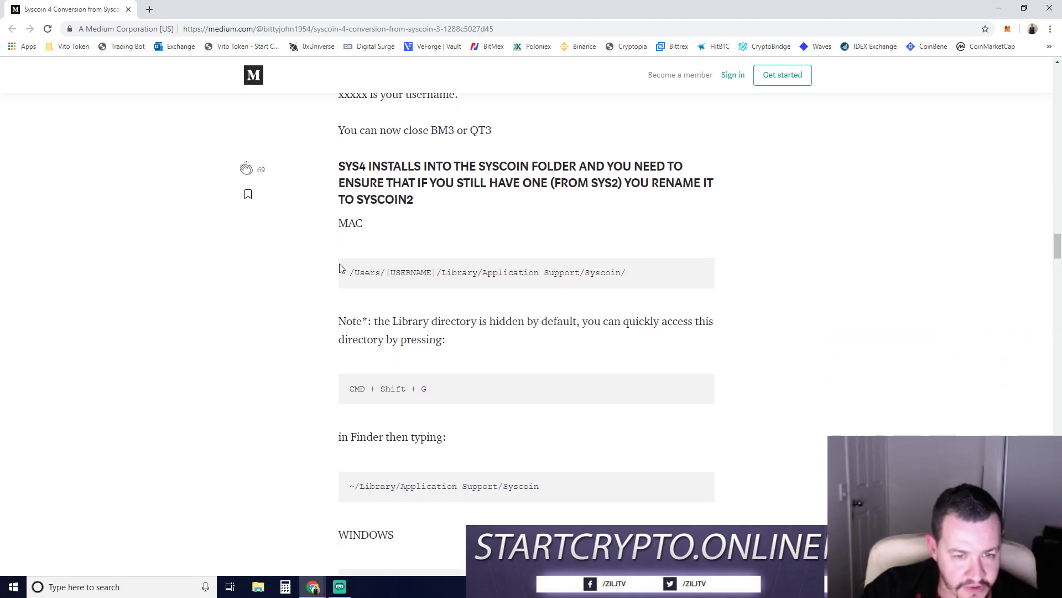
{"action": "scroll", "coordinate": [331, 319], "scroll_direction": "down", "scroll_amount": 4}
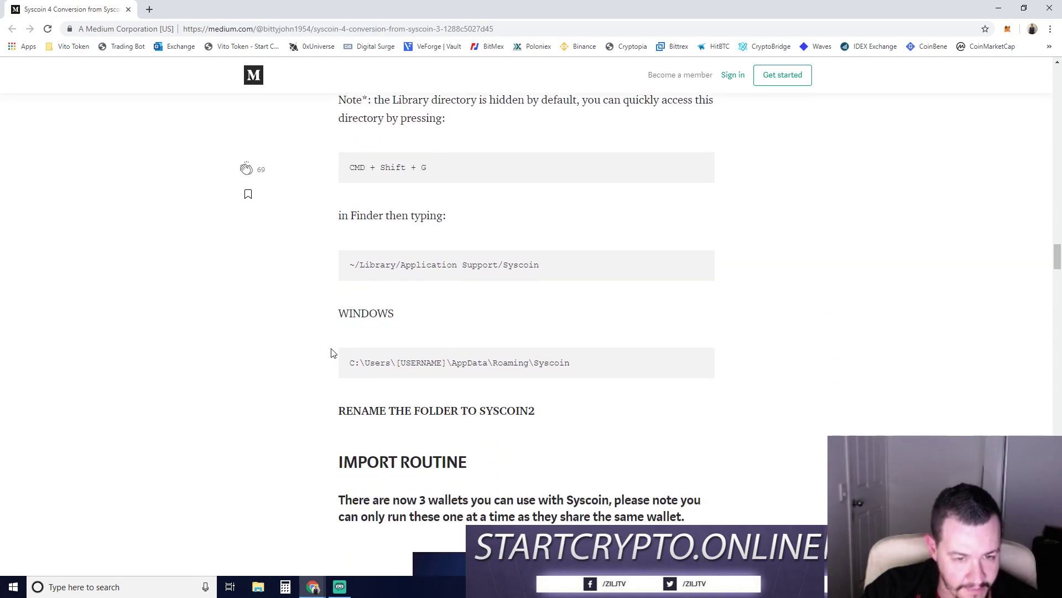
{"action": "scroll", "coordinate": [333, 337], "scroll_direction": "down", "scroll_amount": 1}
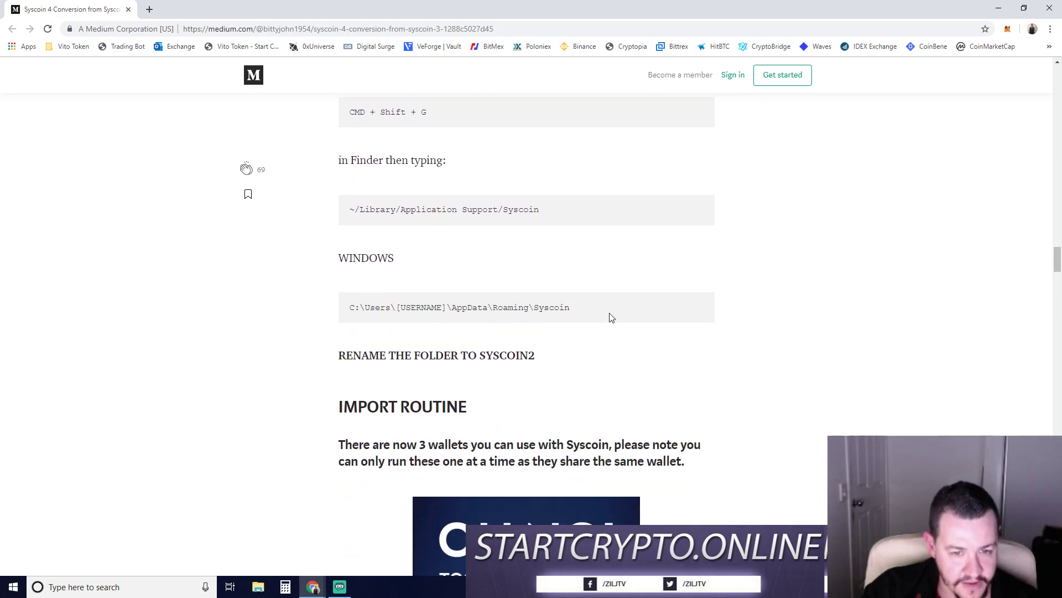
Step: Open File Explorer and browse to This PC > C: > Users > your user > AppData > Roaming
{"action": "left_click", "coordinate": [258, 586]}
{"action": "left_click_drag", "start_coordinate": [480, 74], "coordinate": [452, 330]}
{"action": "scroll", "coordinate": [271, 524], "scroll_direction": "down", "scroll_amount": 1}
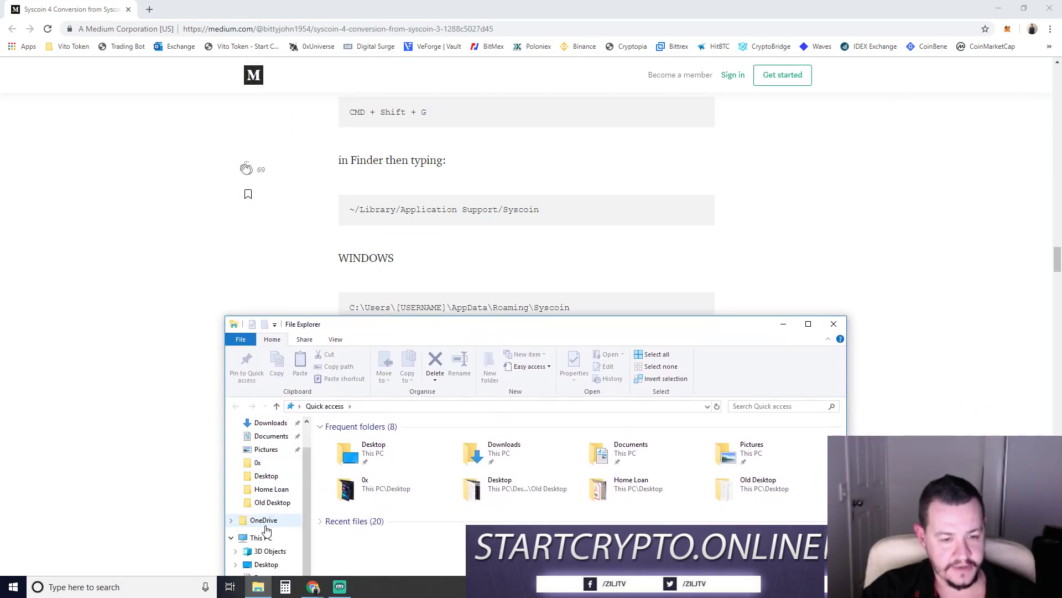
{"action": "left_click", "coordinate": [261, 537]}
{"action": "double_click", "coordinate": [391, 567]}
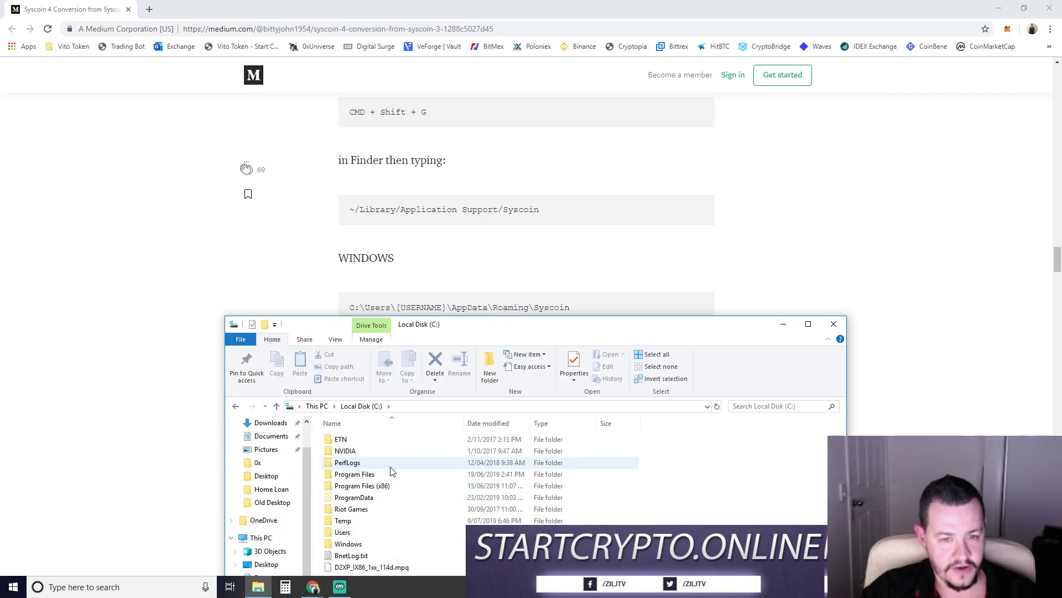
{"action": "double_click", "coordinate": [374, 532]}
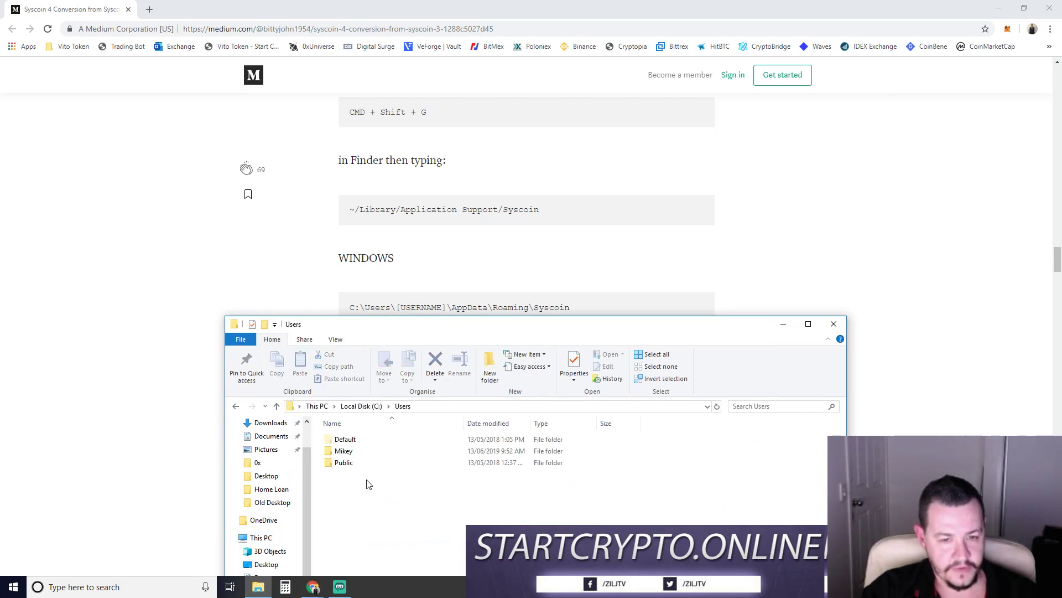
{"action": "double_click", "coordinate": [344, 450]}
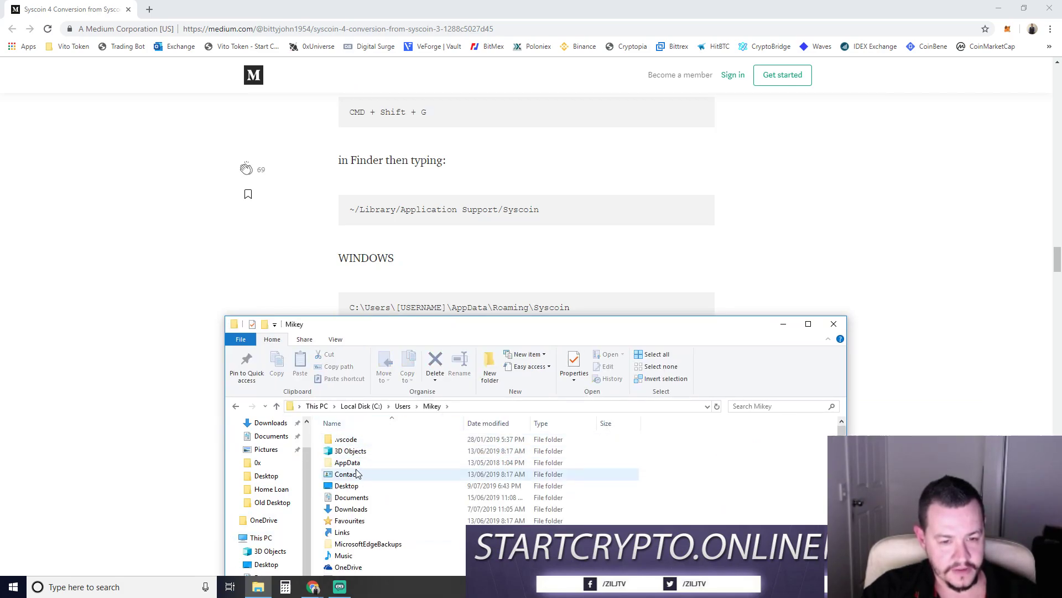
{"action": "double_click", "coordinate": [348, 463]}
{"action": "left_click", "coordinate": [418, 407]}
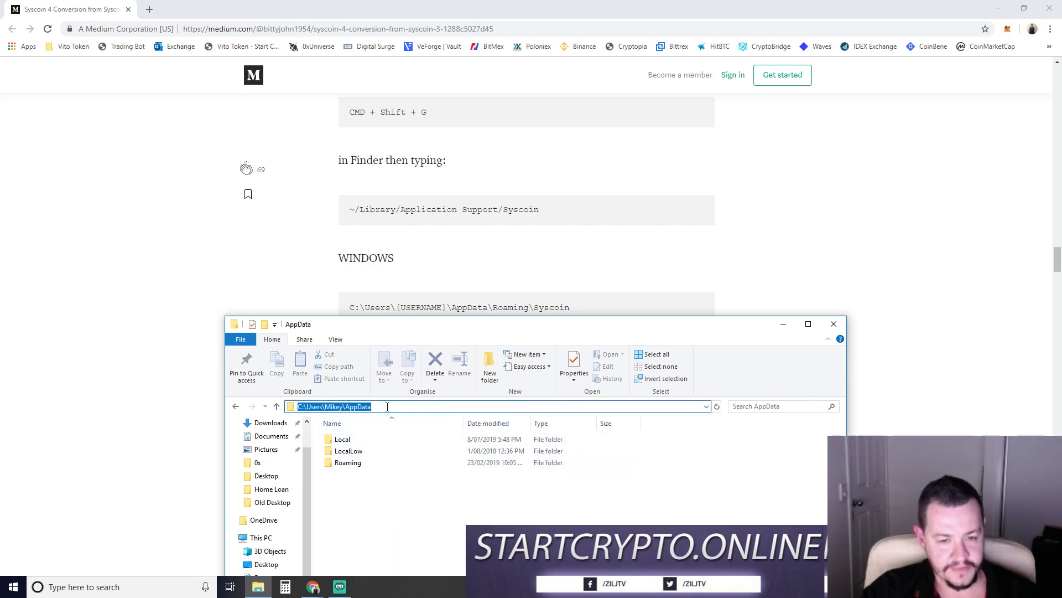
{"action": "double_click", "coordinate": [349, 463]}
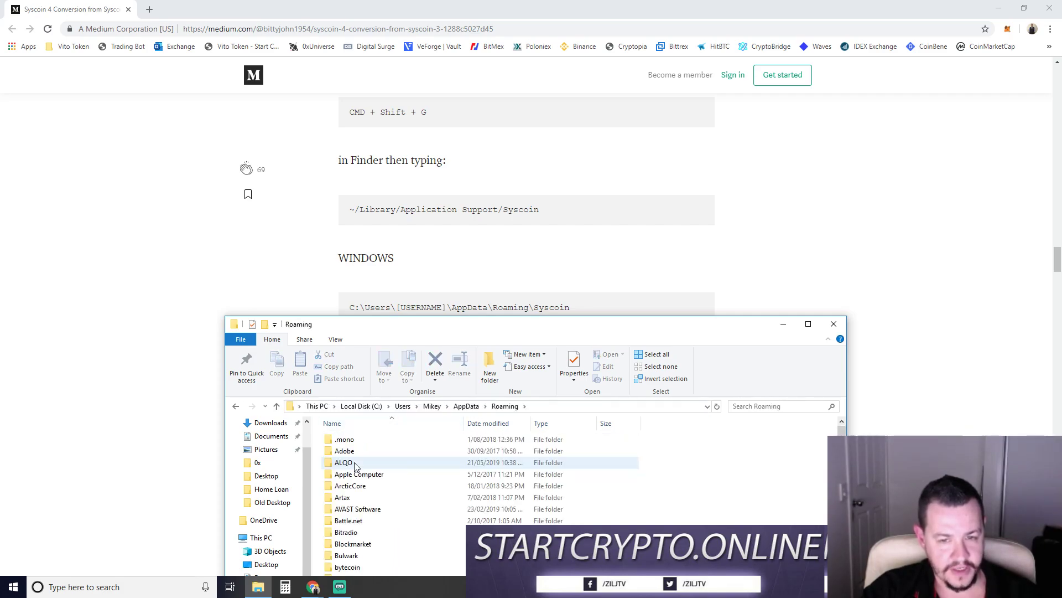
Step: Select the SyscoinCore folder and reposition the File Explorer window
{"action": "left_click_drag", "start_coordinate": [440, 324], "coordinate": [448, 109]}
{"action": "scroll", "coordinate": [360, 327], "scroll_direction": "down", "scroll_amount": 8}
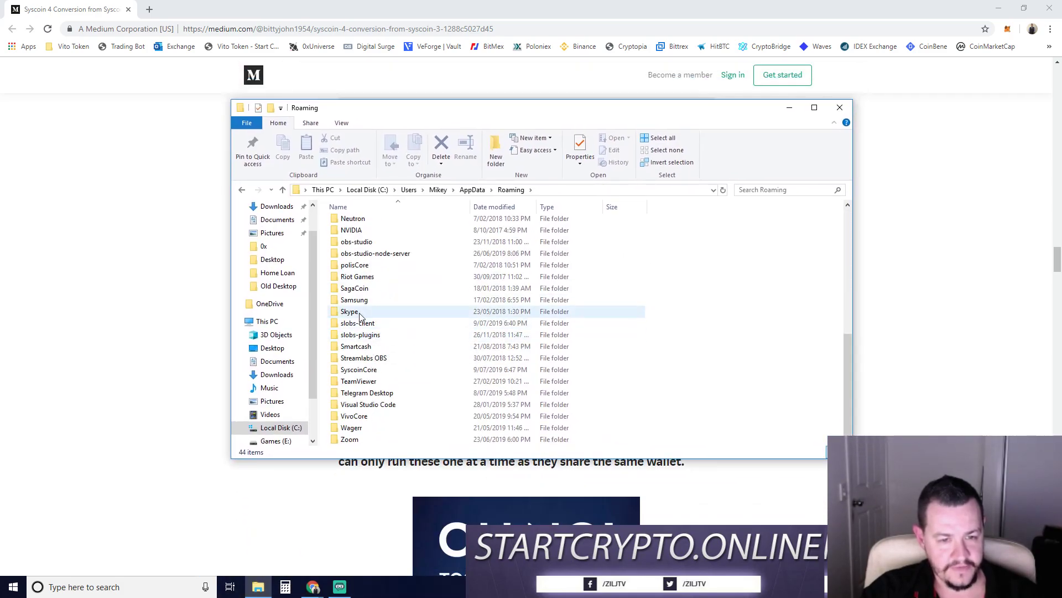
{"action": "left_click", "coordinate": [360, 371]}
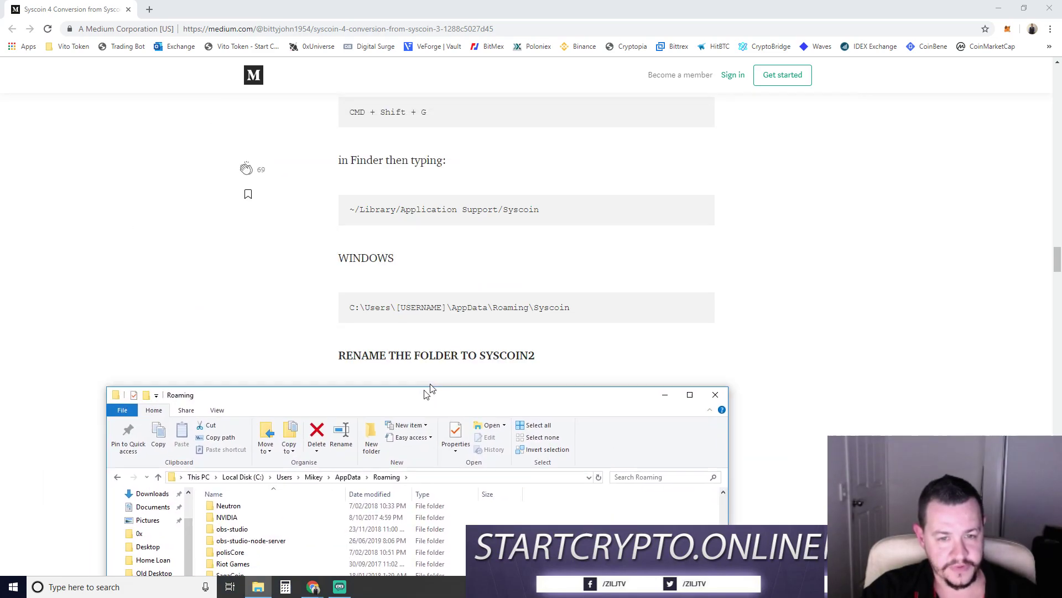
{"action": "left_click_drag", "start_coordinate": [430, 386], "coordinate": [521, 201]}
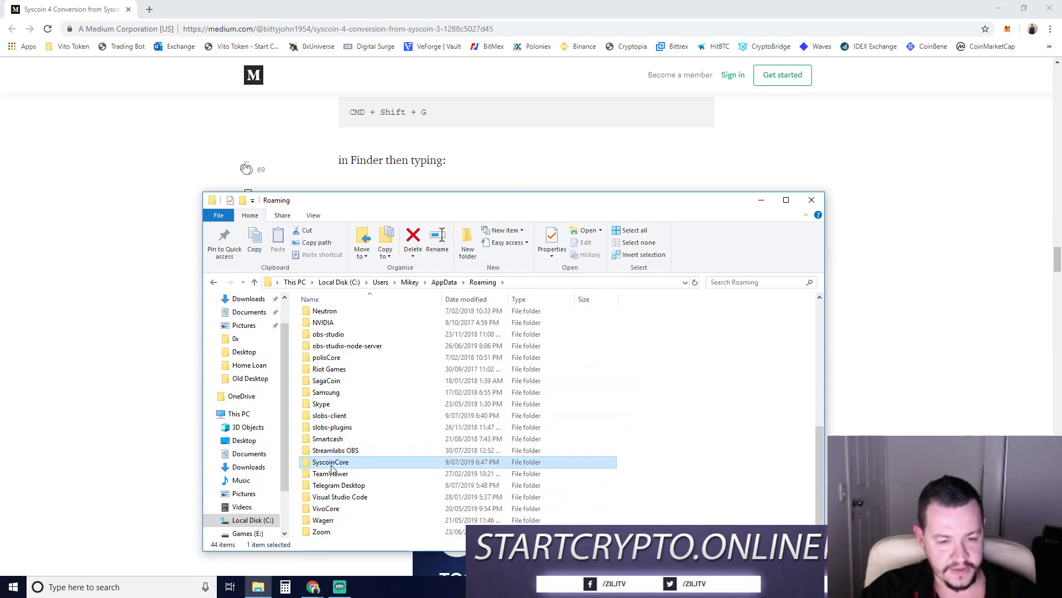
{"action": "left_click_drag", "start_coordinate": [512, 207], "coordinate": [510, 171]}
Step: Minimise File Explorer and open the QT4 github.com/syscoin/syscoin/releases link in a new tab
{"action": "left_click", "coordinate": [758, 161]}
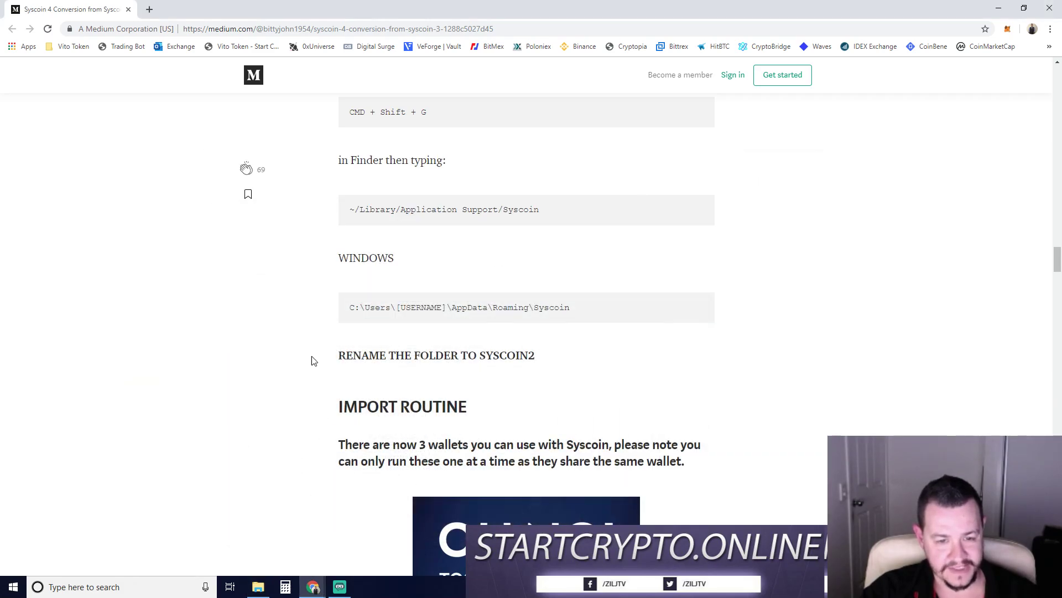
{"action": "scroll", "coordinate": [311, 361], "scroll_direction": "down", "scroll_amount": 2}
{"action": "left_click_drag", "start_coordinate": [339, 334], "coordinate": [716, 360]}
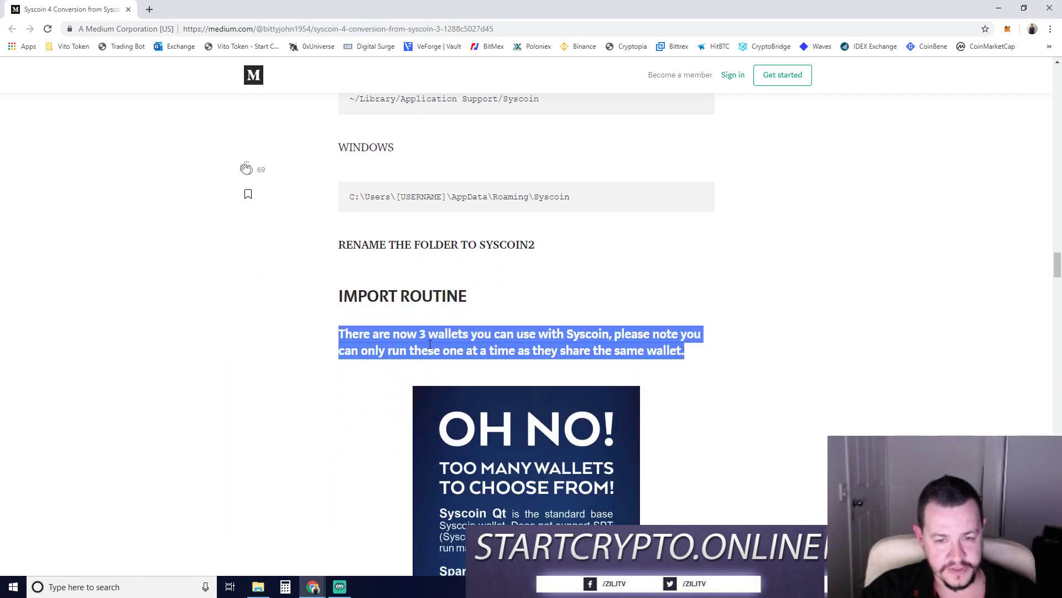
{"action": "left_click", "coordinate": [332, 339]}
{"action": "scroll", "coordinate": [316, 326], "scroll_direction": "down", "scroll_amount": 8}
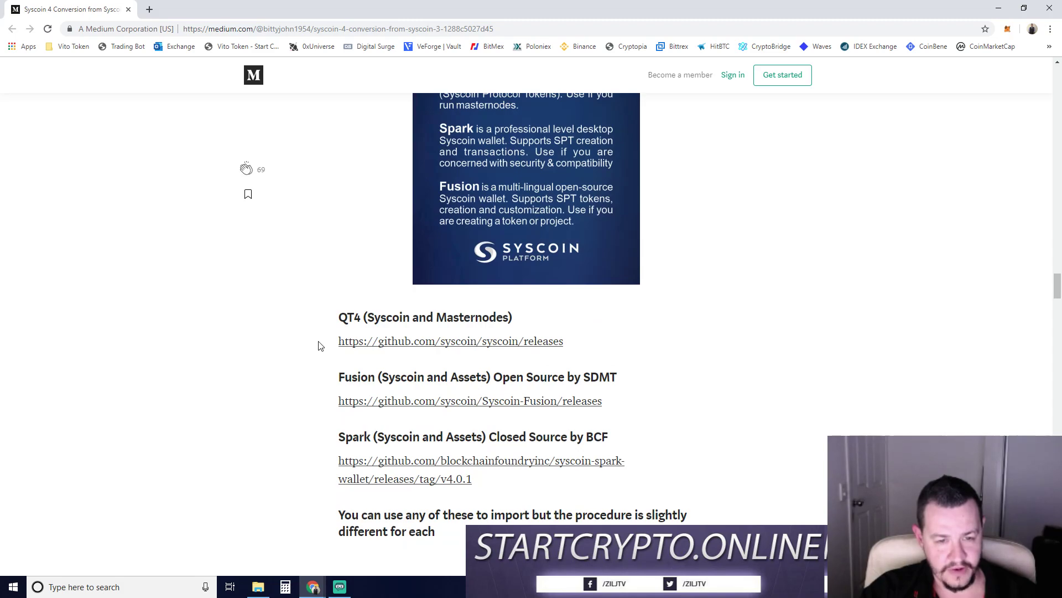
{"action": "left_click_drag", "start_coordinate": [339, 317], "coordinate": [521, 317]}
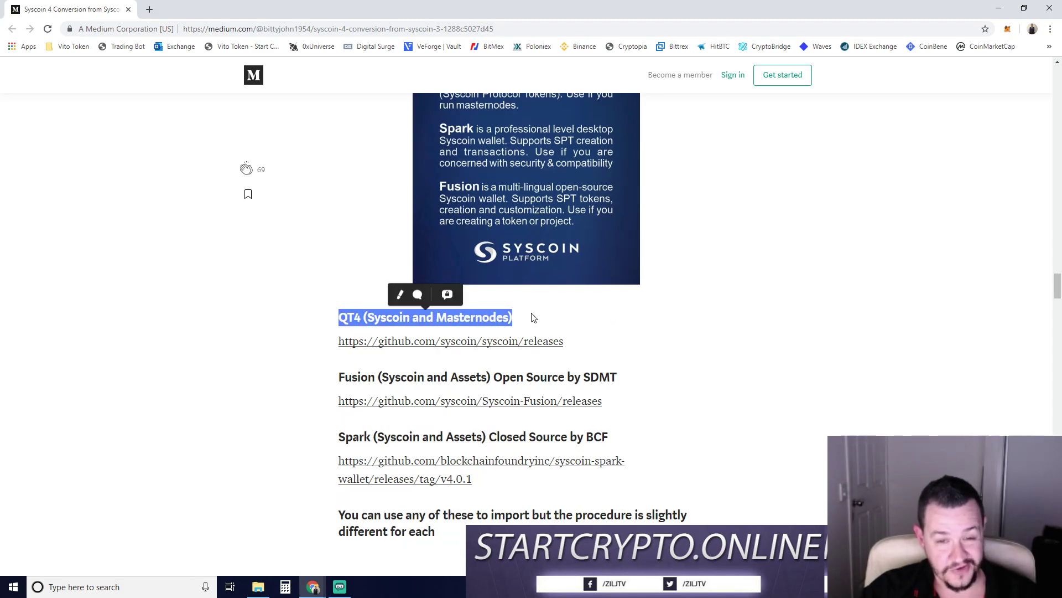
{"action": "left_click", "coordinate": [535, 318]}
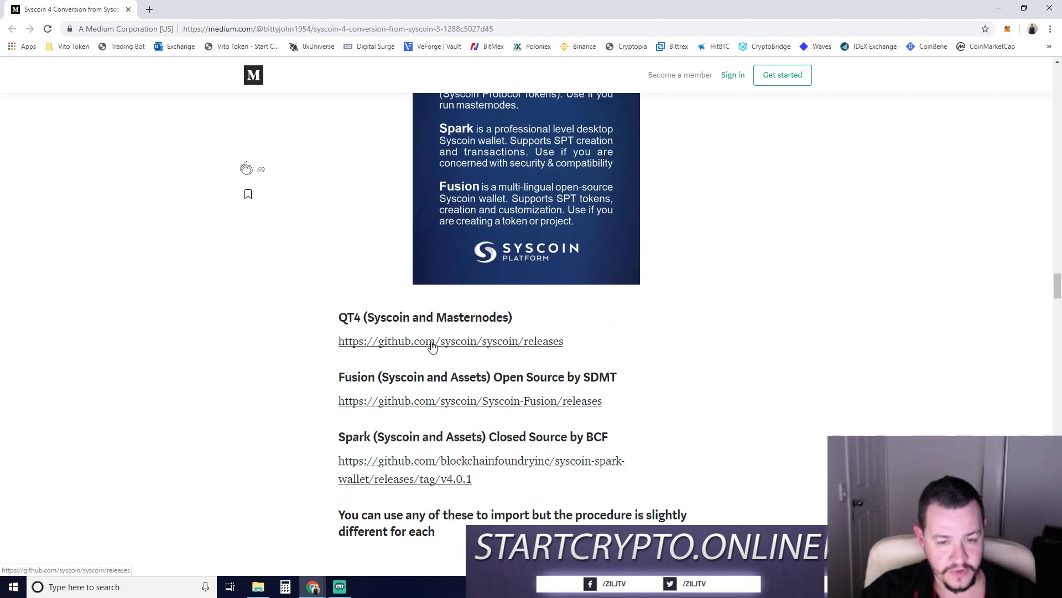
{"action": "right_click", "coordinate": [432, 345]}
{"action": "left_click", "coordinate": [456, 352]}
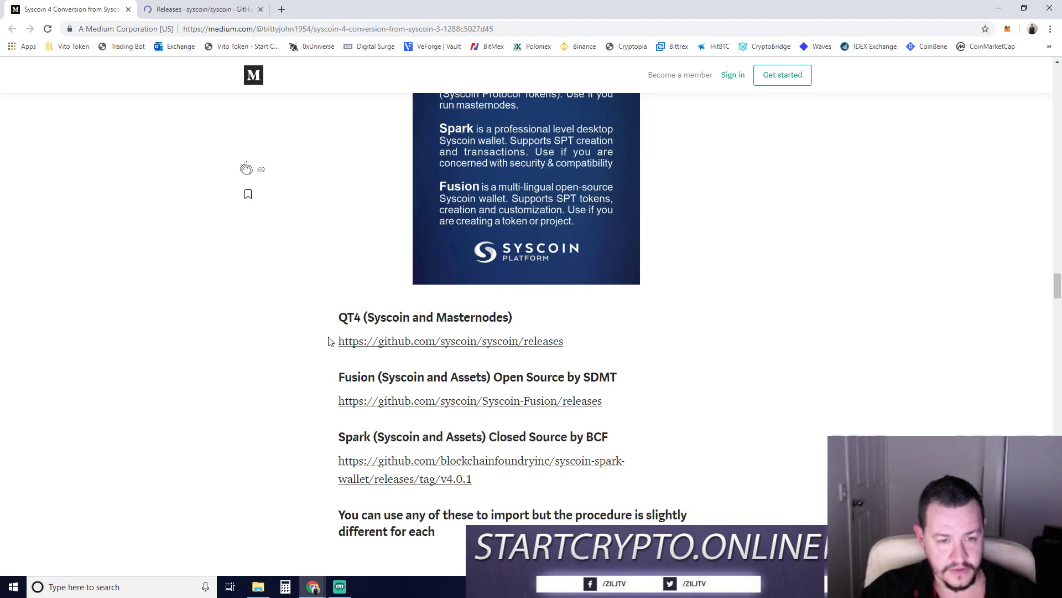
Step: Download syscoin-4.0.3-win64-setup.exe from the Releases assets and confirm it in the downloads list
{"action": "left_click", "coordinate": [200, 13]}
{"action": "scroll", "coordinate": [348, 231], "scroll_direction": "down", "scroll_amount": 2}
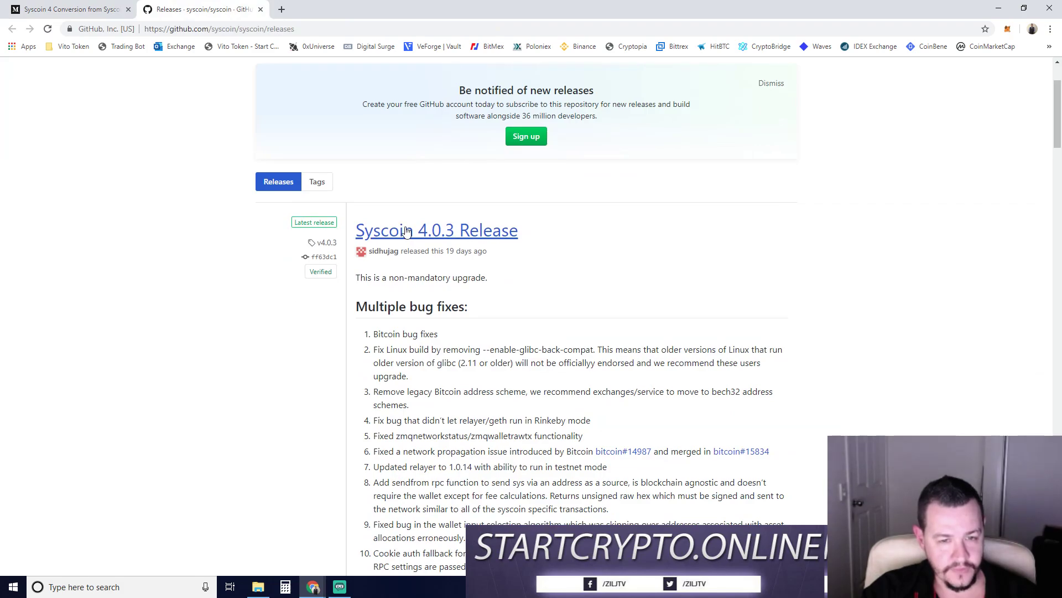
{"action": "scroll", "coordinate": [344, 301], "scroll_direction": "down", "scroll_amount": 1}
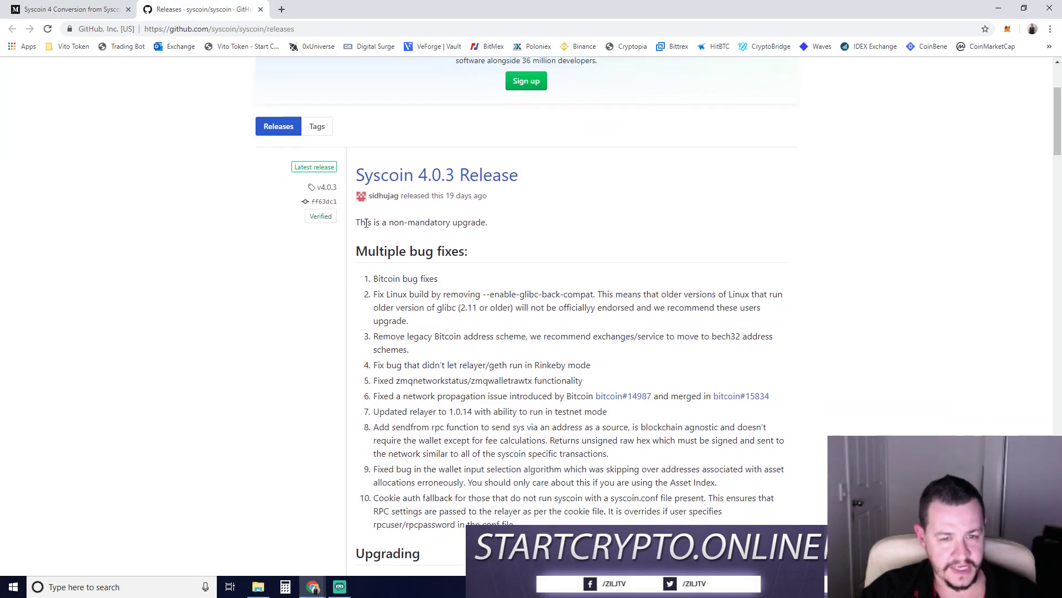
{"action": "scroll", "coordinate": [443, 321], "scroll_direction": "down", "scroll_amount": 5}
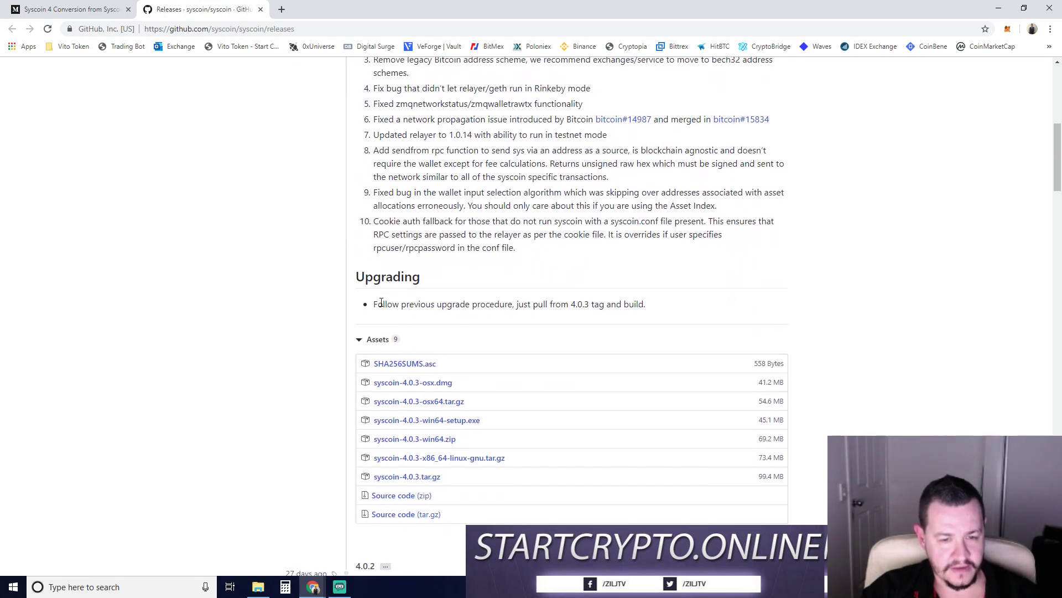
{"action": "scroll", "coordinate": [402, 310], "scroll_direction": "down", "scroll_amount": 3}
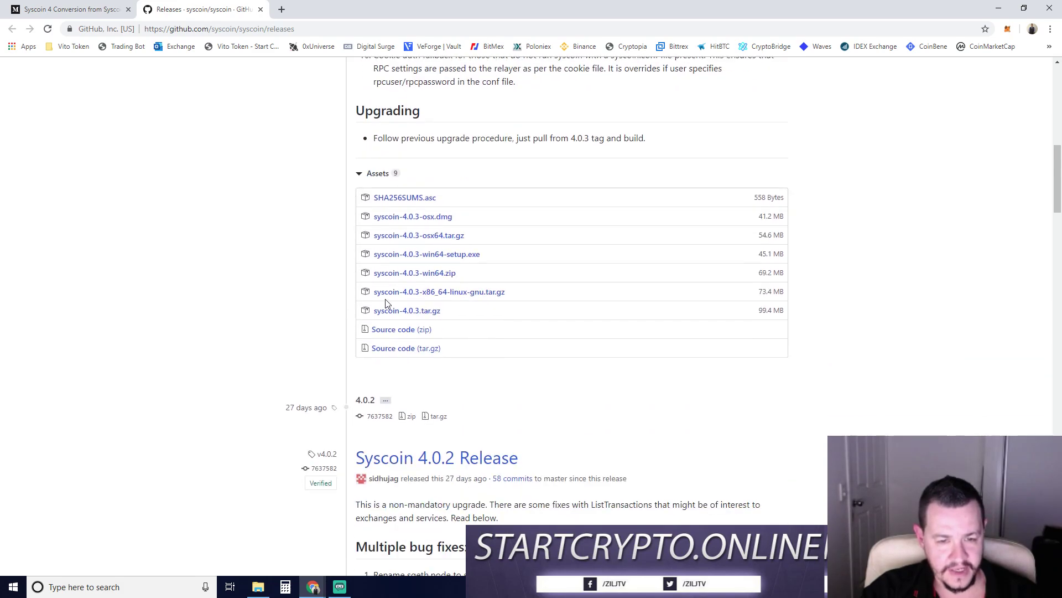
{"action": "scroll", "coordinate": [287, 321], "scroll_direction": "down", "scroll_amount": 2}
{"action": "scroll", "coordinate": [291, 322], "scroll_direction": "up", "scroll_amount": 3}
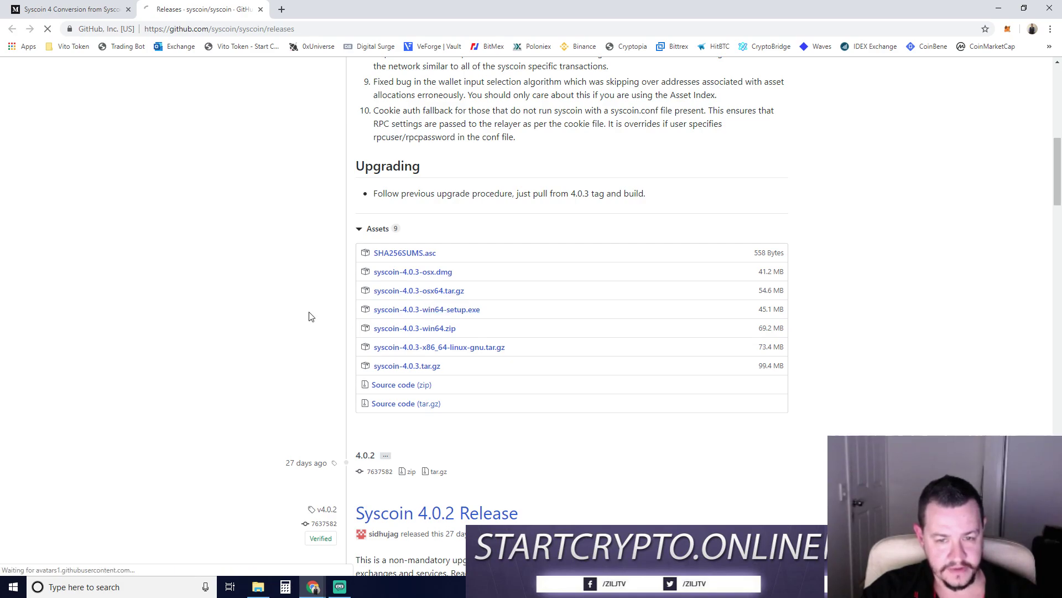
{"action": "left_click", "coordinate": [412, 314]}
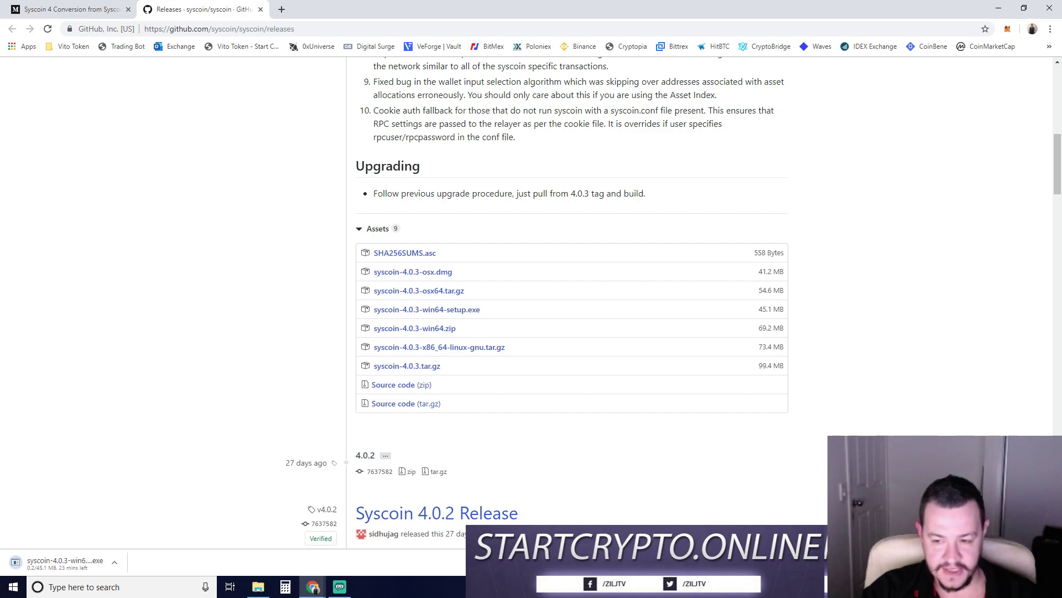
{"action": "key", "text": "ctrl+j"}
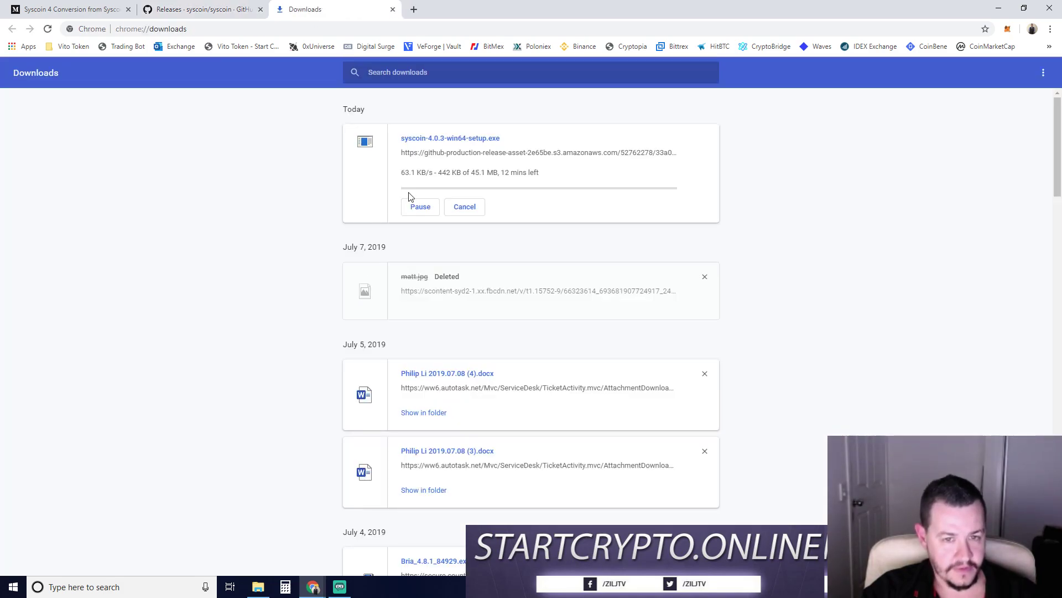
{"action": "left_click", "coordinate": [209, 7]}
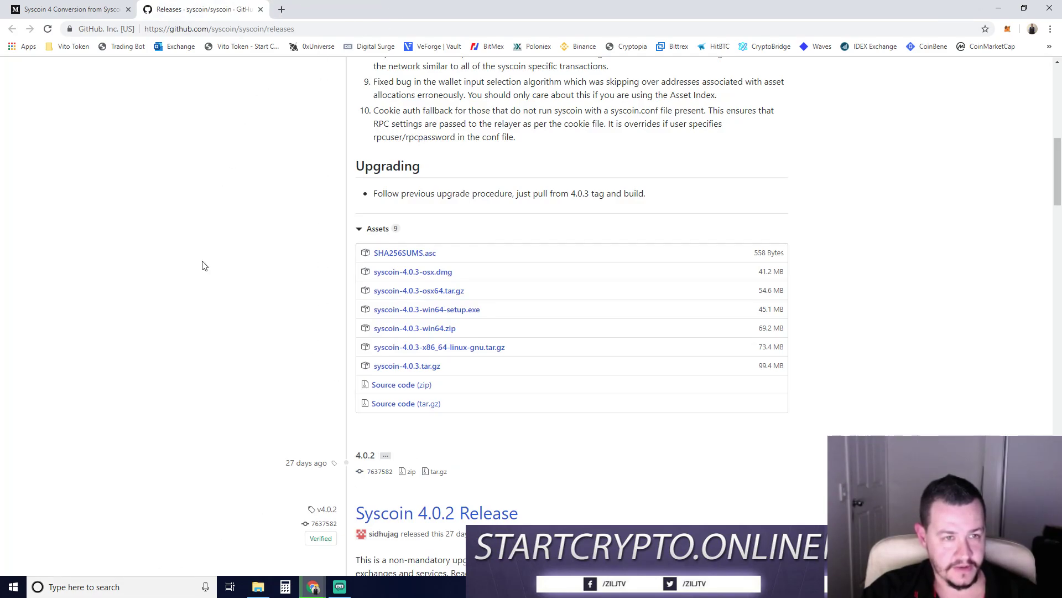
Step: Read the guide's paragraphs on differing import procedures and the wrong-datadir error
{"action": "left_click", "coordinate": [66, 9]}
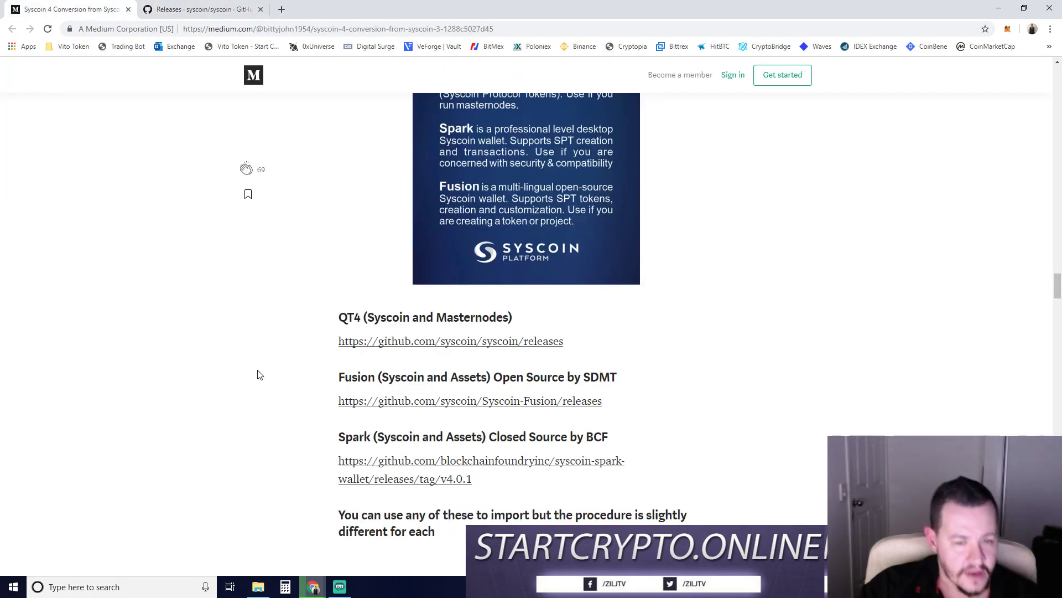
{"action": "scroll", "coordinate": [332, 342], "scroll_direction": "down", "scroll_amount": 3}
{"action": "left_click_drag", "start_coordinate": [356, 349], "coordinate": [484, 377]}
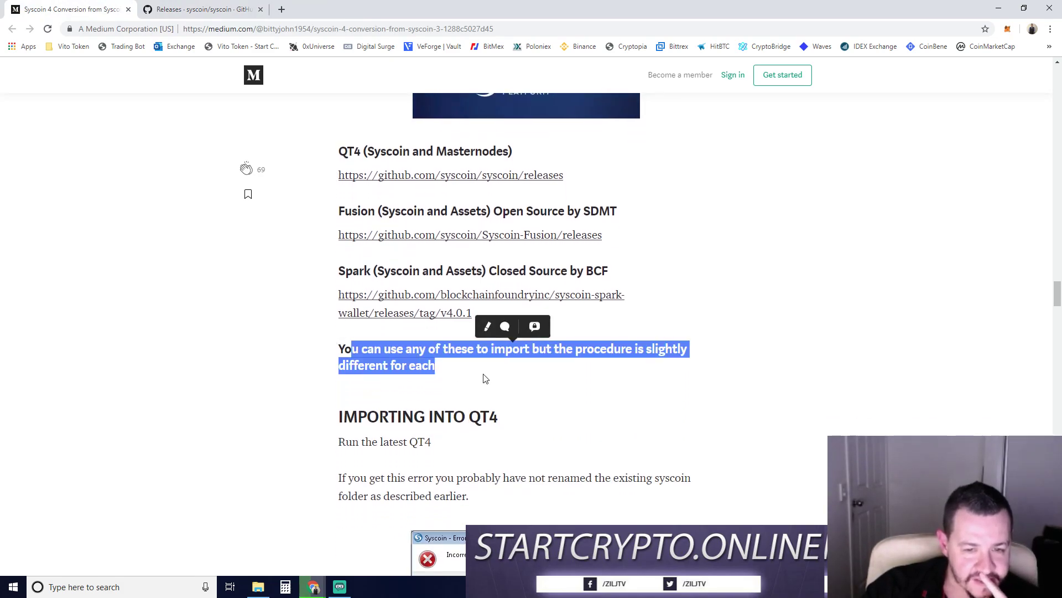
{"action": "left_click", "coordinate": [394, 357]}
{"action": "triple_click", "coordinate": [394, 357]}
{"action": "left_click", "coordinate": [447, 371]}
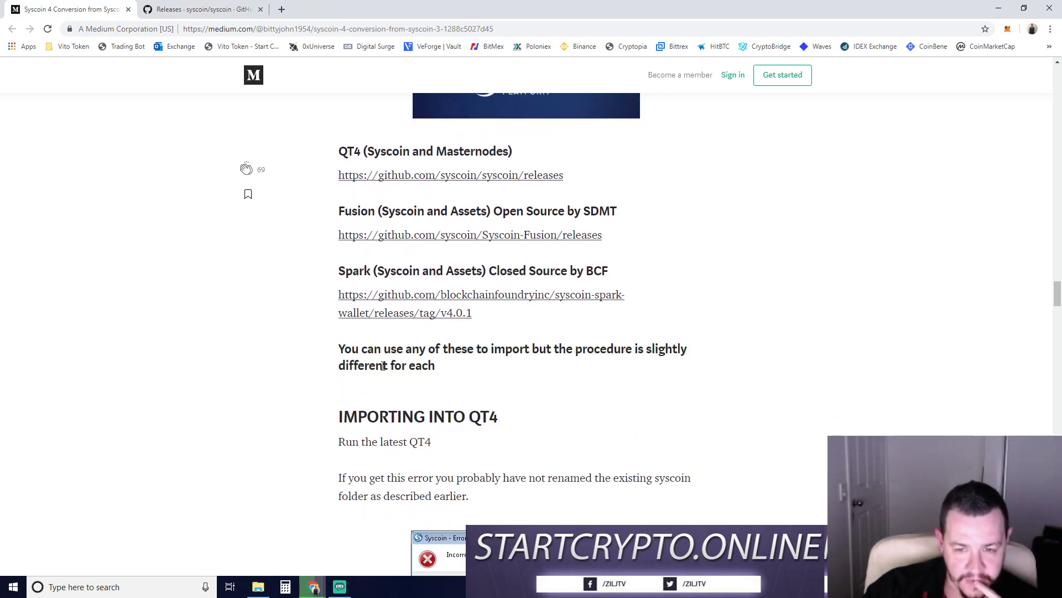
{"action": "scroll", "coordinate": [335, 398], "scroll_direction": "down", "scroll_amount": 2}
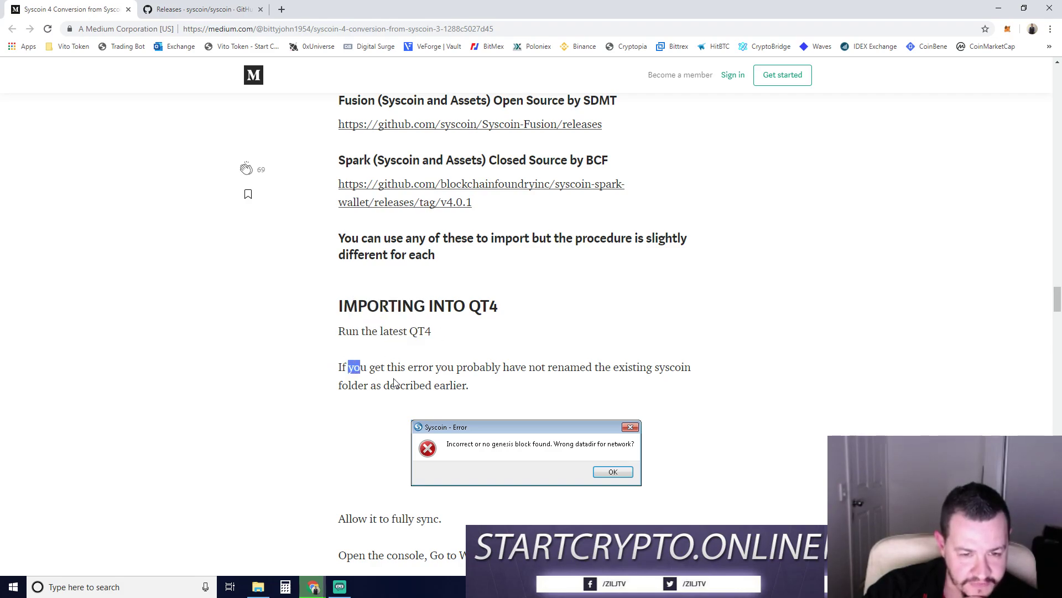
{"action": "triple_click", "coordinate": [369, 375]}
{"action": "left_click", "coordinate": [557, 379]}
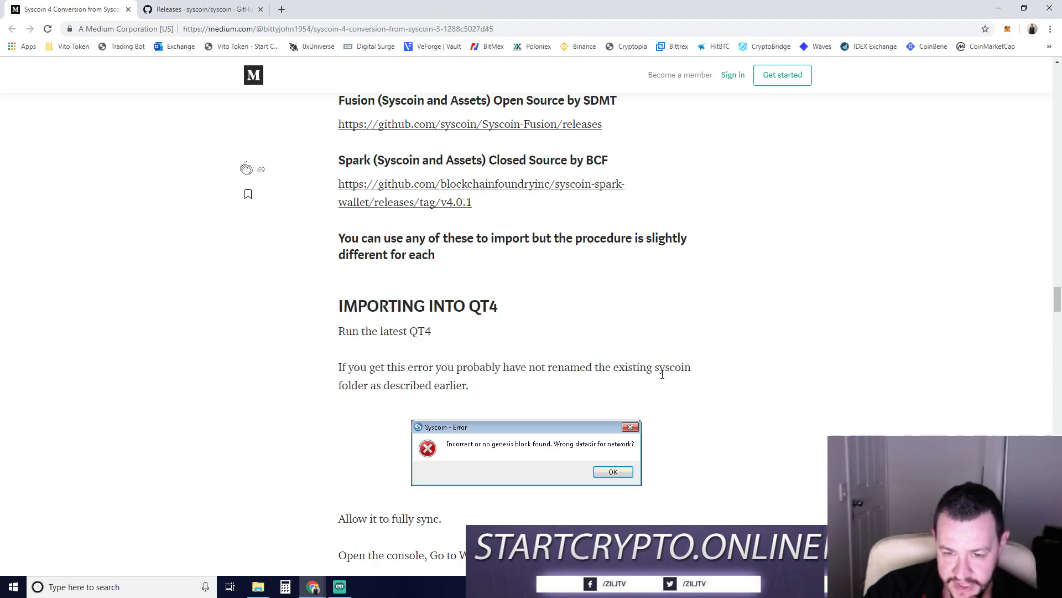
{"action": "left_click_drag", "start_coordinate": [412, 387], "coordinate": [491, 387]}
{"action": "left_click", "coordinate": [491, 387]}
Step: Read the Windows importwallet command and the note on how long importing takes
{"action": "scroll", "coordinate": [325, 386], "scroll_direction": "down", "scroll_amount": 2}
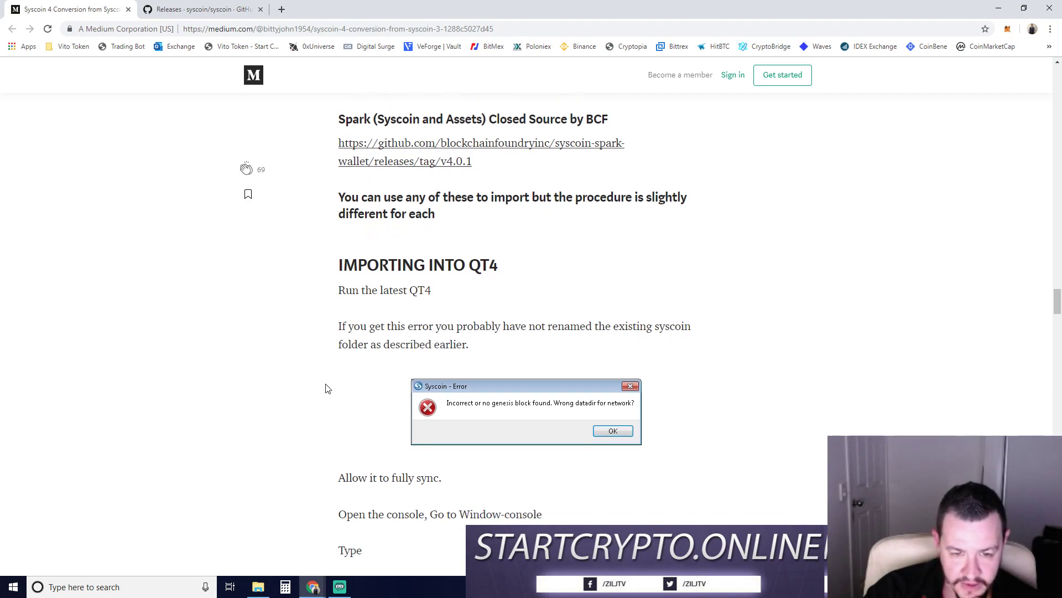
{"action": "scroll", "coordinate": [323, 359], "scroll_direction": "down", "scroll_amount": 2}
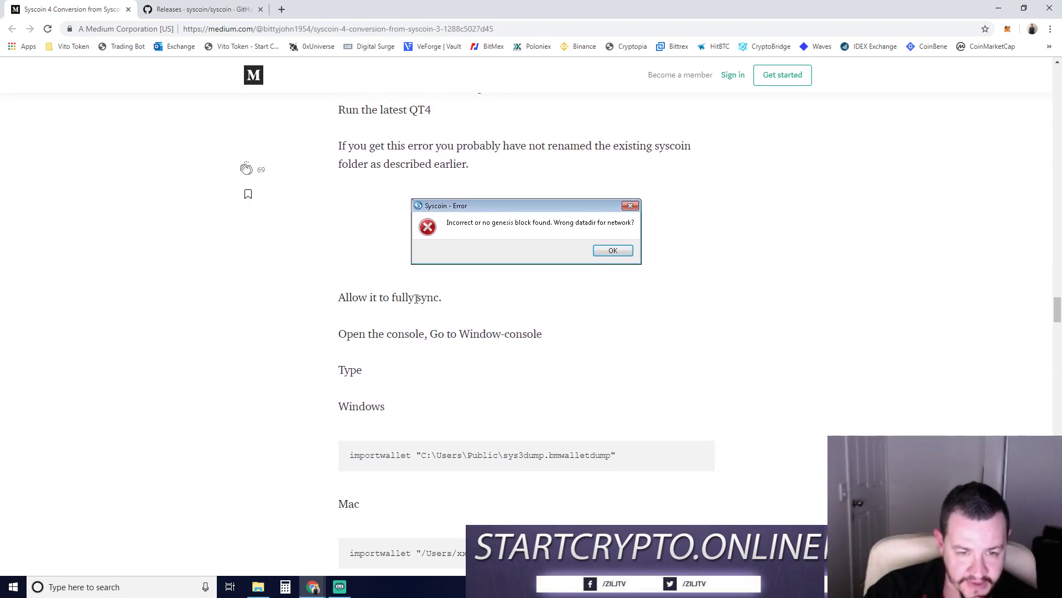
{"action": "scroll", "coordinate": [384, 316], "scroll_direction": "down", "scroll_amount": 2}
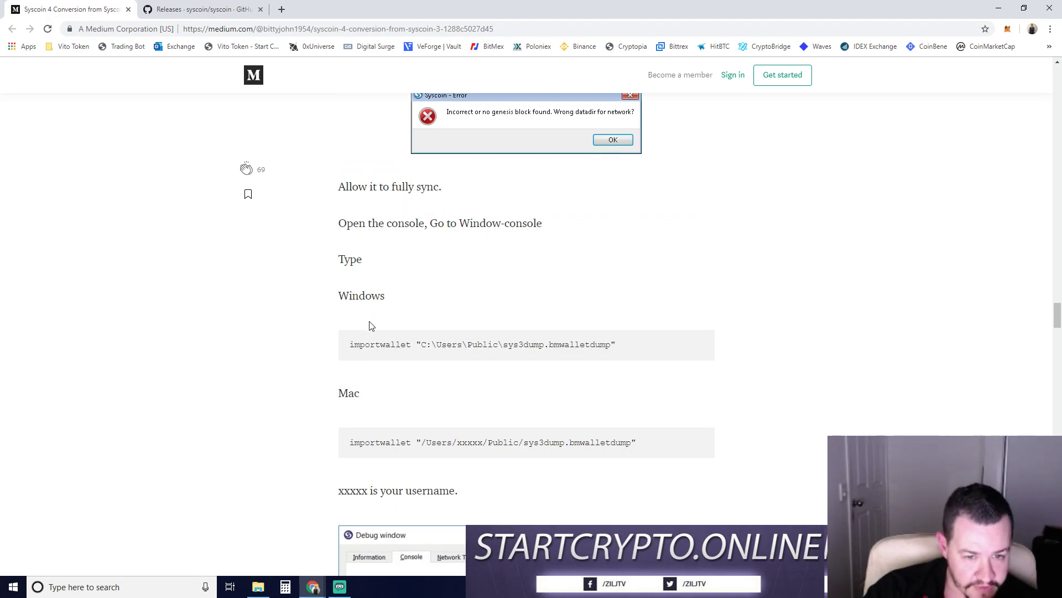
{"action": "left_click_drag", "start_coordinate": [349, 349], "coordinate": [619, 349]}
{"action": "left_click", "coordinate": [547, 344]}
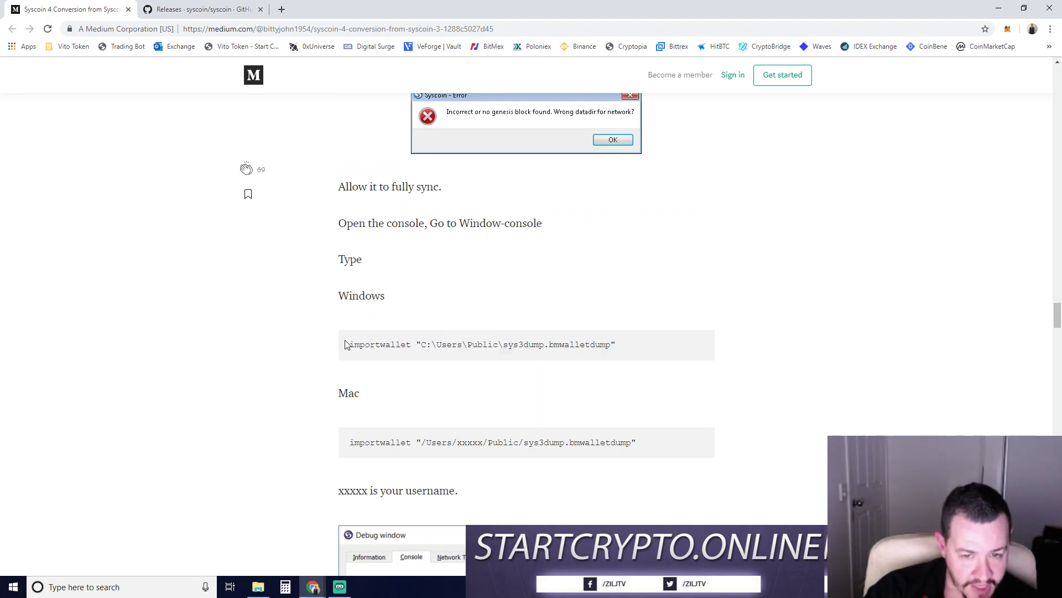
{"action": "left_click_drag", "start_coordinate": [345, 345], "coordinate": [652, 344]}
{"action": "left_click", "coordinate": [335, 315]}
{"action": "left_click_drag", "start_coordinate": [350, 344], "coordinate": [617, 345]}
{"action": "left_click", "coordinate": [404, 340]}
{"action": "scroll", "coordinate": [326, 296], "scroll_direction": "down", "scroll_amount": 2}
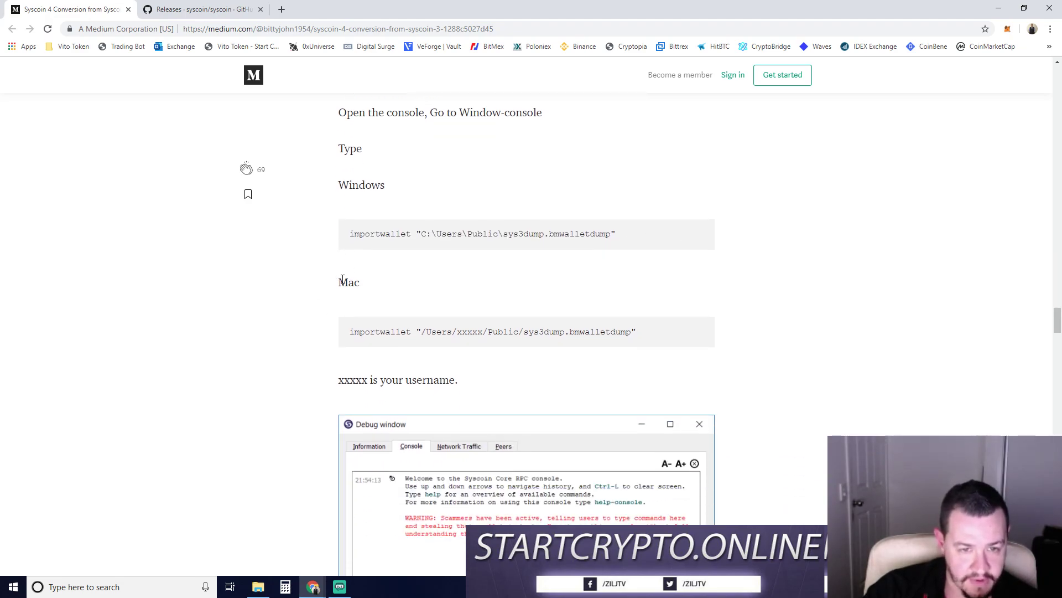
{"action": "scroll", "coordinate": [324, 308], "scroll_direction": "down", "scroll_amount": 10}
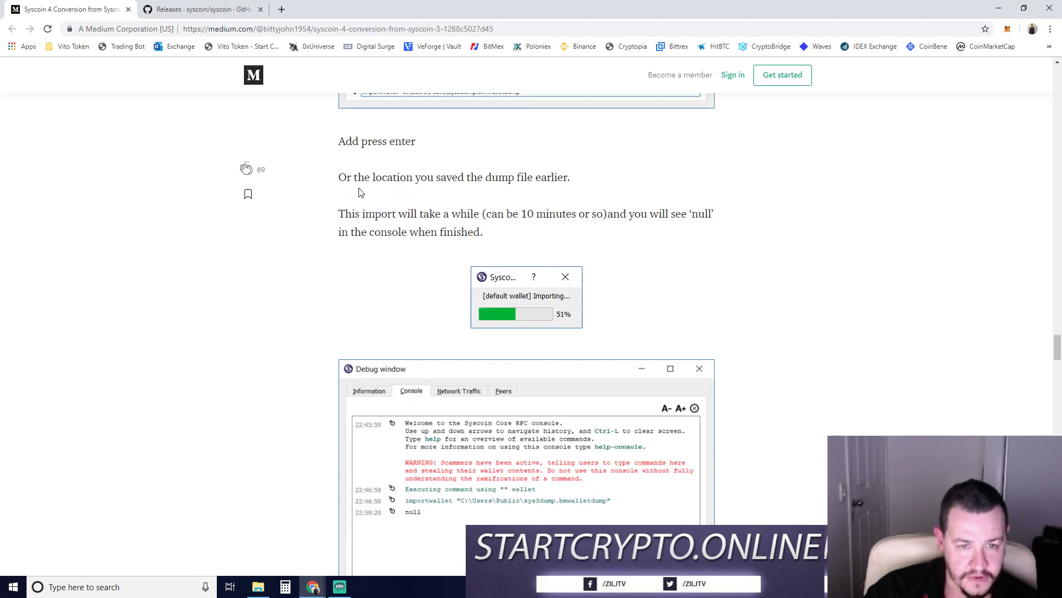
{"action": "left_click_drag", "start_coordinate": [360, 192], "coordinate": [606, 192]}
{"action": "left_click", "coordinate": [606, 192]}
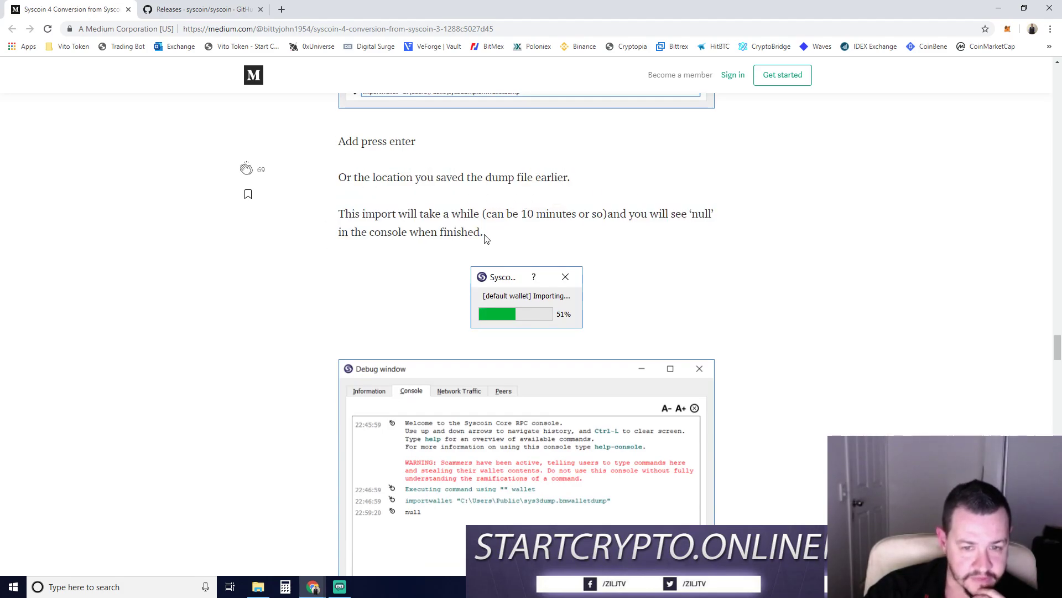
Step: Scroll back up and bring the browser with the GitHub releases tab to the front
{"action": "scroll", "coordinate": [294, 301], "scroll_direction": "up", "scroll_amount": 12}
{"action": "scroll", "coordinate": [313, 307], "scroll_direction": "up", "scroll_amount": 5}
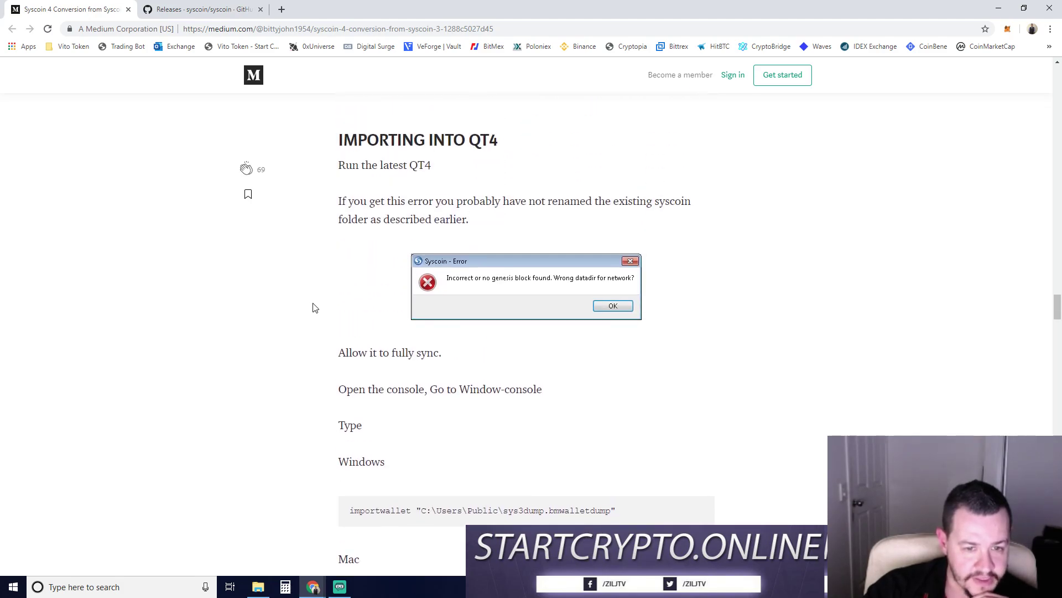
{"action": "mouse_move", "coordinate": [323, 585]}
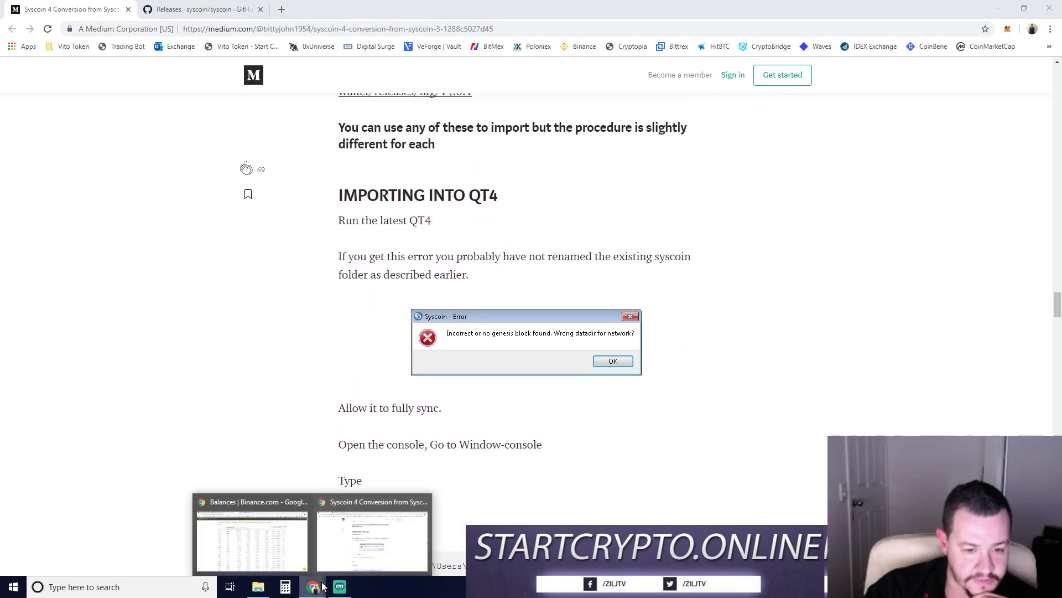
{"action": "left_click", "coordinate": [372, 540]}
Step: Check the win64 setup file on the Syscoin releases page, then return to the Roaming folder window
{"action": "left_click", "coordinate": [230, 4]}
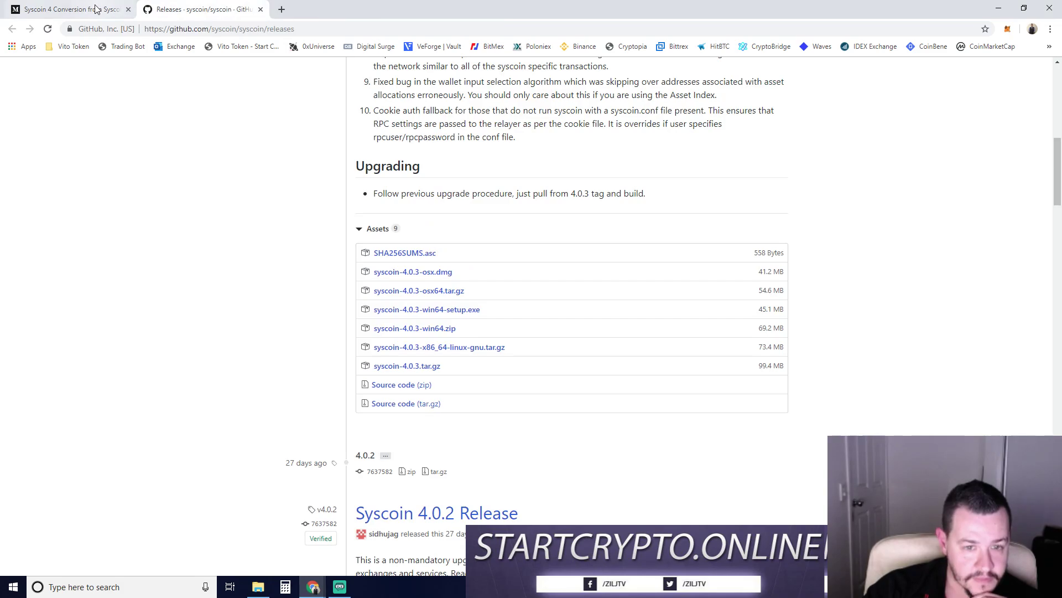
{"action": "left_click", "coordinate": [78, 9]}
{"action": "left_click", "coordinate": [257, 587]}
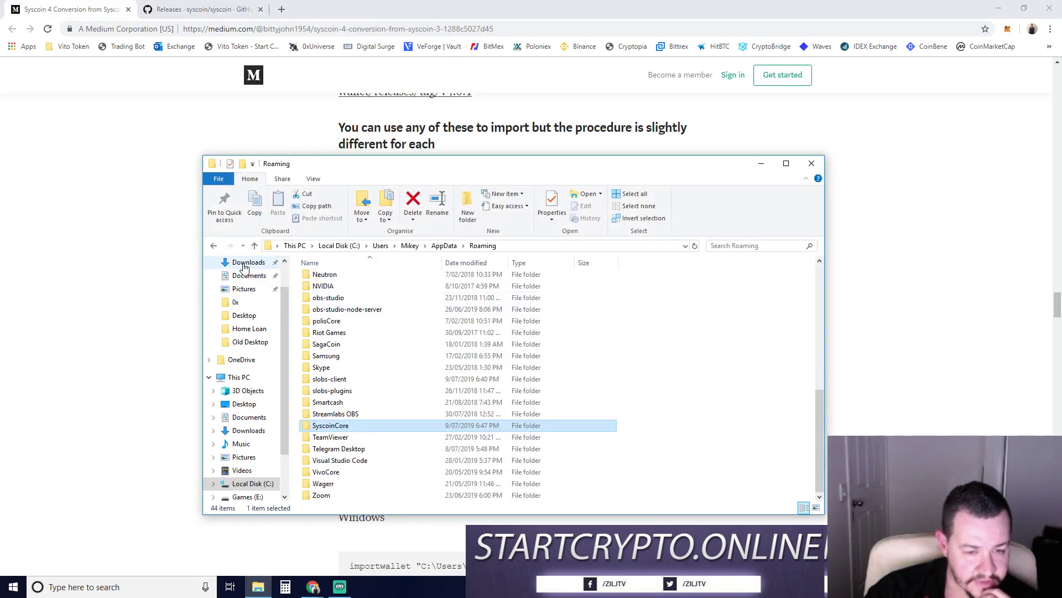
{"action": "left_click", "coordinate": [202, 9]}
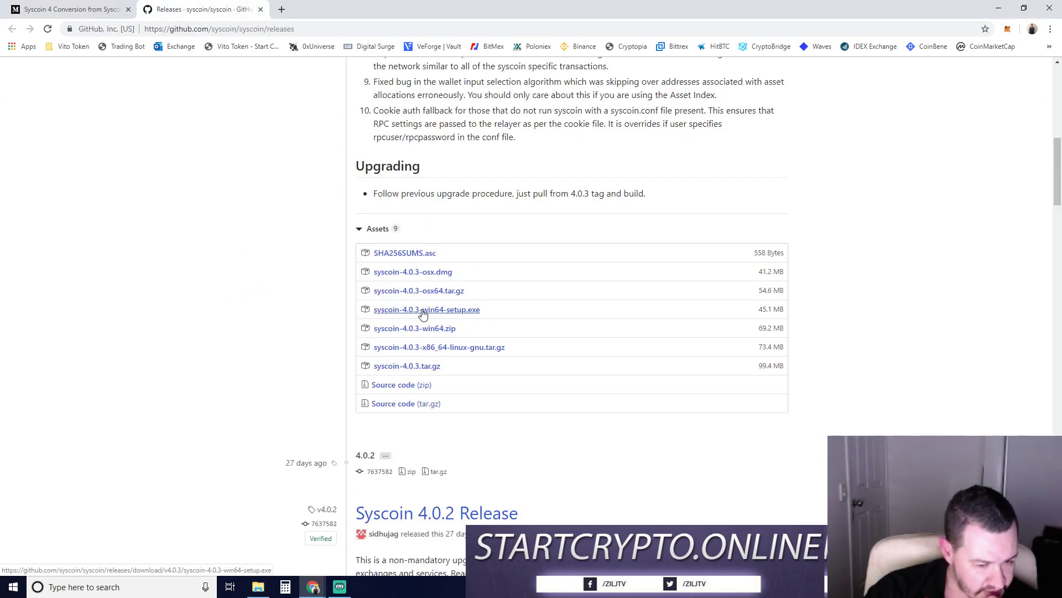
{"action": "left_click", "coordinate": [258, 587]}
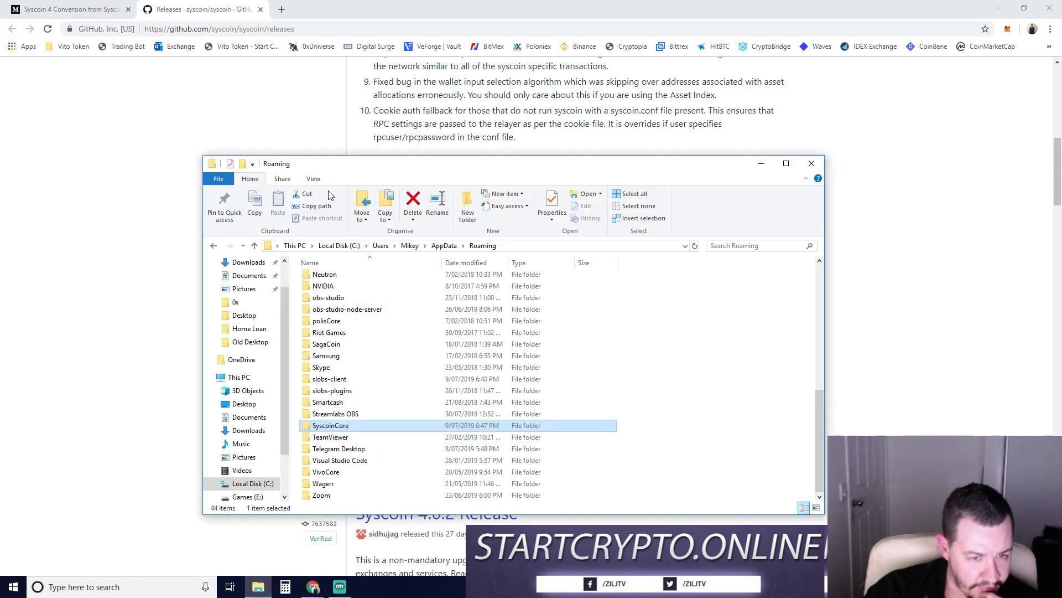
Step: Open Downloads and scroll to syscoin-4.0.3-win64-setup.exe (46,224 KB)
{"action": "left_click", "coordinate": [249, 262]}
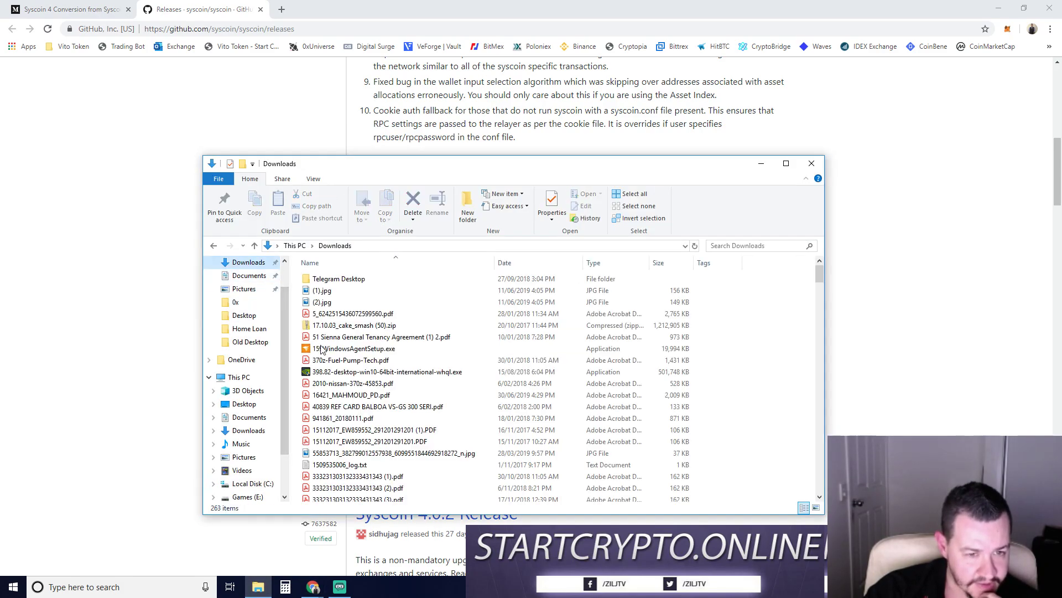
{"action": "scroll", "coordinate": [359, 416], "scroll_direction": "down", "scroll_amount": 20}
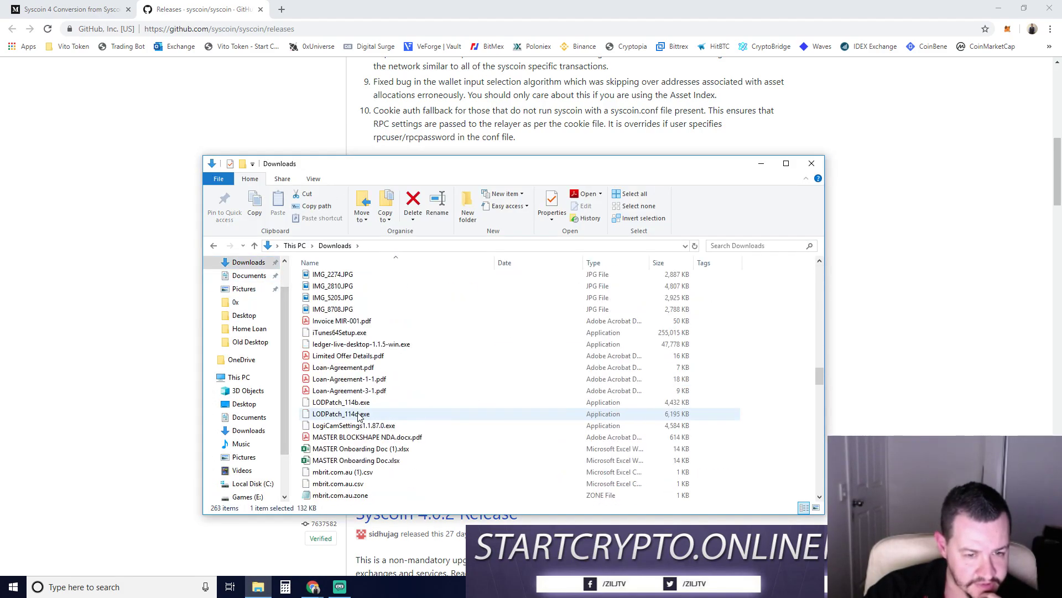
{"action": "scroll", "coordinate": [358, 416], "scroll_direction": "down", "scroll_amount": 15}
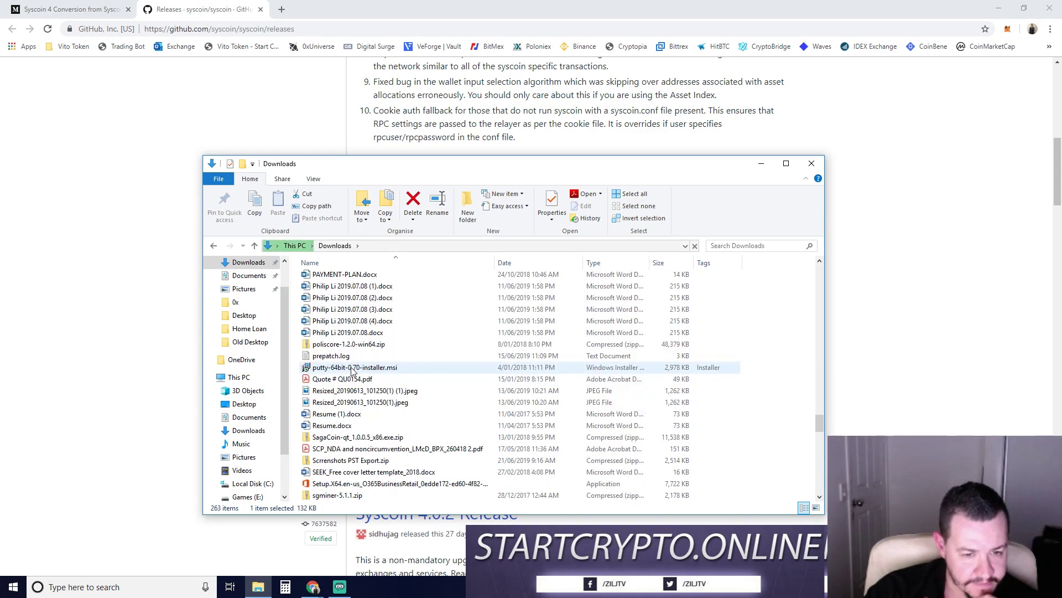
{"action": "scroll", "coordinate": [352, 357], "scroll_direction": "down", "scroll_amount": 2}
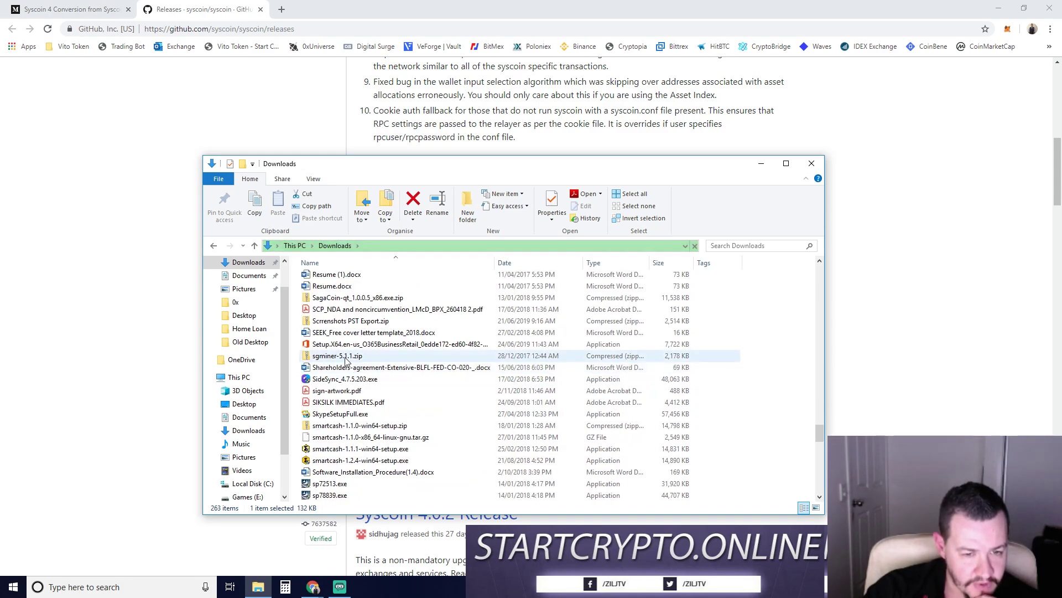
{"action": "scroll", "coordinate": [352, 345], "scroll_direction": "down", "scroll_amount": 1}
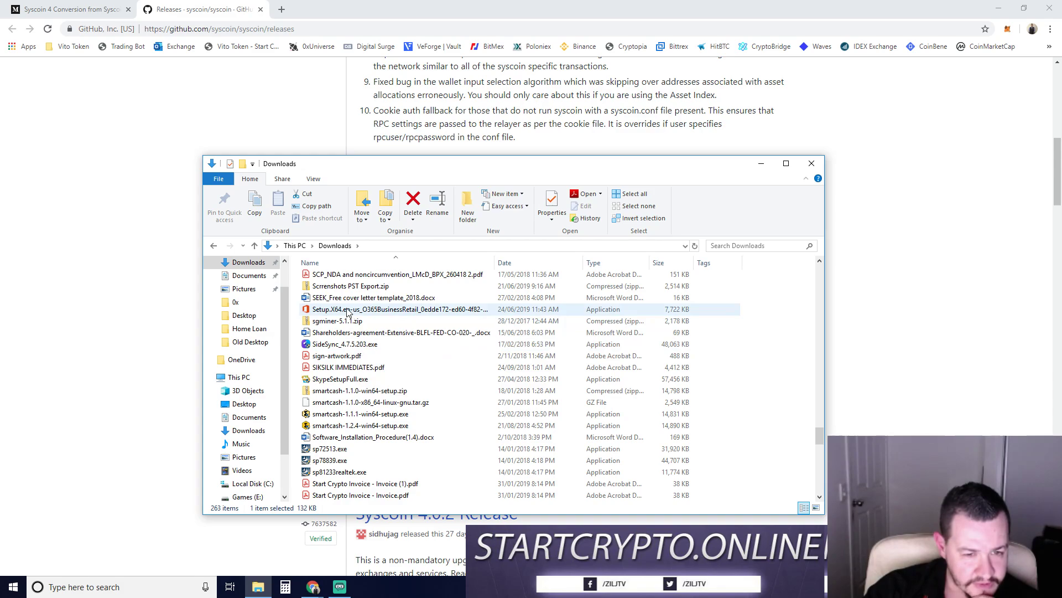
{"action": "scroll", "coordinate": [351, 371], "scroll_direction": "down", "scroll_amount": 3}
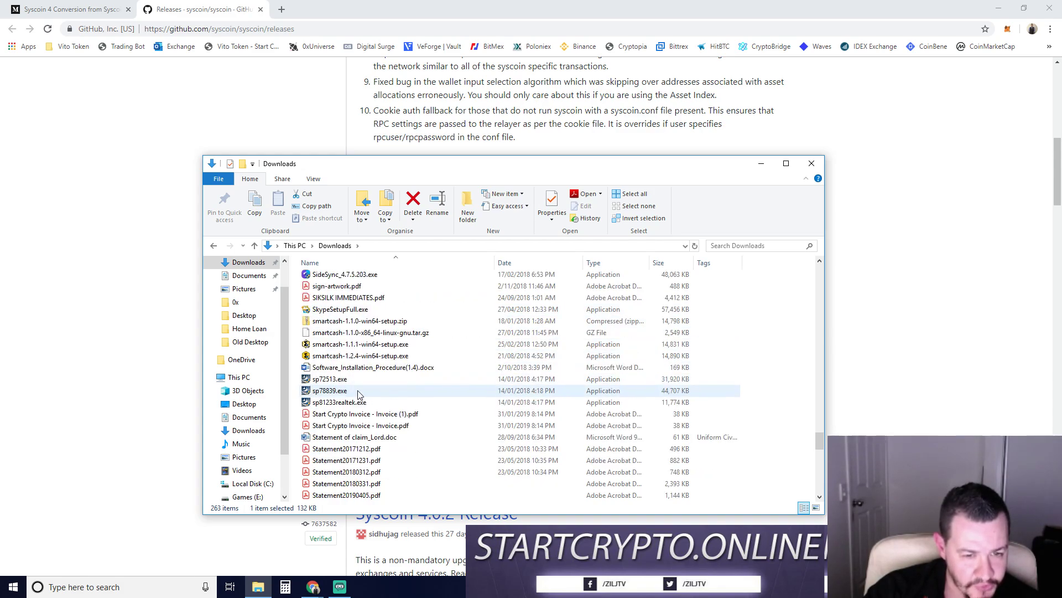
{"action": "scroll", "coordinate": [357, 365], "scroll_direction": "down", "scroll_amount": 4}
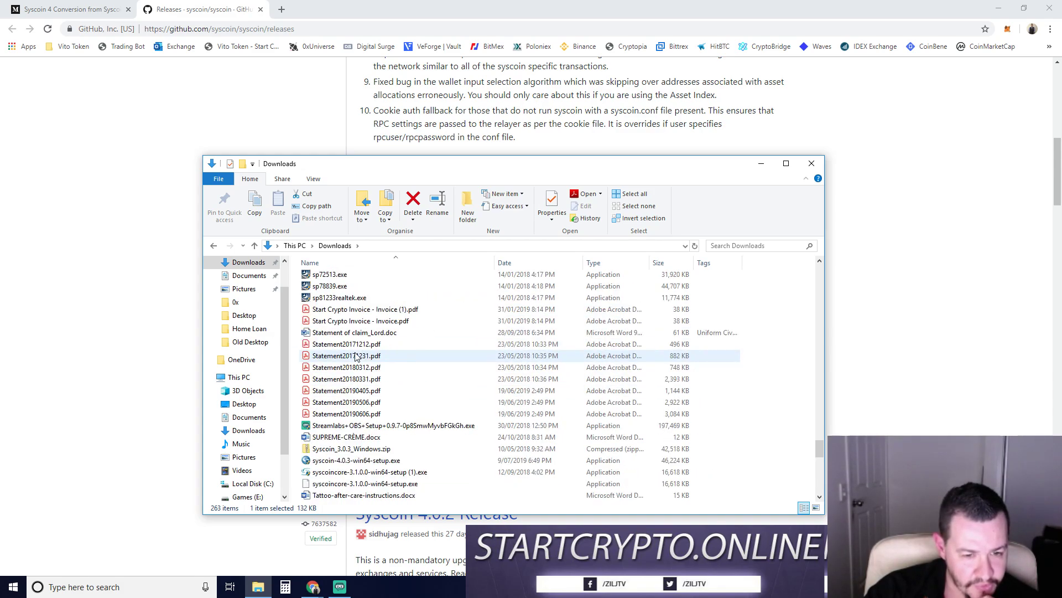
{"action": "scroll", "coordinate": [357, 365], "scroll_direction": "down", "scroll_amount": 1}
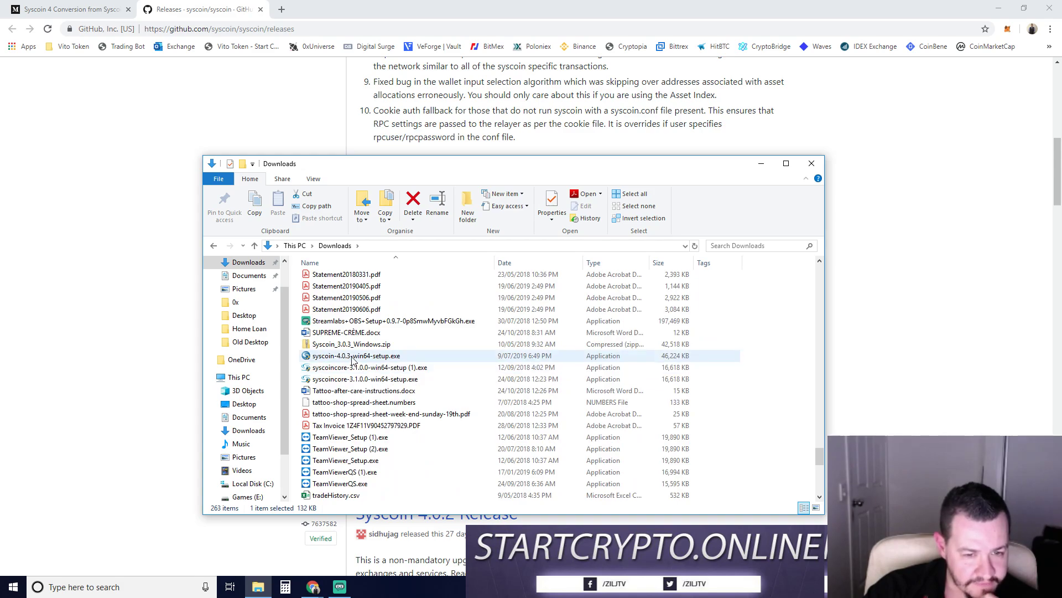
Step: Launch syscoin-4.0.3-win64-setup.exe, approve the admin prompt, and close the Downloads window
{"action": "double_click", "coordinate": [352, 357]}
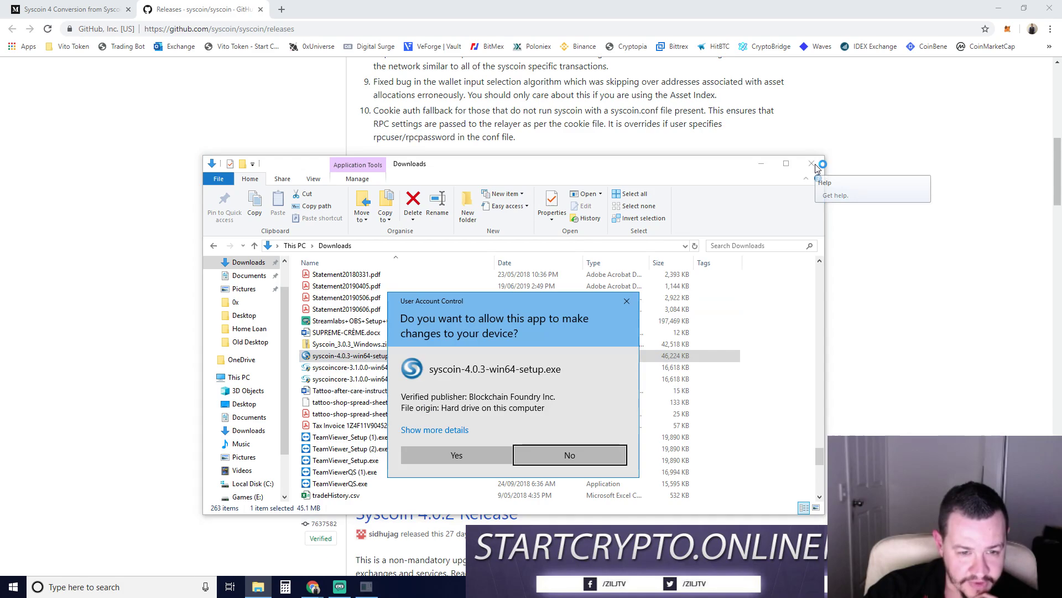
{"action": "left_click", "coordinate": [456, 455]}
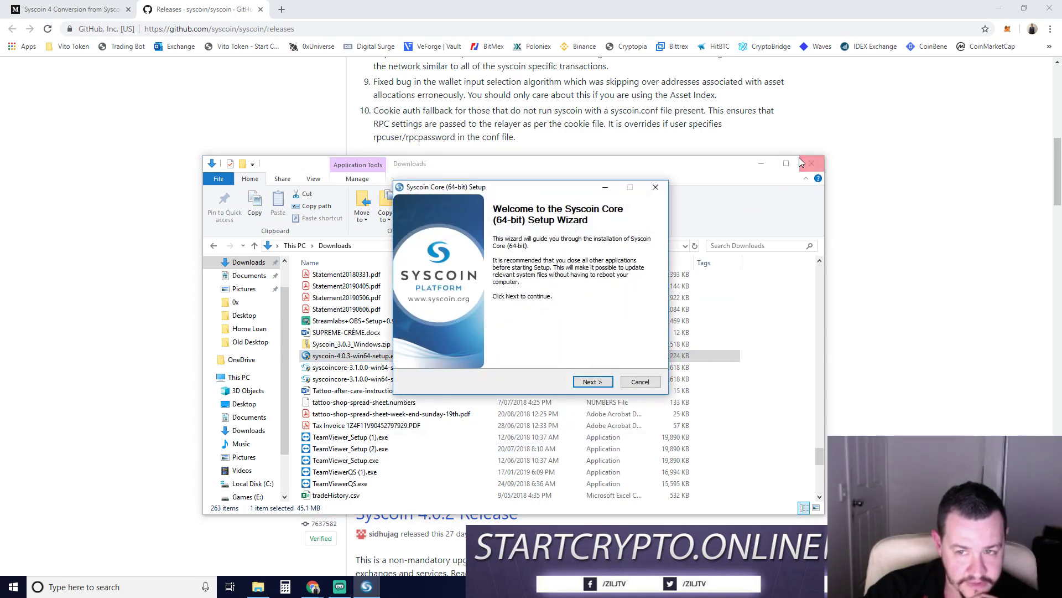
{"action": "left_click", "coordinate": [811, 165]}
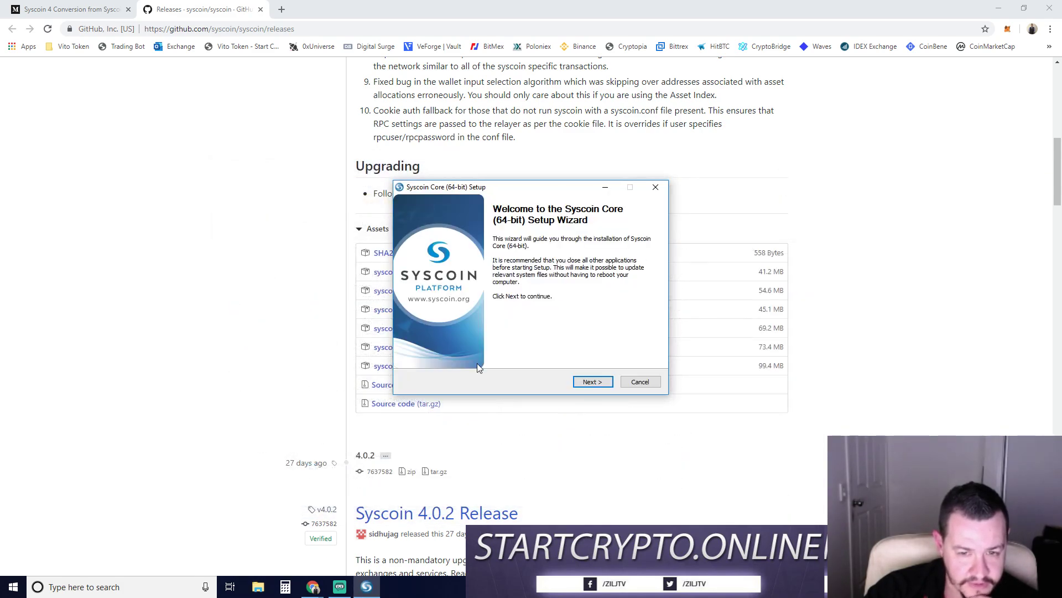
Step: Run the wizard with the default C:\Program Files\Syscoin folder and Start Menu folder to the completion page
{"action": "left_click", "coordinate": [592, 381]}
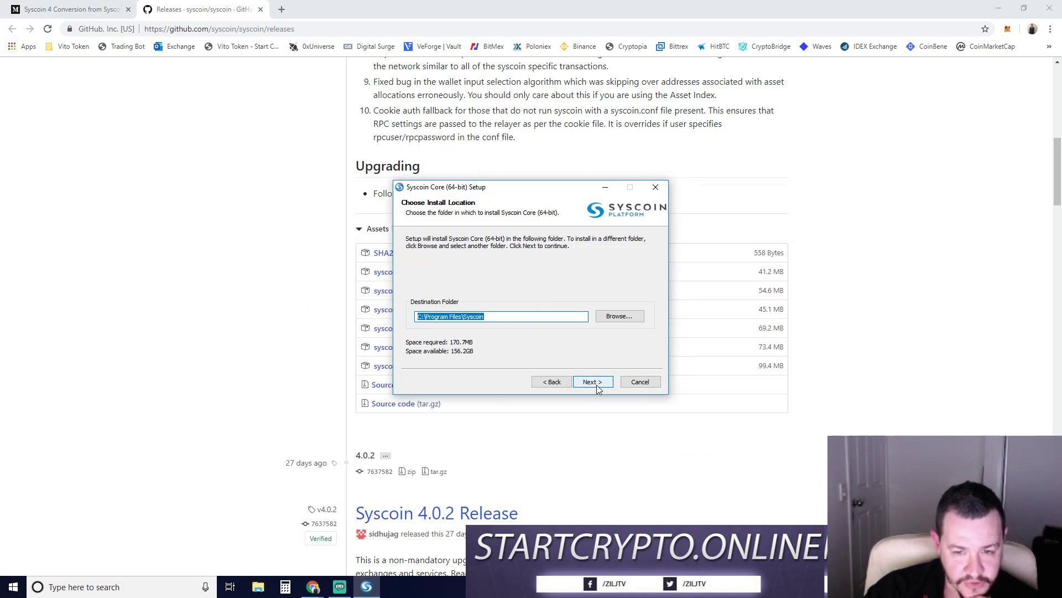
{"action": "left_click", "coordinate": [595, 386]}
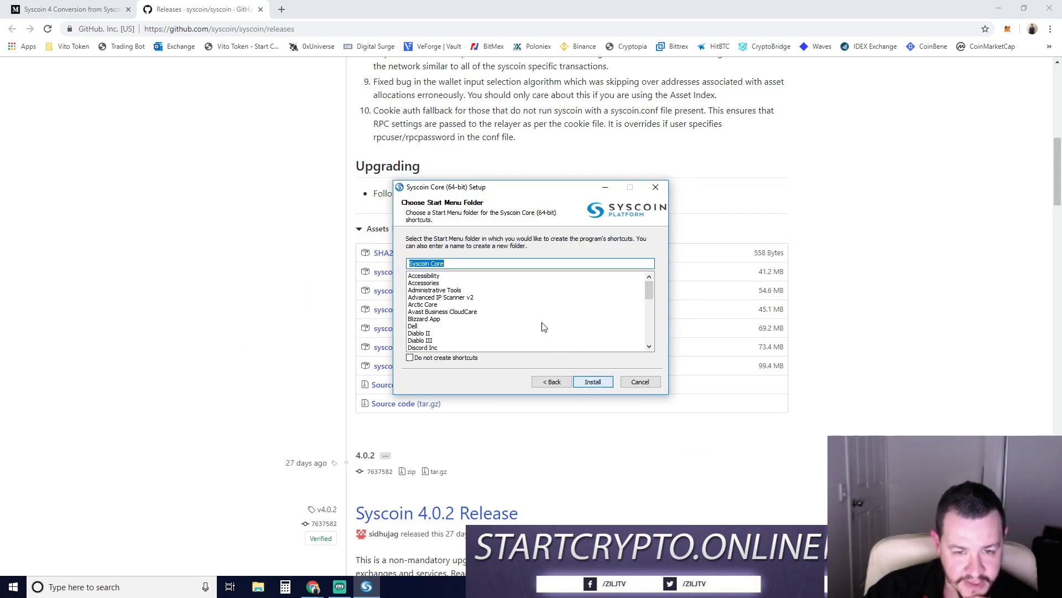
{"action": "left_click", "coordinate": [593, 382]}
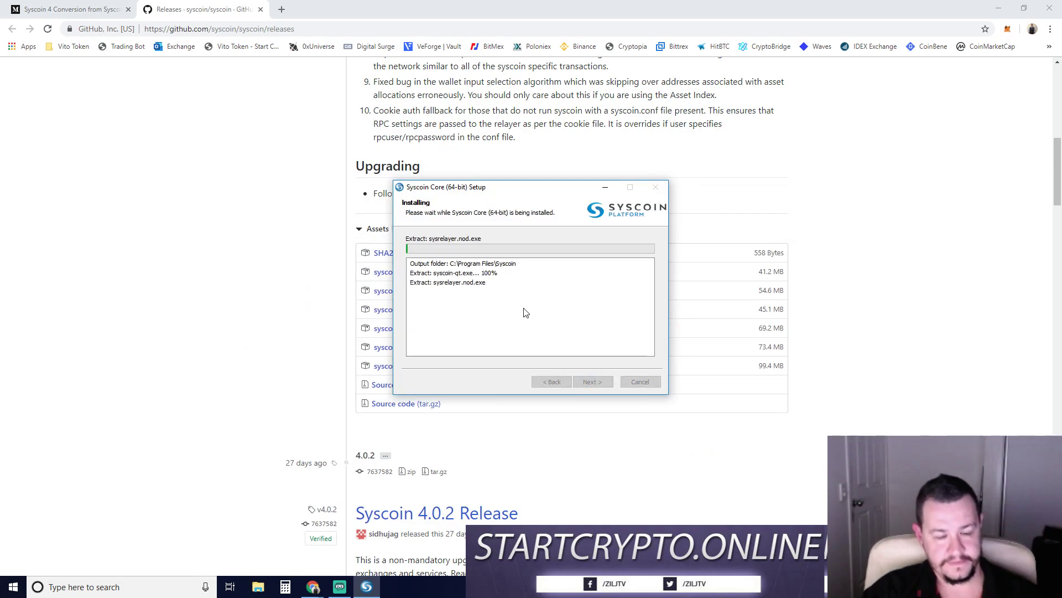
{"action": "mouse_move", "coordinate": [513, 189]}
{"action": "left_mouse_down"}
{"action": "mouse_move", "coordinate": [470, 178]}
{"action": "mouse_move", "coordinate": [505, 181]}
{"action": "left_mouse_up"}
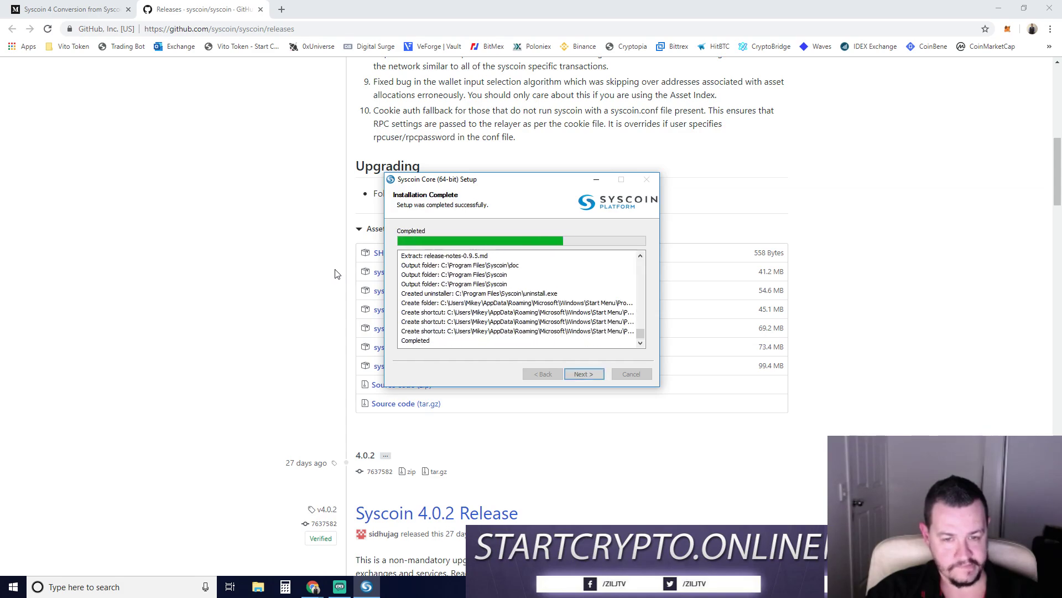
{"action": "left_click", "coordinate": [590, 377]}
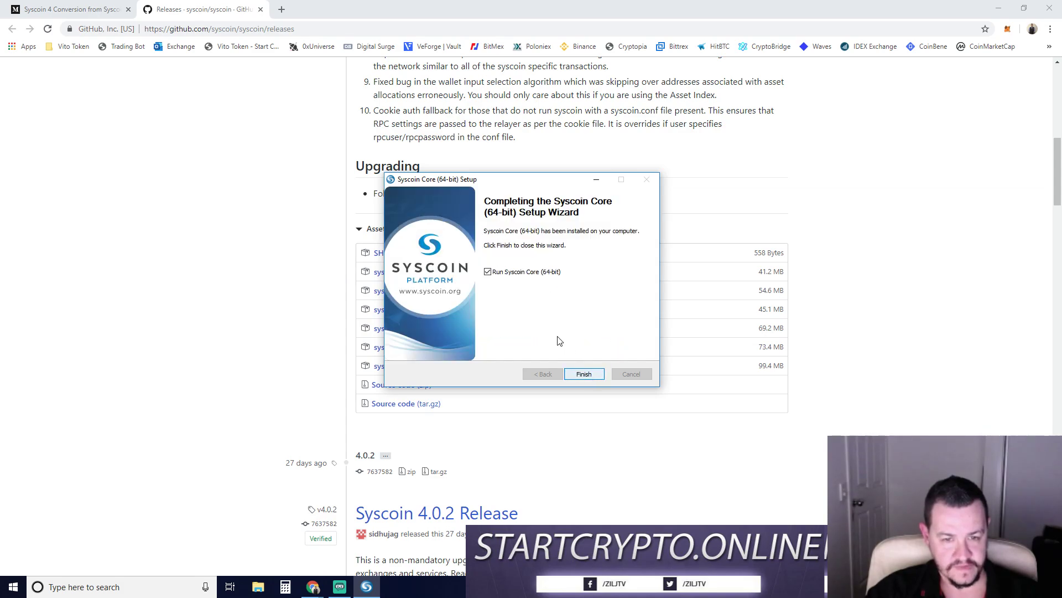
Step: Finish setup, keep the default data directory, and allow sysgeth.nod.exe and Syscoin Core through the firewall, including public networks
{"action": "left_click", "coordinate": [585, 373]}
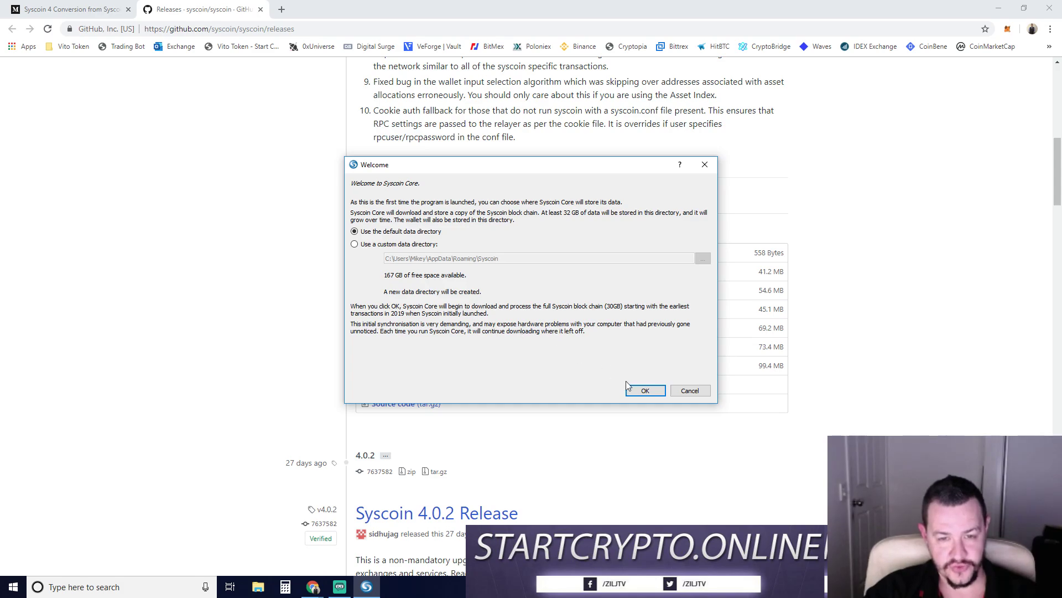
{"action": "left_click", "coordinate": [645, 391]}
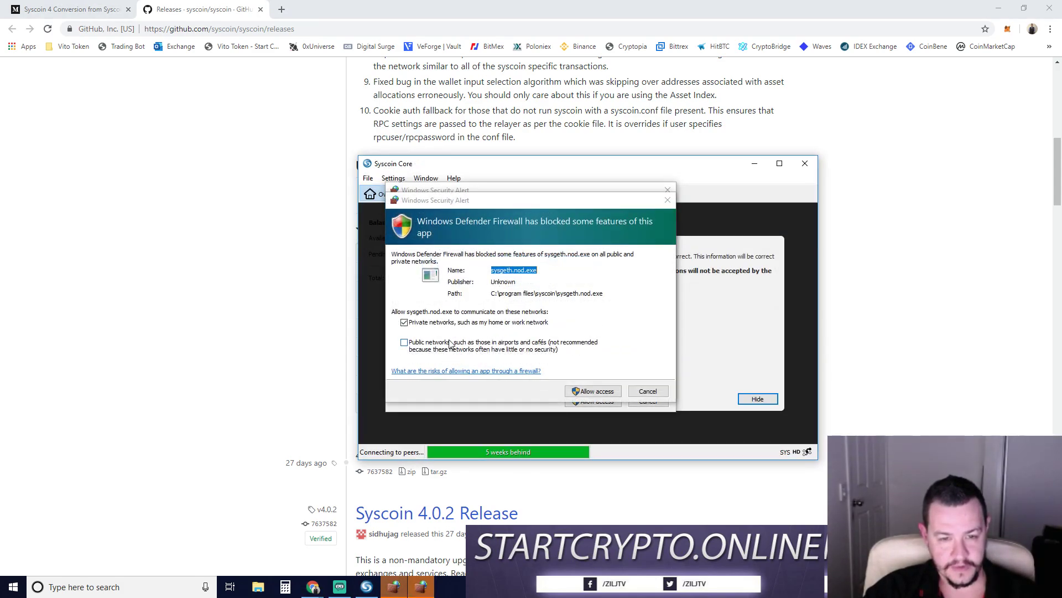
{"action": "left_click", "coordinate": [582, 391]}
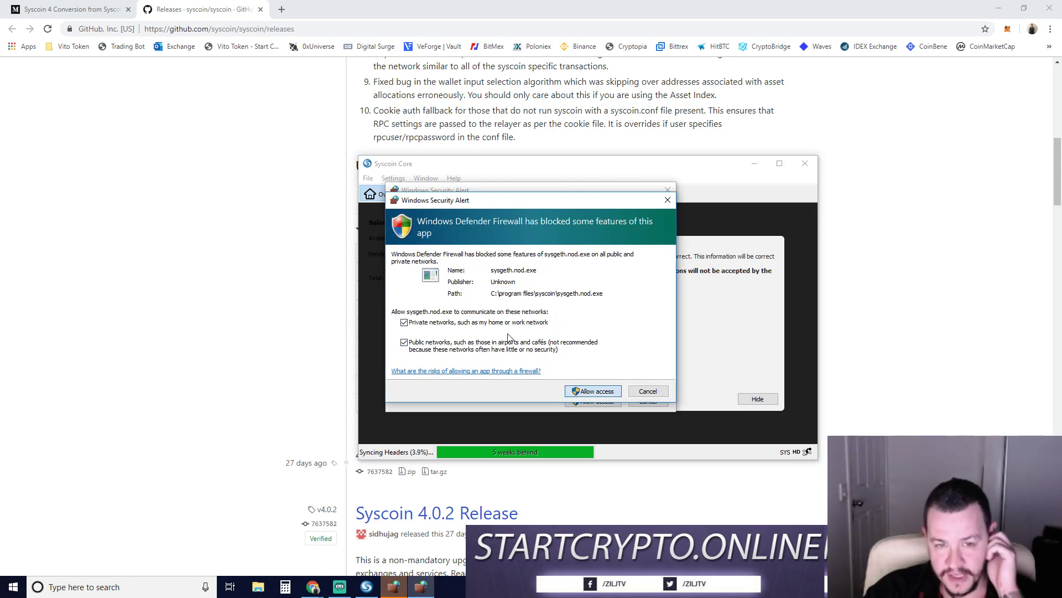
{"action": "left_click", "coordinate": [404, 352]}
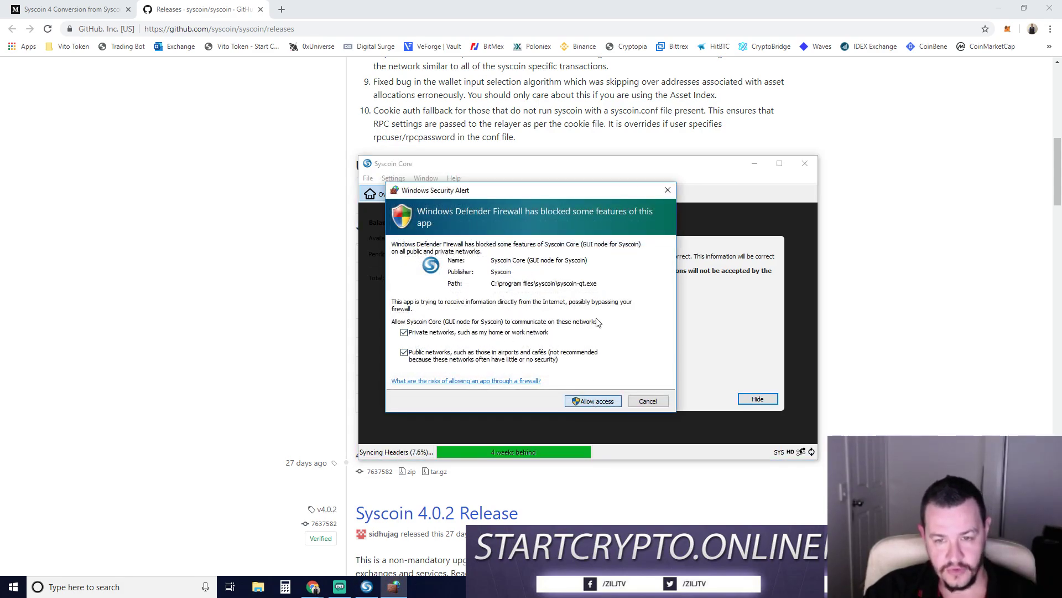
{"action": "key", "text": "Return"}
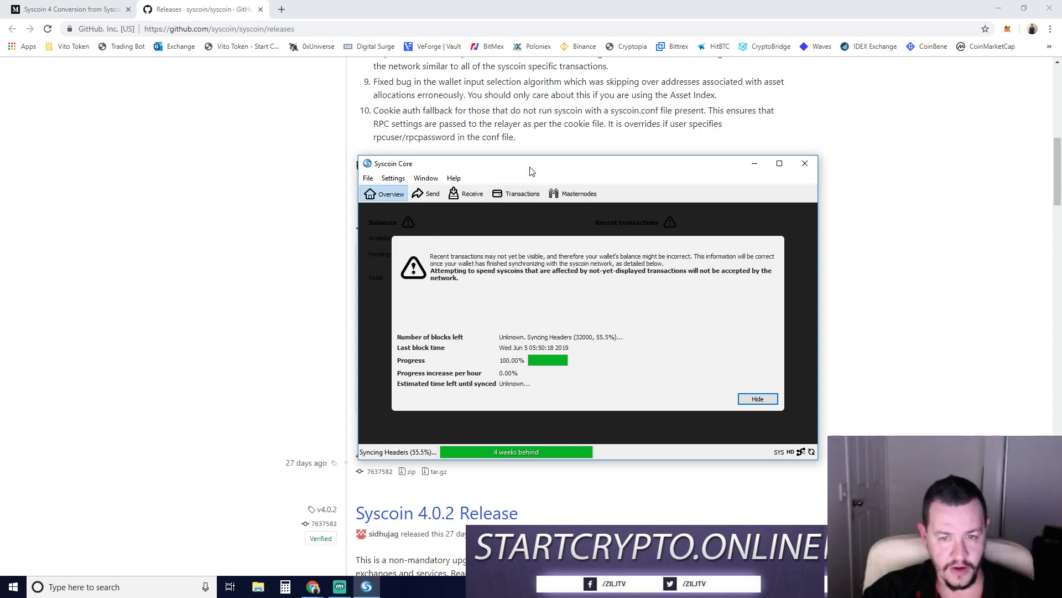
{"action": "left_click_drag", "start_coordinate": [532, 169], "coordinate": [732, 93]}
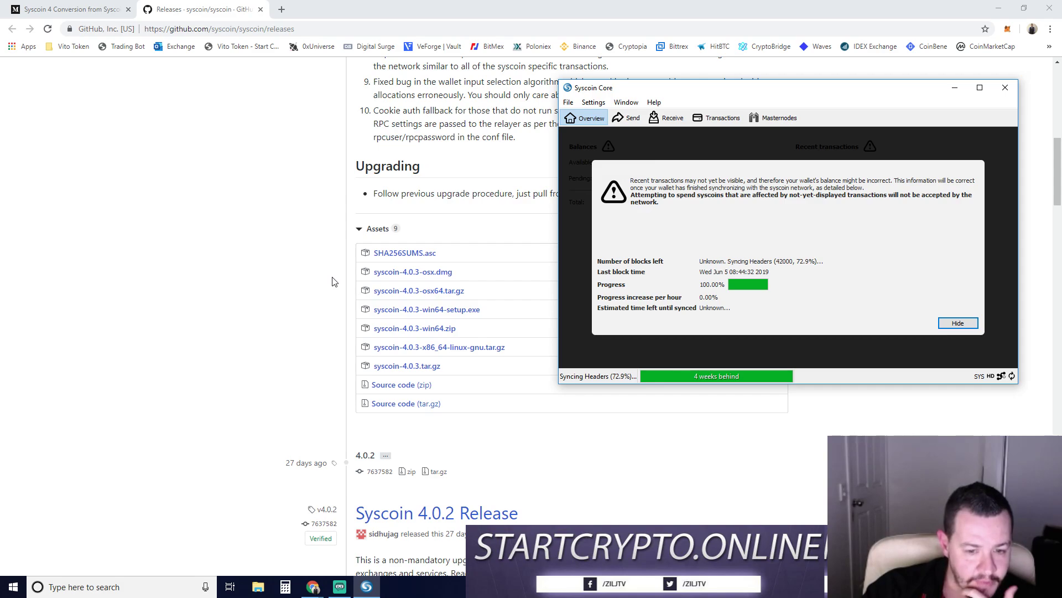
Step: Return to the Syscoin 4 conversion guide and highlight the genesis block error paragraph
{"action": "left_click", "coordinate": [239, 30]}
{"action": "left_click", "coordinate": [71, 9]}
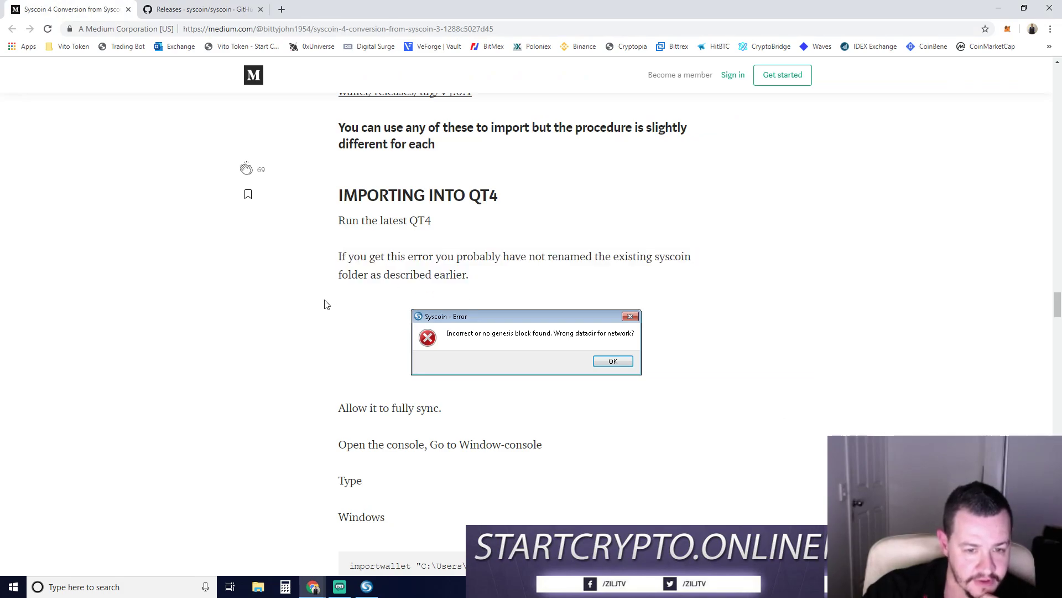
{"action": "left_click_drag", "start_coordinate": [343, 196], "coordinate": [489, 275]}
{"action": "left_click", "coordinate": [489, 275]}
{"action": "triple_click", "coordinate": [479, 289]}
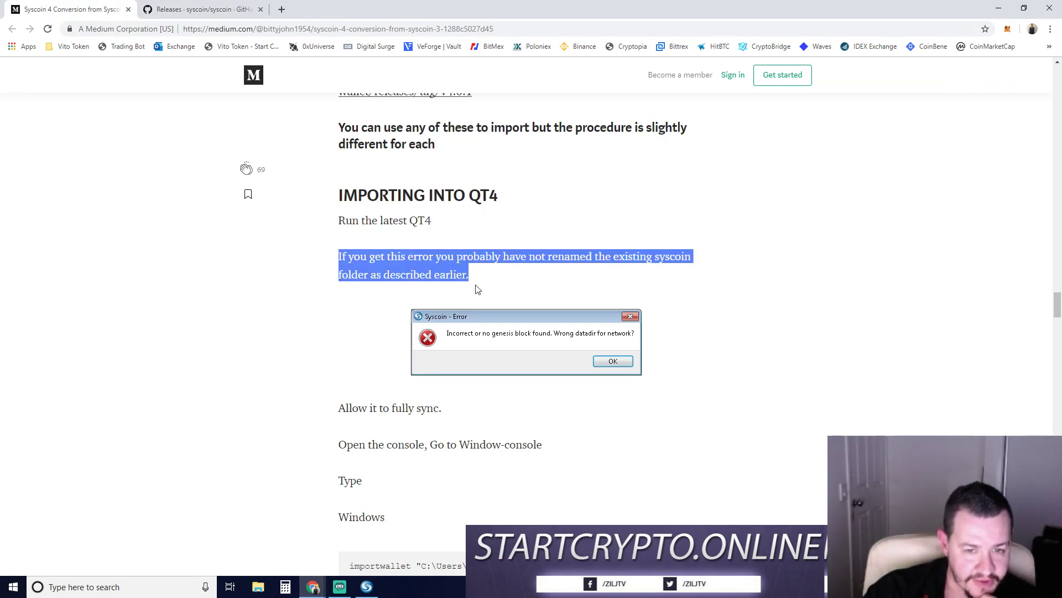
{"action": "left_click", "coordinate": [479, 289]}
Step: Scroll to the importwallet command and highlight it
{"action": "scroll", "coordinate": [332, 349], "scroll_direction": "down", "scroll_amount": 1}
{"action": "scroll", "coordinate": [332, 340], "scroll_direction": "down", "scroll_amount": 5}
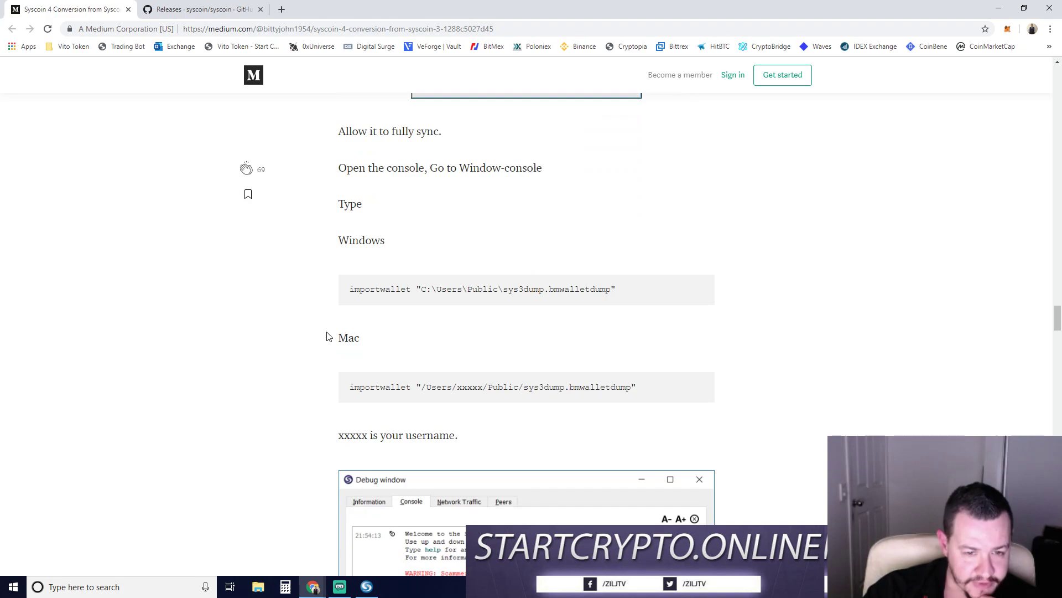
{"action": "scroll", "coordinate": [335, 332], "scroll_direction": "up", "scroll_amount": 1}
{"action": "left_click_drag", "start_coordinate": [348, 345], "coordinate": [649, 356]}
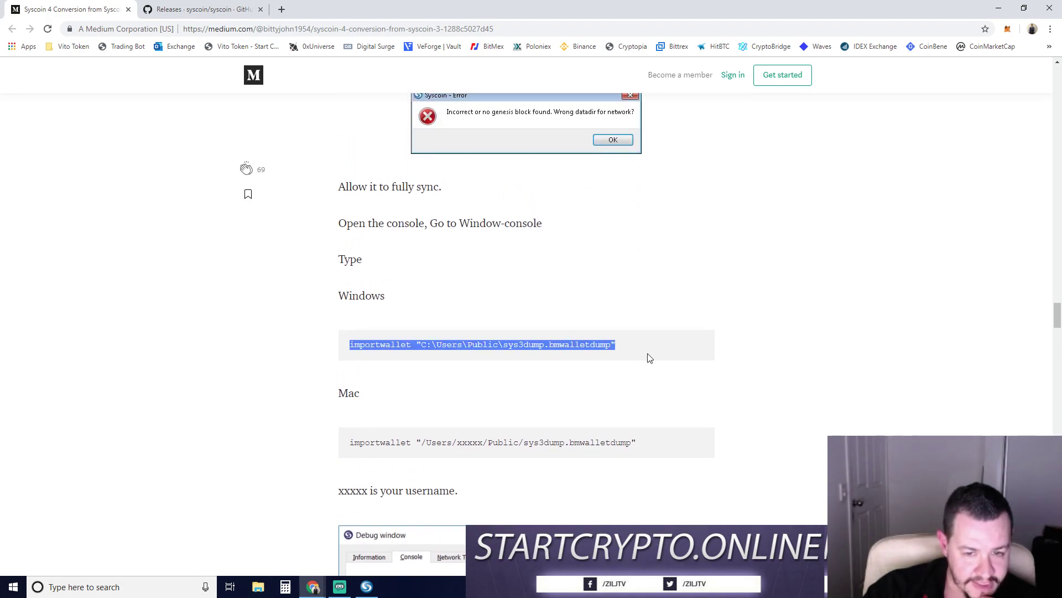
{"action": "left_click", "coordinate": [344, 347]}
Step: Read further down and highlight the import paragraph several times
{"action": "scroll", "coordinate": [314, 321], "scroll_direction": "down", "scroll_amount": 3}
{"action": "scroll", "coordinate": [313, 321], "scroll_direction": "down", "scroll_amount": 5}
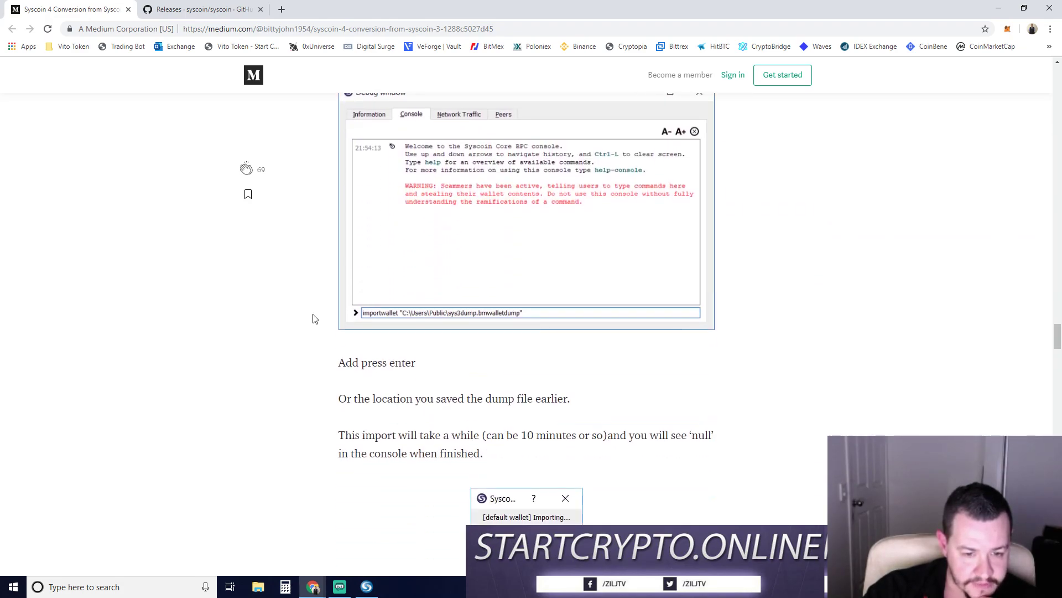
{"action": "scroll", "coordinate": [314, 319], "scroll_direction": "down", "scroll_amount": 2}
{"action": "left_click_drag", "start_coordinate": [339, 270], "coordinate": [512, 296]}
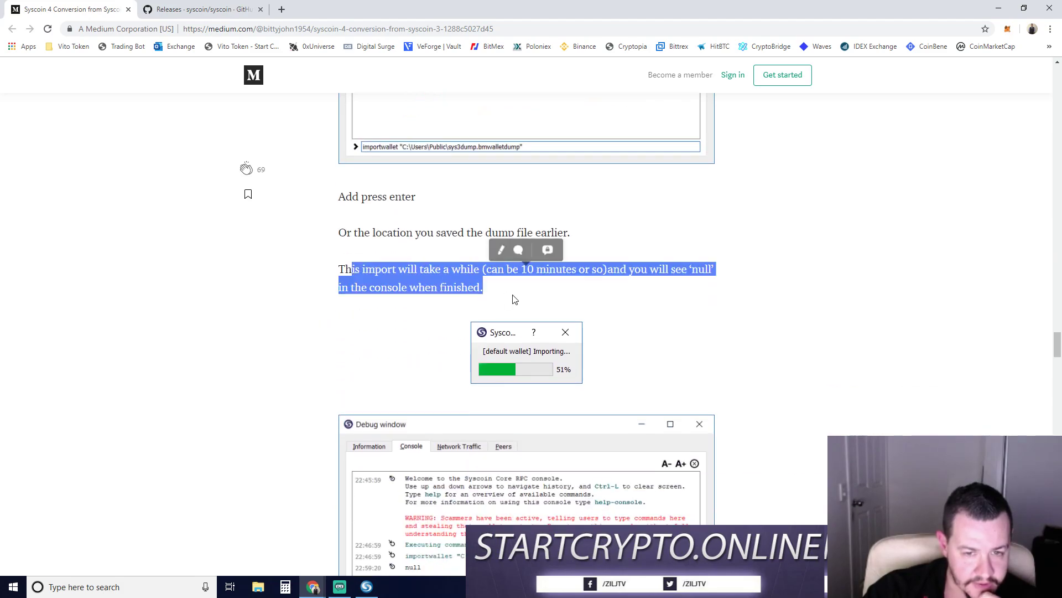
{"action": "left_click", "coordinate": [513, 297]}
{"action": "left_click_drag", "start_coordinate": [355, 270], "coordinate": [500, 304]}
{"action": "left_click", "coordinate": [501, 305]}
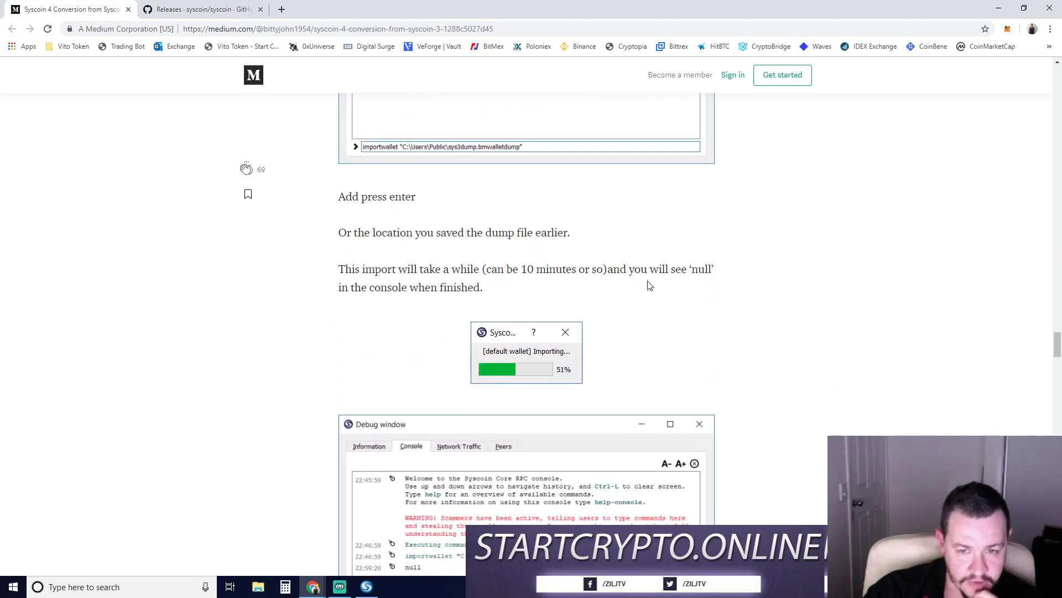
{"action": "left_click_drag", "start_coordinate": [348, 264], "coordinate": [571, 298]}
{"action": "left_click", "coordinate": [574, 300]}
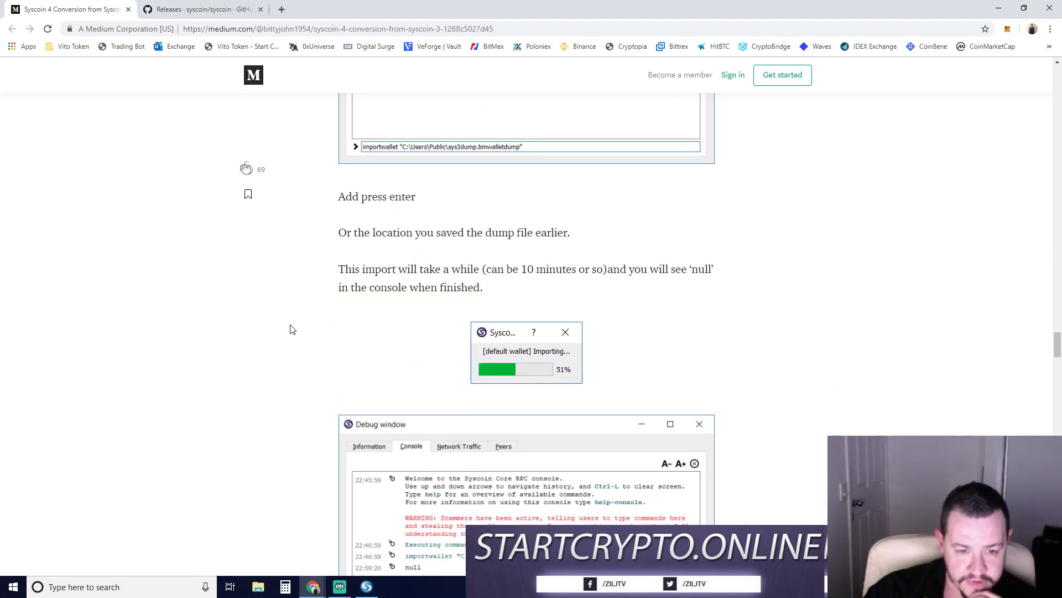
Step: Highlight the balance check line, the new-address advice and the dumpfile safety paragraph
{"action": "scroll", "coordinate": [299, 319], "scroll_direction": "down", "scroll_amount": 6}
{"action": "scroll", "coordinate": [325, 316], "scroll_direction": "down", "scroll_amount": 2}
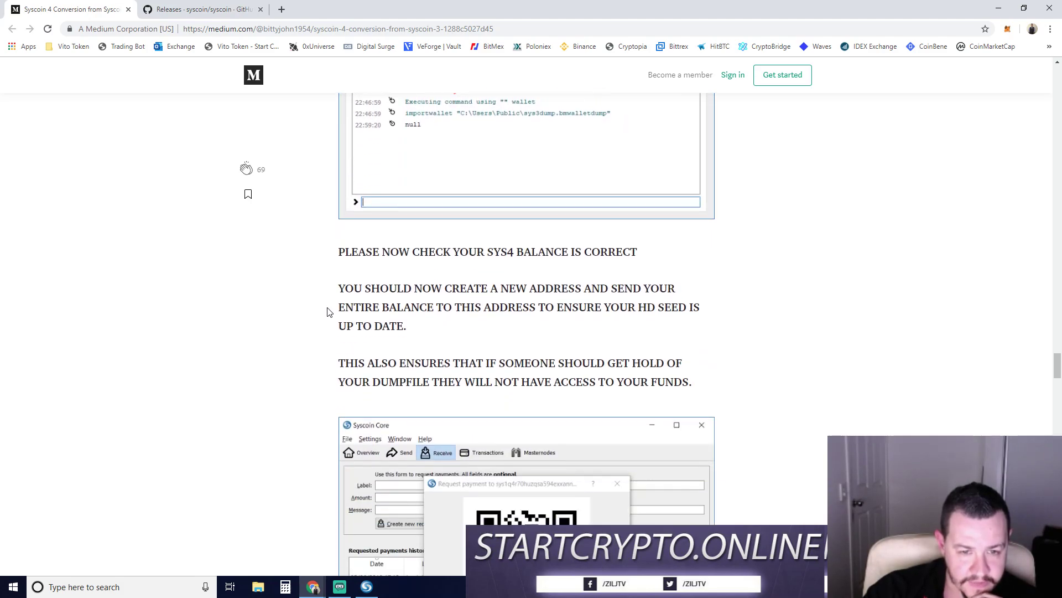
{"action": "left_click_drag", "start_coordinate": [357, 253], "coordinate": [637, 254]}
{"action": "left_click", "coordinate": [660, 266]}
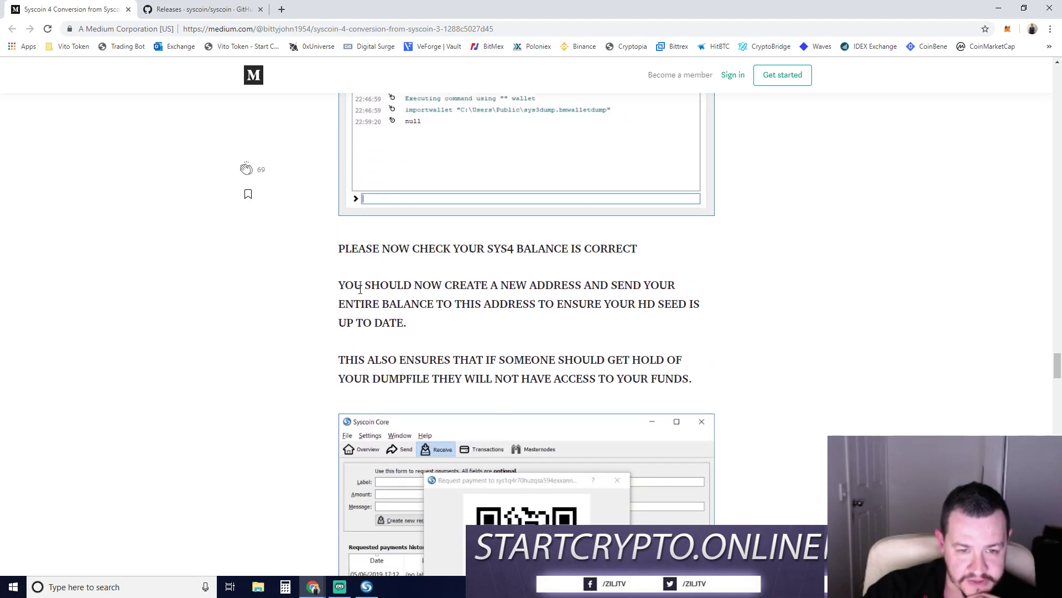
{"action": "scroll", "coordinate": [343, 240], "scroll_direction": "down", "scroll_amount": 1}
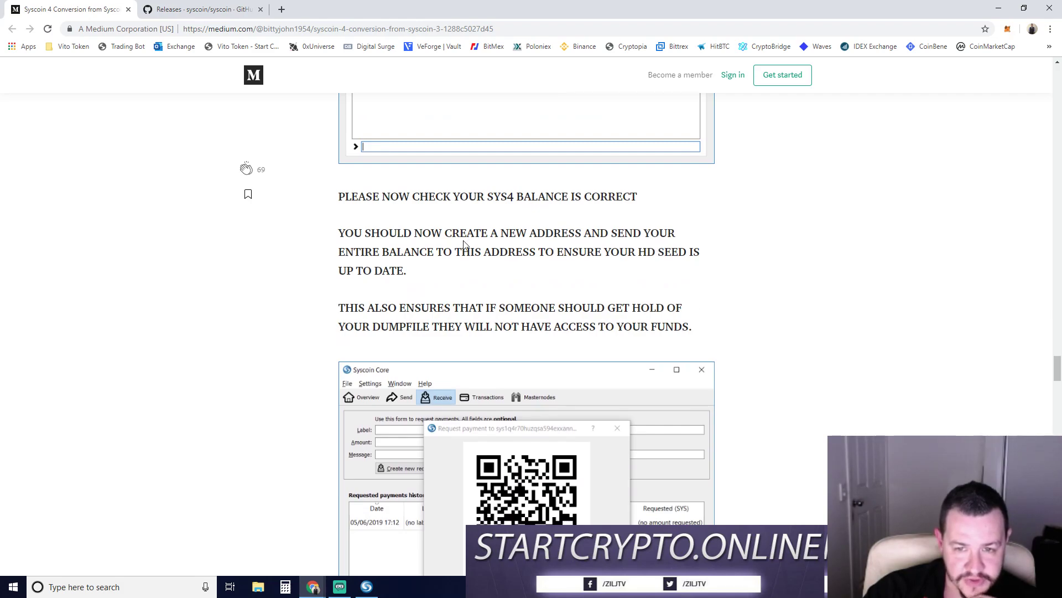
{"action": "left_click_drag", "start_coordinate": [343, 233], "coordinate": [468, 275]}
{"action": "left_click", "coordinate": [469, 275]}
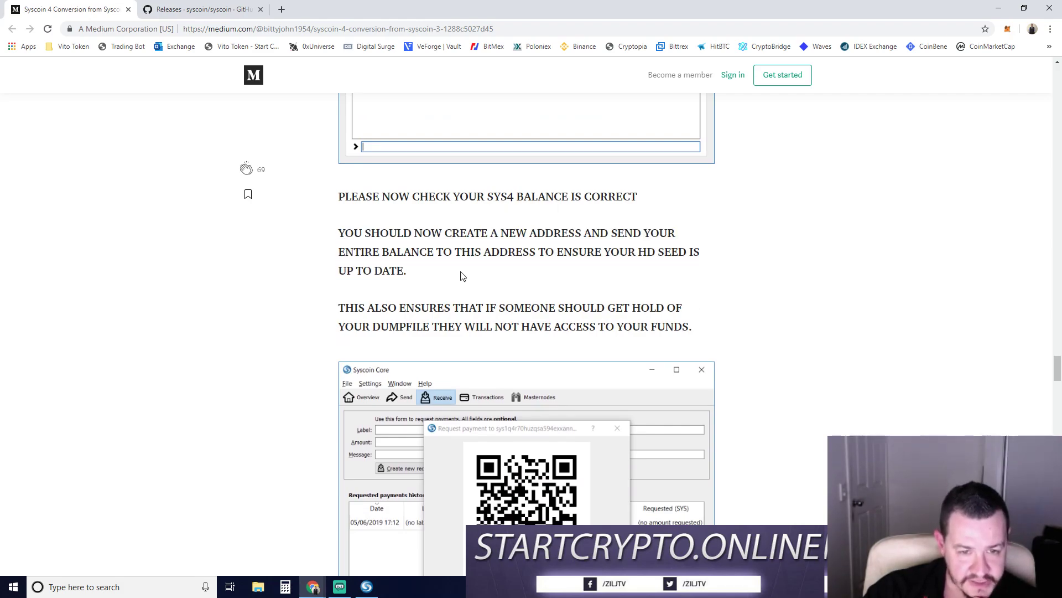
{"action": "scroll", "coordinate": [462, 273], "scroll_direction": "down", "scroll_amount": 1}
{"action": "left_click_drag", "start_coordinate": [338, 253], "coordinate": [725, 285]}
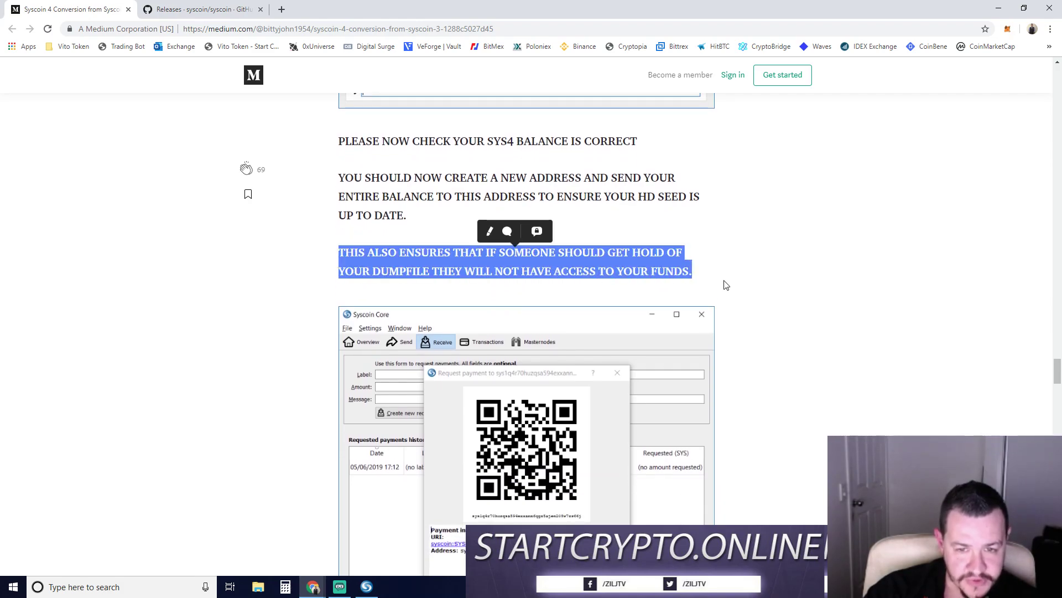
{"action": "left_click", "coordinate": [726, 285]}
{"action": "left_click_drag", "start_coordinate": [338, 253], "coordinate": [720, 283]}
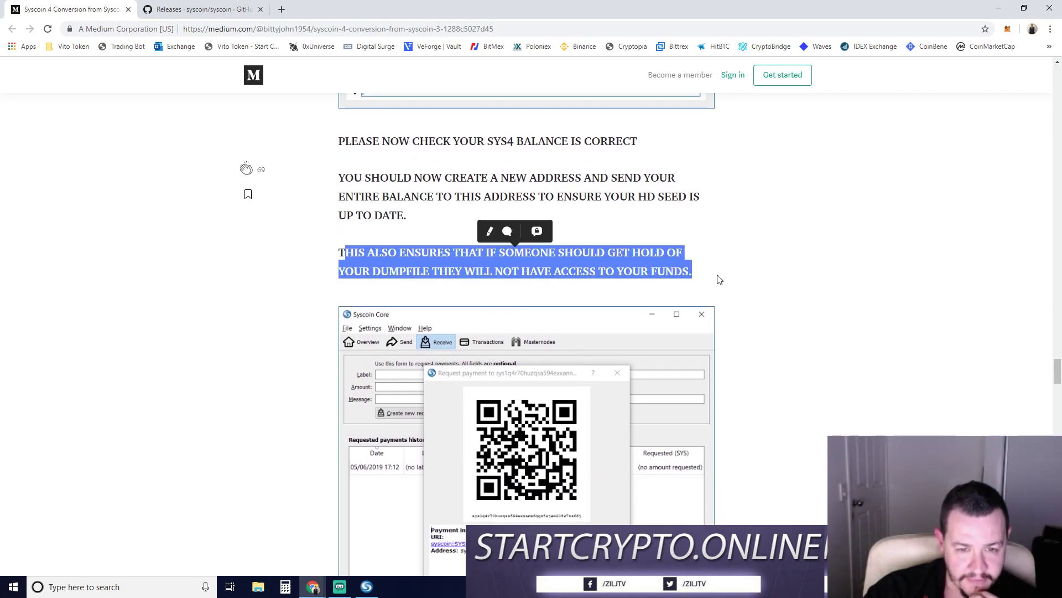
{"action": "left_click", "coordinate": [721, 281]}
Step: Highlight the IMPORTING INTO SPARK heading and the encrypt-then-backup instruction for QT
{"action": "scroll", "coordinate": [308, 298], "scroll_direction": "down", "scroll_amount": 3}
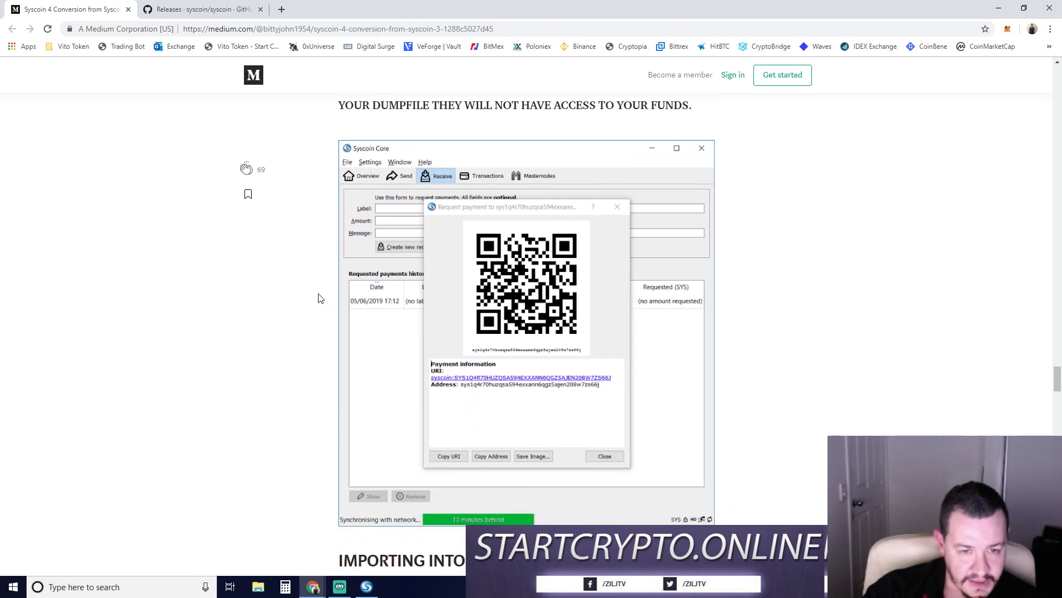
{"action": "scroll", "coordinate": [326, 295], "scroll_direction": "up", "scroll_amount": 1}
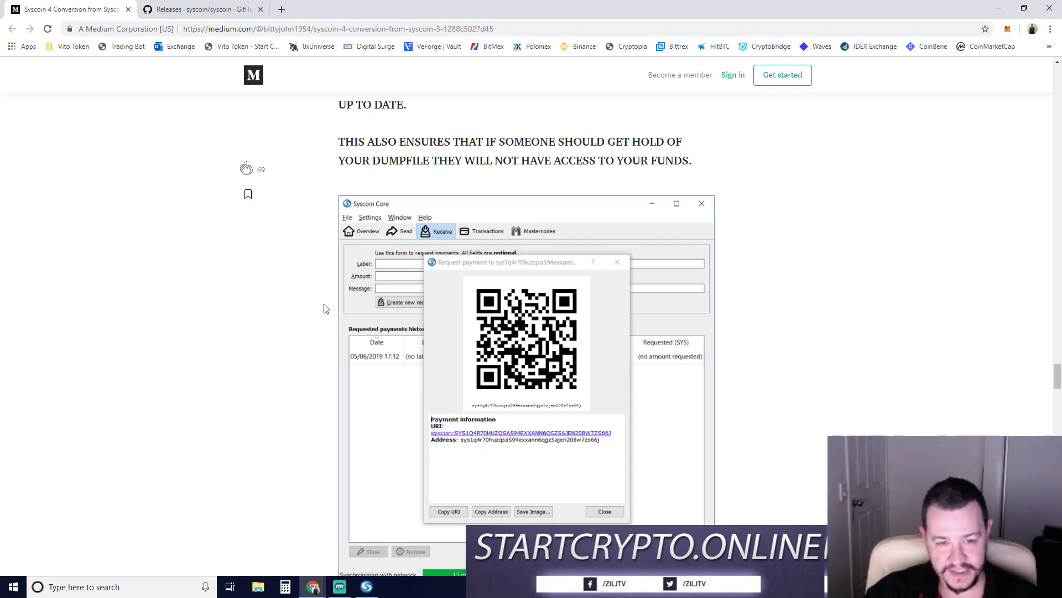
{"action": "scroll", "coordinate": [325, 307], "scroll_direction": "down", "scroll_amount": 5}
{"action": "left_click_drag", "start_coordinate": [328, 334], "coordinate": [520, 382]}
{"action": "left_click", "coordinate": [244, 358]}
{"action": "scroll", "coordinate": [298, 315], "scroll_direction": "down", "scroll_amount": 12}
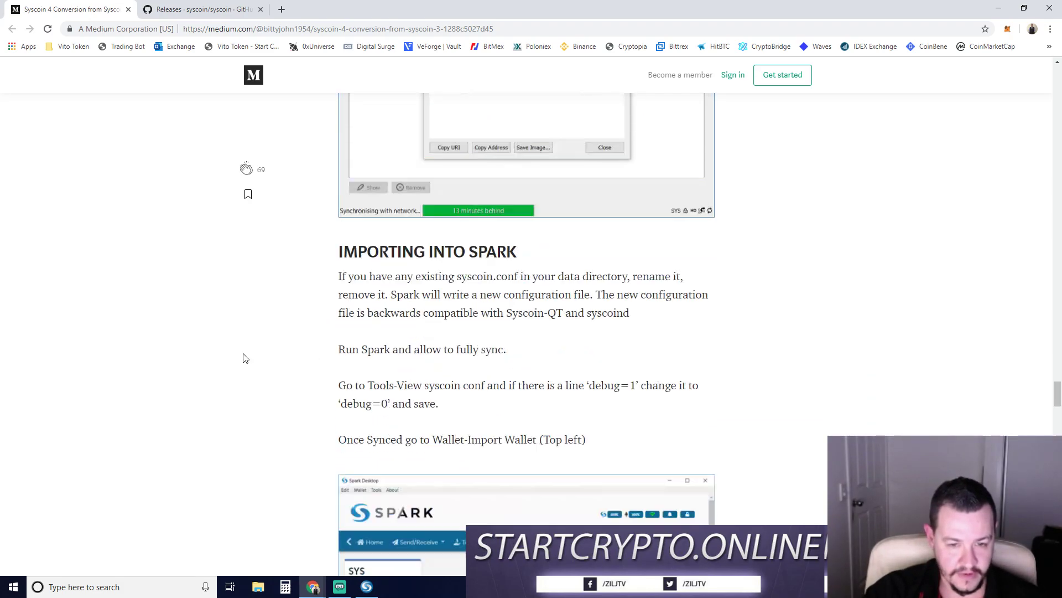
{"action": "scroll", "coordinate": [319, 328], "scroll_direction": "down", "scroll_amount": 12}
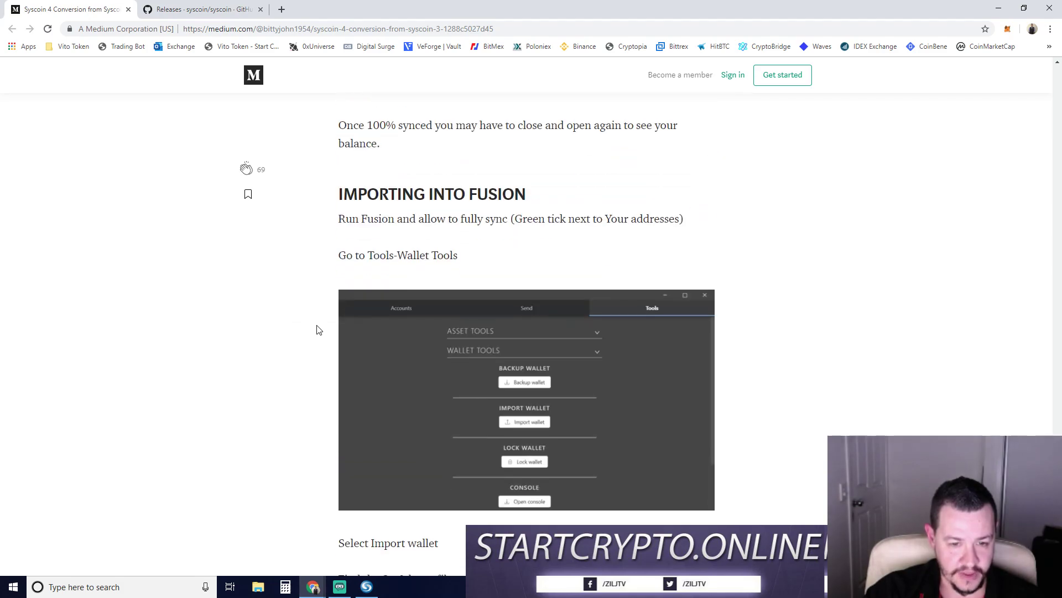
{"action": "scroll", "coordinate": [319, 328], "scroll_direction": "down", "scroll_amount": 20}
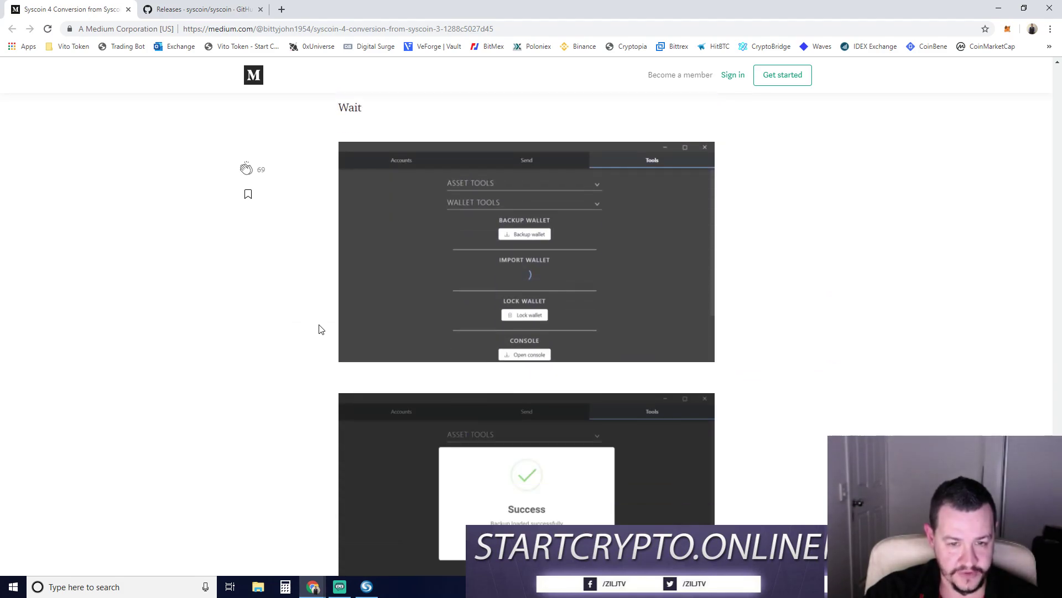
{"action": "scroll", "coordinate": [319, 329], "scroll_direction": "down", "scroll_amount": 3}
{"action": "scroll", "coordinate": [319, 329], "scroll_direction": "up", "scroll_amount": 1}
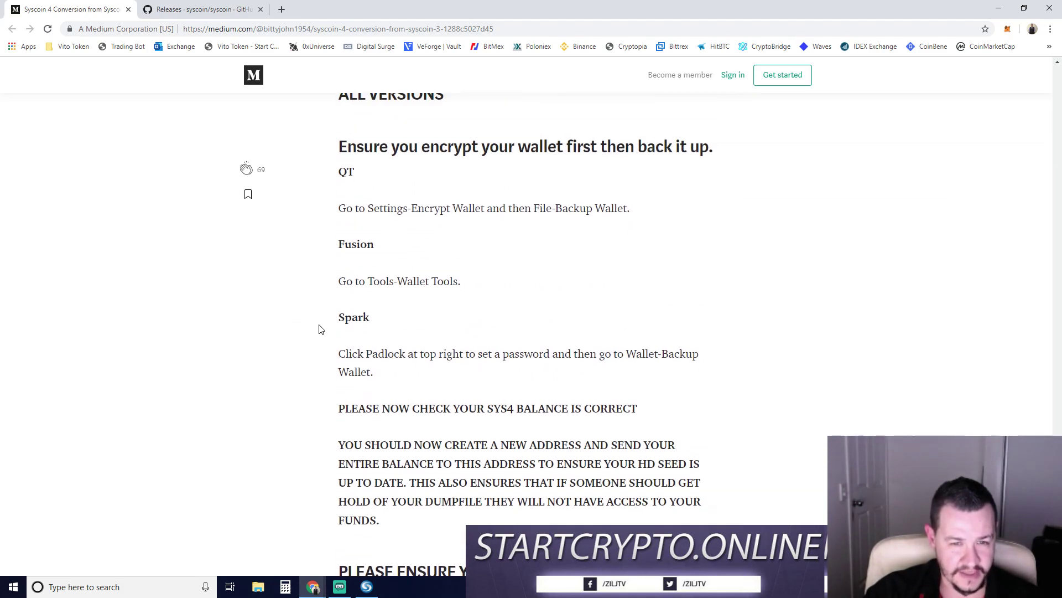
{"action": "left_click_drag", "start_coordinate": [340, 209], "coordinate": [624, 209]}
{"action": "left_click", "coordinate": [402, 244]}
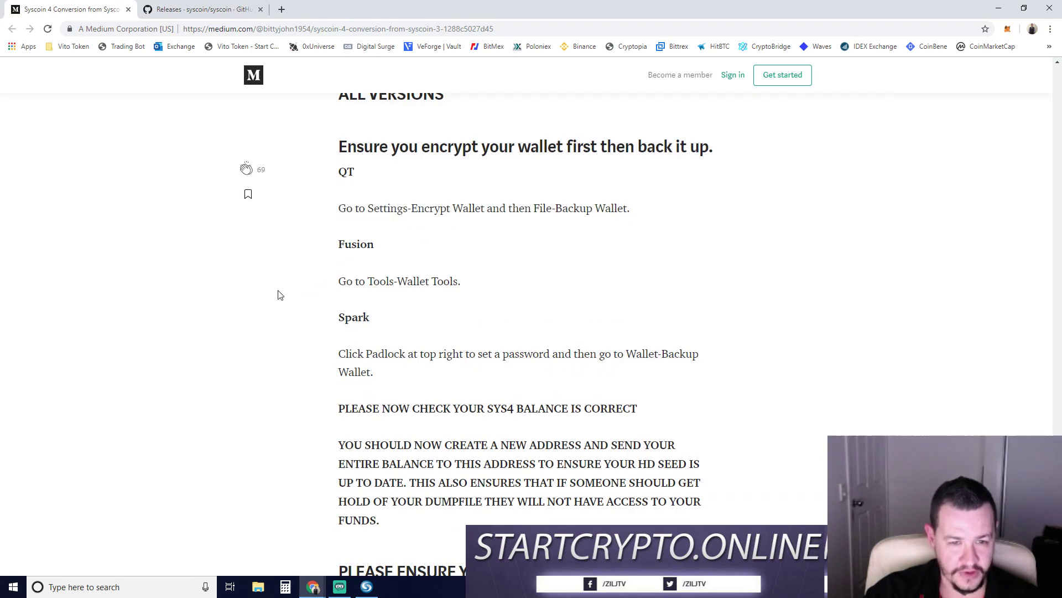
Step: Scroll back up to the QT4, Fusion and Spark links above IMPORTING INTO QT4
{"action": "scroll", "coordinate": [332, 274], "scroll_direction": "down", "scroll_amount": 7}
{"action": "scroll", "coordinate": [321, 271], "scroll_direction": "down", "scroll_amount": 3}
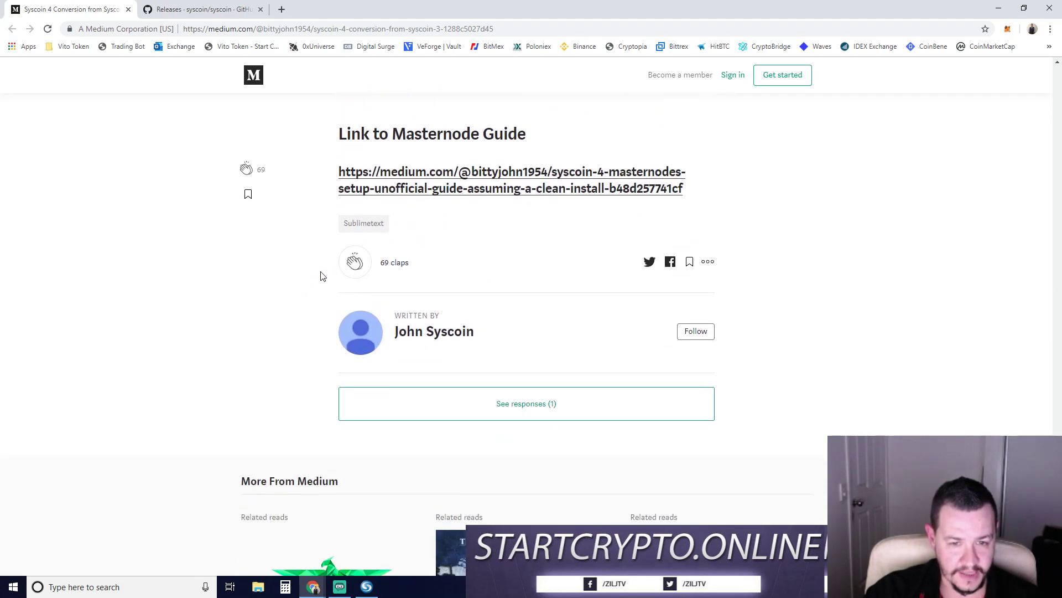
{"action": "scroll", "coordinate": [320, 288], "scroll_direction": "up", "scroll_amount": 3}
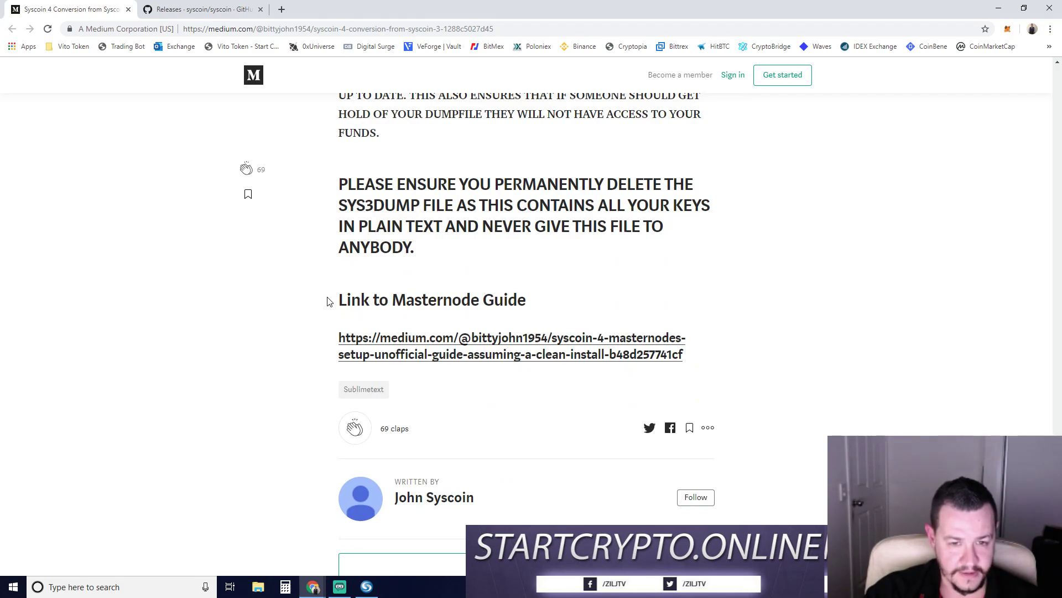
{"action": "scroll", "coordinate": [327, 302], "scroll_direction": "up", "scroll_amount": 20}
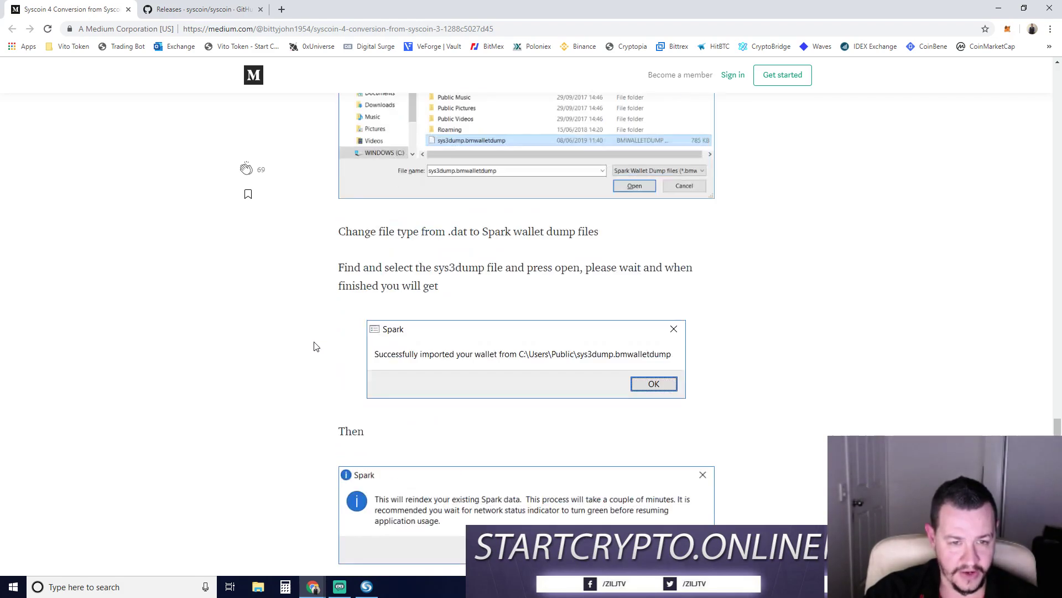
{"action": "scroll", "coordinate": [315, 360], "scroll_direction": "up", "scroll_amount": 20}
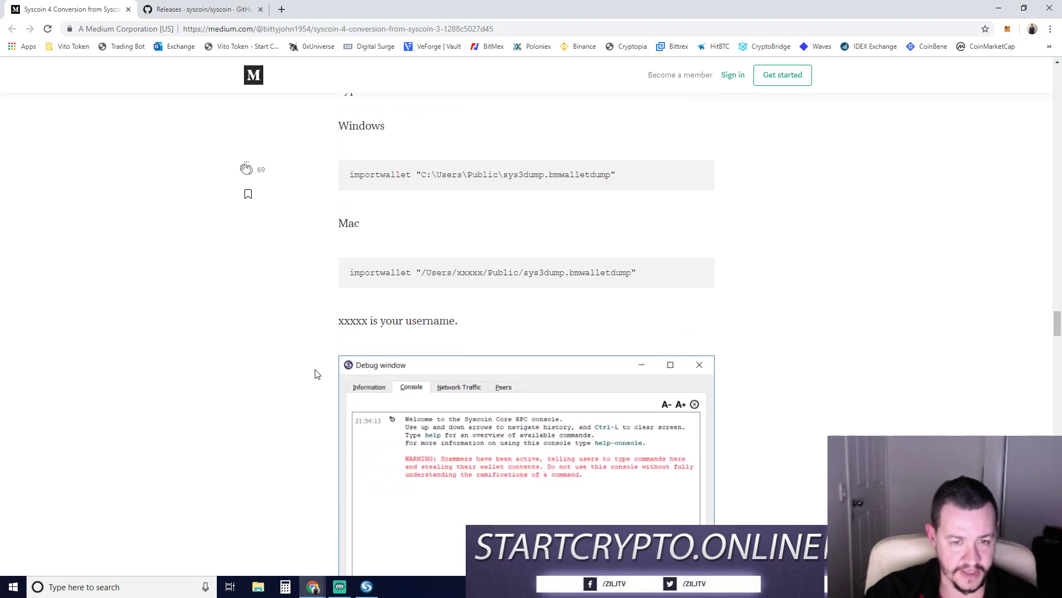
{"action": "scroll", "coordinate": [315, 374], "scroll_direction": "up", "scroll_amount": 20}
{"action": "scroll", "coordinate": [318, 371], "scroll_direction": "down", "scroll_amount": 8}
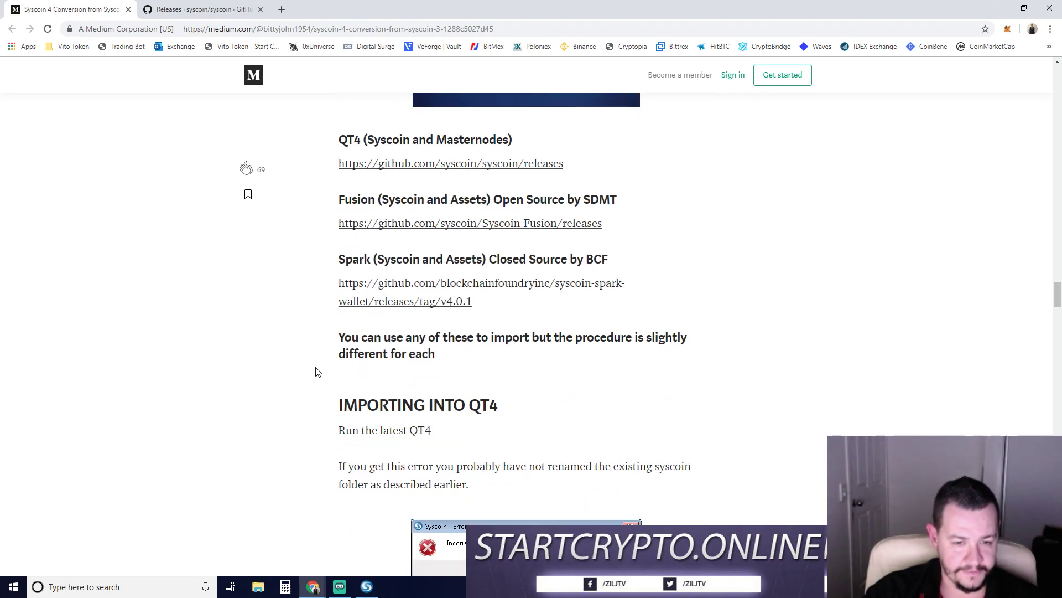
{"action": "scroll", "coordinate": [318, 371], "scroll_direction": "down", "scroll_amount": 8}
Step: Raise the Syscoin Core wallet with its sync progress and nudge it slightly up-right
{"action": "left_click", "coordinate": [366, 586]}
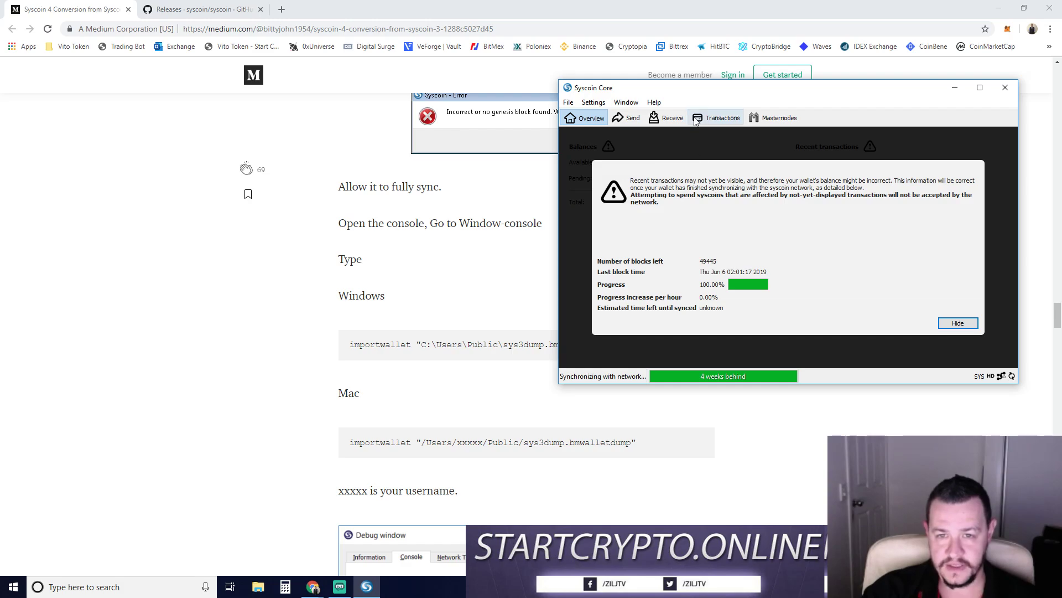
{"action": "left_click_drag", "start_coordinate": [725, 91], "coordinate": [744, 74]}
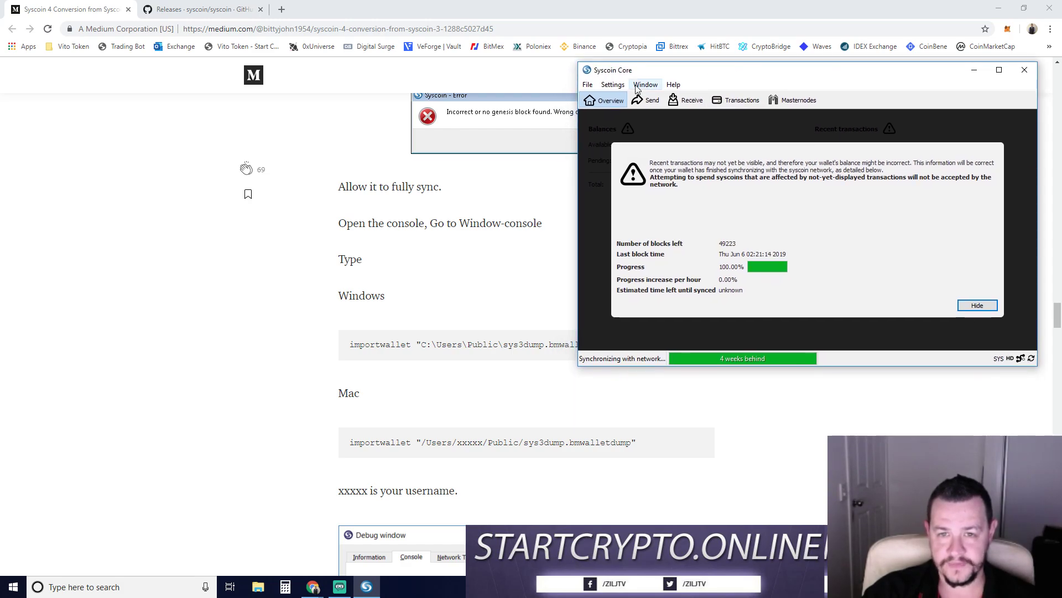
Step: Look through the wallet menus, then choose Window > Console to show the Debug window's Console tab
{"action": "left_click", "coordinate": [612, 84]}
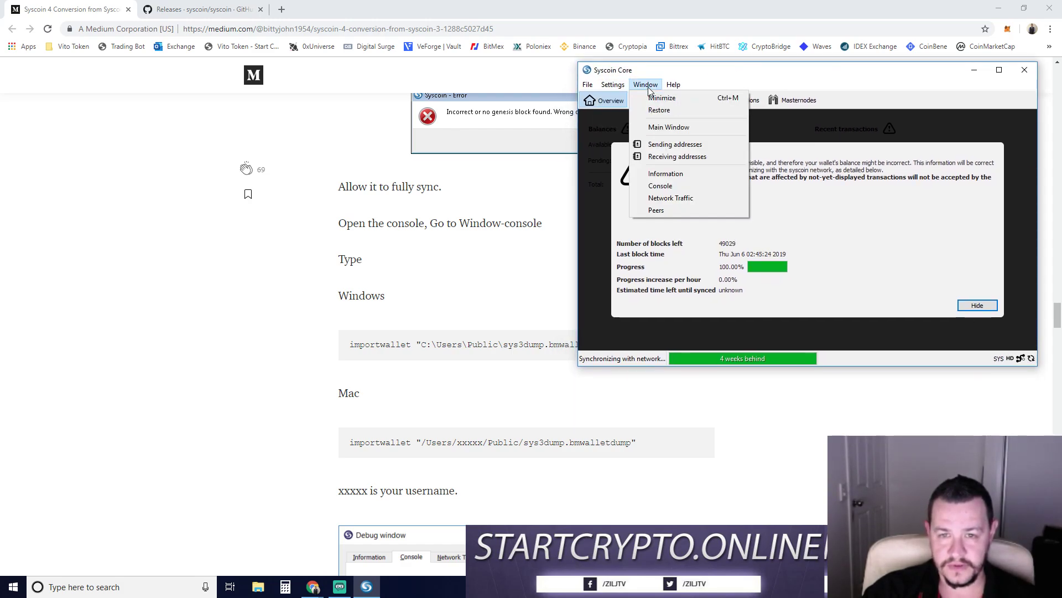
{"action": "mouse_move", "coordinate": [587, 88]}
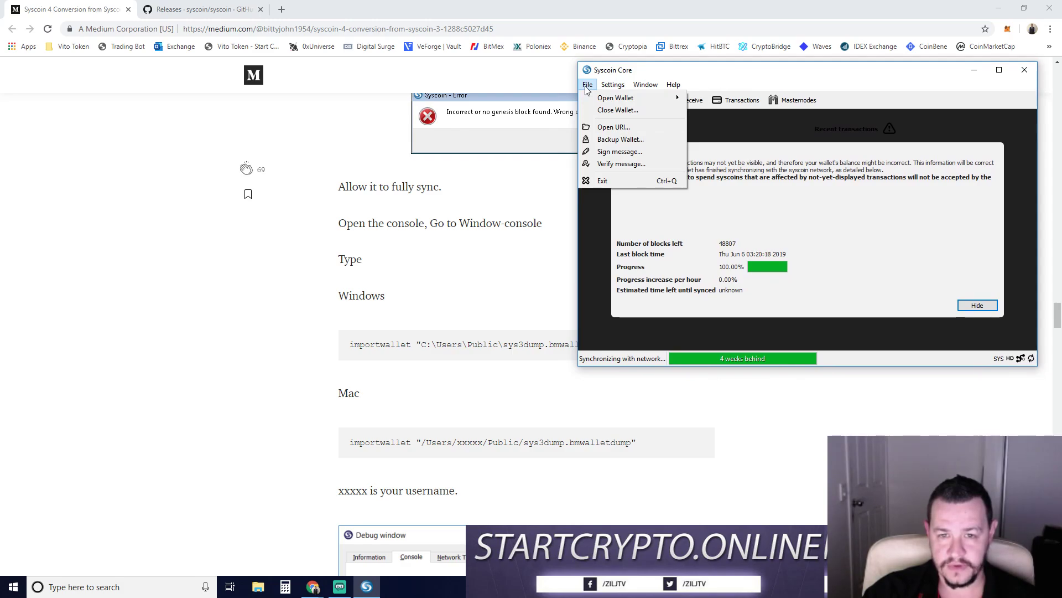
{"action": "left_click", "coordinate": [700, 93]}
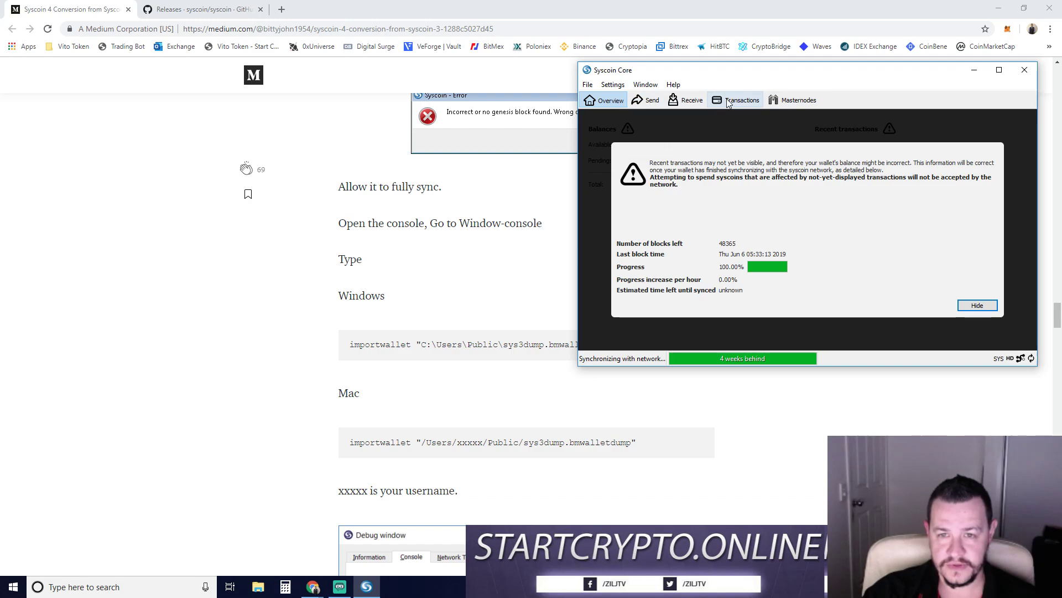
{"action": "left_click", "coordinate": [645, 86]}
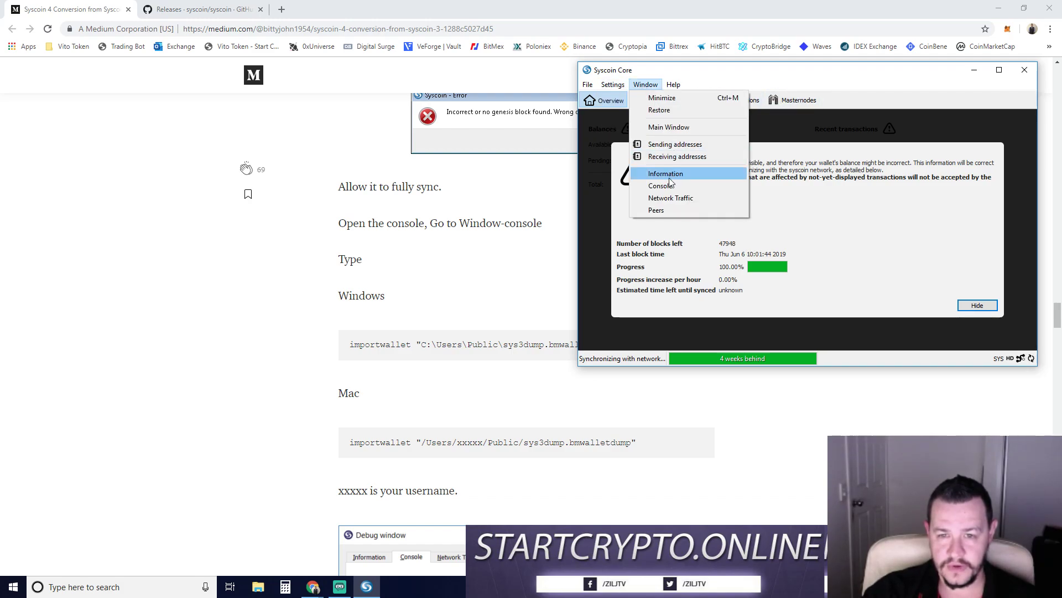
{"action": "left_click", "coordinate": [645, 85]}
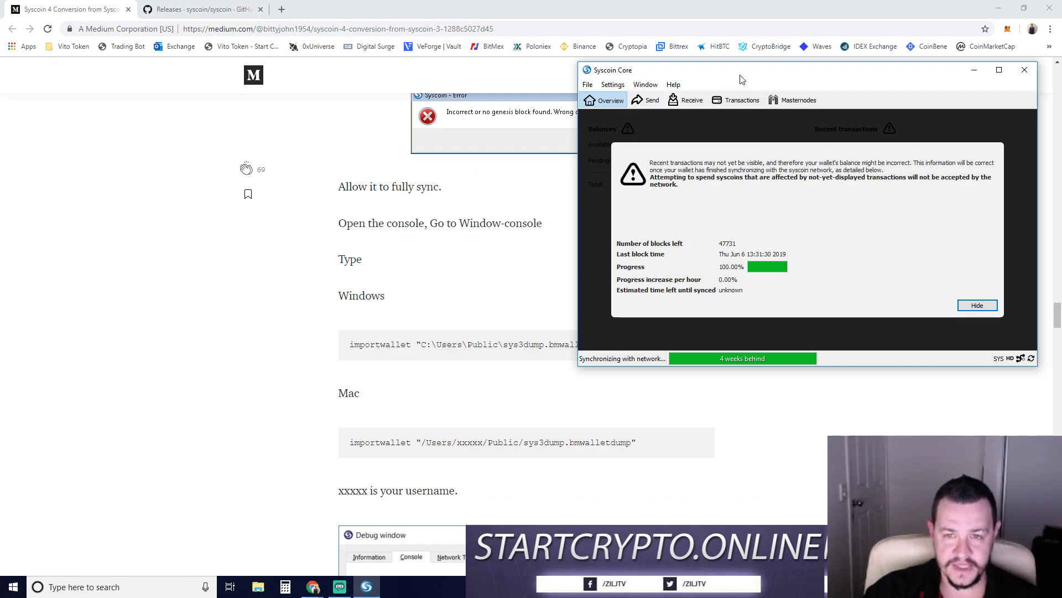
{"action": "left_click_drag", "start_coordinate": [748, 71], "coordinate": [745, 54]}
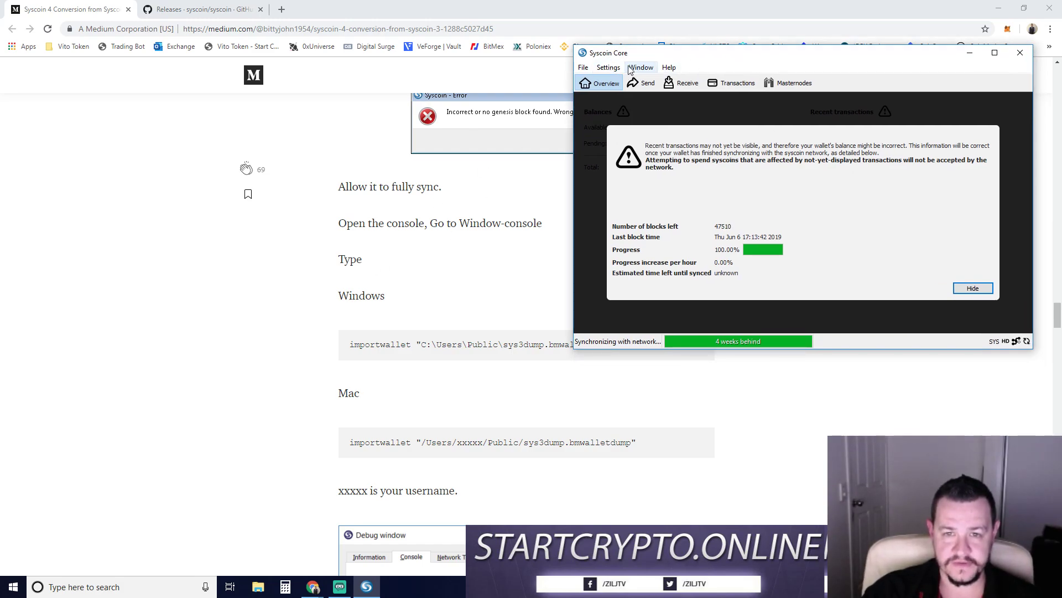
{"action": "left_click", "coordinate": [641, 66]}
Step: Place the Debug console over the wallet, then raise the wallet showing 44494 blocks left
{"action": "left_click", "coordinate": [663, 168]}
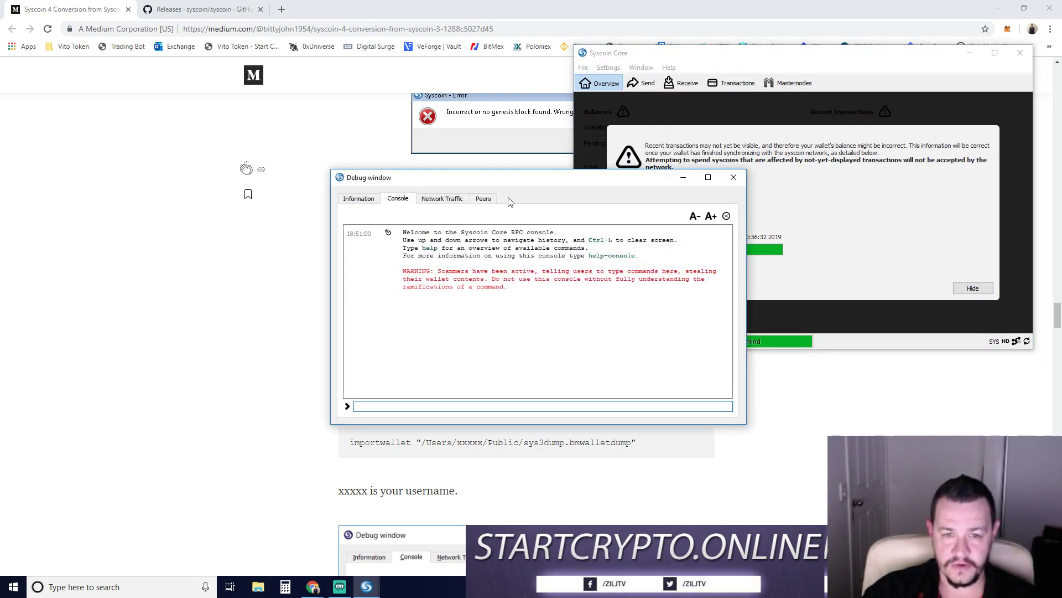
{"action": "left_click_drag", "start_coordinate": [664, 180], "coordinate": [835, 145]}
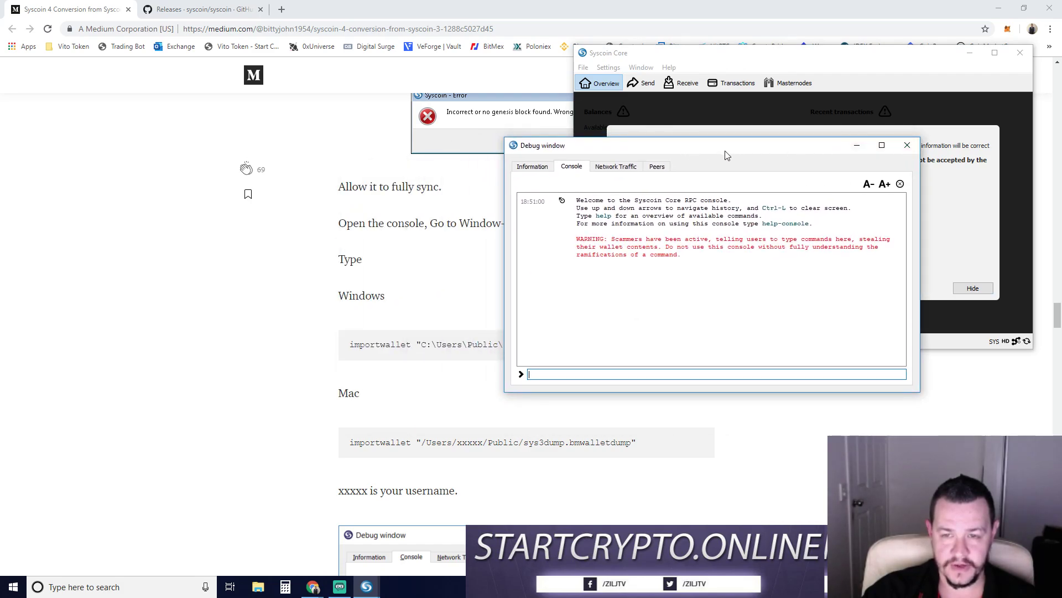
{"action": "left_click_drag", "start_coordinate": [724, 150], "coordinate": [815, 132]}
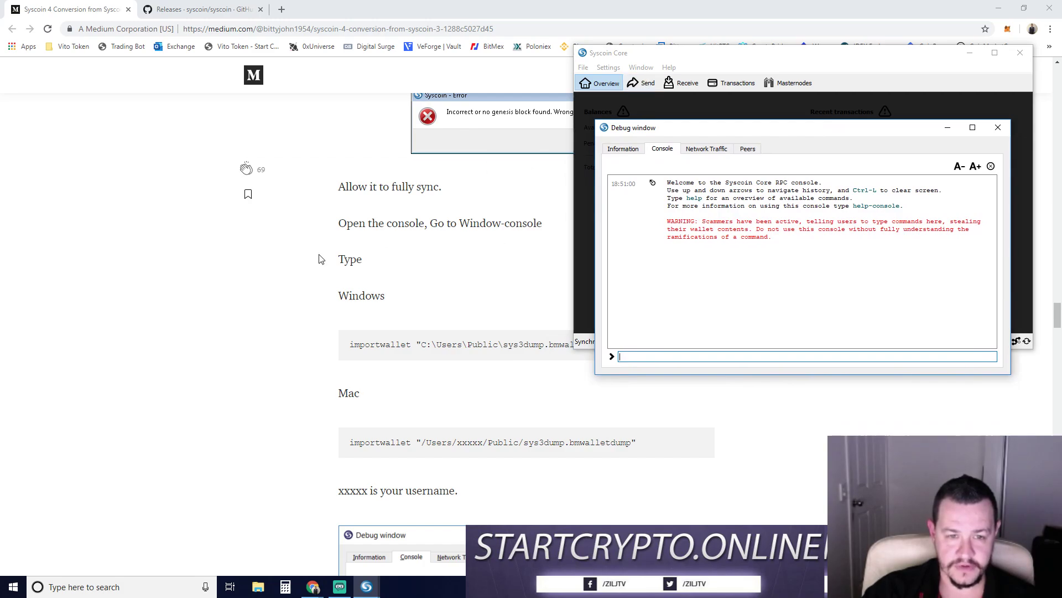
{"action": "left_click", "coordinate": [736, 55]}
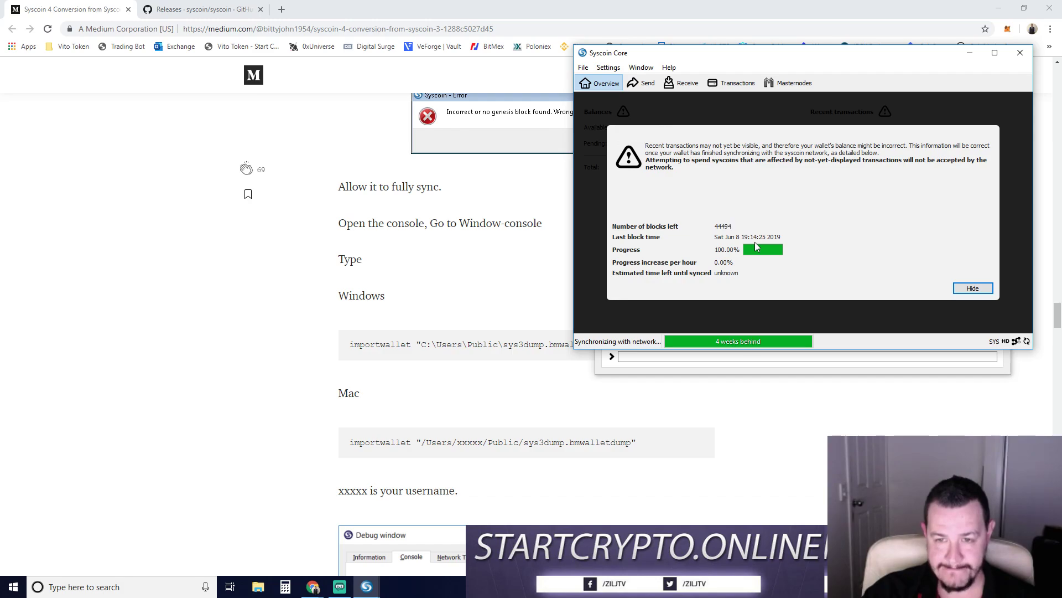
Step: Bring the guide forward and scroll to the Windows importwallet "C:\Users\Public\sys3dump.bmwalletdump" command
{"action": "left_click", "coordinate": [327, 299]}
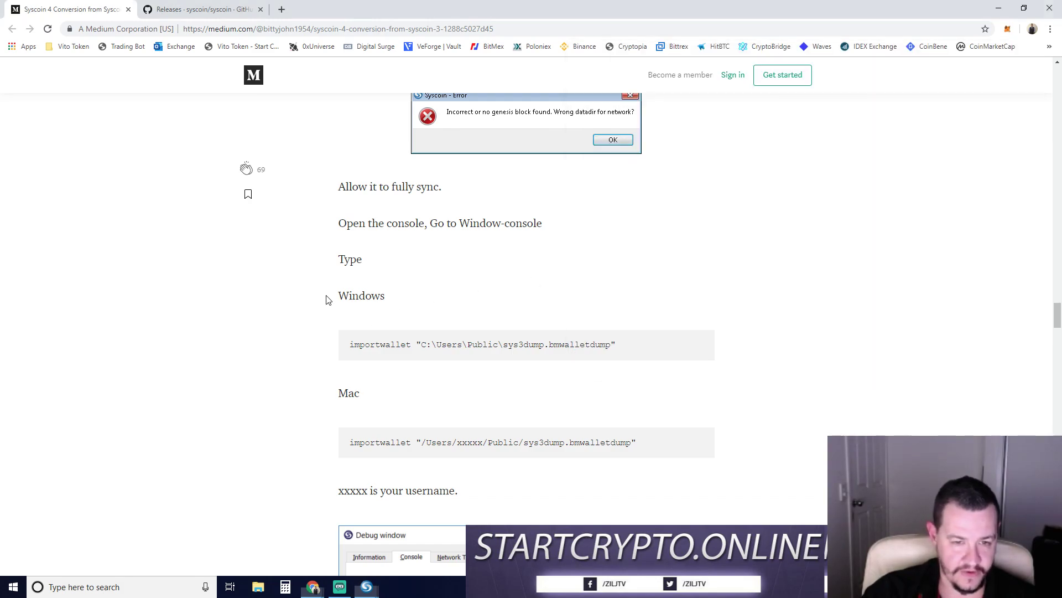
{"action": "left_click_drag", "start_coordinate": [336, 223], "coordinate": [381, 267]}
{"action": "left_click", "coordinate": [381, 266]}
{"action": "scroll", "coordinate": [344, 282], "scroll_direction": "down", "scroll_amount": 4}
{"action": "scroll", "coordinate": [326, 277], "scroll_direction": "up", "scroll_amount": 2}
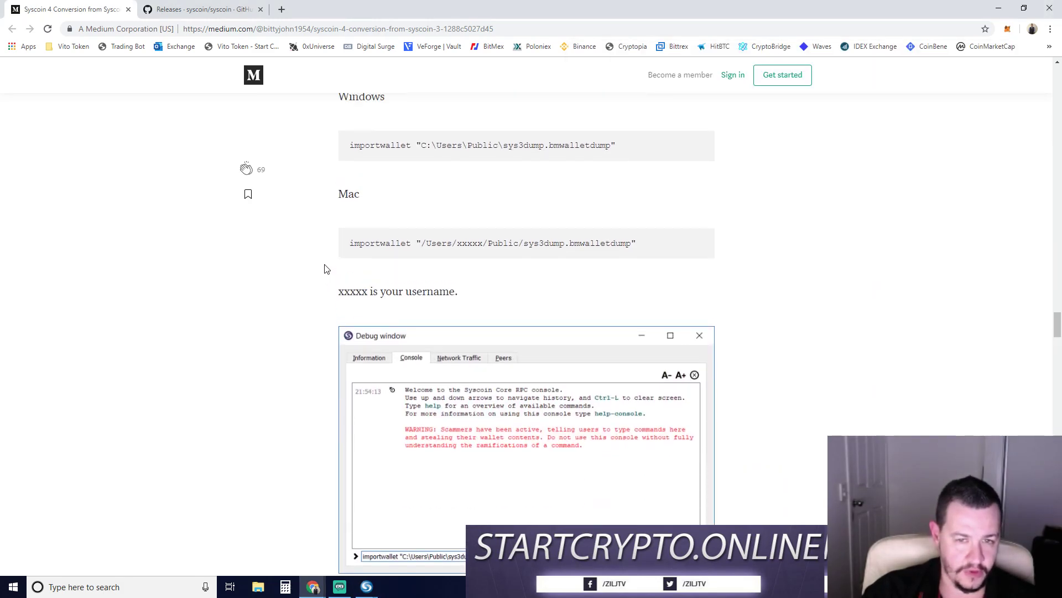
{"action": "left_click_drag", "start_coordinate": [336, 186], "coordinate": [395, 193]}
{"action": "left_click", "coordinate": [409, 195]}
{"action": "scroll", "coordinate": [338, 249], "scroll_direction": "down", "scroll_amount": 5}
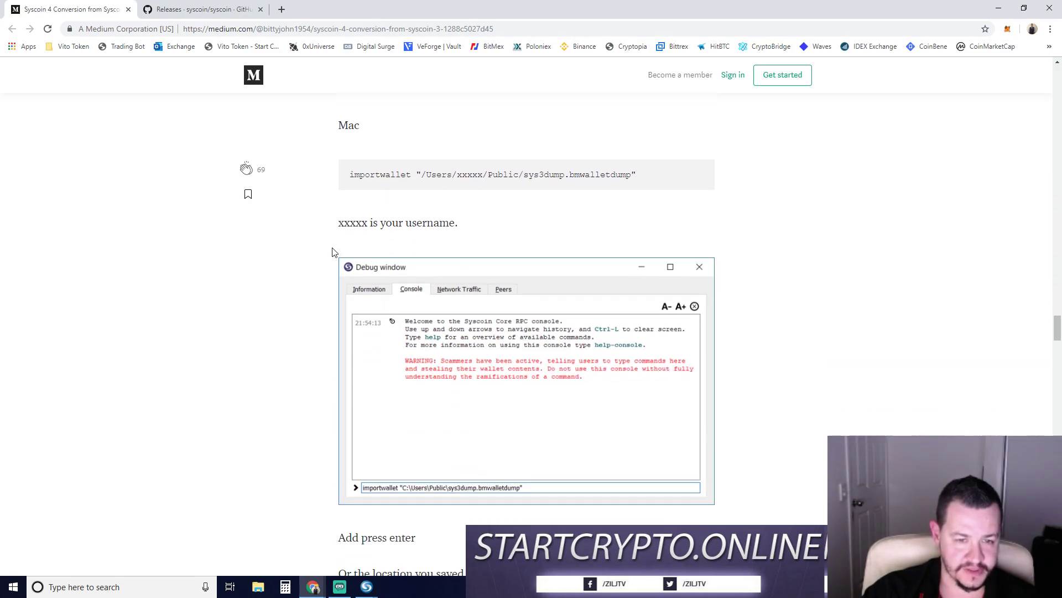
{"action": "scroll", "coordinate": [324, 265], "scroll_direction": "down", "scroll_amount": 4}
{"action": "scroll", "coordinate": [324, 265], "scroll_direction": "down", "scroll_amount": 7}
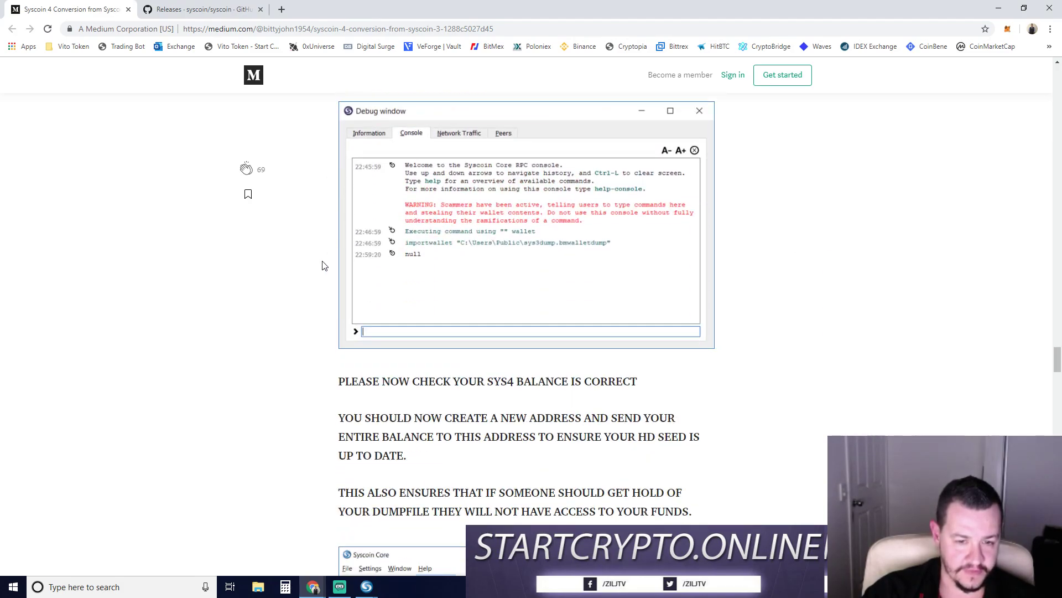
{"action": "scroll", "coordinate": [324, 265], "scroll_direction": "down", "scroll_amount": 3}
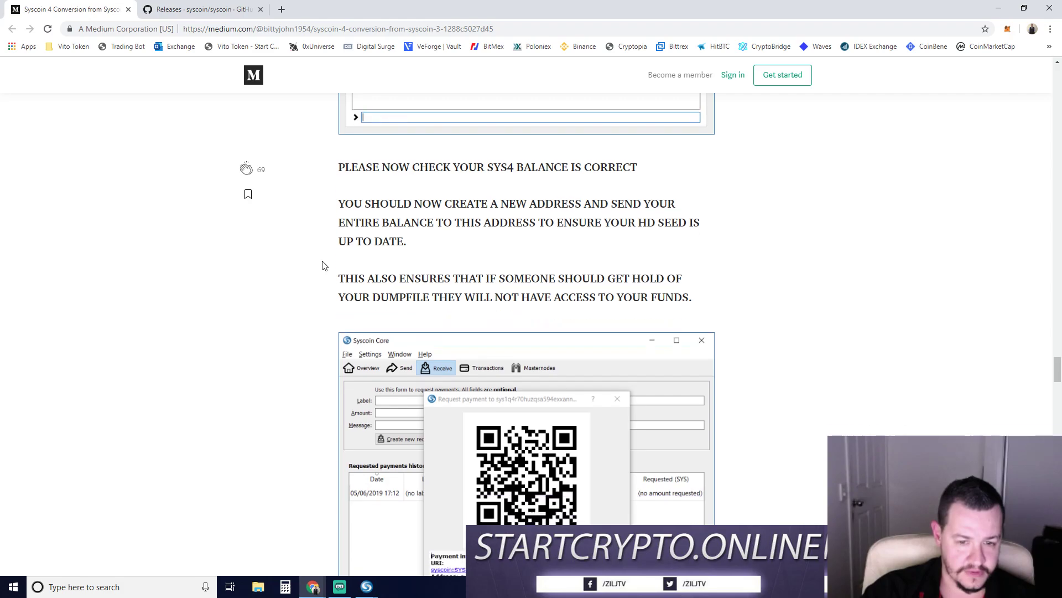
{"action": "scroll", "coordinate": [324, 265], "scroll_direction": "up", "scroll_amount": 15}
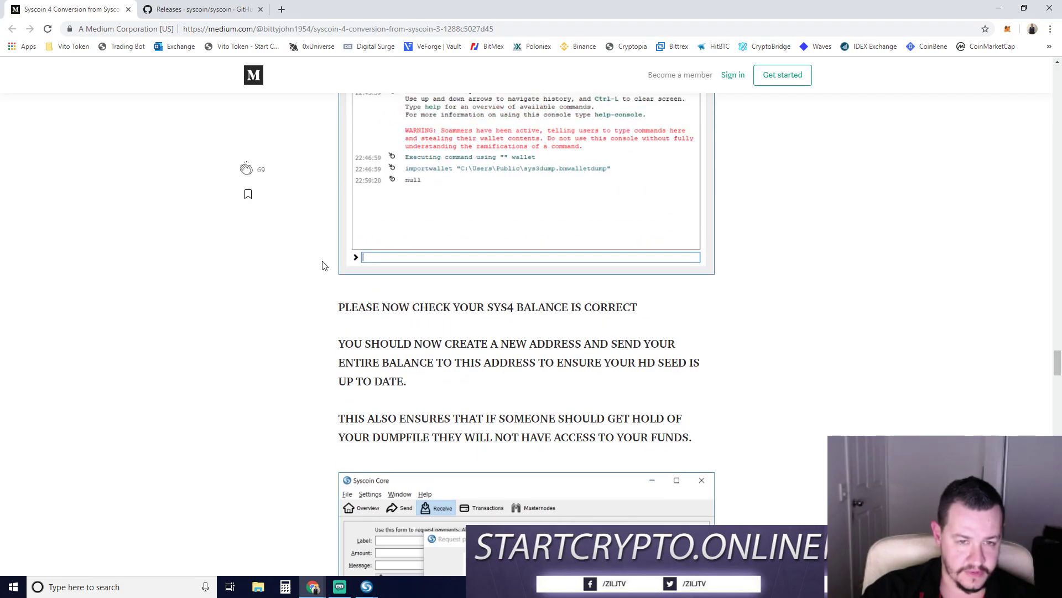
{"action": "scroll", "coordinate": [324, 266], "scroll_direction": "up", "scroll_amount": 7}
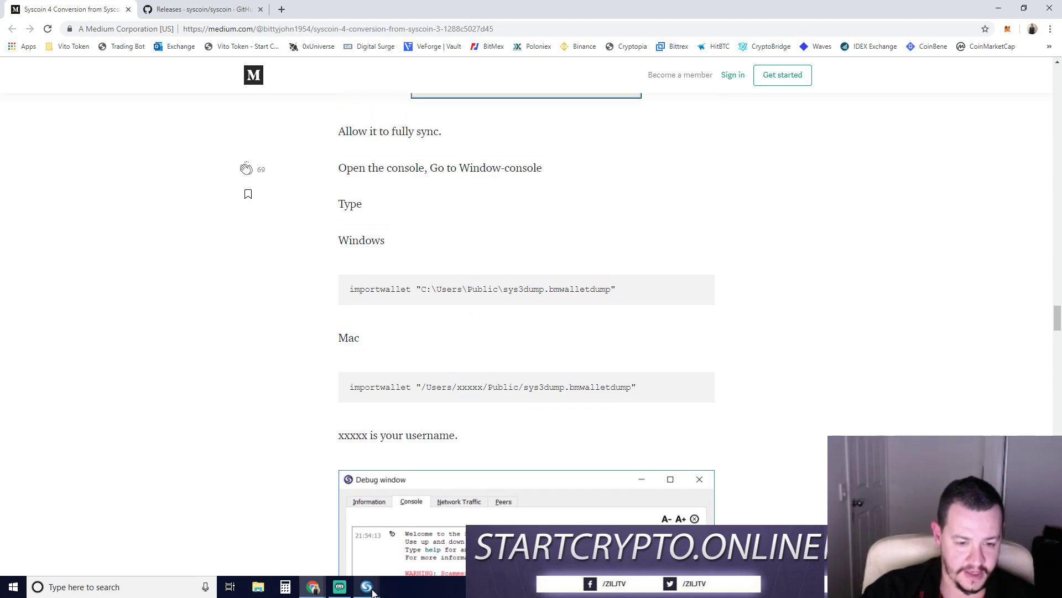
Step: Close the old Debug window and reopen it through Window > Console next to the article
{"action": "mouse_move", "coordinate": [371, 586]}
{"action": "left_click", "coordinate": [407, 548]}
{"action": "left_click", "coordinate": [998, 128]}
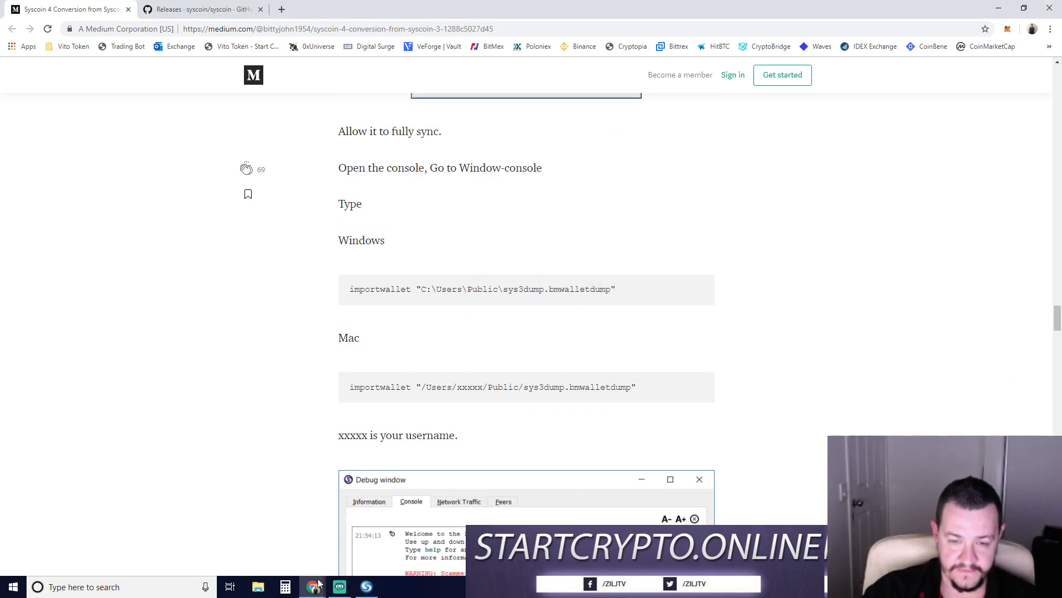
{"action": "left_click", "coordinate": [367, 586]}
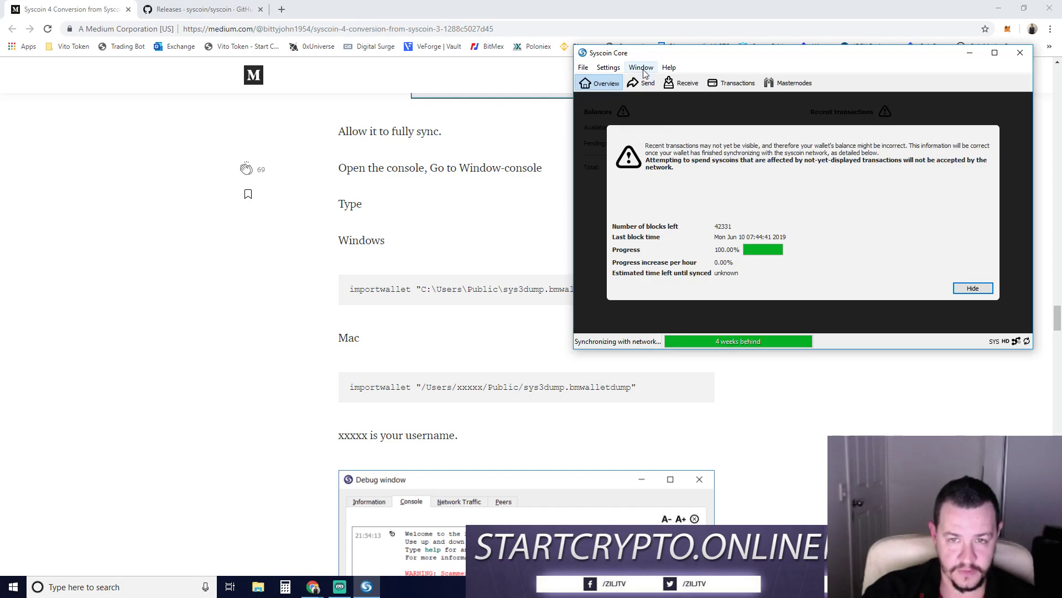
{"action": "left_click", "coordinate": [640, 67]}
{"action": "left_click", "coordinate": [656, 169]}
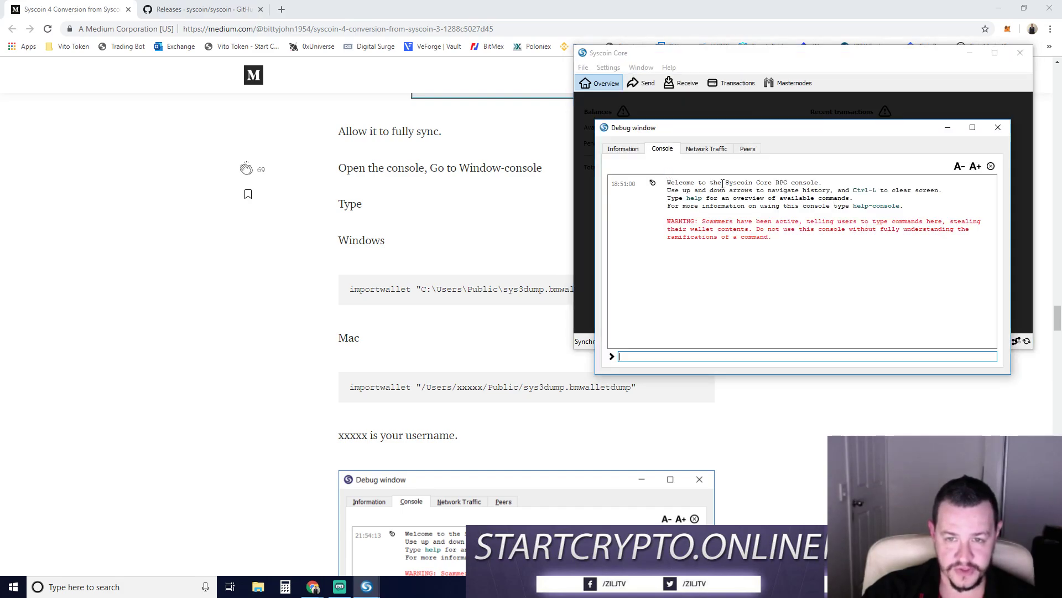
{"action": "left_click_drag", "start_coordinate": [776, 135], "coordinate": [793, 157]}
Step: Copy the Windows importwallet line into the console and change its path to C:\temp\
{"action": "left_click_drag", "start_coordinate": [348, 295], "coordinate": [631, 296]}
{"action": "right_click", "coordinate": [530, 290]}
{"action": "left_click", "coordinate": [553, 311]}
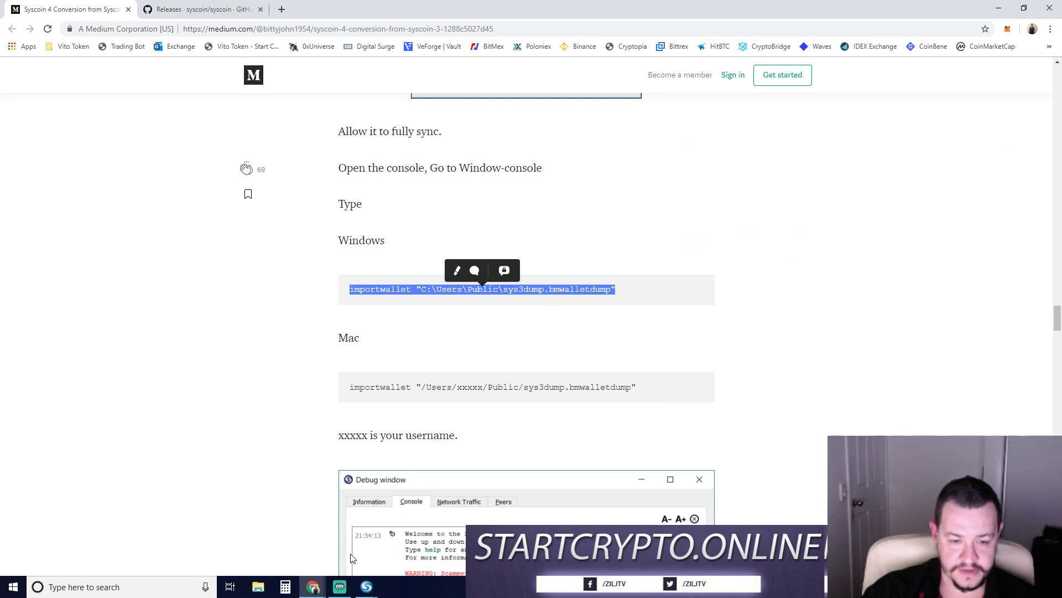
{"action": "mouse_move", "coordinate": [366, 587]}
{"action": "left_click", "coordinate": [412, 531]}
{"action": "left_click", "coordinate": [708, 381]}
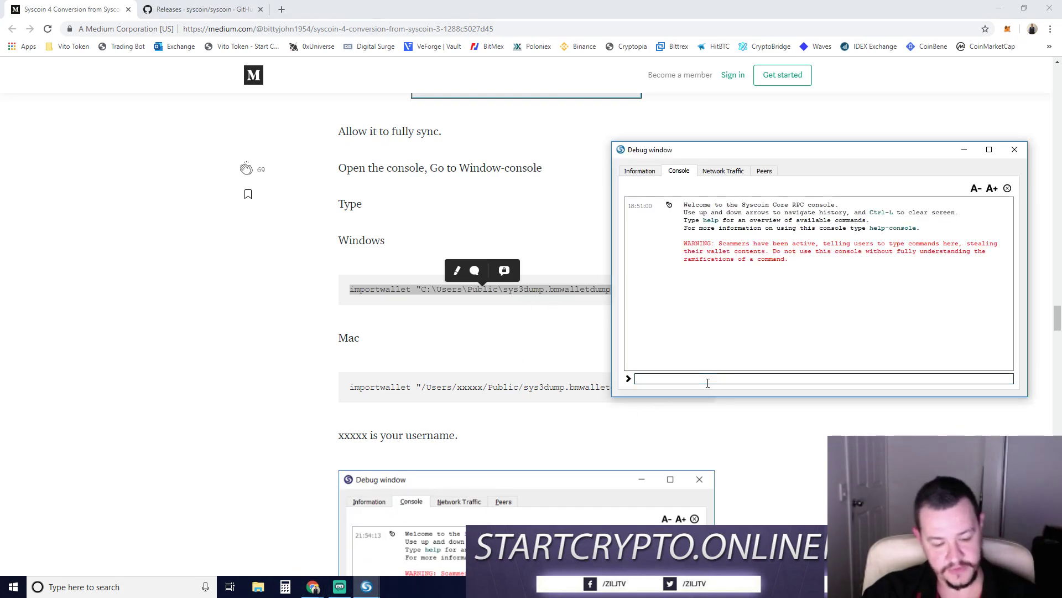
{"action": "key", "text": "ctrl+v"}
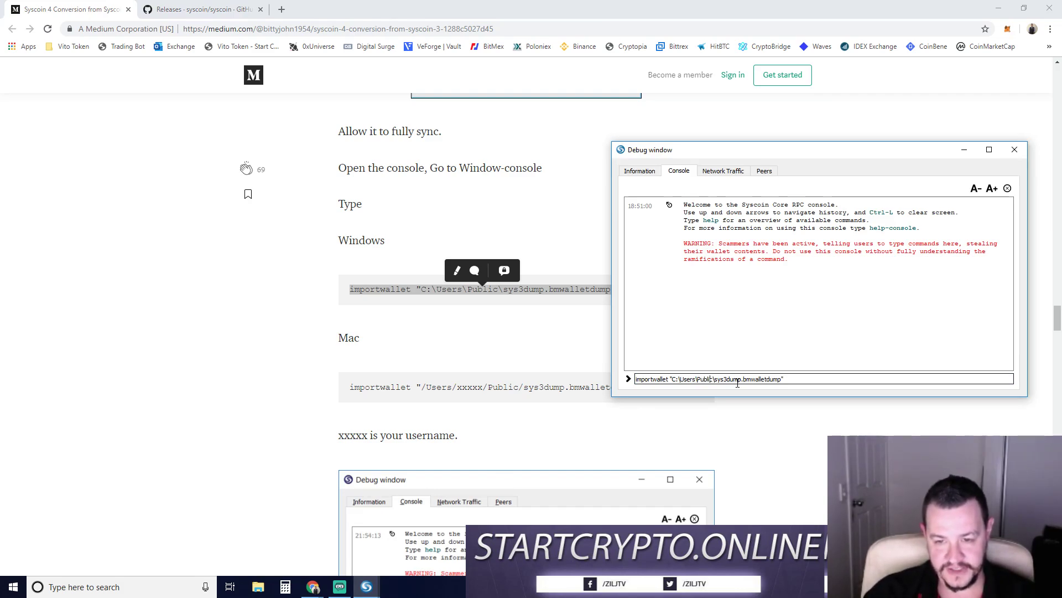
{"action": "key", "text": "BackSpace"}
{"action": "key", "text": "BackSpace"}
{"action": "key", "text": "BackSpace"}
{"action": "key", "text": "BackSpace"}
{"action": "key", "text": "BackSpace"}
{"action": "key", "text": "BackSpace"}
{"action": "key", "text": "BackSpace"}
{"action": "key", "text": "BackSpace"}
{"action": "key", "text": "BackSpace"}
{"action": "key", "text": "BackSpace"}
{"action": "key", "text": "BackSpace"}
{"action": "key", "text": "BackSpace"}
{"action": "key", "text": "BackSpace"}
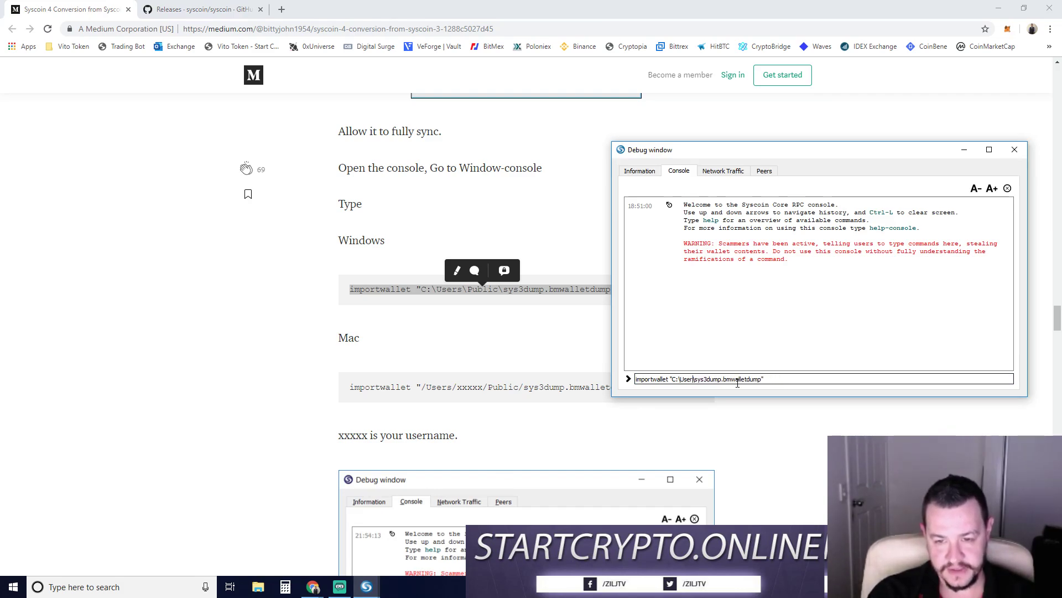
{"action": "type", "text": "te"}
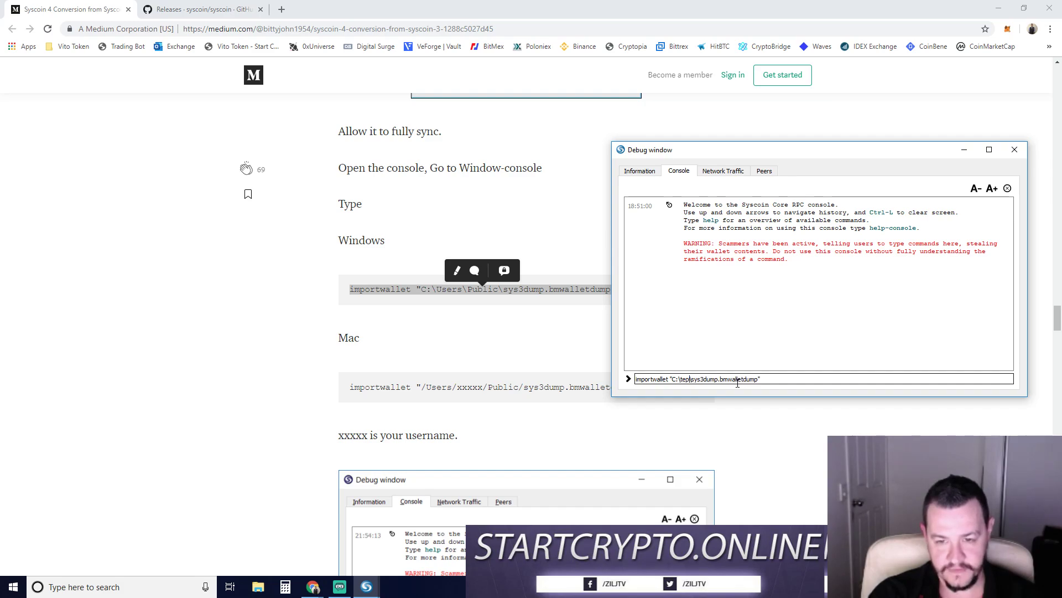
{"action": "type", "text": "mp\\"}
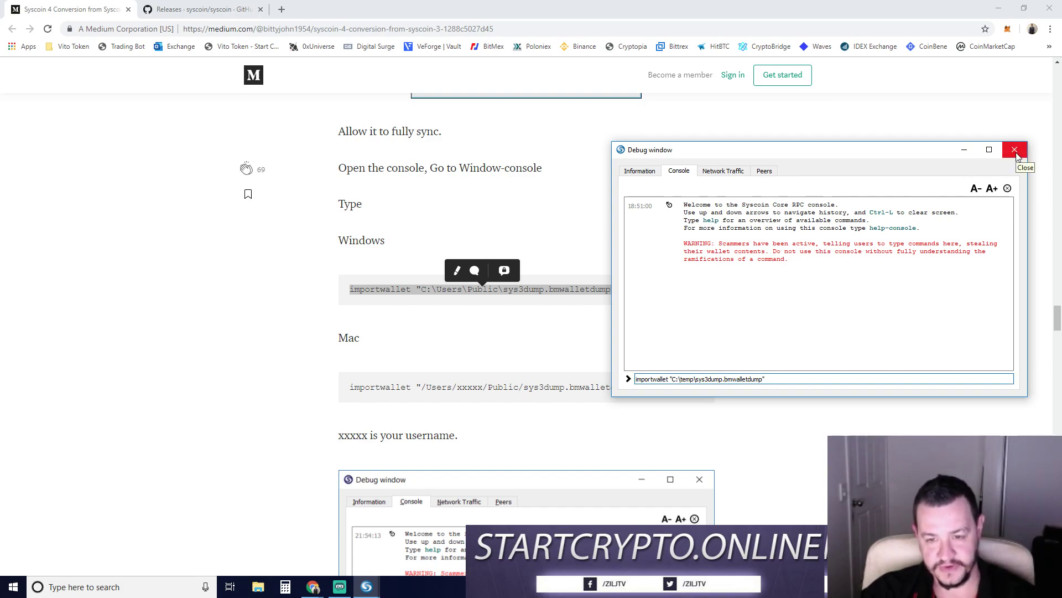
Step: Bring the conversion guide to the front and scroll past the paragraphs about the import finishing
{"action": "left_click", "coordinate": [691, 379]}
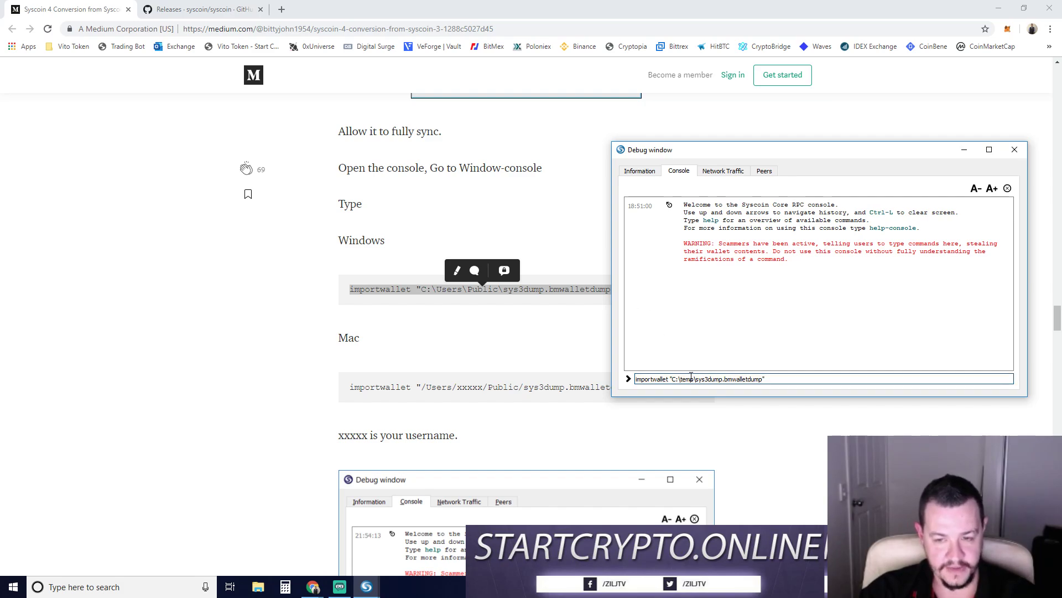
{"action": "left_click", "coordinate": [354, 408]}
{"action": "scroll", "coordinate": [320, 396], "scroll_direction": "down", "scroll_amount": 10}
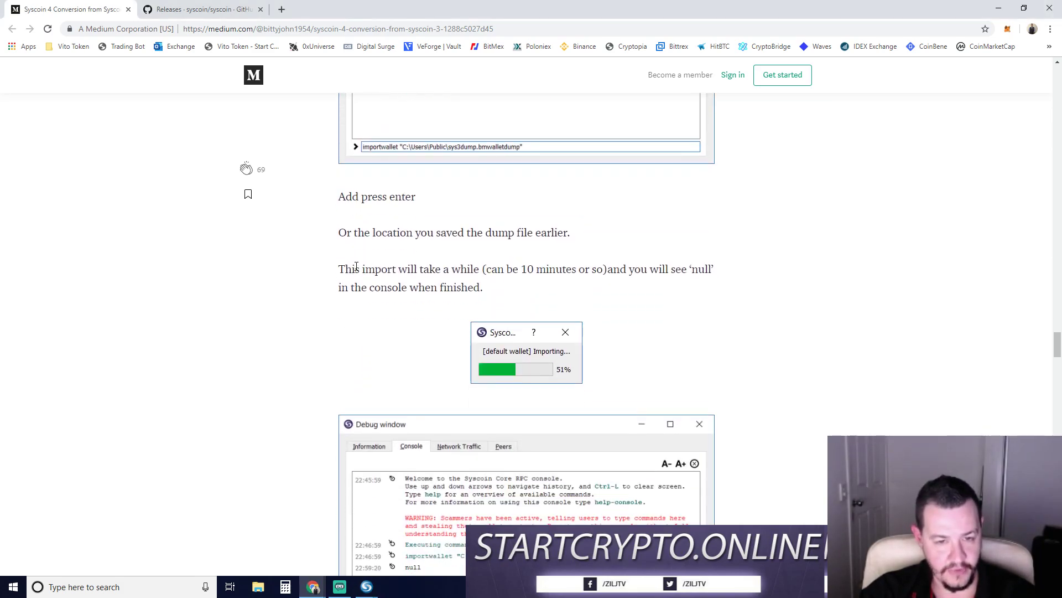
{"action": "left_click", "coordinate": [547, 303], "text": "shift"}
{"action": "left_click", "coordinate": [551, 301]}
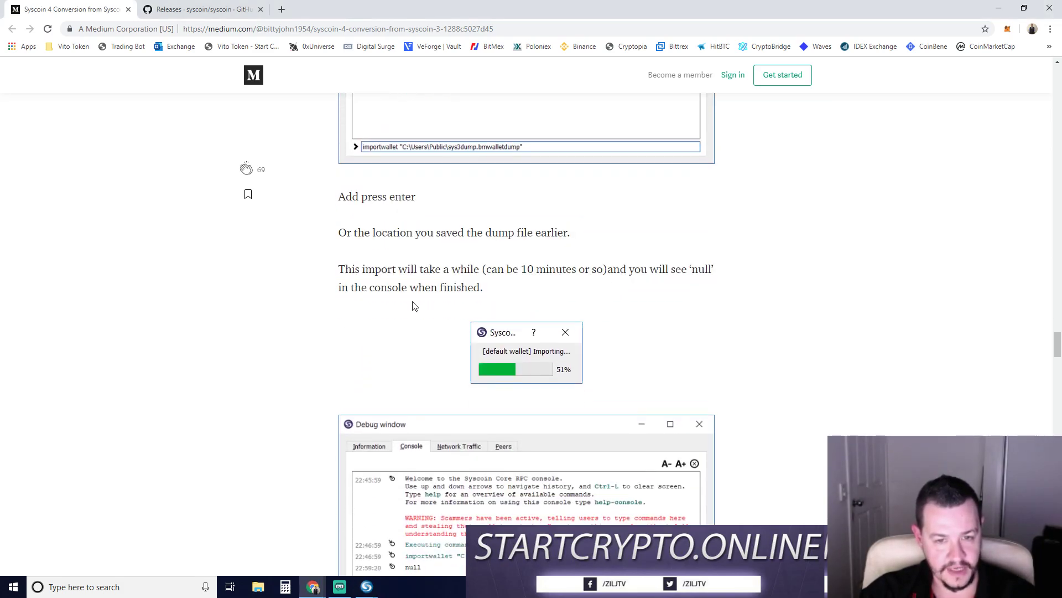
{"action": "scroll", "coordinate": [352, 308], "scroll_direction": "down", "scroll_amount": 4}
{"action": "scroll", "coordinate": [319, 319], "scroll_direction": "down", "scroll_amount": 2}
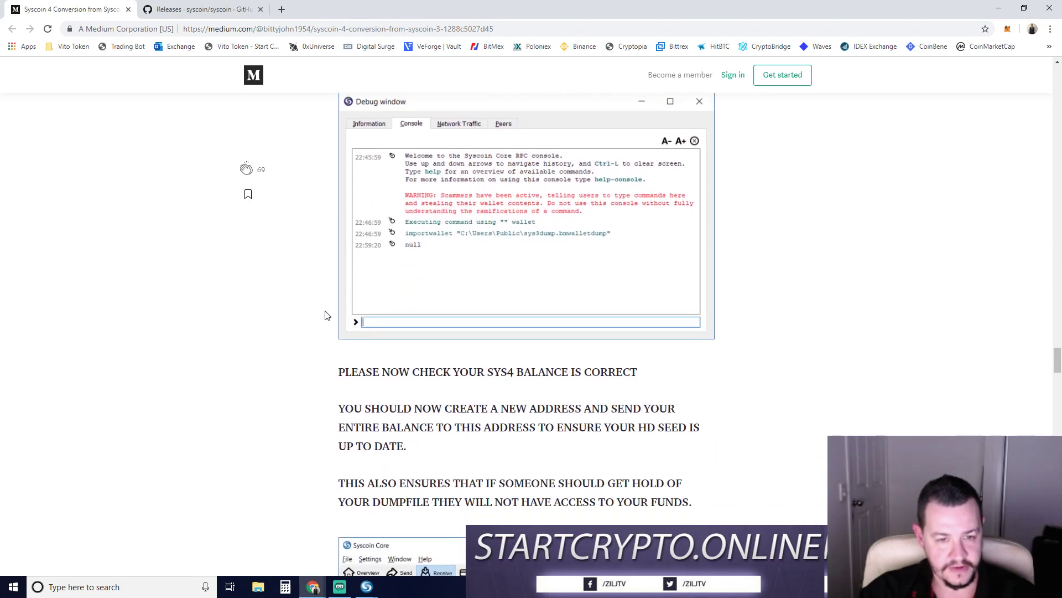
{"action": "scroll", "coordinate": [327, 314], "scroll_direction": "up", "scroll_amount": 2}
{"action": "scroll", "coordinate": [327, 313], "scroll_direction": "down", "scroll_amount": 2}
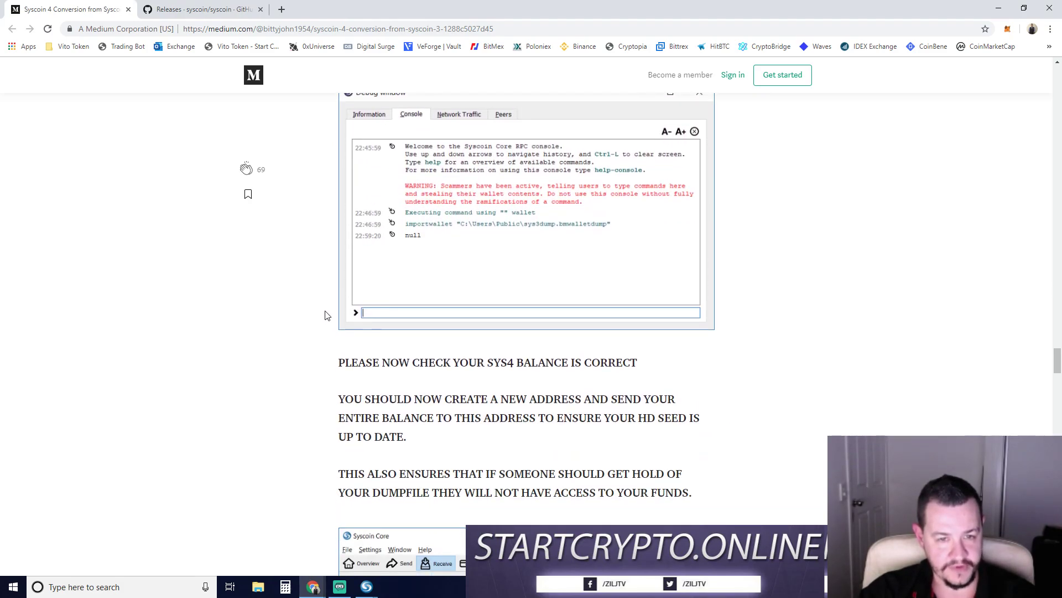
{"action": "scroll", "coordinate": [363, 240], "scroll_direction": "up", "scroll_amount": 2}
{"action": "scroll", "coordinate": [354, 237], "scroll_direction": "up", "scroll_amount": 3}
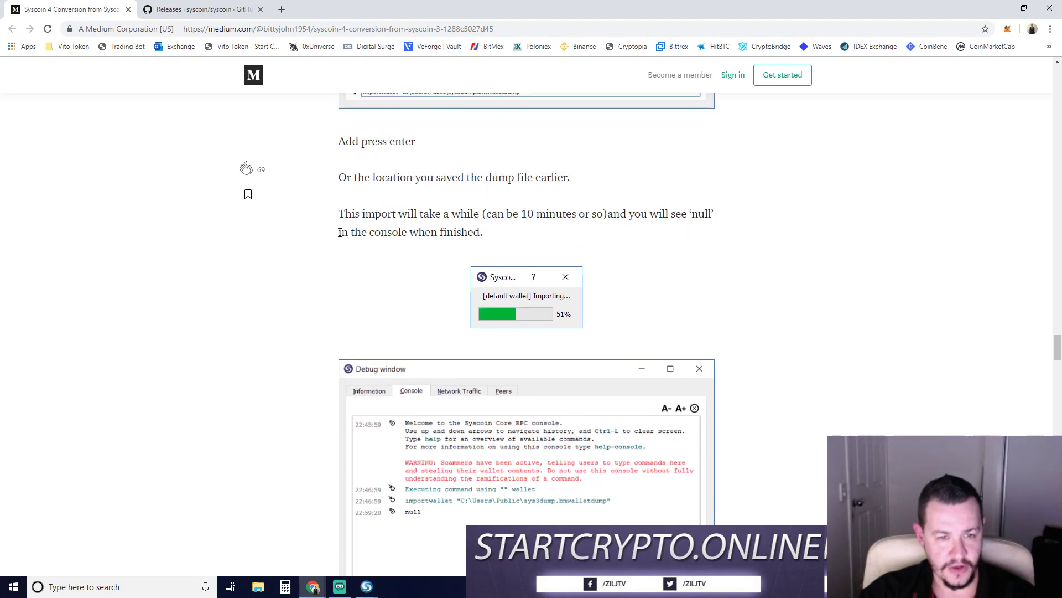
{"action": "scroll", "coordinate": [706, 217], "scroll_direction": "down", "scroll_amount": 5}
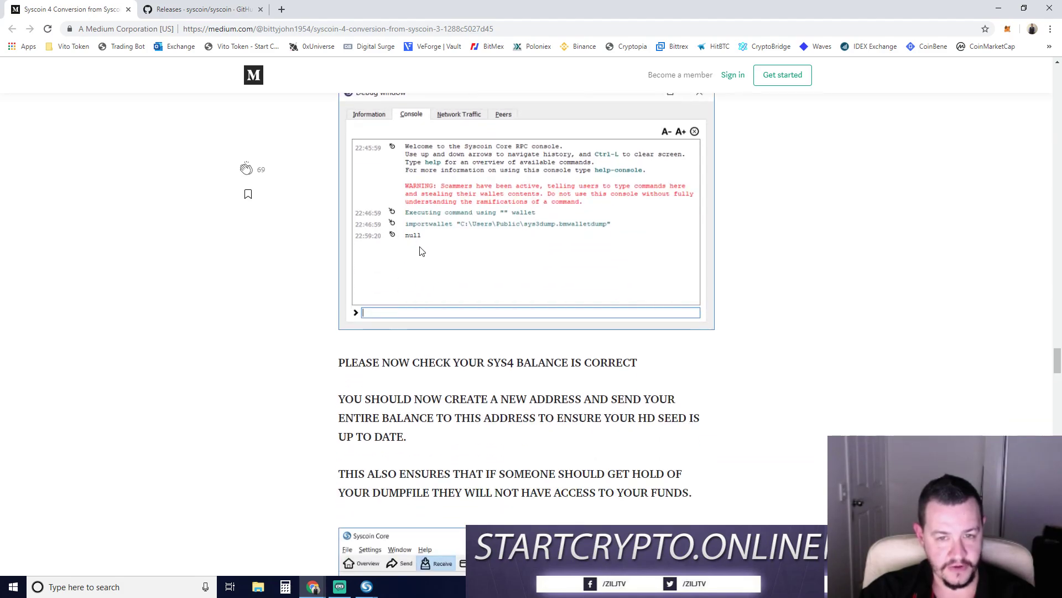
{"action": "scroll", "coordinate": [339, 315], "scroll_direction": "down", "scroll_amount": 2}
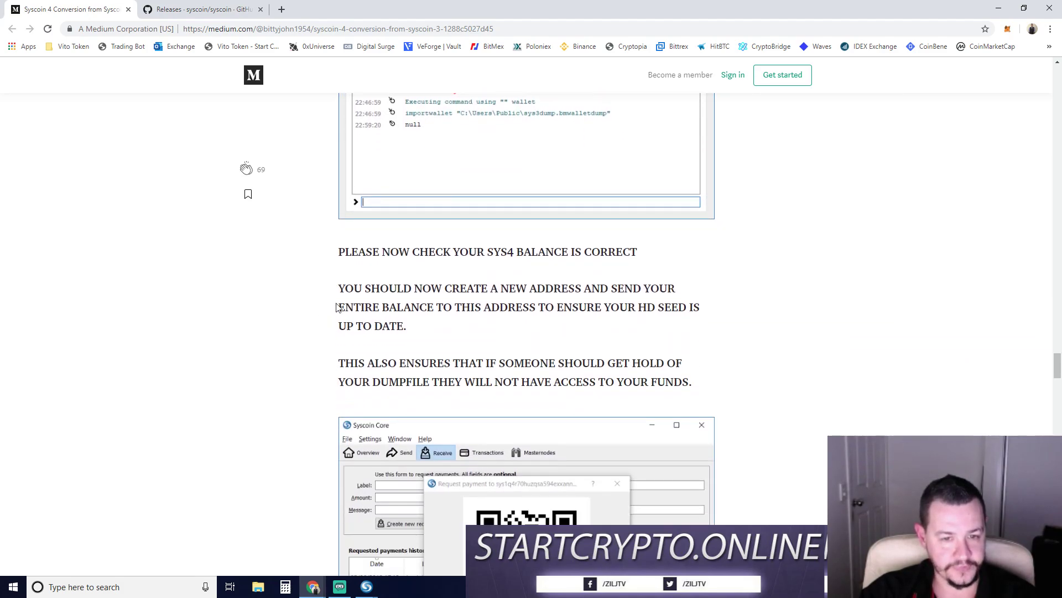
Step: Read the paragraphs advising to create a new address and send the entire balance there
{"action": "left_click_drag", "start_coordinate": [344, 263], "coordinate": [581, 277]}
{"action": "left_click", "coordinate": [382, 282]}
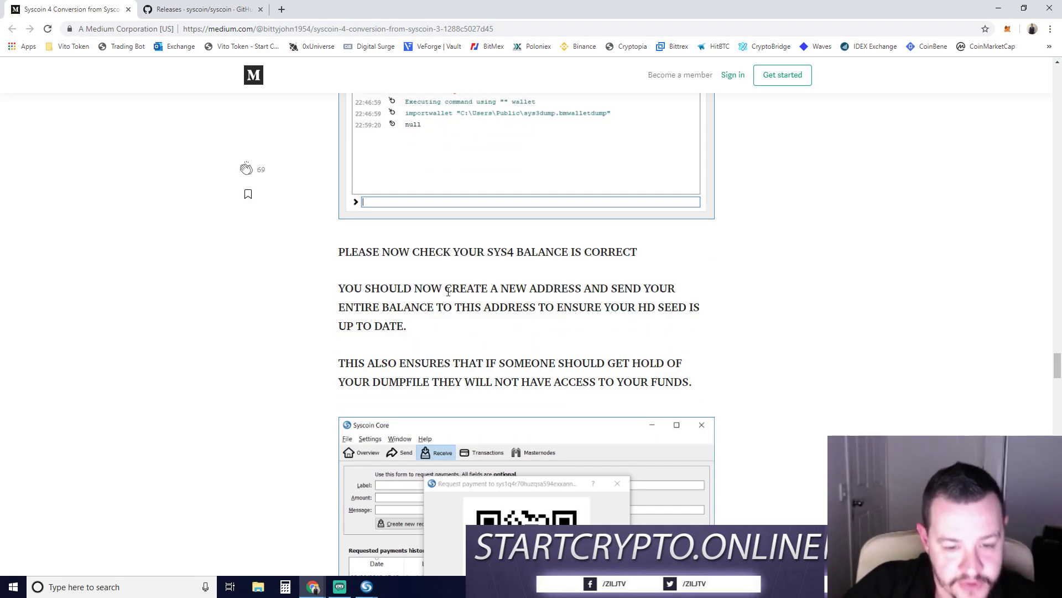
{"action": "left_click_drag", "start_coordinate": [325, 287], "coordinate": [712, 376]}
{"action": "left_click", "coordinate": [421, 321]}
{"action": "scroll", "coordinate": [388, 256], "scroll_direction": "down", "scroll_amount": 2}
{"action": "left_click_drag", "start_coordinate": [336, 177], "coordinate": [707, 264]}
{"action": "left_click", "coordinate": [435, 217]}
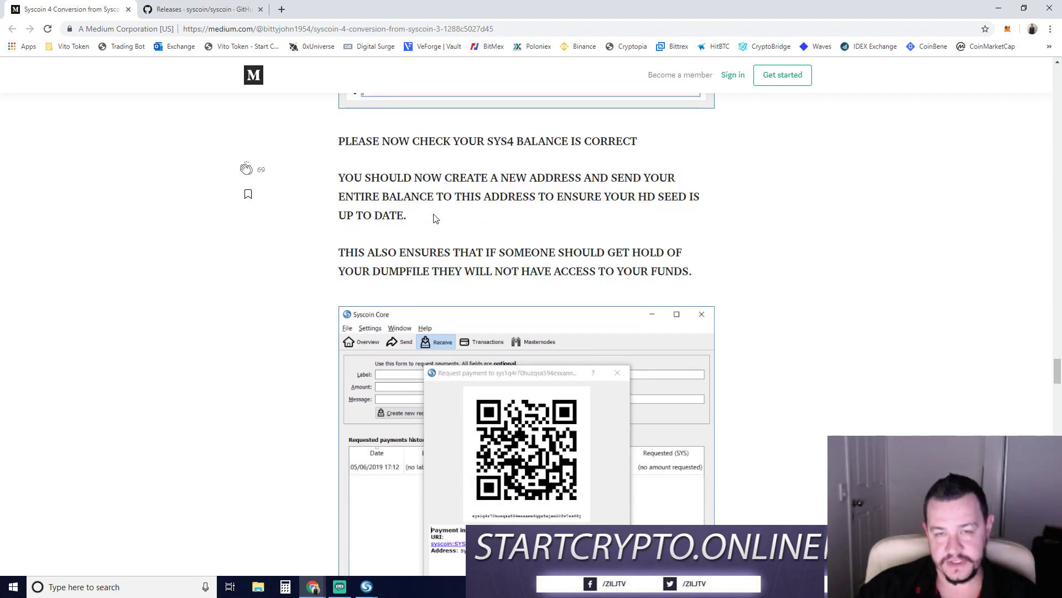
{"action": "left_click_drag", "start_coordinate": [338, 177], "coordinate": [391, 197]}
{"action": "left_click", "coordinate": [474, 220]}
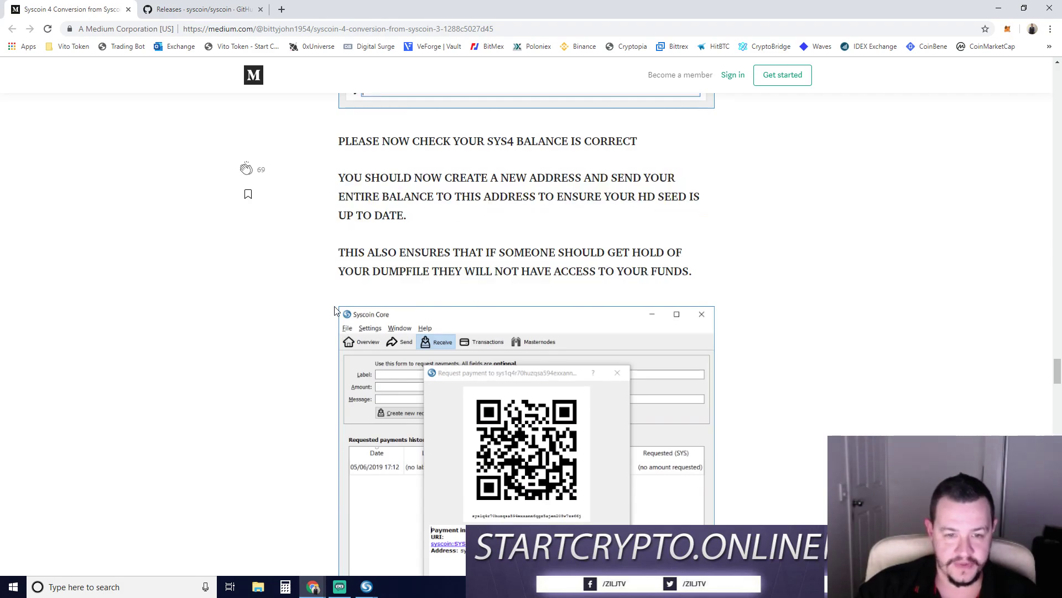
{"action": "scroll", "coordinate": [335, 311], "scroll_direction": "down", "scroll_amount": 3}
{"action": "scroll", "coordinate": [515, 376], "scroll_direction": "up", "scroll_amount": 1}
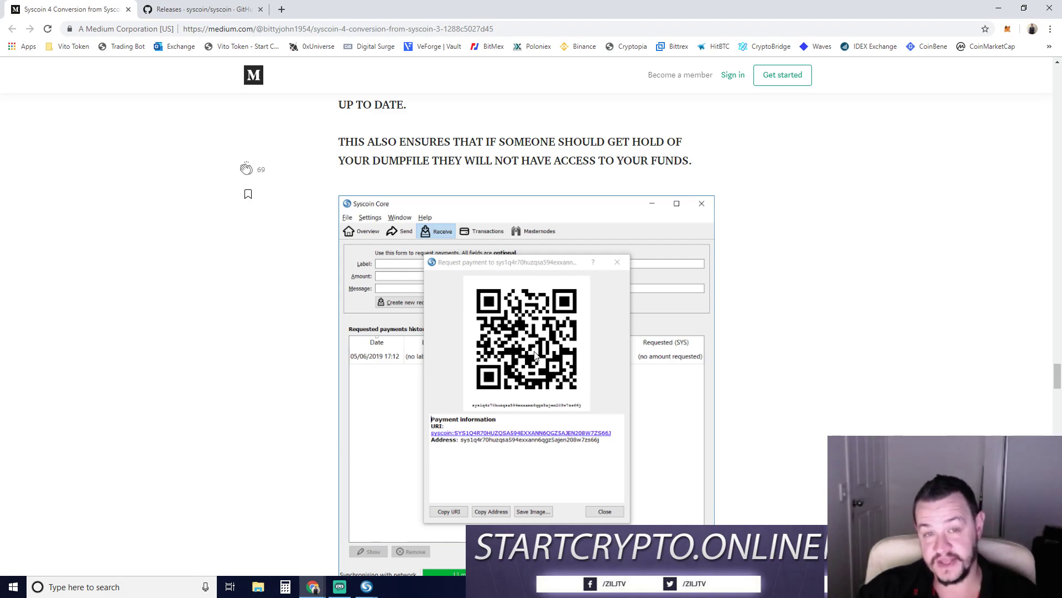
Step: Close the debug console and switch the wallet to the Receive page, dismissing the sync notice
{"action": "mouse_move", "coordinate": [366, 586]}
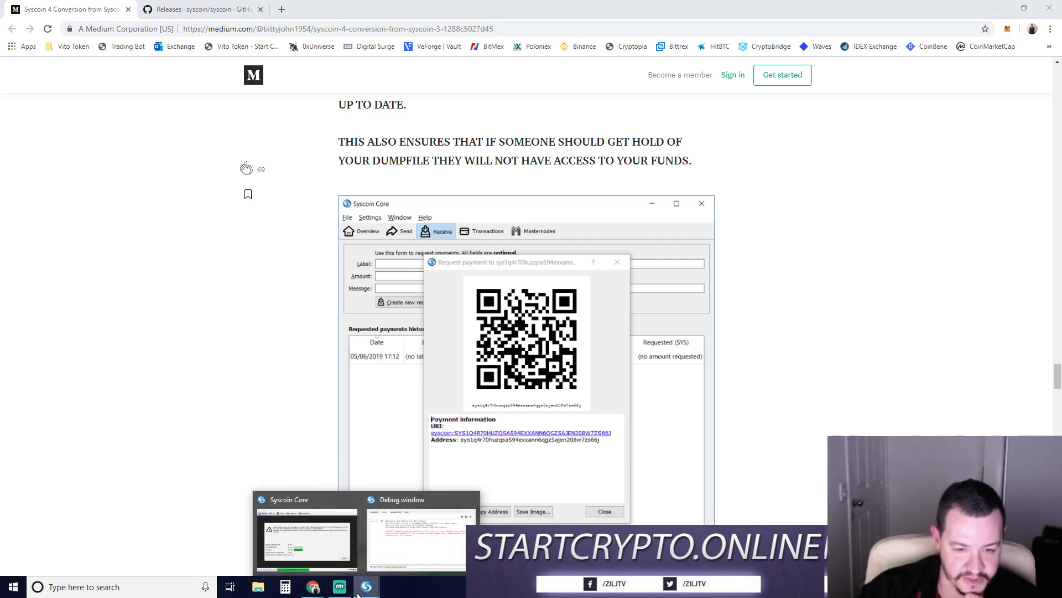
{"action": "left_click", "coordinate": [426, 550]}
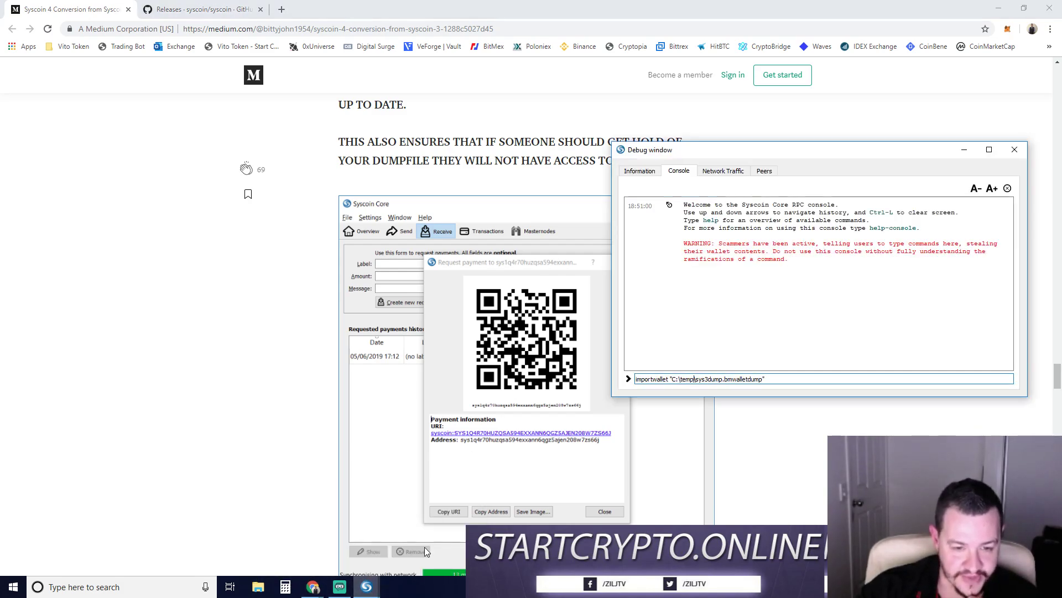
{"action": "left_click", "coordinate": [1015, 149]}
{"action": "left_click", "coordinate": [367, 587]}
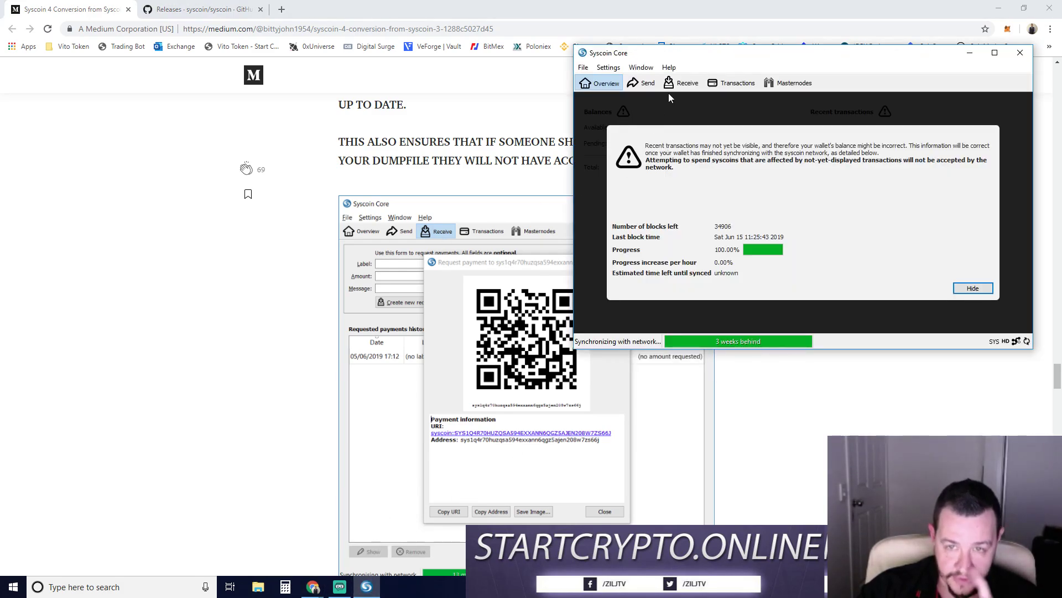
{"action": "left_click", "coordinate": [682, 84]}
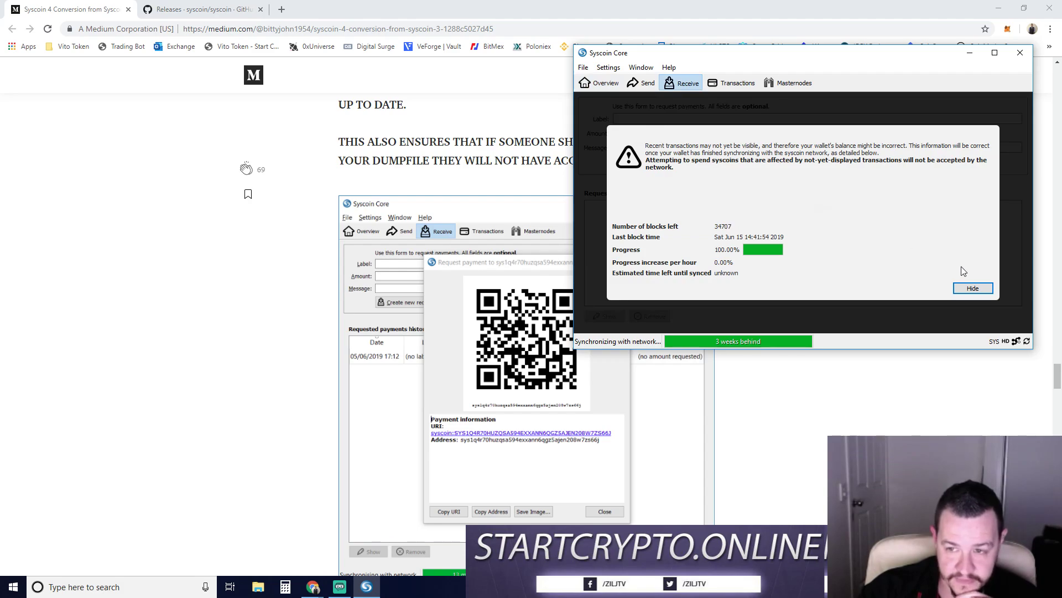
{"action": "left_click", "coordinate": [972, 287]}
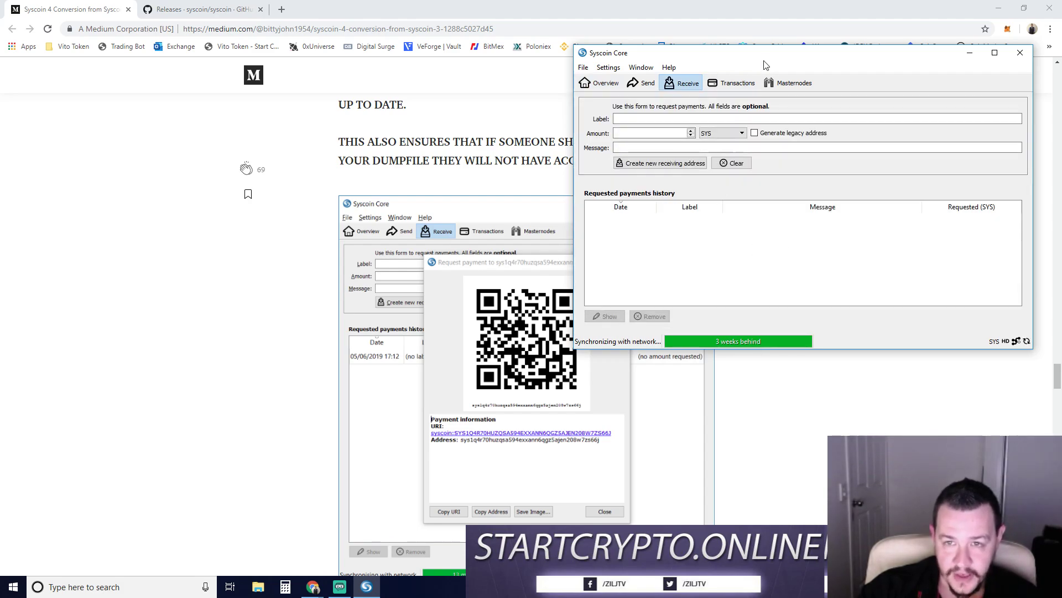
{"action": "left_click_drag", "start_coordinate": [768, 57], "coordinate": [733, 73]}
Step: Generate a new receiving address labelled 'test'
{"action": "left_click", "coordinate": [630, 133]}
{"action": "type", "text": "ne"}
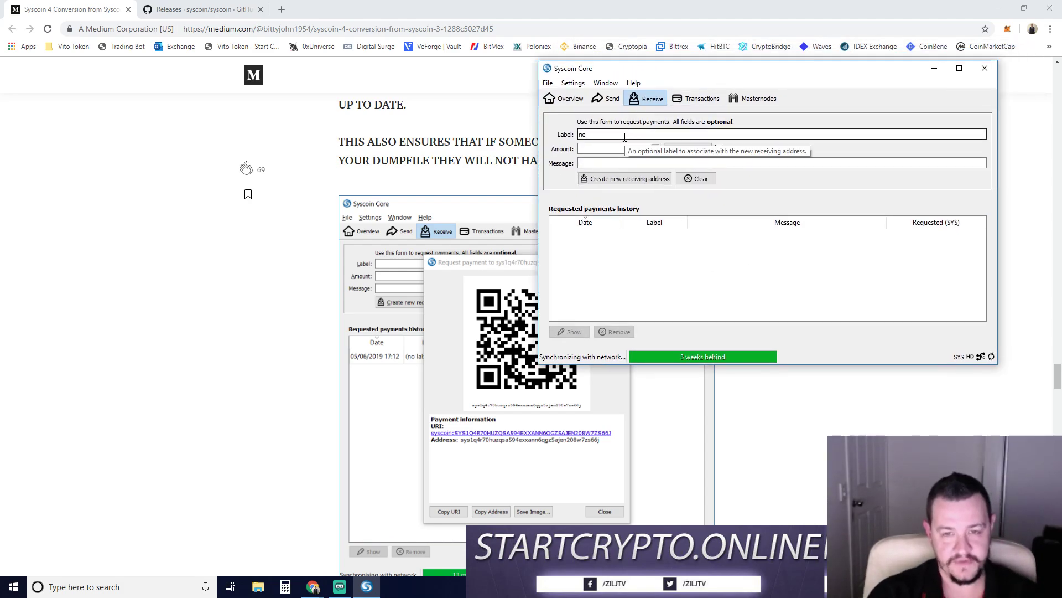
{"action": "type", "text": "w"}
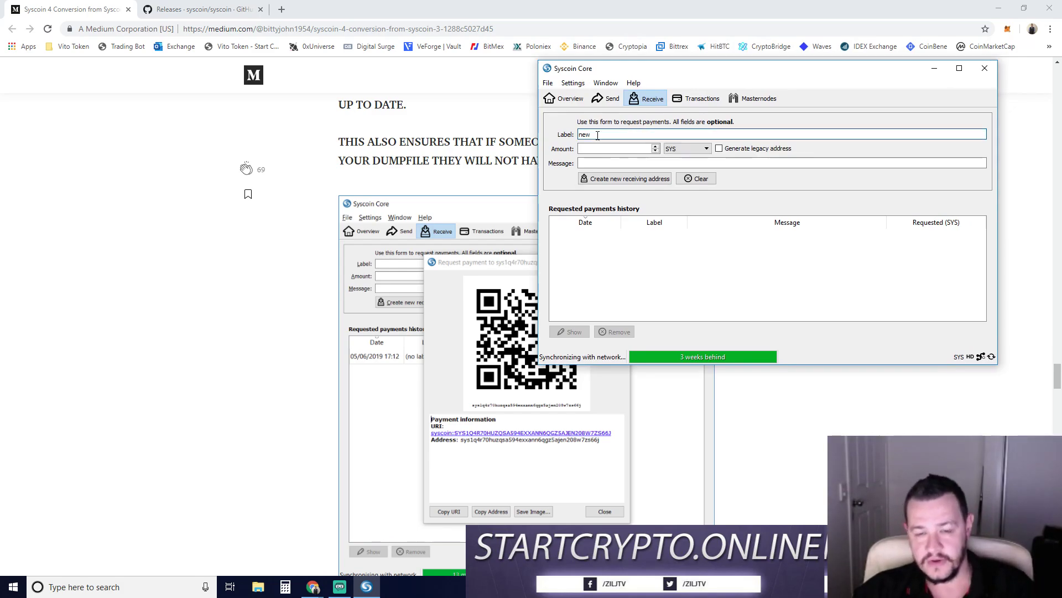
{"action": "key", "text": "ctrl+a"}
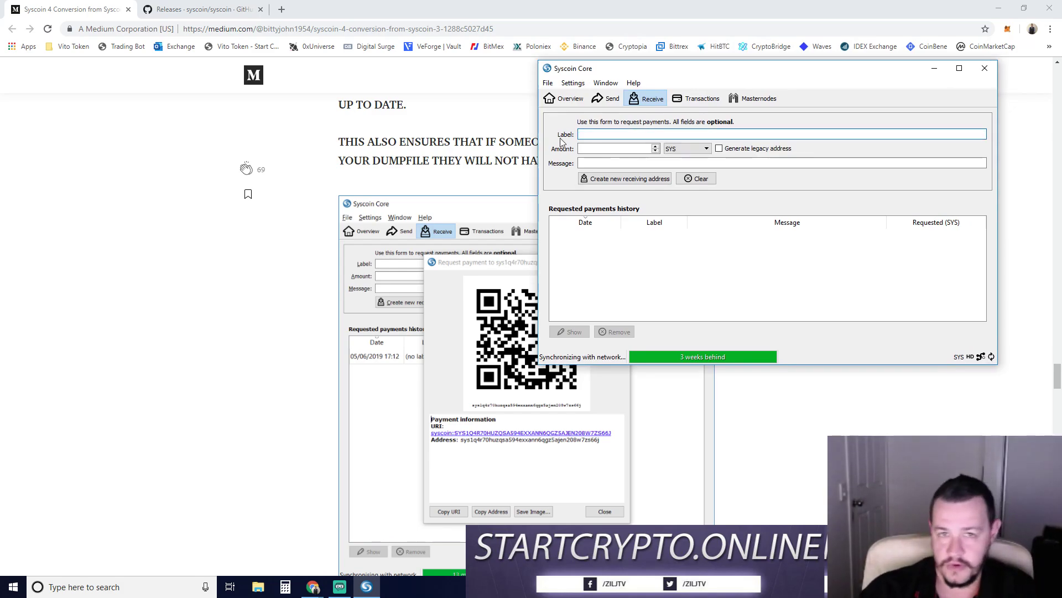
{"action": "type", "text": "new"}
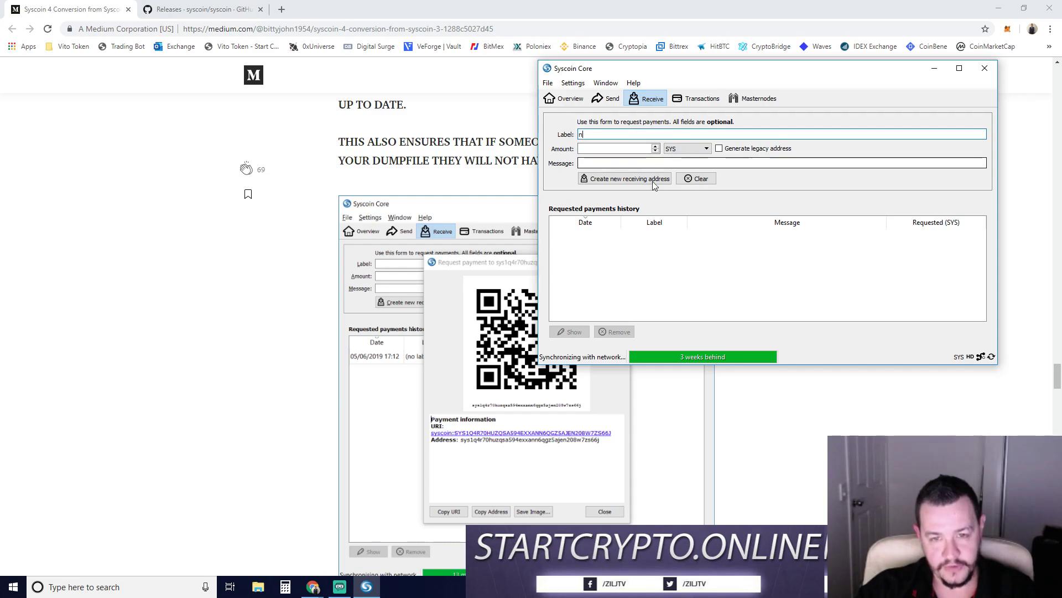
{"action": "key", "text": "BackSpace"}
{"action": "key", "text": "BackSpace"}
{"action": "key", "text": "BackSpace"}
{"action": "type", "text": "test"}
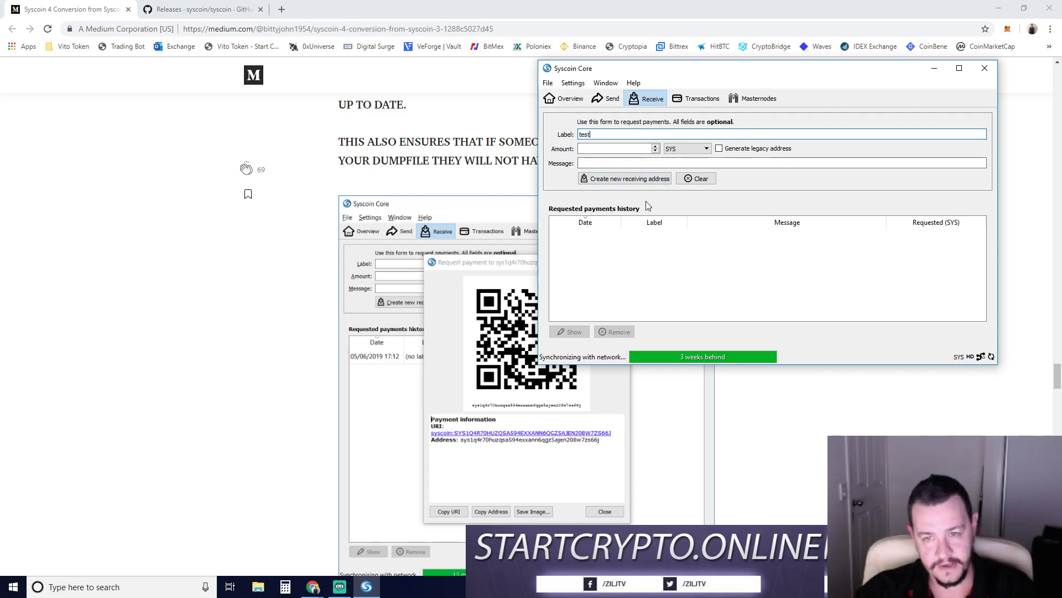
{"action": "left_click", "coordinate": [613, 150]}
{"action": "left_click", "coordinate": [630, 163]}
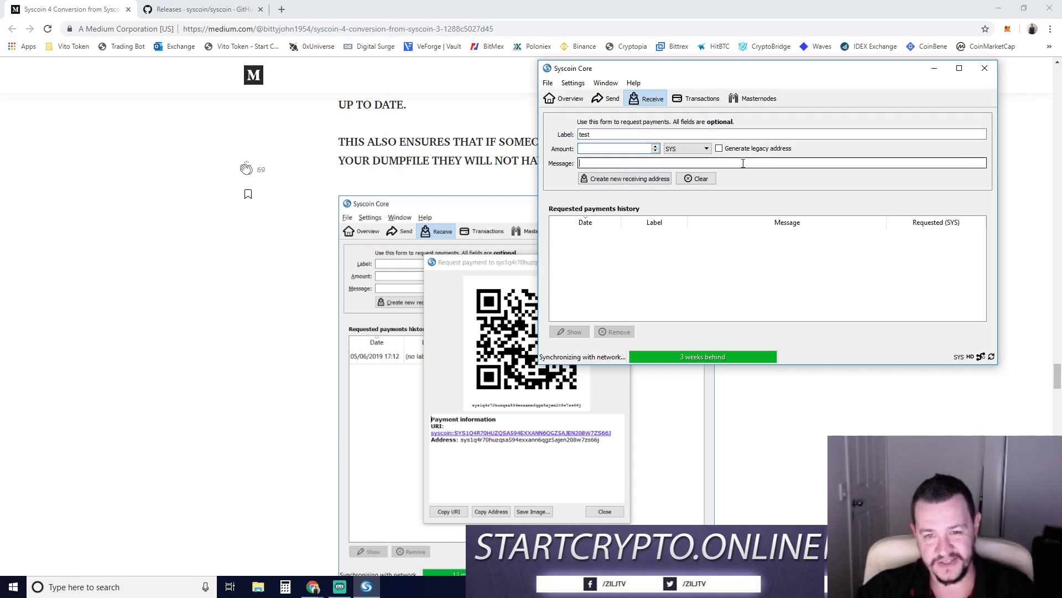
{"action": "left_click", "coordinate": [627, 181]}
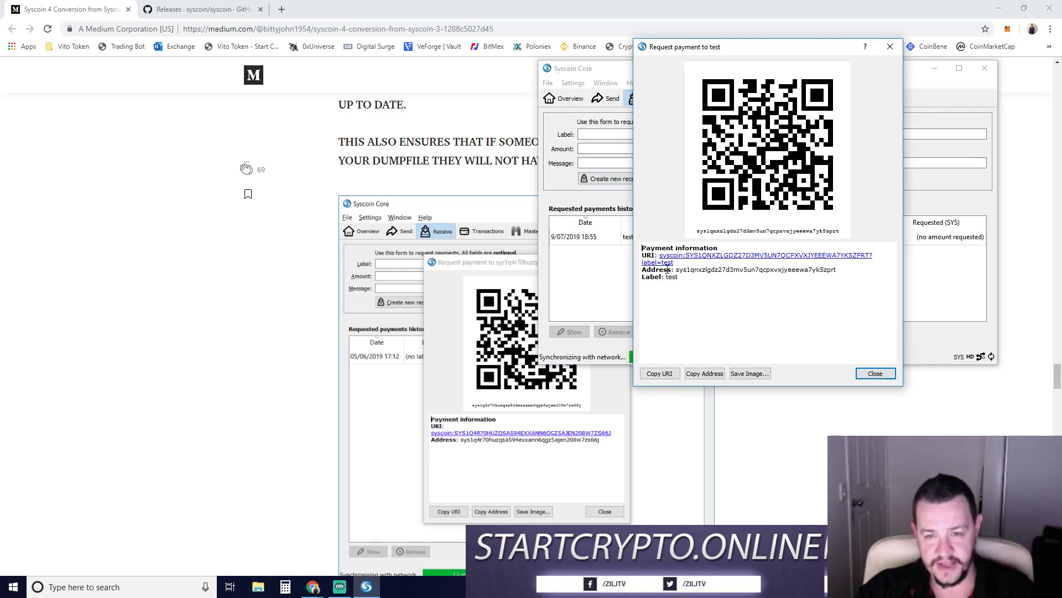
Step: Copy the new 'test' receiving address
{"action": "double_click", "coordinate": [720, 271]}
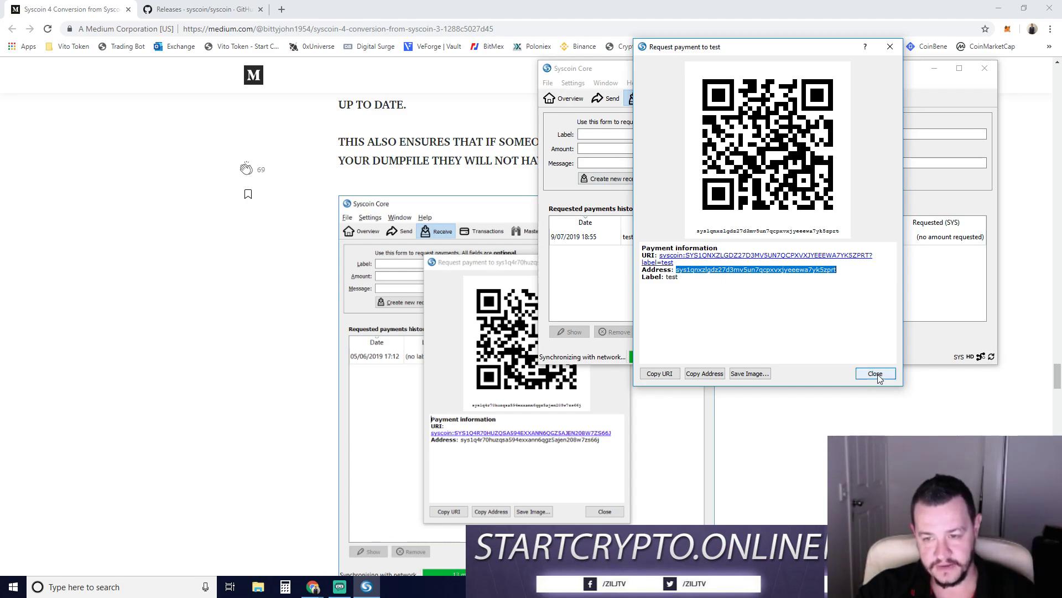
{"action": "double_click", "coordinate": [710, 271]}
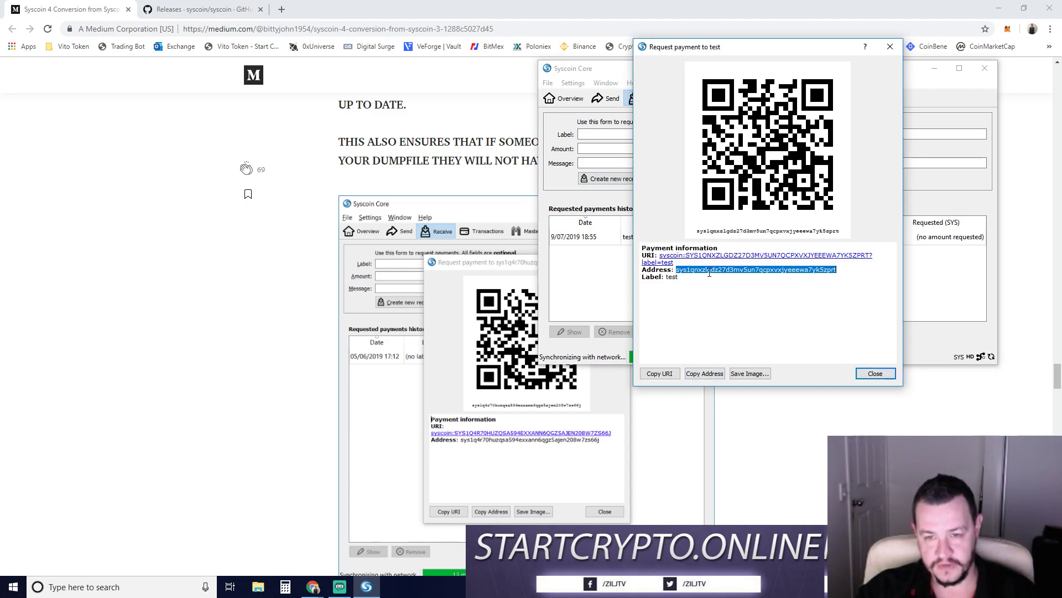
{"action": "left_click", "coordinate": [707, 373]}
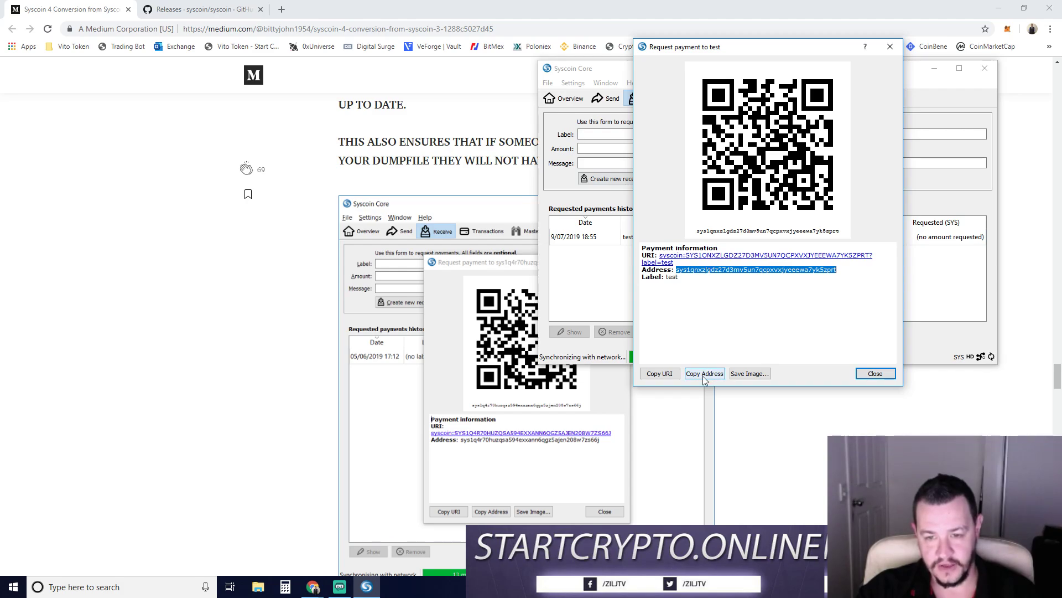
Step: On the Send form, paste the new 'test' address as the recipient
{"action": "left_click", "coordinate": [876, 374]}
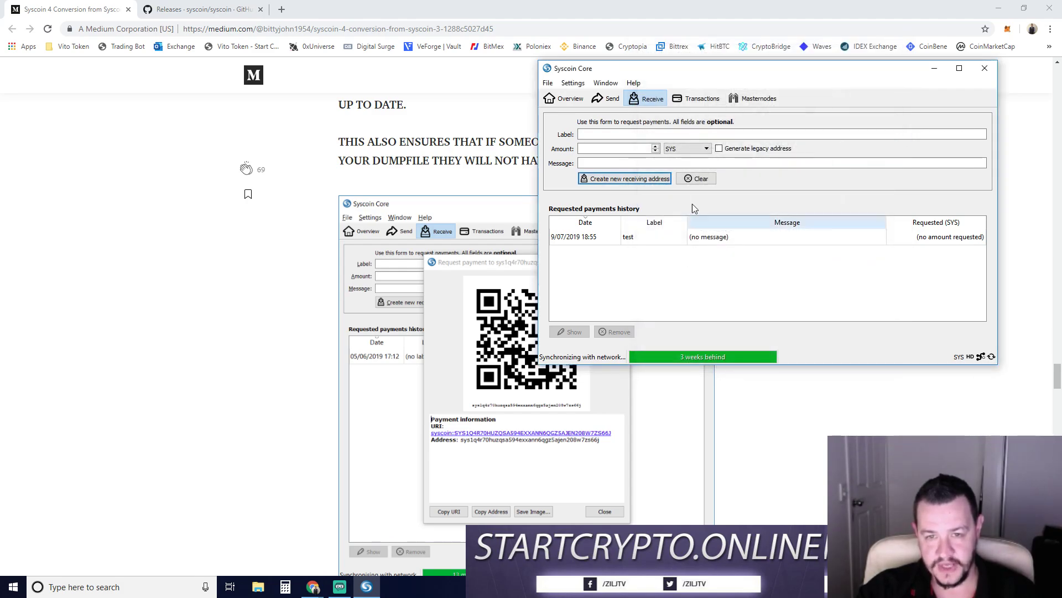
{"action": "left_click", "coordinate": [609, 104]}
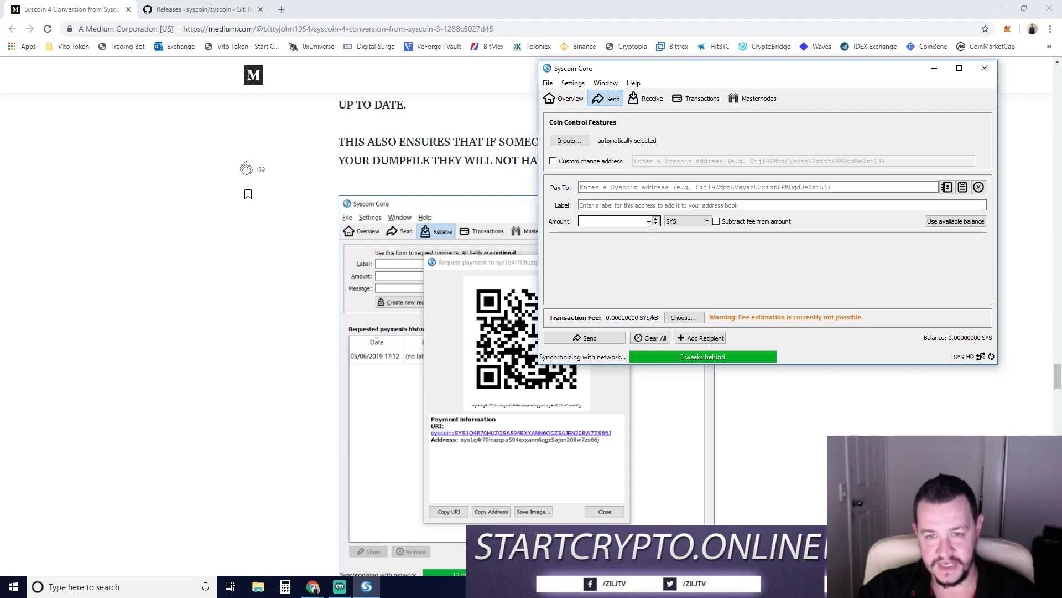
{"action": "left_click", "coordinate": [571, 143]}
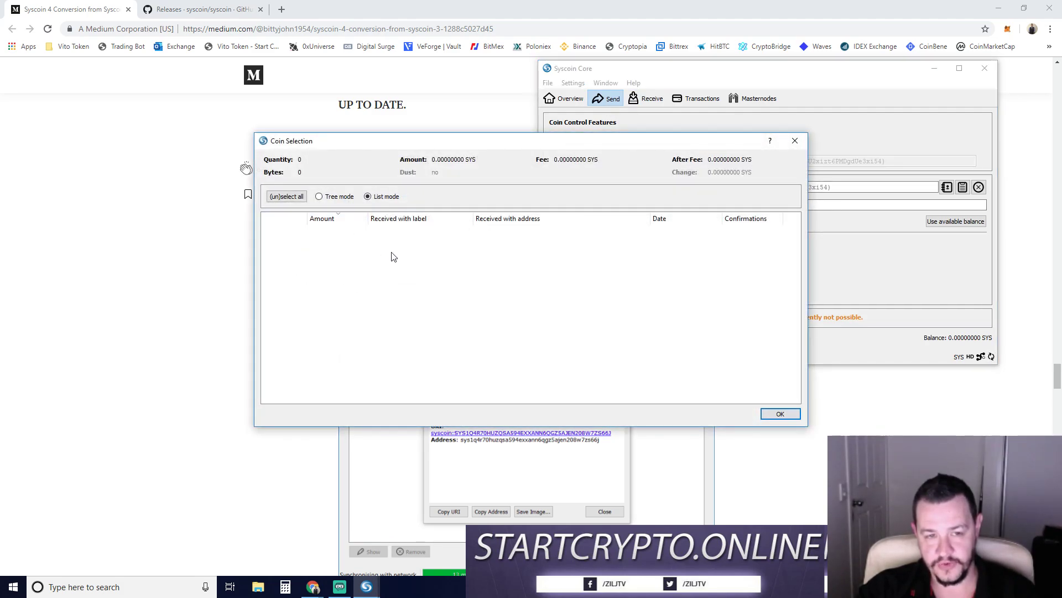
{"action": "left_click", "coordinate": [780, 414]}
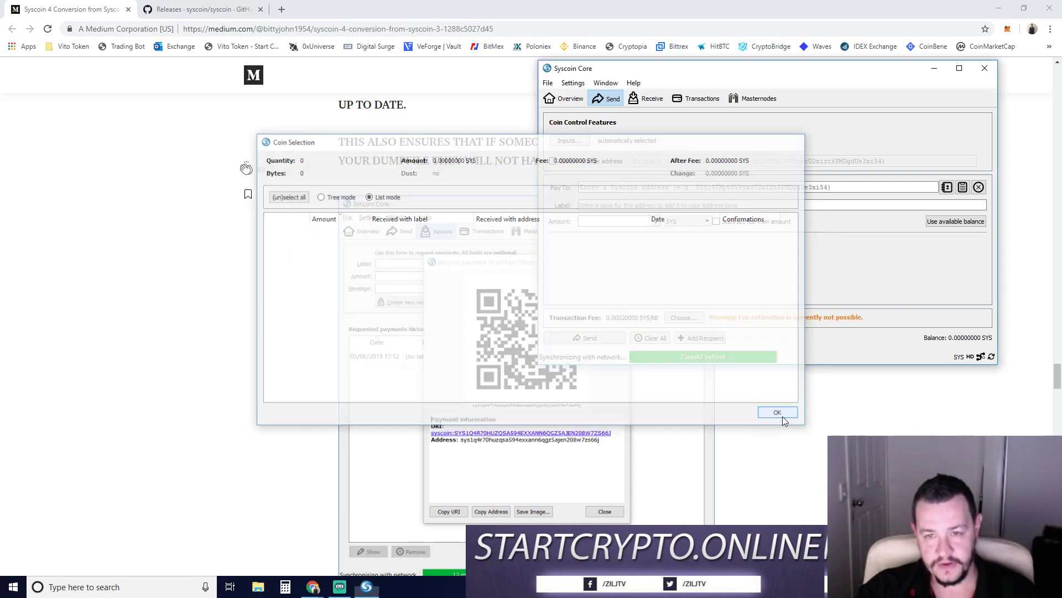
{"action": "key", "text": "ctrl+v"}
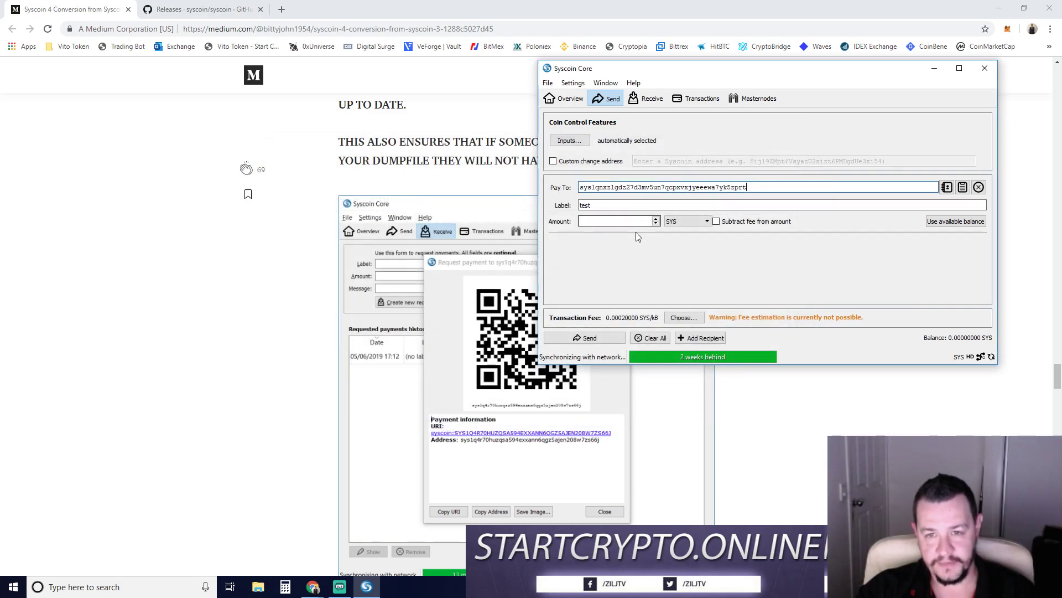
Step: Enter 10,000 SYS as the amount and tick 'Subtract fee from amount'
{"action": "left_click", "coordinate": [610, 222]}
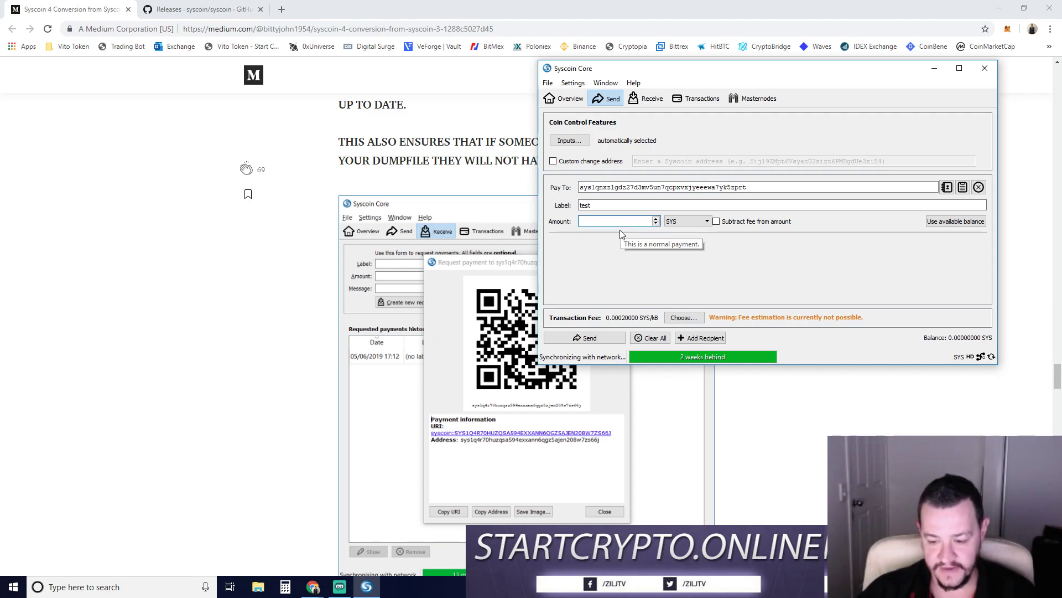
{"action": "type", "text": "10000"}
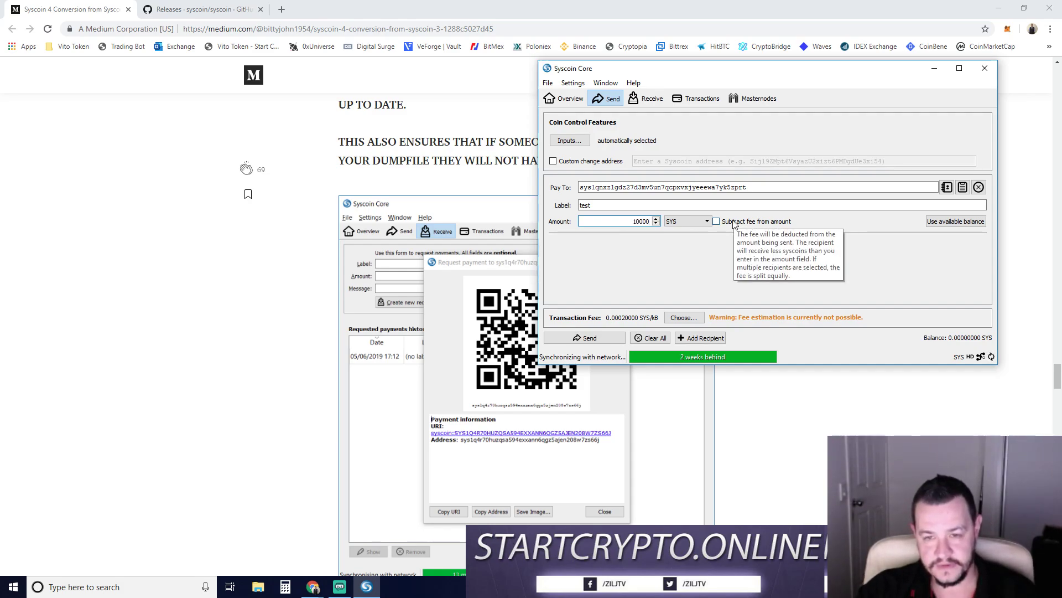
{"action": "left_click", "coordinate": [735, 222]}
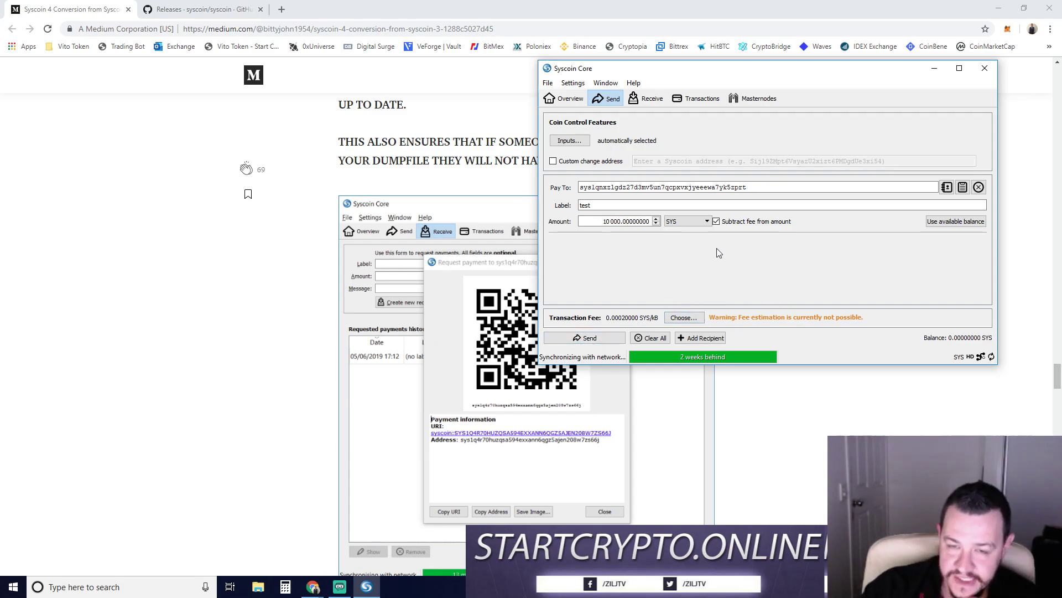
Step: Check the 'test' payment request in the history, then return to the filled Send form
{"action": "left_click", "coordinate": [648, 103]}
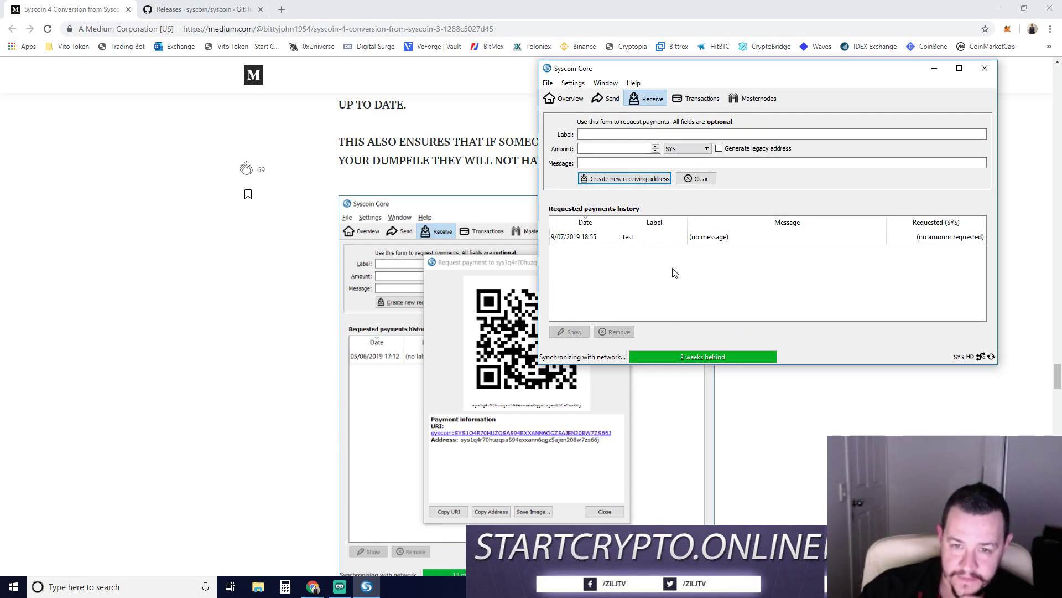
{"action": "left_click", "coordinate": [645, 238]}
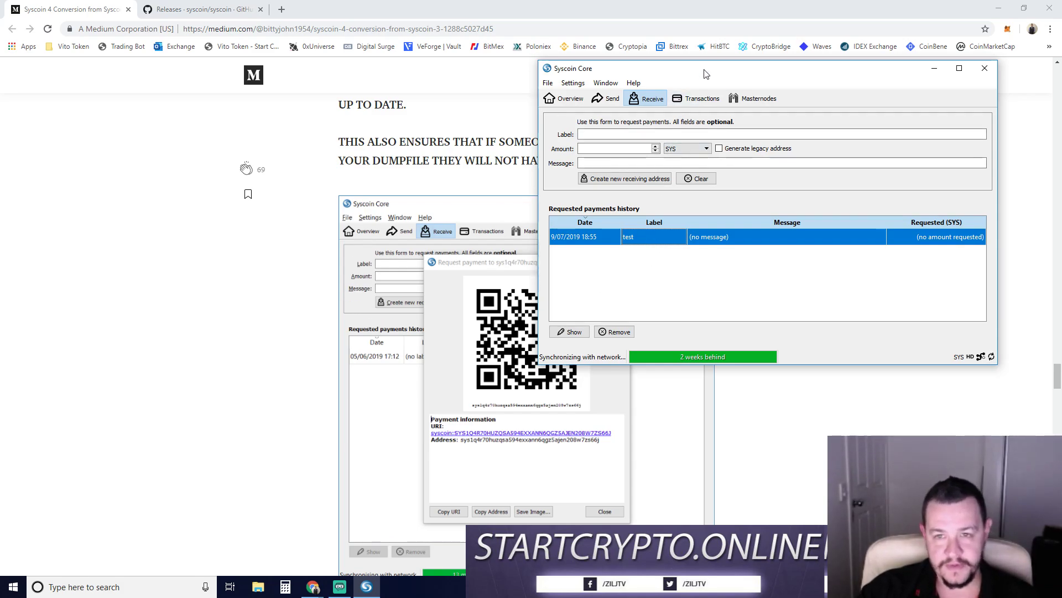
{"action": "left_click_drag", "start_coordinate": [706, 72], "coordinate": [684, 74]}
{"action": "left_click", "coordinate": [585, 102]}
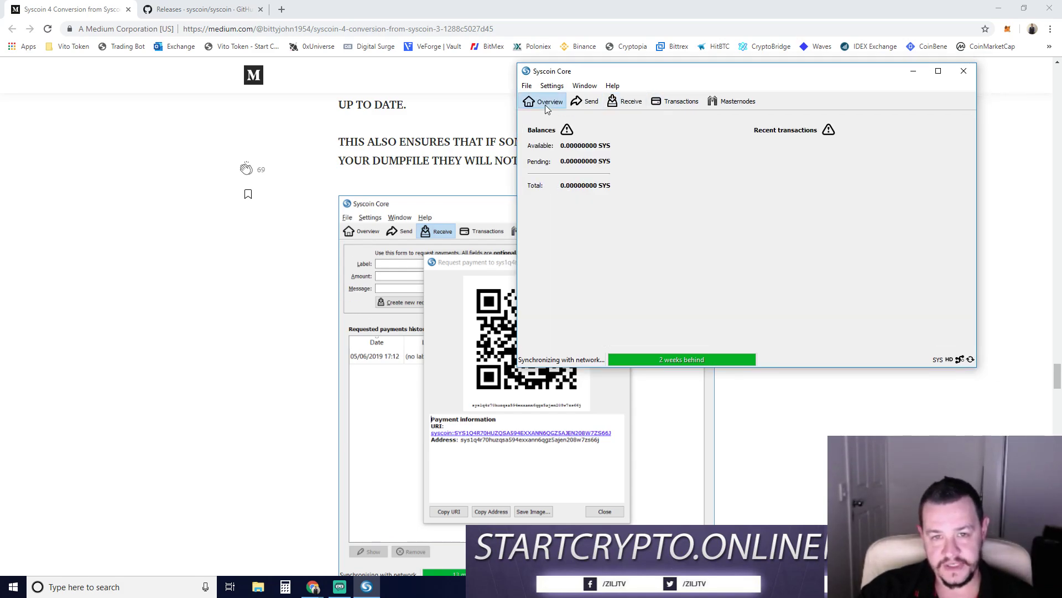
{"action": "left_click", "coordinate": [584, 102]}
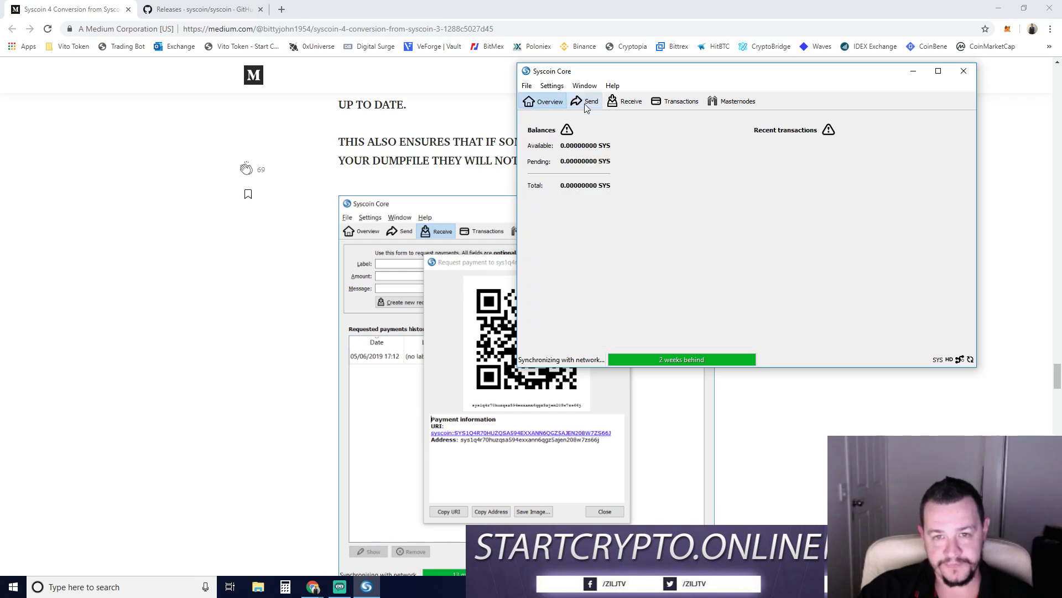
{"action": "left_click", "coordinate": [587, 104]}
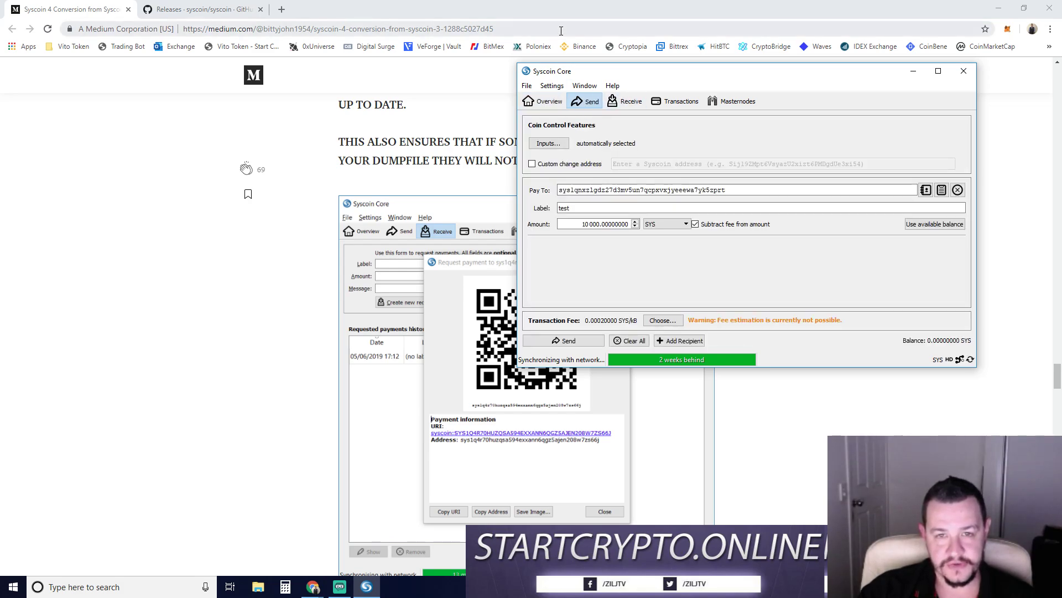
{"action": "left_click_drag", "start_coordinate": [616, 75], "coordinate": [568, 97]}
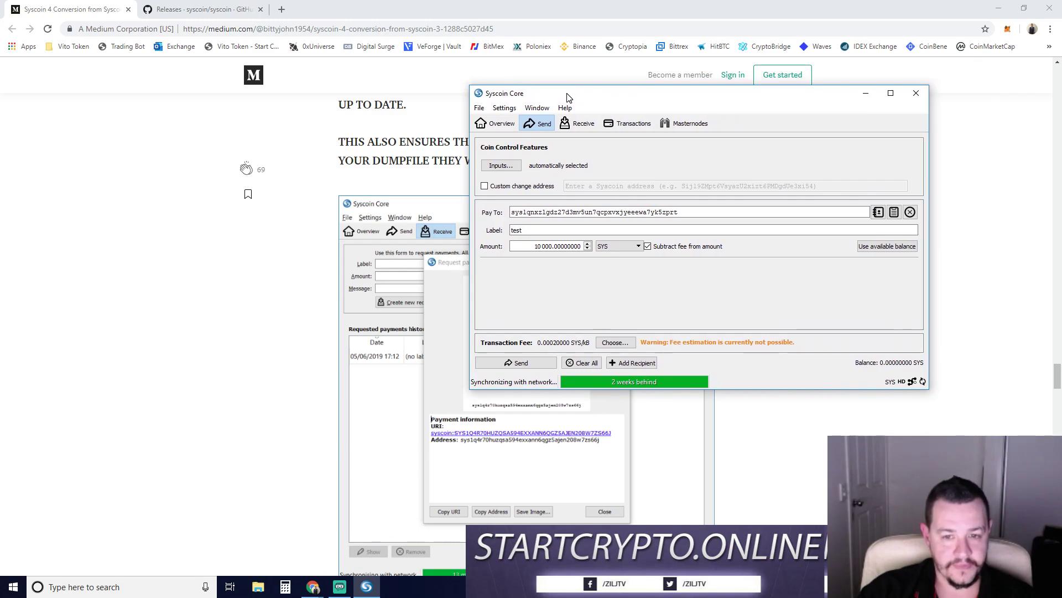
Step: In the Binance window, open the Deposit page for the SYS balance
{"action": "left_click", "coordinate": [313, 587]}
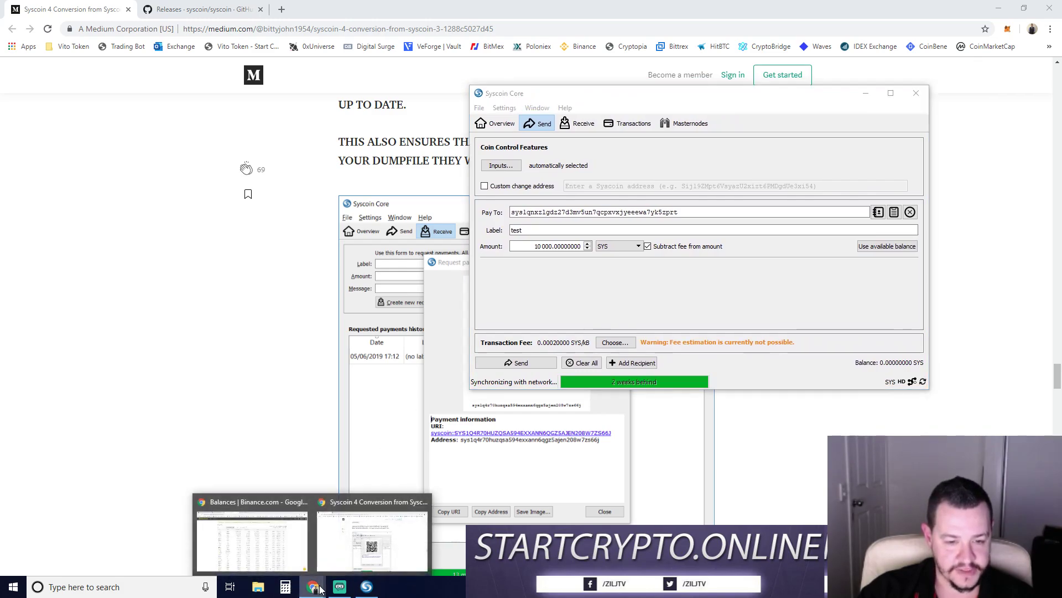
{"action": "left_click", "coordinate": [257, 533]}
{"action": "key", "text": "alt+Tab"}
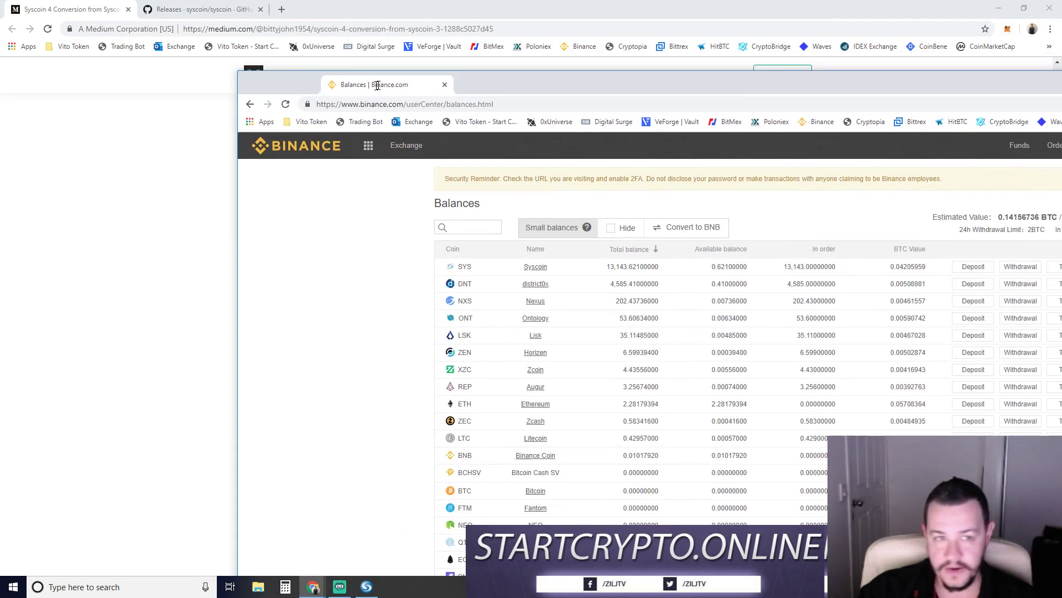
{"action": "mouse_move", "coordinate": [158, 60]}
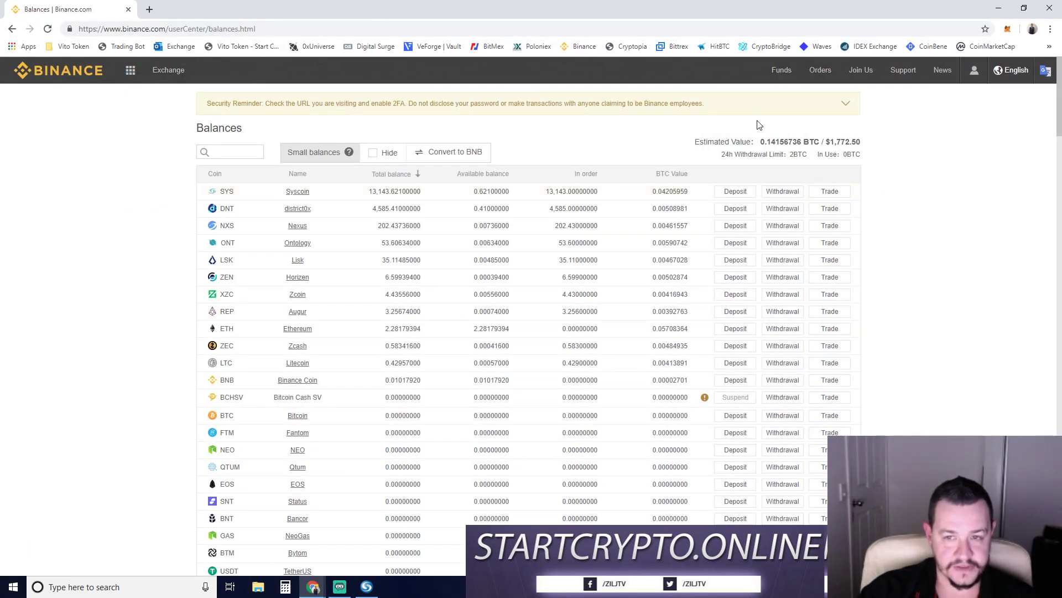
{"action": "left_click", "coordinate": [738, 197]}
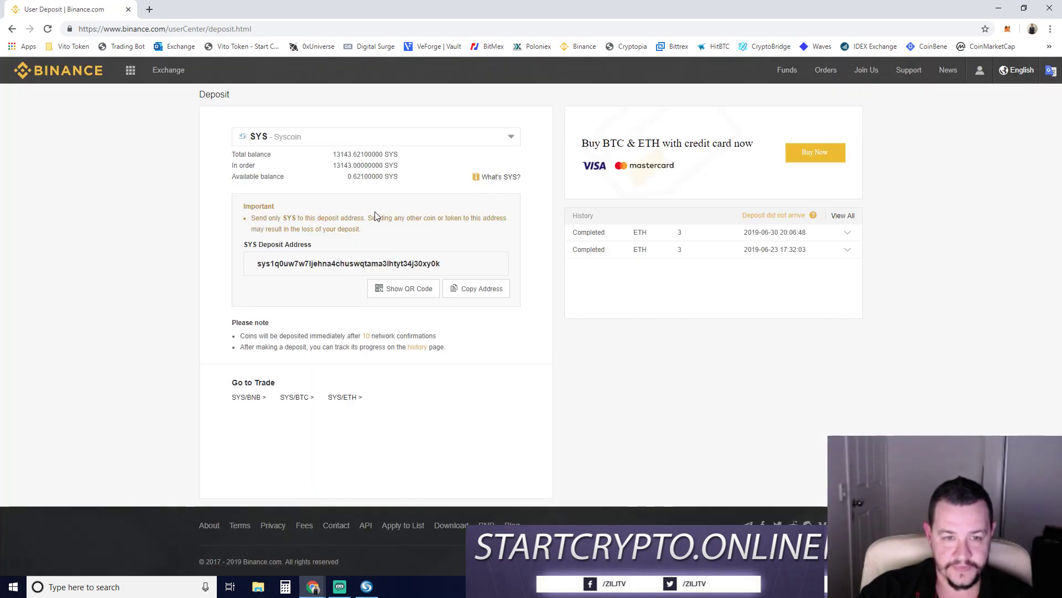
Step: Copy the SYS deposit address
{"action": "double_click", "coordinate": [348, 263]}
{"action": "right_click", "coordinate": [348, 265]}
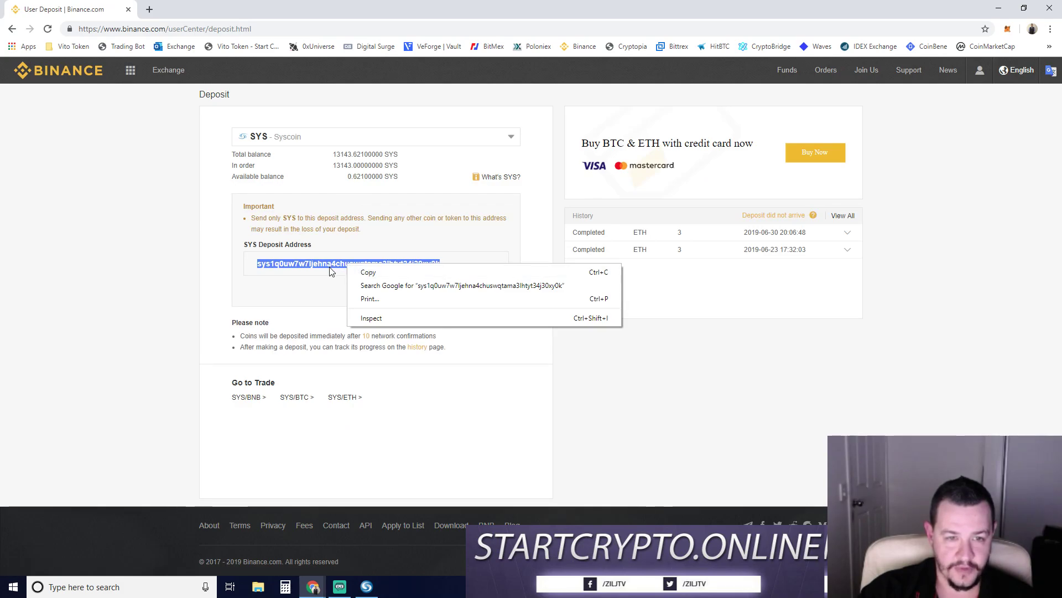
{"action": "left_click", "coordinate": [367, 272]}
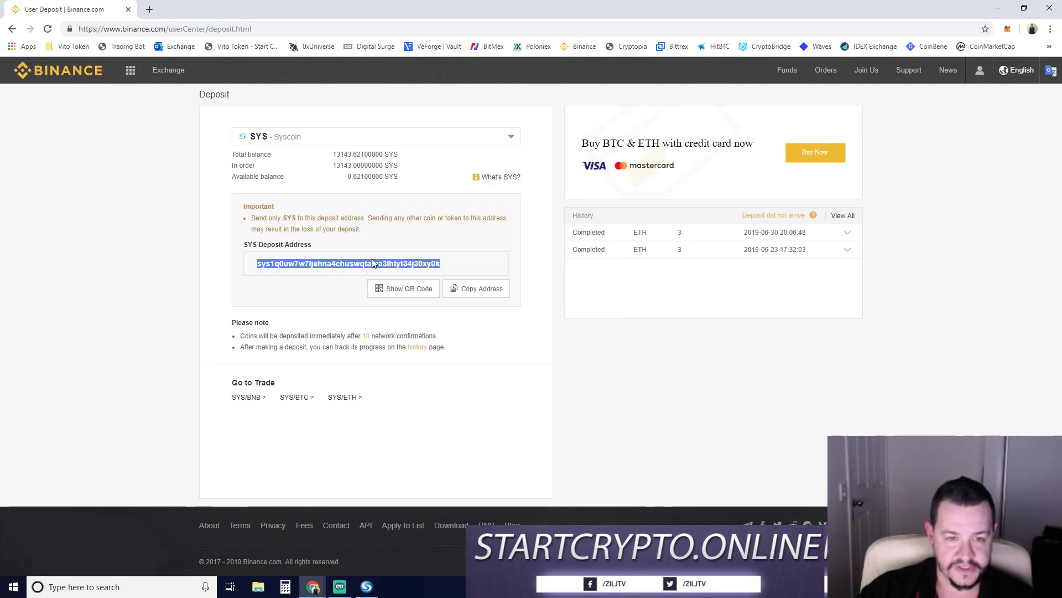
Step: Return to the wallet's Send form and check the coin inputs funding the payment
{"action": "left_click", "coordinate": [367, 588]}
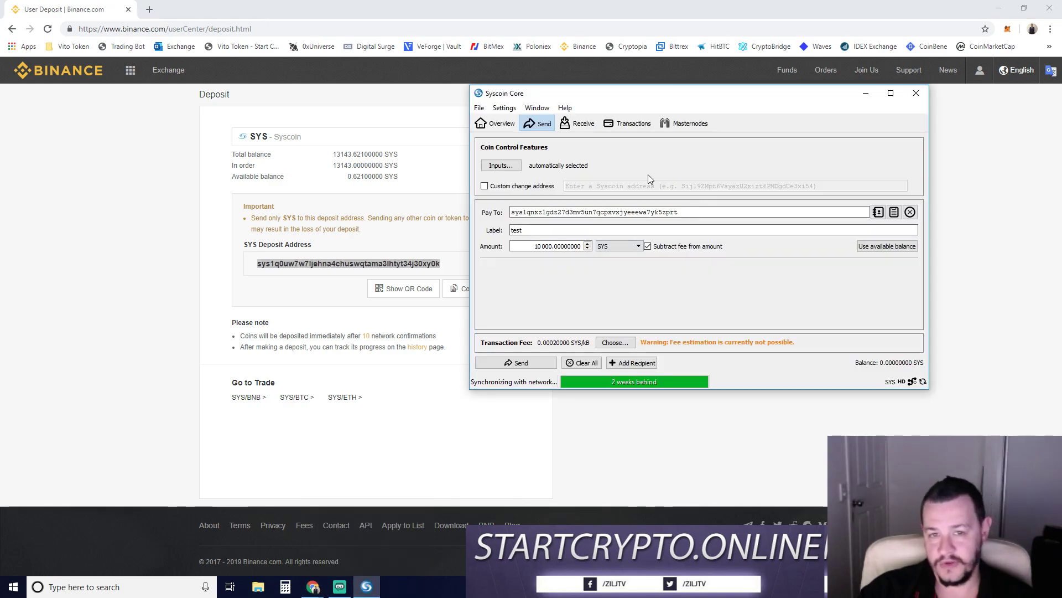
{"action": "left_click", "coordinate": [574, 125]}
{"action": "left_click", "coordinate": [543, 123]}
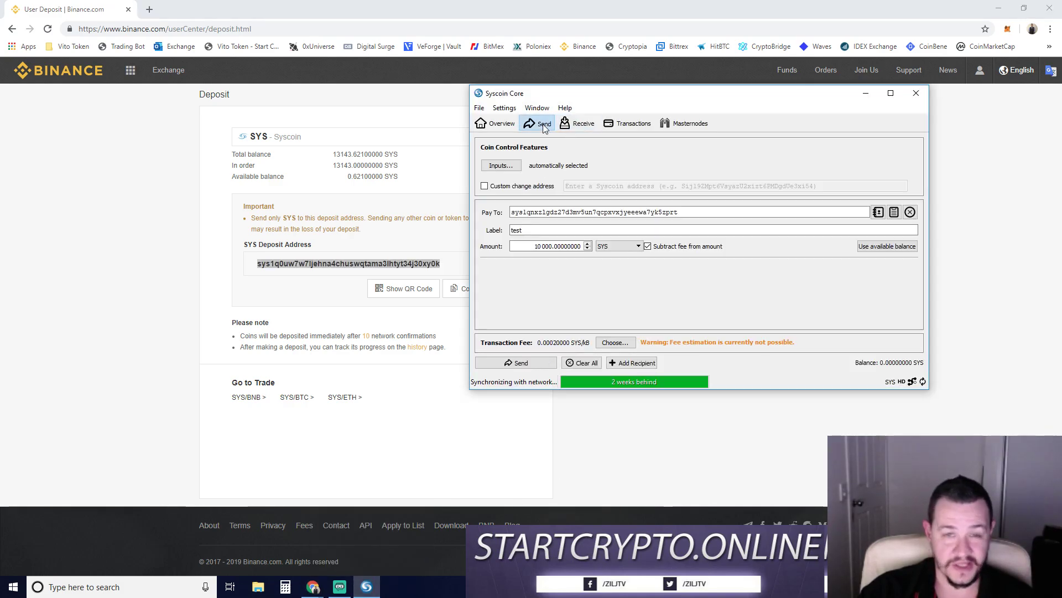
{"action": "left_click", "coordinate": [498, 123]}
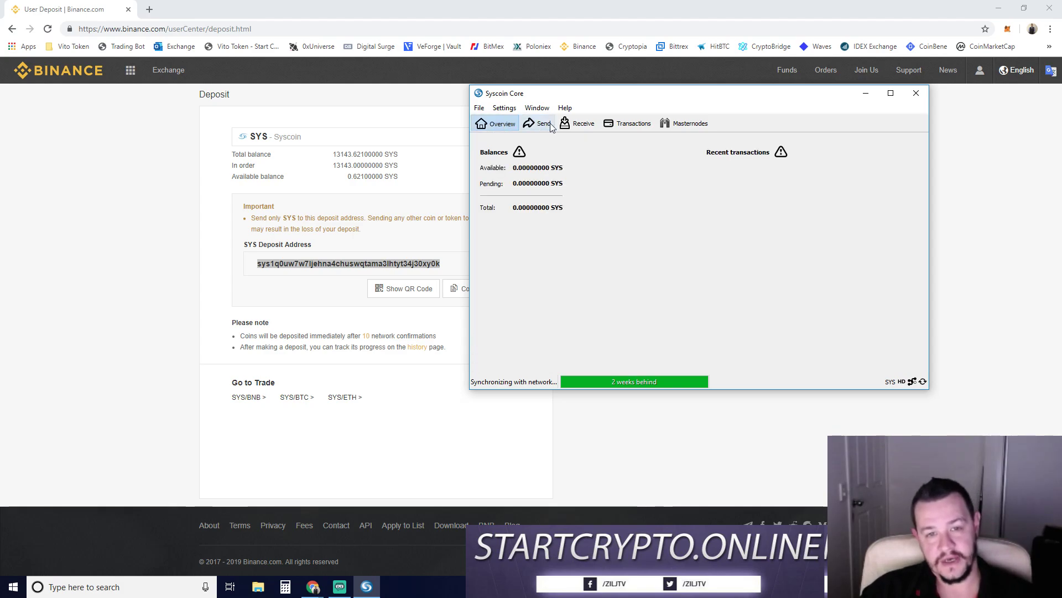
{"action": "left_click", "coordinate": [540, 124]}
{"action": "left_click", "coordinate": [501, 166]}
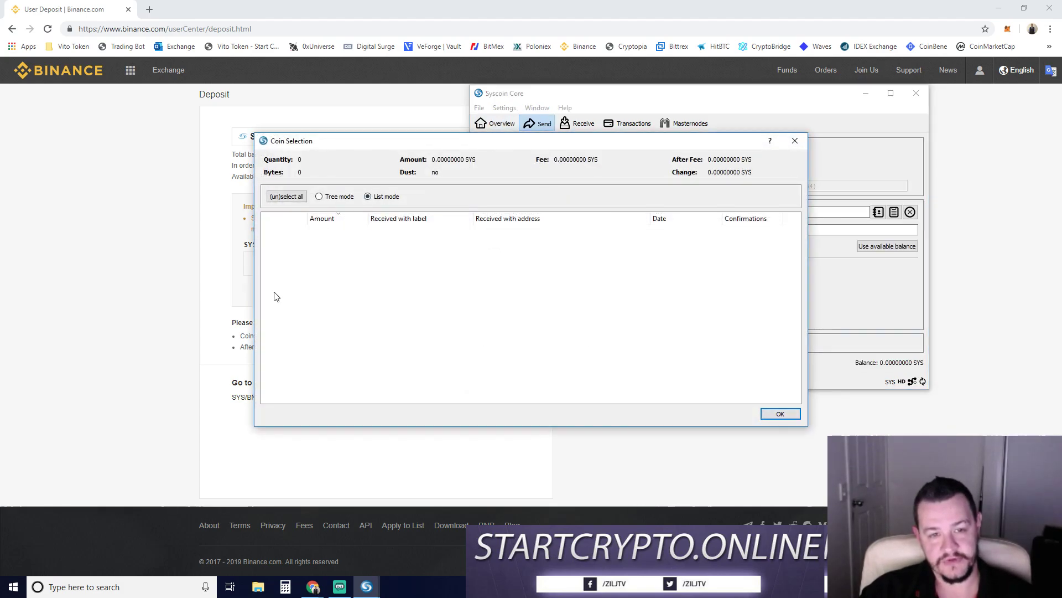
{"action": "left_click", "coordinate": [780, 414]}
Step: Paste the Binance SYS deposit address as recipient and set the amount to 100
{"action": "key", "text": "ctrl+a"}
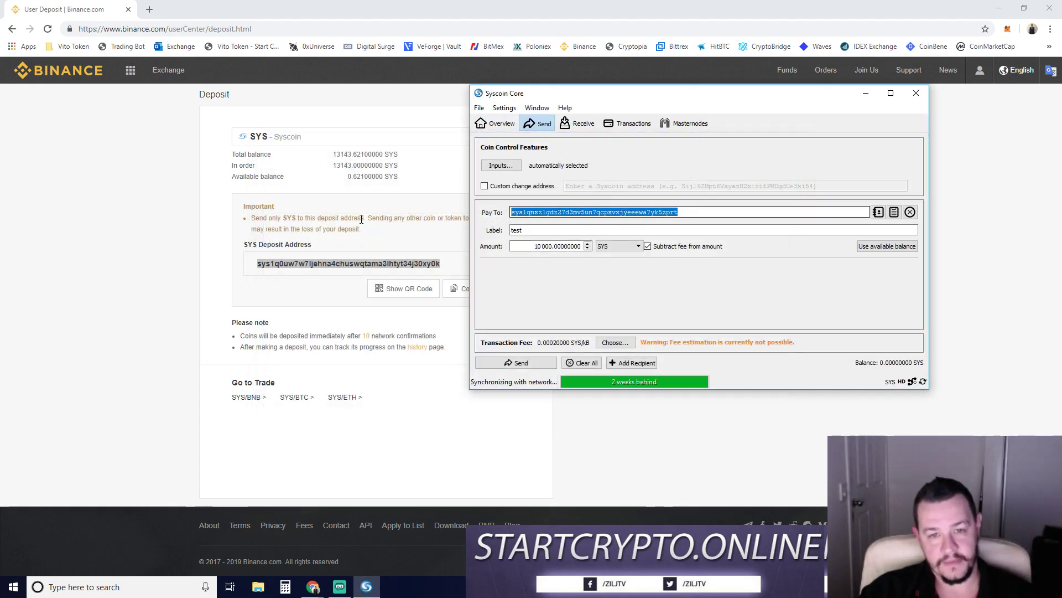
{"action": "key", "text": "ctrl+v"}
{"action": "left_click_drag", "start_coordinate": [680, 212], "coordinate": [425, 242]}
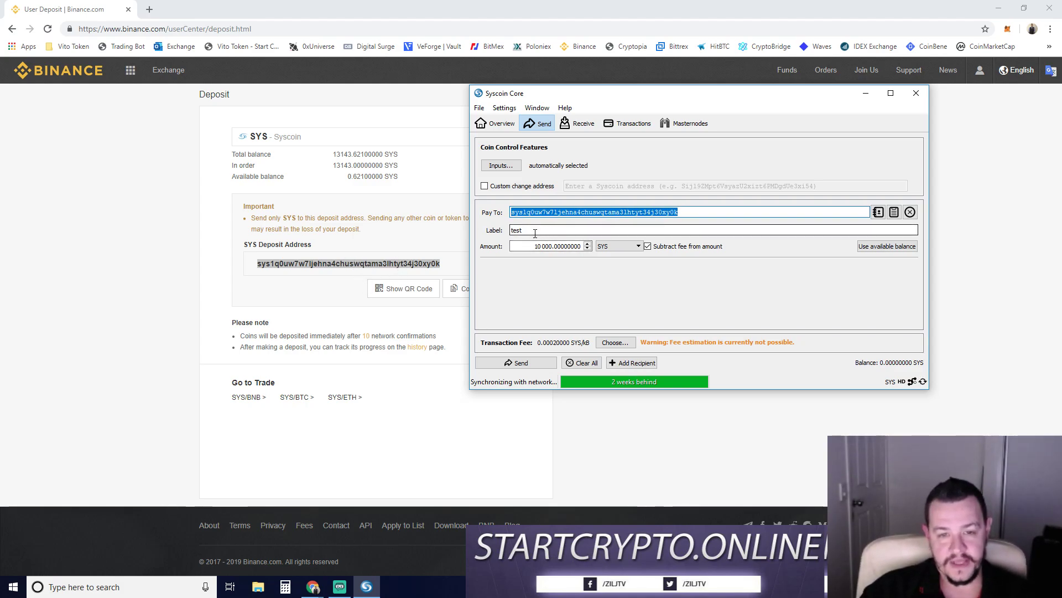
{"action": "key", "text": "Tab"}
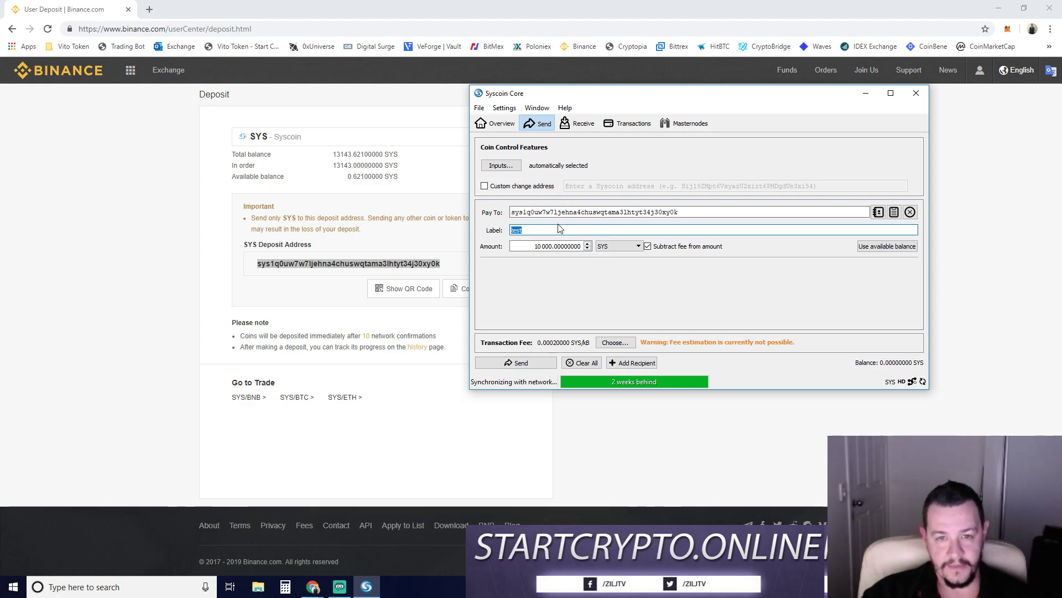
{"action": "key", "text": "Tab"}
{"action": "type", "text": "100"}
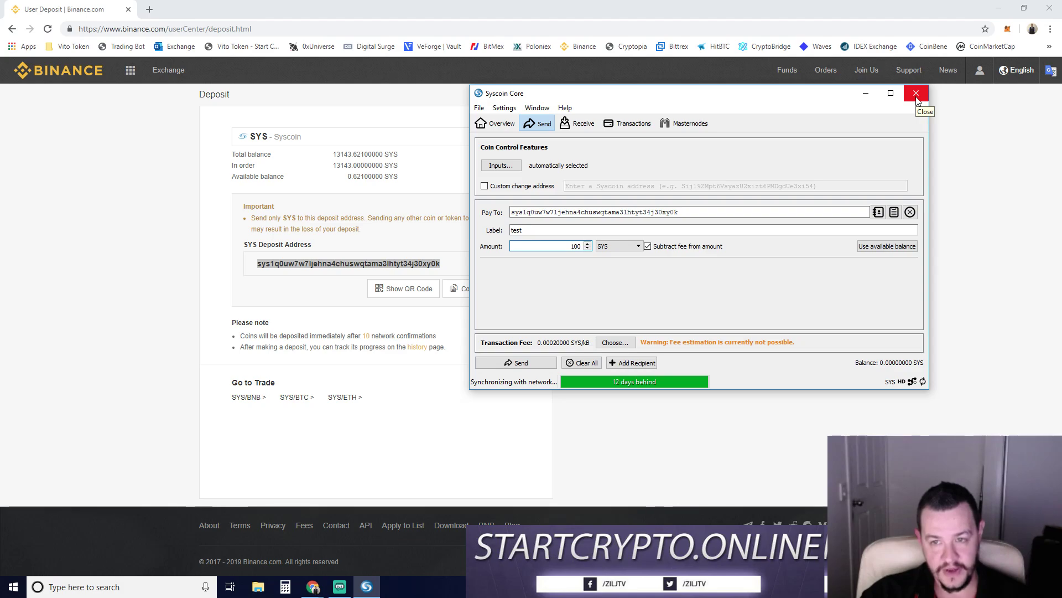
{"action": "mouse_move", "coordinate": [336, 594]}
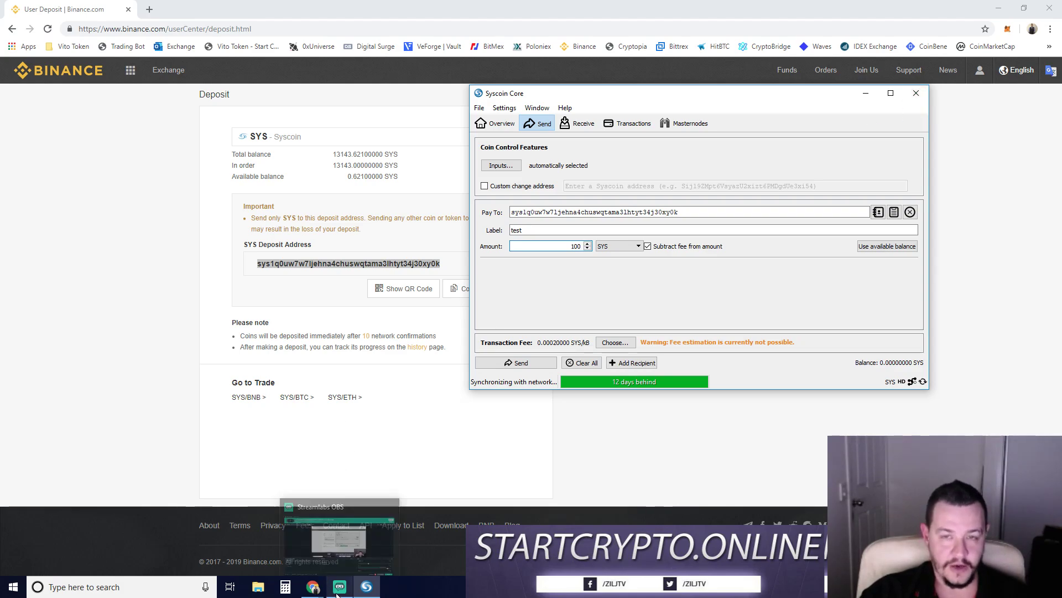